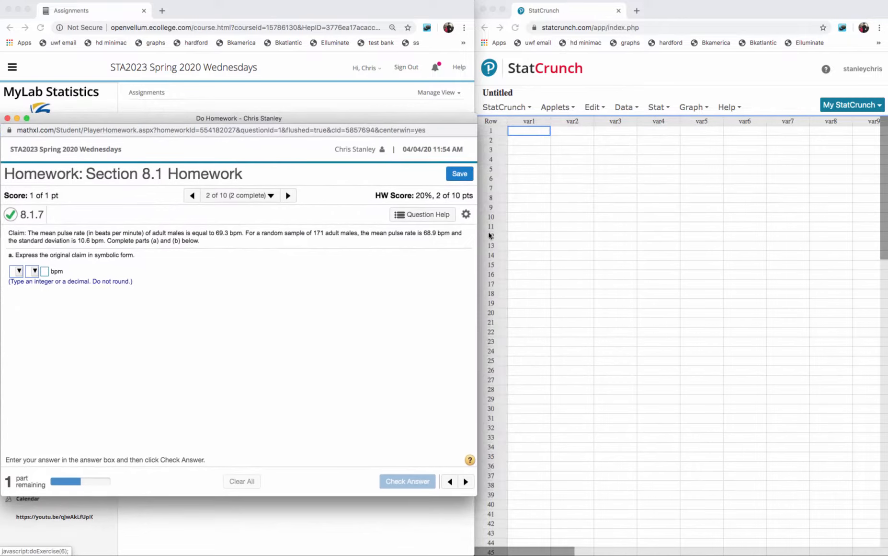
Step: Answer part a by expressing the original claim as μ = 69.3 bpm, and check the answer
{"action": "left_click_drag", "start_coordinate": [476, 234], "coordinate": [467, 236]}
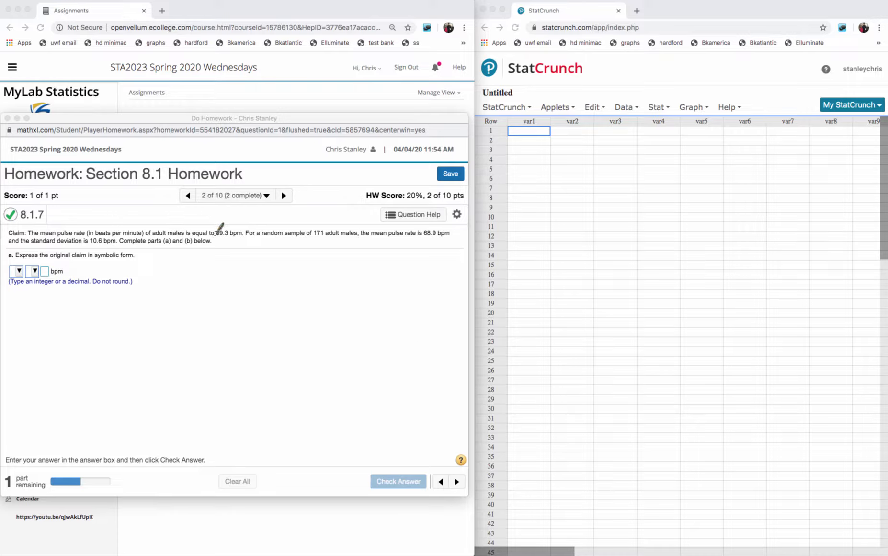
{"action": "left_click_drag", "start_coordinate": [200, 219], "coordinate": [203, 225]}
{"action": "left_click", "coordinate": [20, 272]}
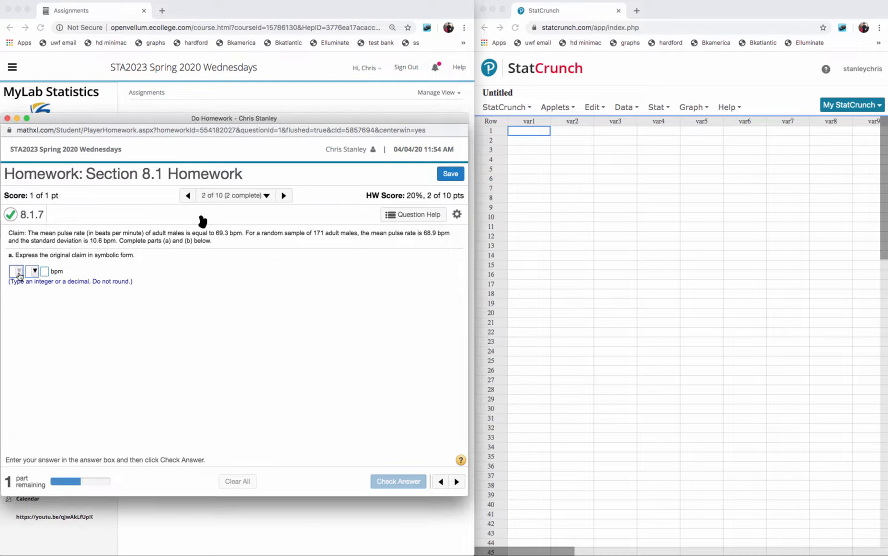
{"action": "left_click", "coordinate": [23, 294]}
{"action": "left_click", "coordinate": [35, 272]}
{"action": "left_click", "coordinate": [45, 320]}
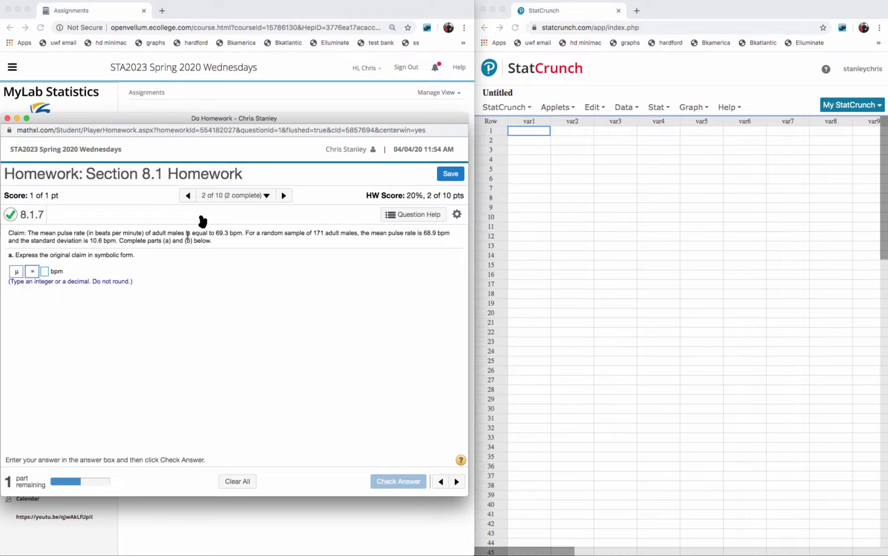
{"action": "left_click", "coordinate": [45, 272]}
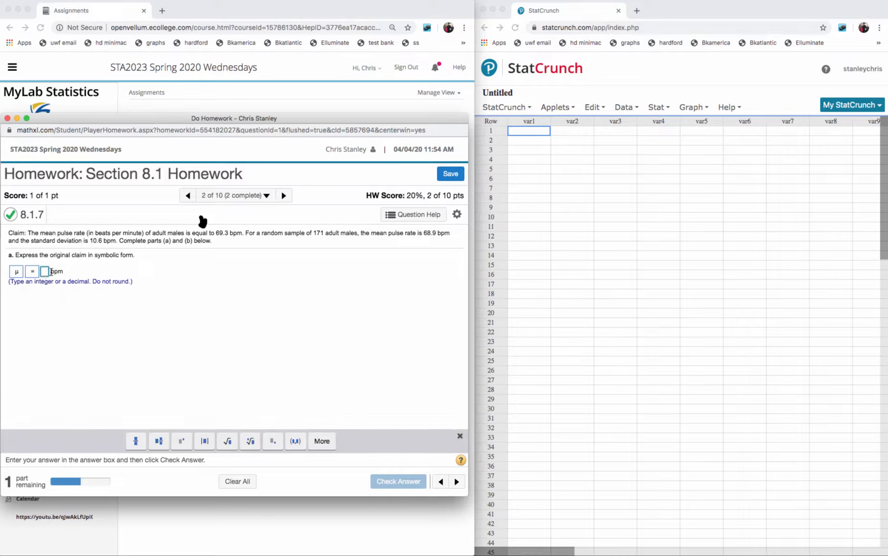
{"action": "type", "text": "6"}
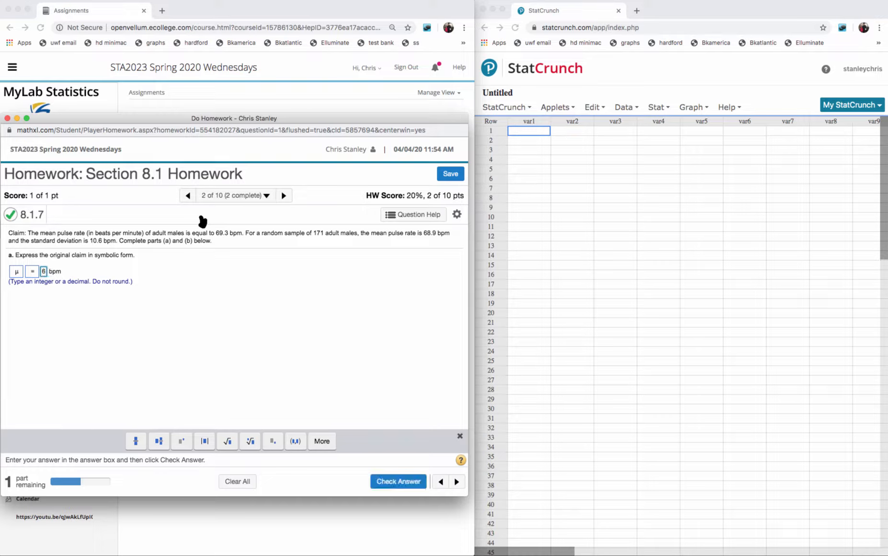
{"action": "type", "text": "9."}
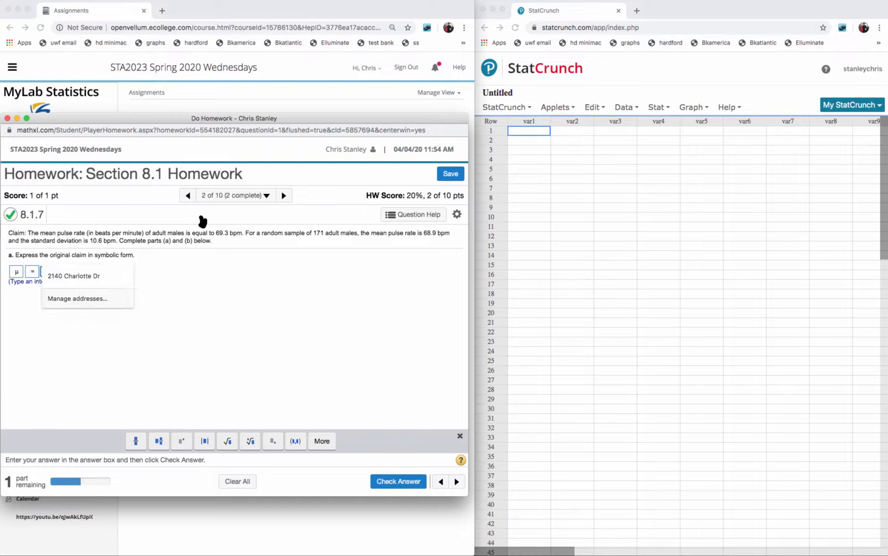
{"action": "type", "text": "3"}
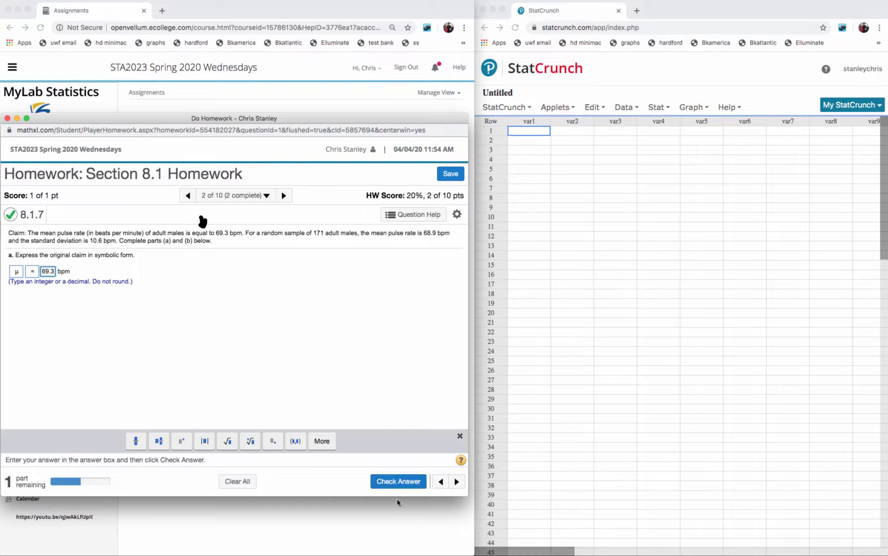
{"action": "left_click", "coordinate": [402, 482]}
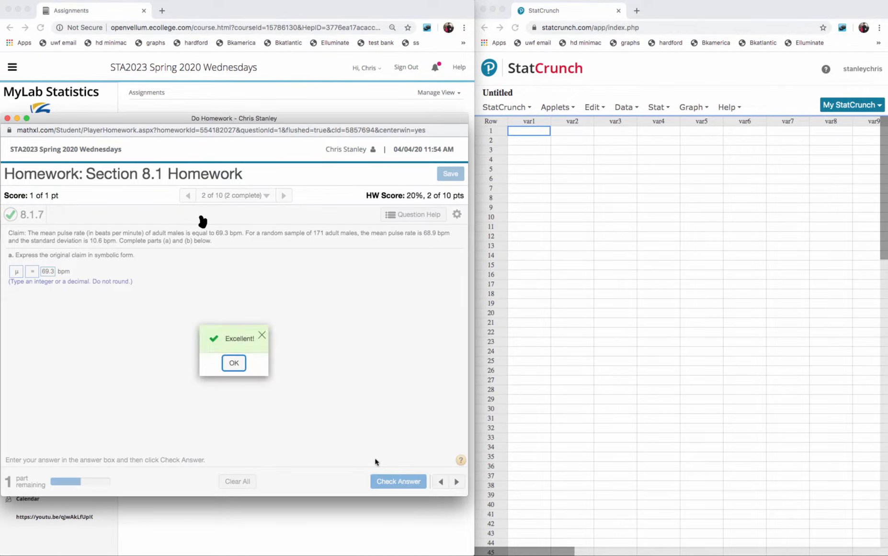
{"action": "left_click", "coordinate": [233, 364]}
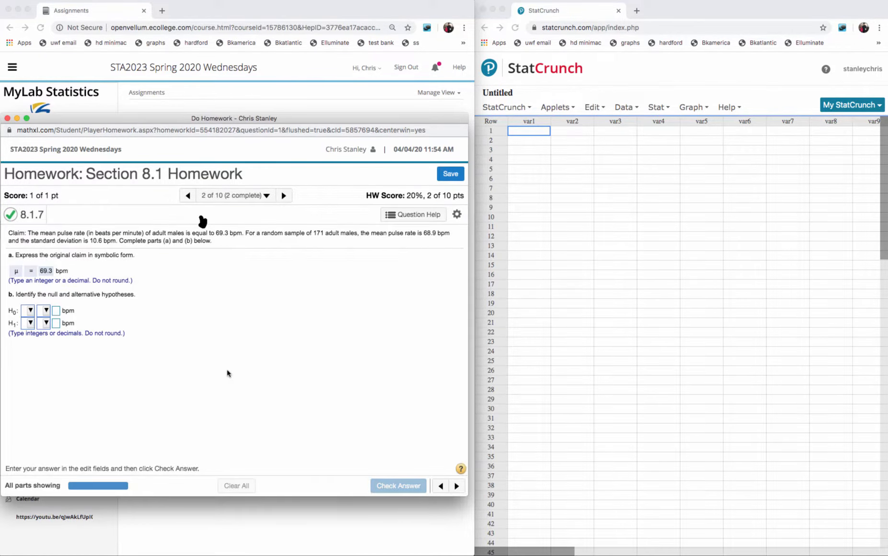
Step: Fill in the null hypothesis in part b as μ = 69.3 bpm
{"action": "left_click", "coordinate": [30, 310]}
{"action": "left_click", "coordinate": [35, 348]}
{"action": "left_click", "coordinate": [44, 312]}
{"action": "left_click", "coordinate": [52, 357]}
{"action": "left_click", "coordinate": [56, 311]}
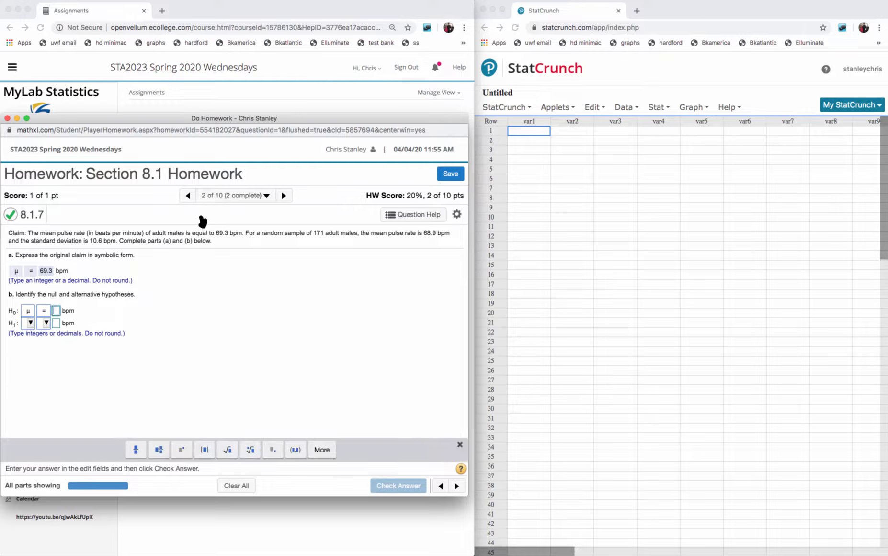
{"action": "type", "text": "69.3"}
Step: Fill in the alternative hypothesis as μ ≠ 69.3 bpm and check the part b answer
{"action": "left_click", "coordinate": [29, 323]}
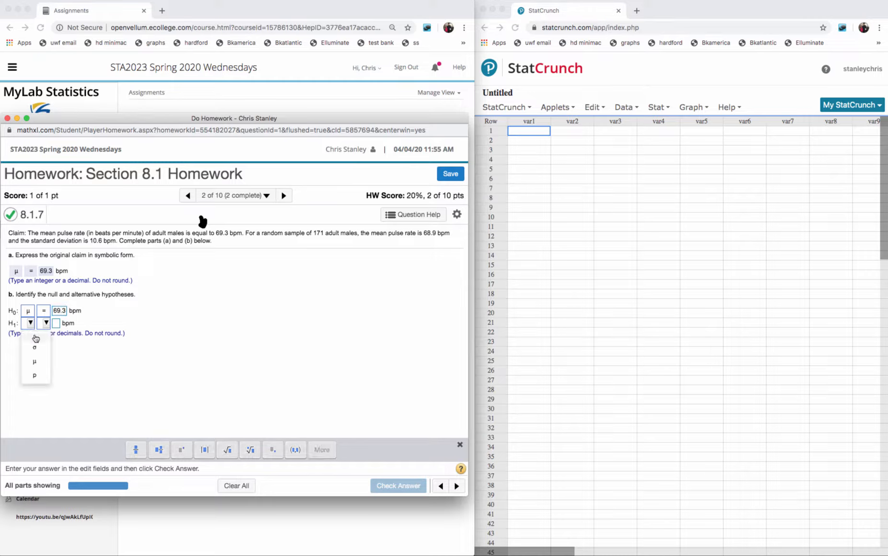
{"action": "left_click", "coordinate": [36, 364]}
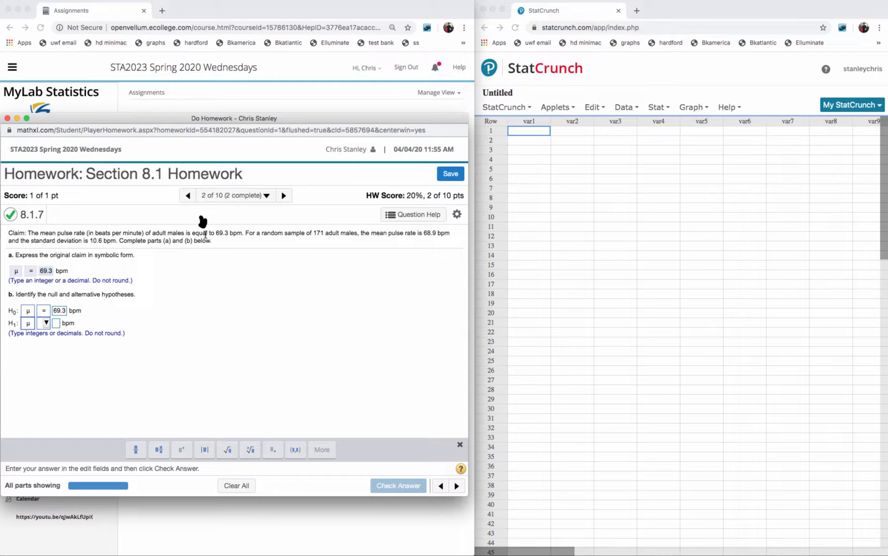
{"action": "left_click", "coordinate": [46, 322]}
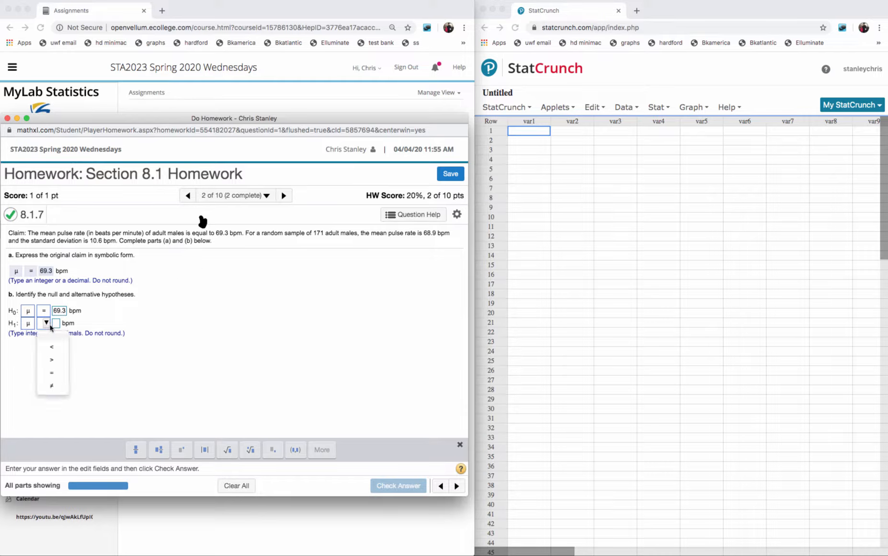
{"action": "left_click", "coordinate": [53, 386]}
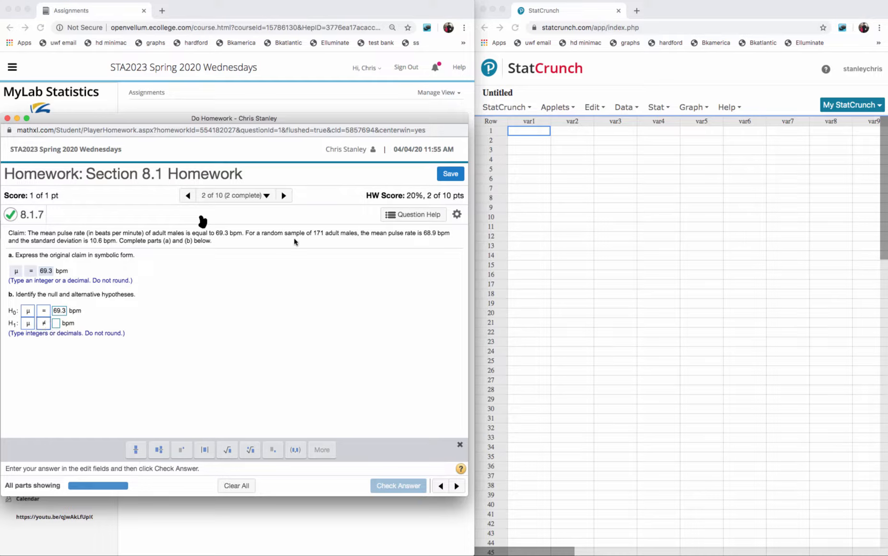
{"action": "left_click", "coordinate": [56, 322]}
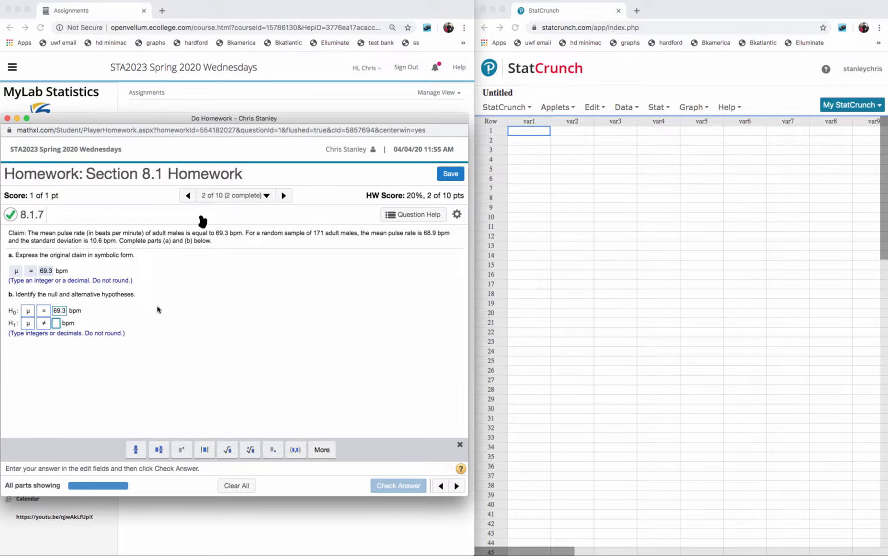
{"action": "type", "text": "6"}
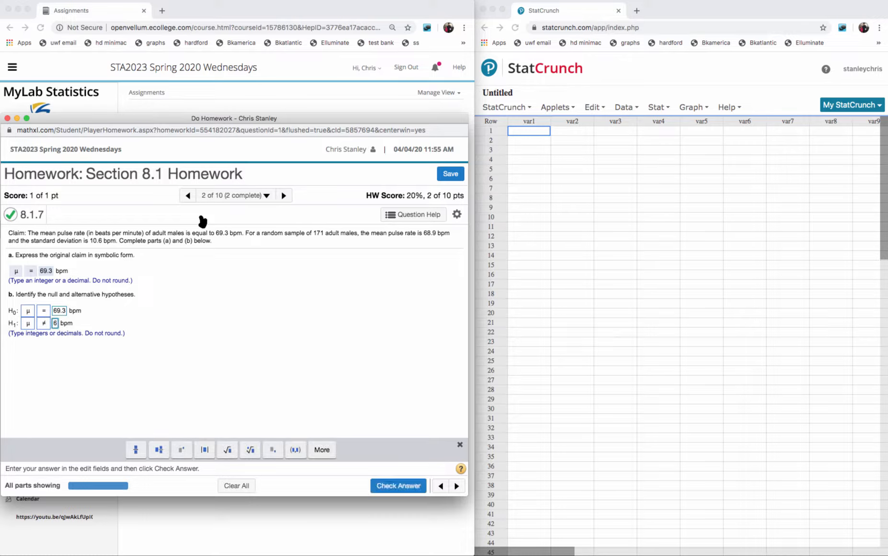
{"action": "type", "text": "9.3"}
{"action": "left_click", "coordinate": [397, 484]}
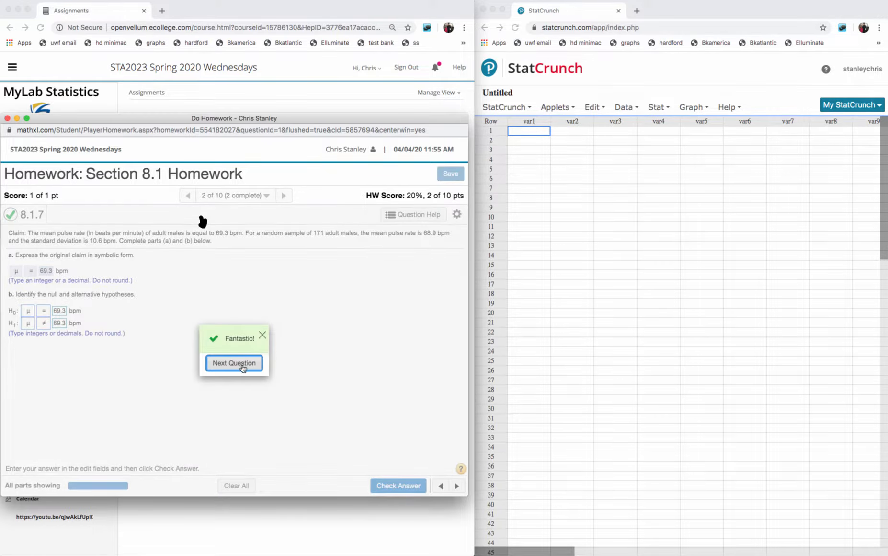
Step: Move on to question 3 of 10, exercise 8.1.13, in the homework
{"action": "left_click", "coordinate": [243, 363]}
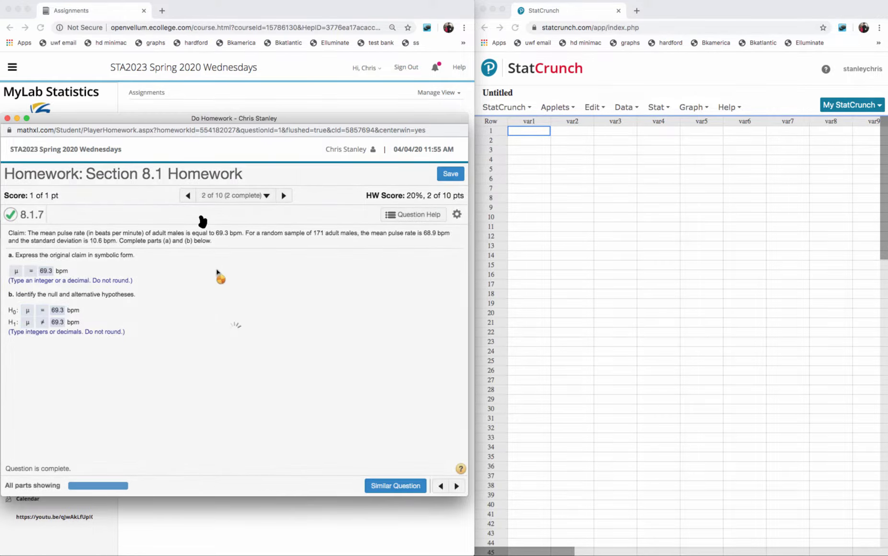
{"action": "left_click", "coordinate": [284, 196]}
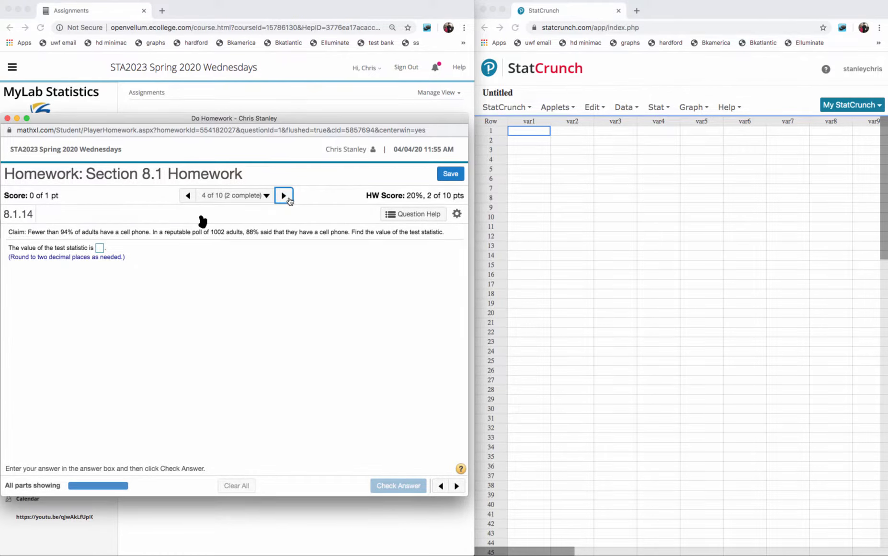
{"action": "left_click", "coordinate": [187, 195]}
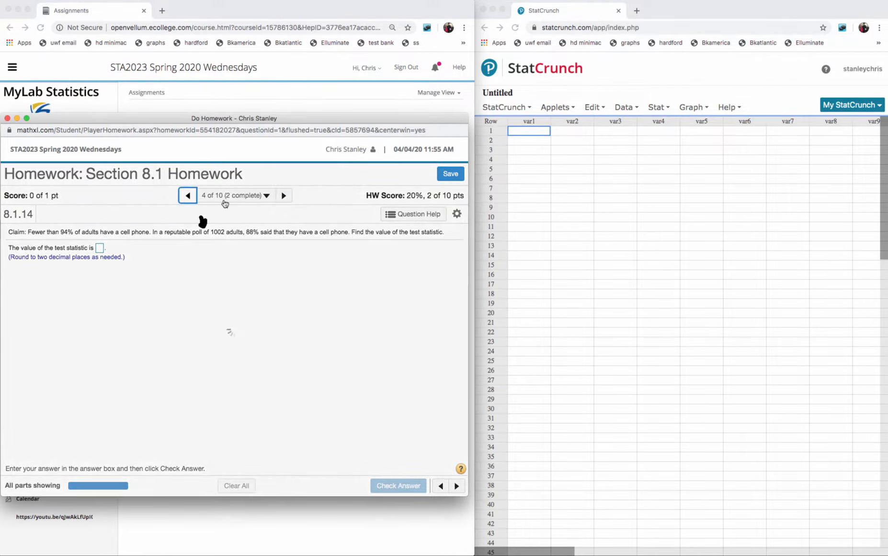
Step: Handwrite the null hypothesis p = 0.5 and the alternative hypothesis p > 0.5 over the blank area of question 8.1.13
{"action": "left_click", "coordinate": [887, 144]}
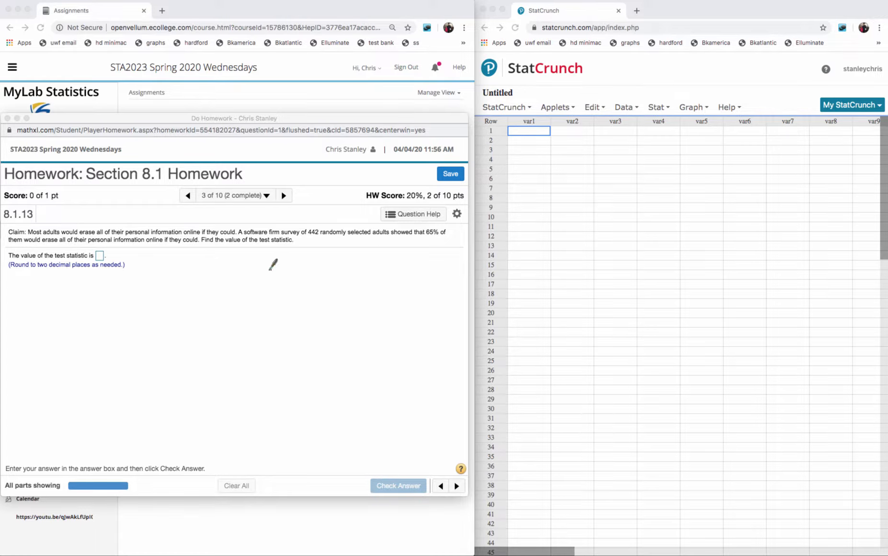
{"action": "mouse_move", "coordinate": [260, 283]}
{"action": "left_mouse_down"}
{"action": "mouse_move", "coordinate": [293, 281]}
{"action": "mouse_move", "coordinate": [303, 269]}
{"action": "mouse_move", "coordinate": [339, 274]}
{"action": "mouse_move", "coordinate": [344, 263]}
{"action": "left_mouse_up"}
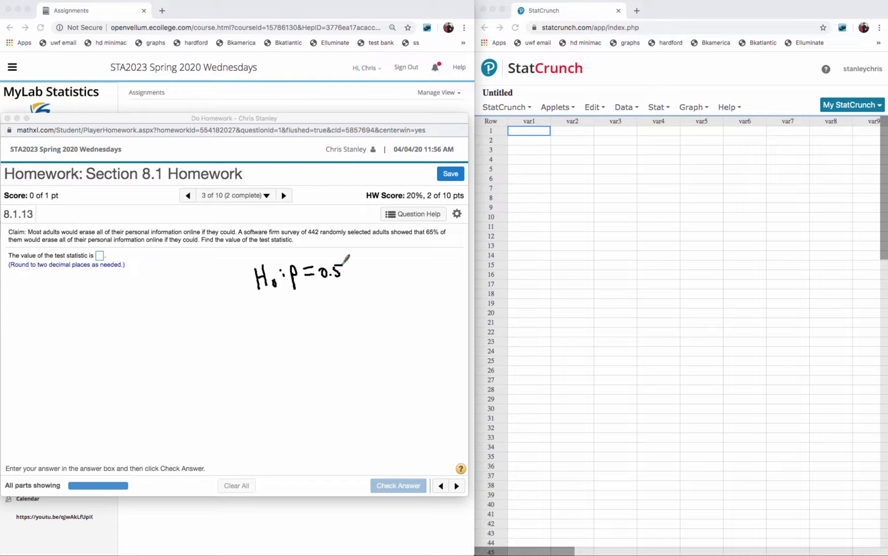
{"action": "mouse_move", "coordinate": [257, 303]}
{"action": "left_mouse_down"}
{"action": "mouse_move", "coordinate": [295, 299]}
{"action": "mouse_move", "coordinate": [274, 317]}
{"action": "mouse_move", "coordinate": [348, 294]}
{"action": "left_mouse_up"}
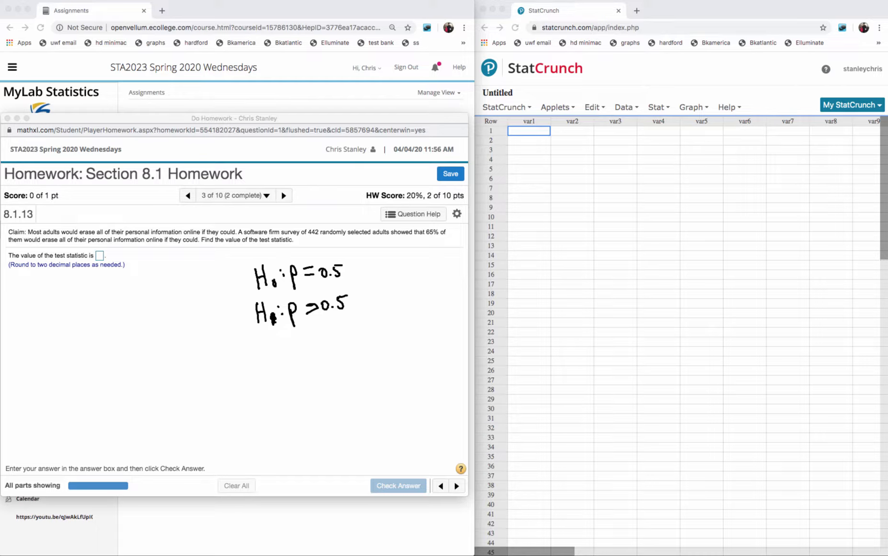
Step: Switch to StatCrunch and open the one-sample proportion test with summary data
{"action": "left_click", "coordinate": [660, 109]}
{"action": "left_click", "coordinate": [658, 107]}
{"action": "mouse_move", "coordinate": [669, 181]}
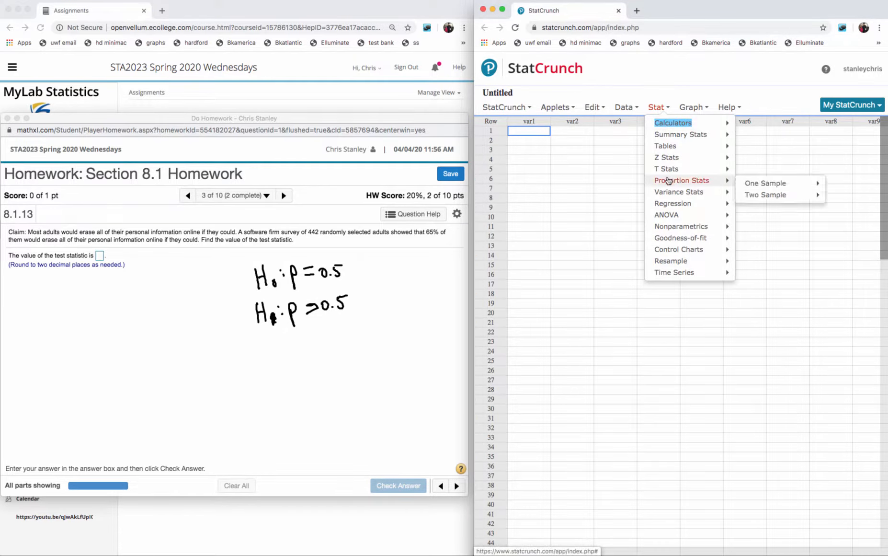
{"action": "mouse_move", "coordinate": [762, 184]}
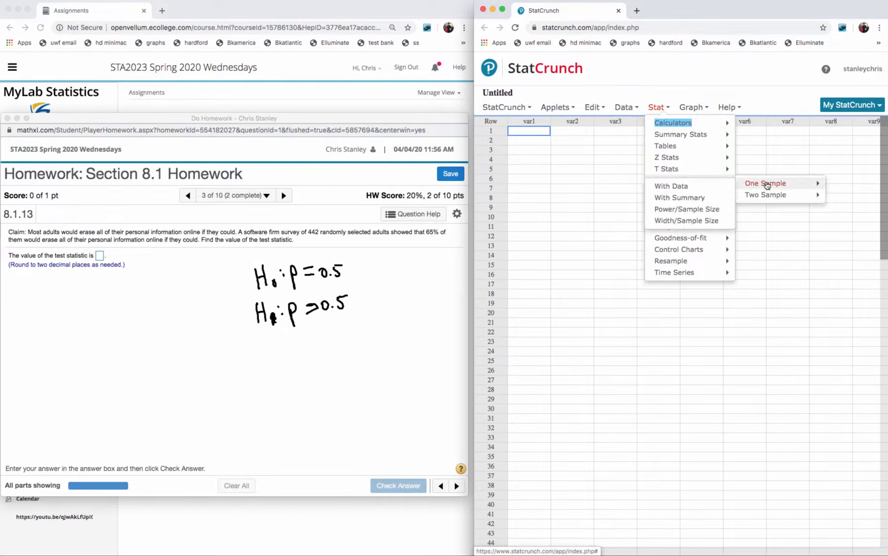
{"action": "left_click", "coordinate": [695, 198]}
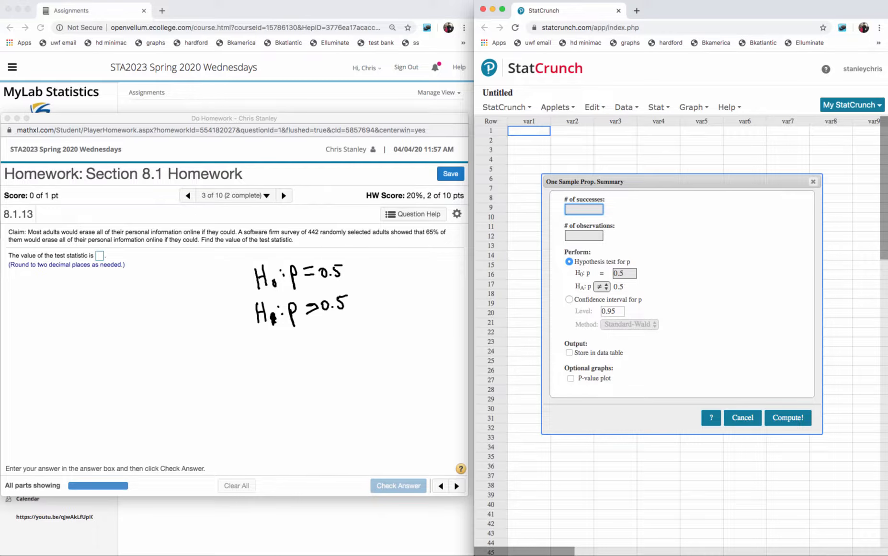
Step: Switch to the TI-SmartView CE calculator, move it clear of the homework window, and return it to an empty home screen
{"action": "left_click", "coordinate": [836, 555]}
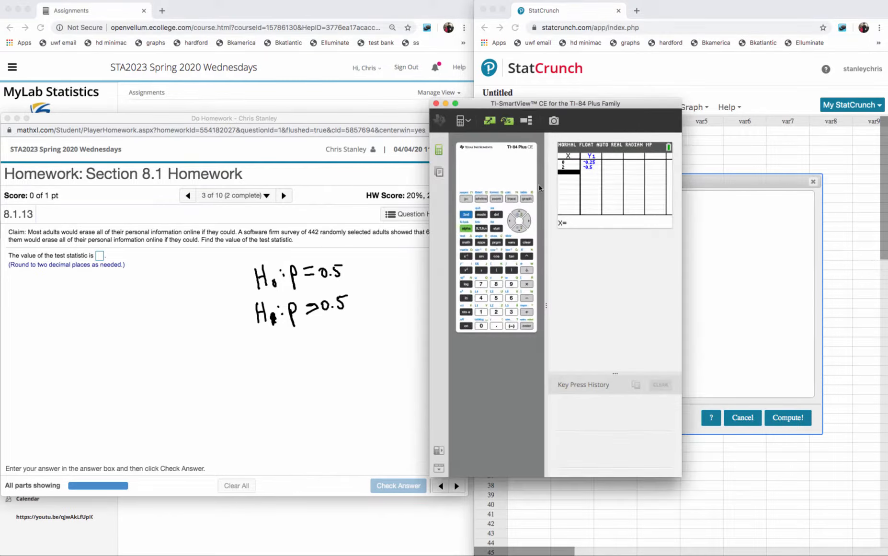
{"action": "left_click_drag", "start_coordinate": [560, 99], "coordinate": [738, 92]}
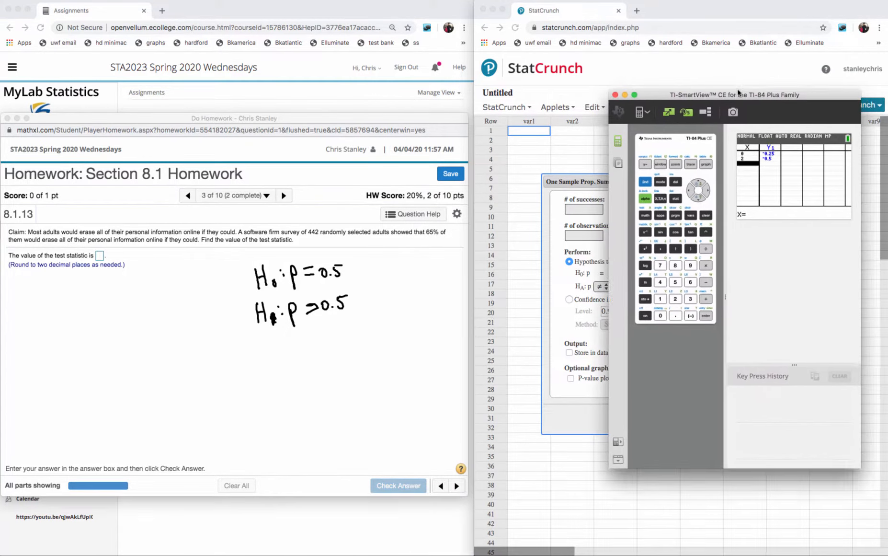
{"action": "left_click", "coordinate": [663, 283]}
{"action": "left_click", "coordinate": [662, 283]}
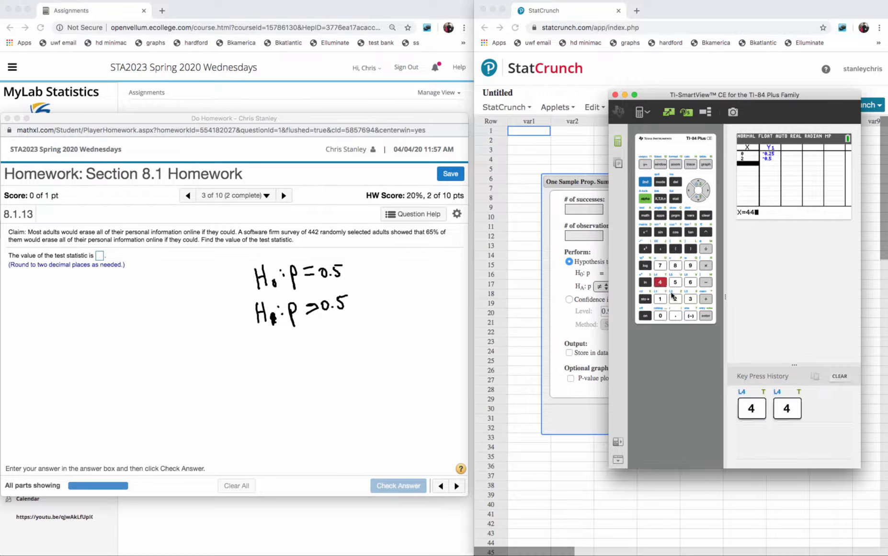
{"action": "left_click", "coordinate": [646, 182]}
{"action": "left_click", "coordinate": [660, 182]}
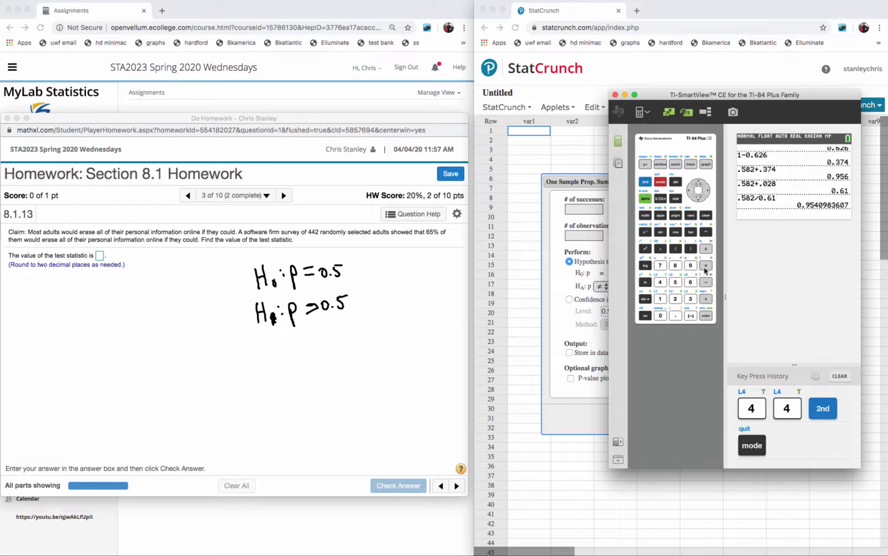
{"action": "left_click", "coordinate": [706, 216]}
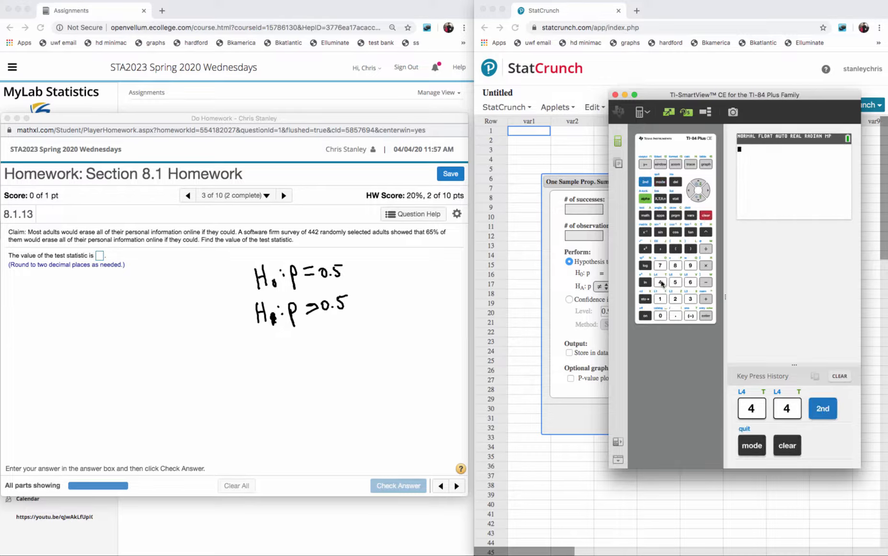
Step: Calculate the number of successes on the calculator as 442 × .65
{"action": "left_click", "coordinate": [661, 282]}
{"action": "left_click", "coordinate": [661, 282]}
{"action": "left_click", "coordinate": [675, 298]}
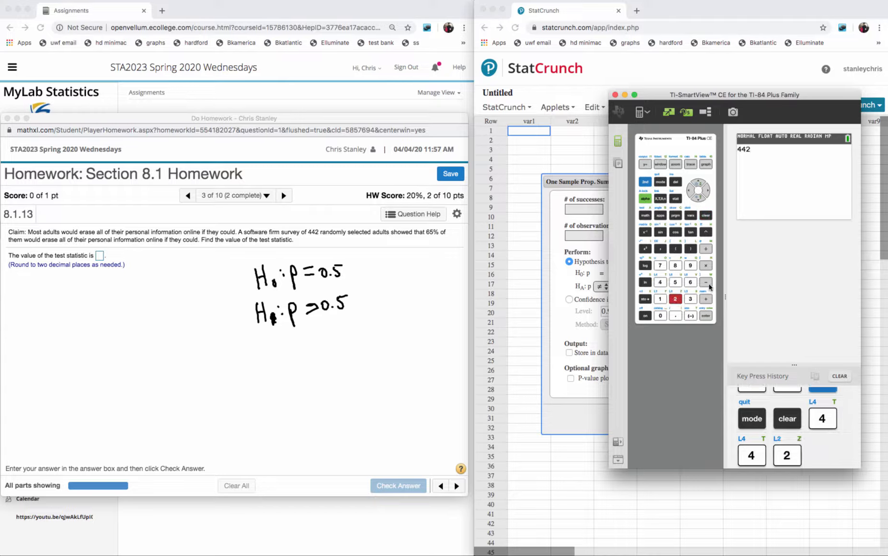
{"action": "left_click", "coordinate": [706, 265]}
{"action": "left_click", "coordinate": [676, 315]}
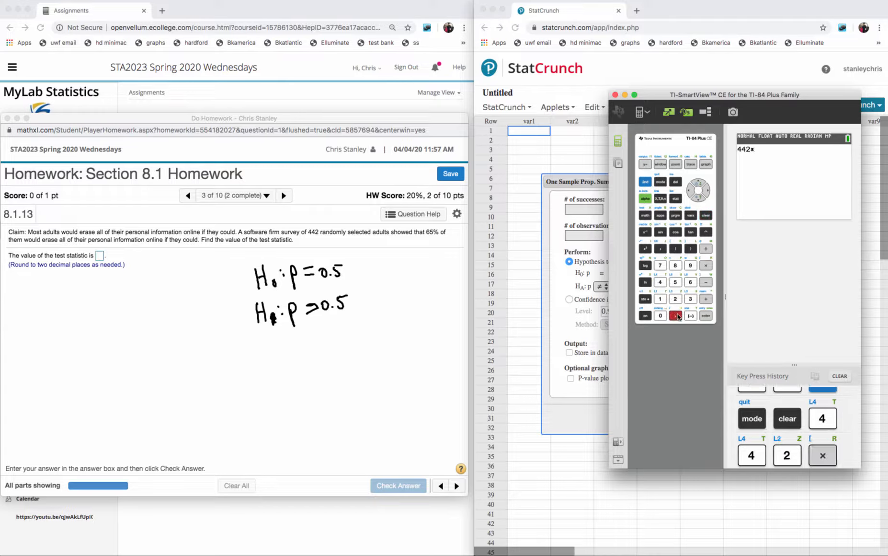
{"action": "left_click", "coordinate": [690, 282]}
{"action": "left_click", "coordinate": [675, 282]}
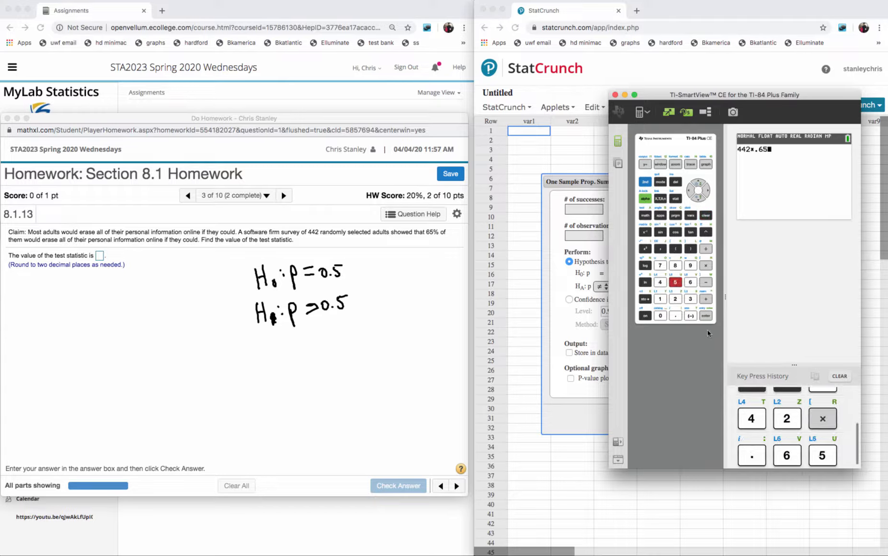
{"action": "left_click", "coordinate": [706, 315]}
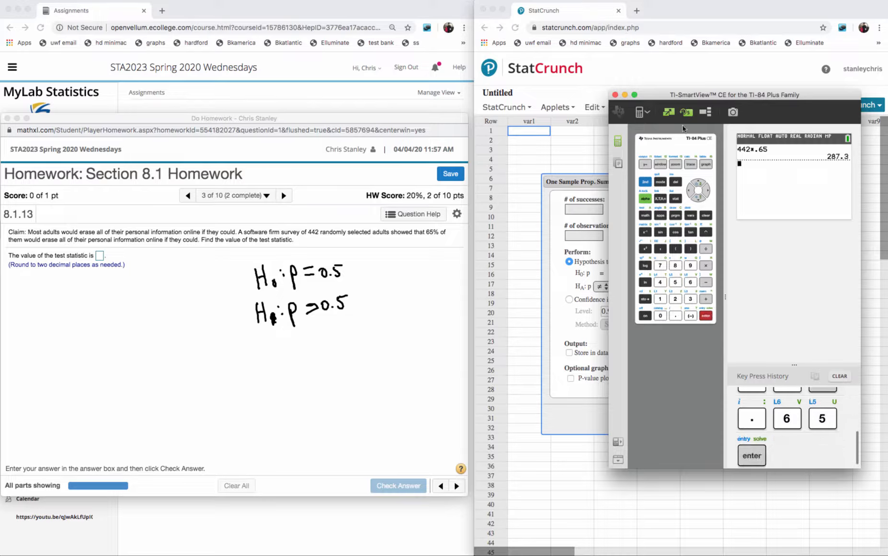
Step: Run the StatCrunch one-sample proportion test with 287 successes, 442 observations, null p = 0.5 and alternative p > 0.5
{"action": "left_click", "coordinate": [625, 94]}
{"action": "left_click", "coordinate": [591, 207]}
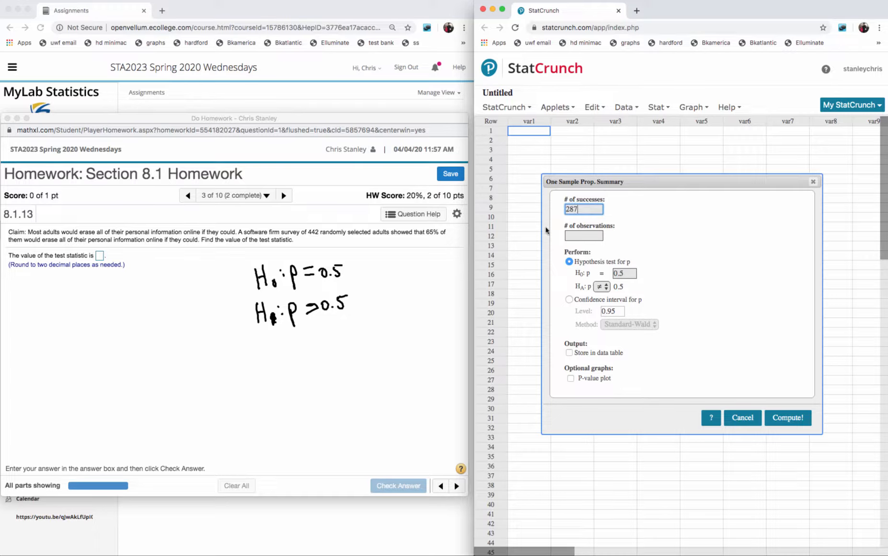
{"action": "left_click", "coordinate": [578, 236]}
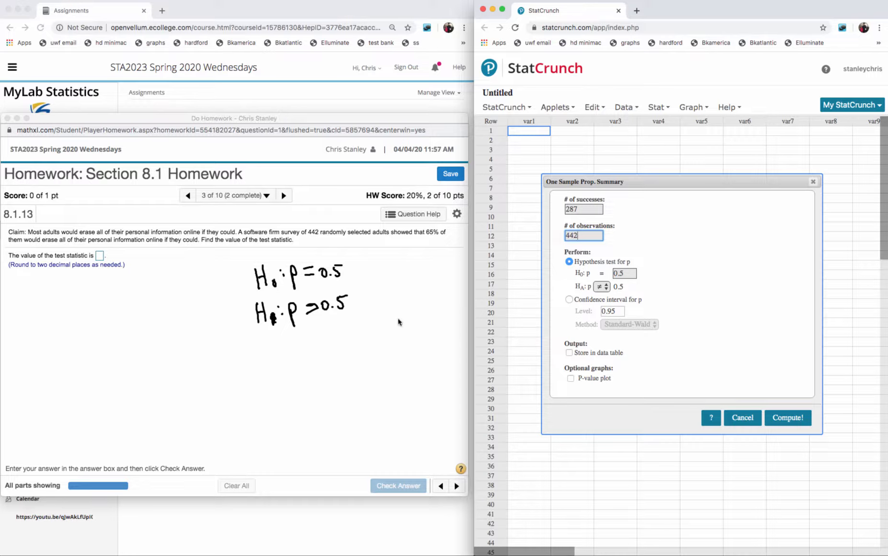
{"action": "left_click", "coordinate": [601, 286]}
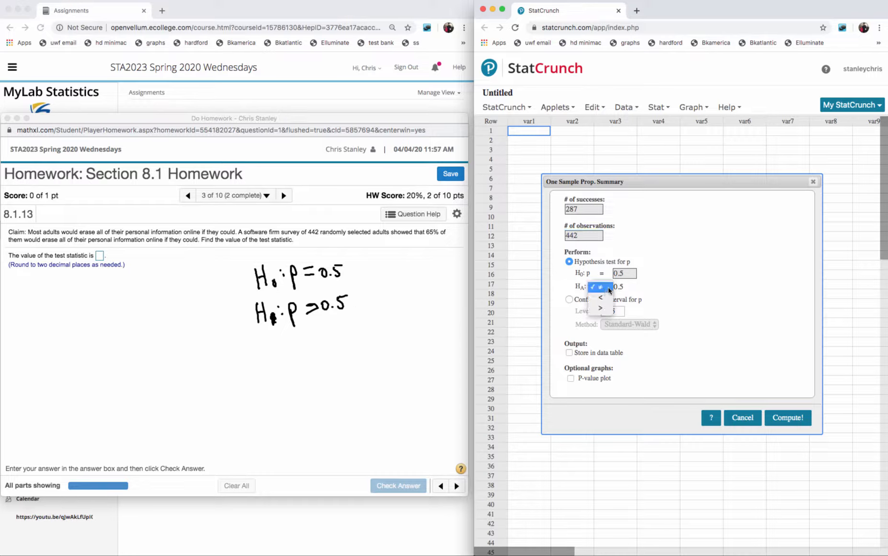
{"action": "left_click", "coordinate": [605, 308]}
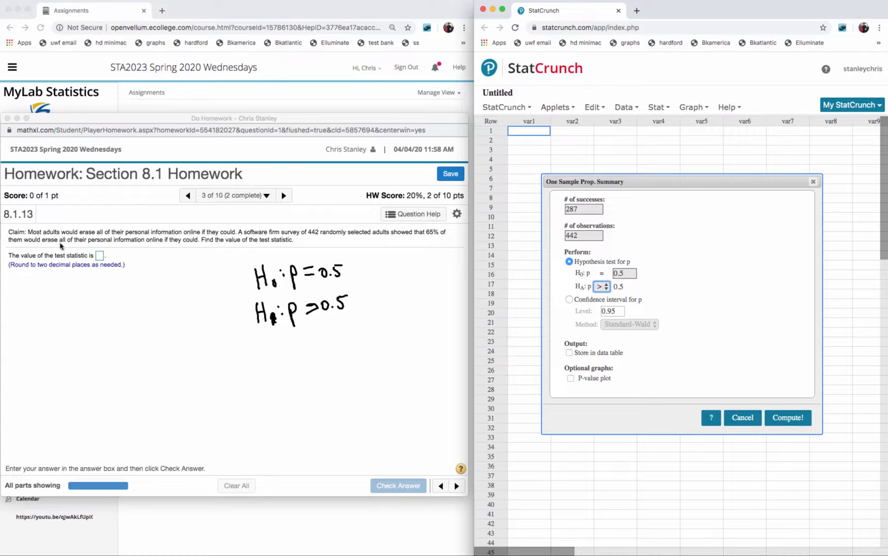
{"action": "left_click", "coordinate": [788, 417]}
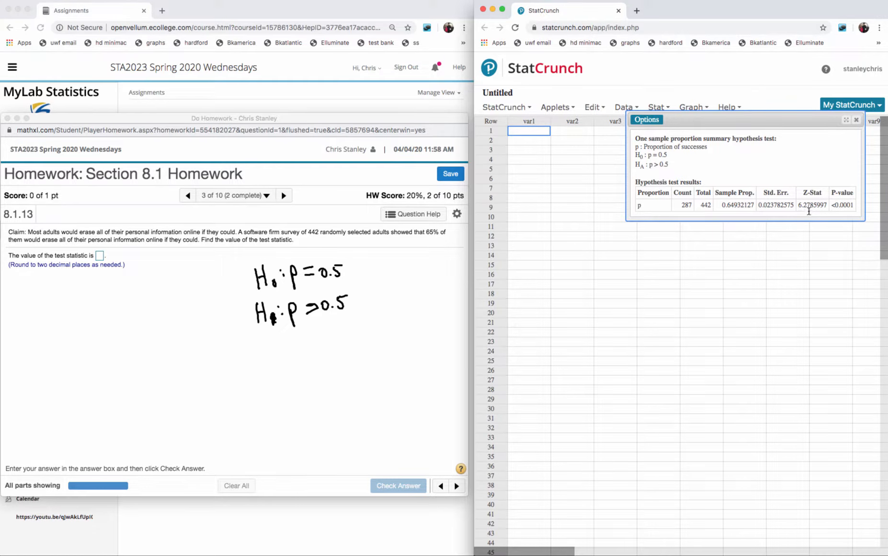
Step: Answer question 8.1.13 with a test statistic of 6.28, check it, and go on to question 8.1.14
{"action": "left_click", "coordinate": [102, 256]}
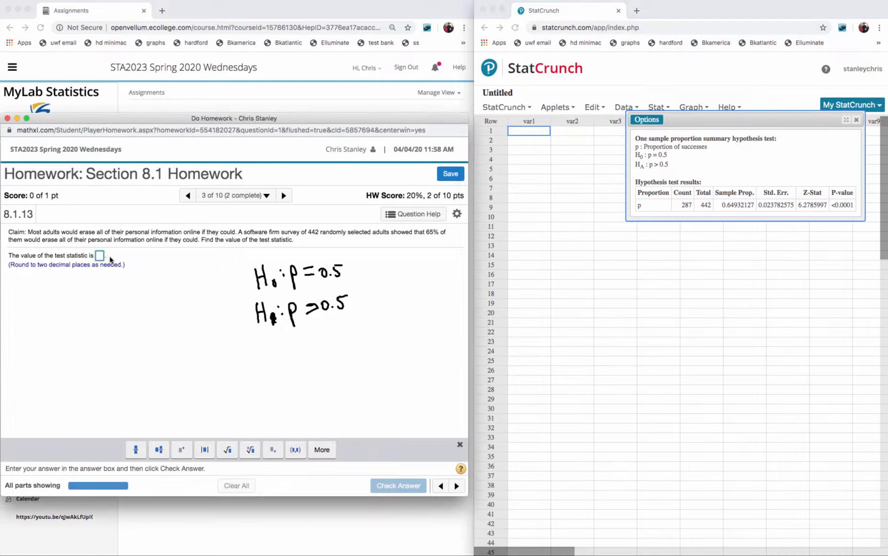
{"action": "type", "text": "6.28"}
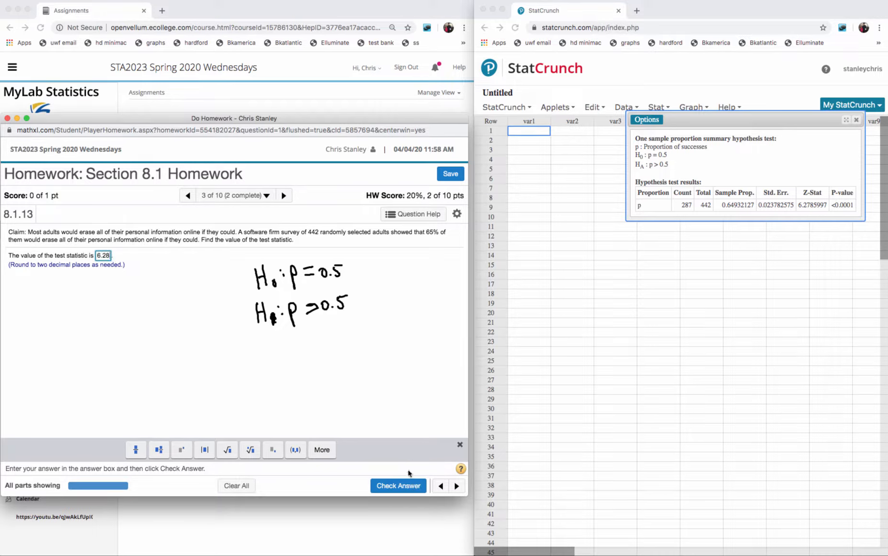
{"action": "left_click", "coordinate": [405, 485]}
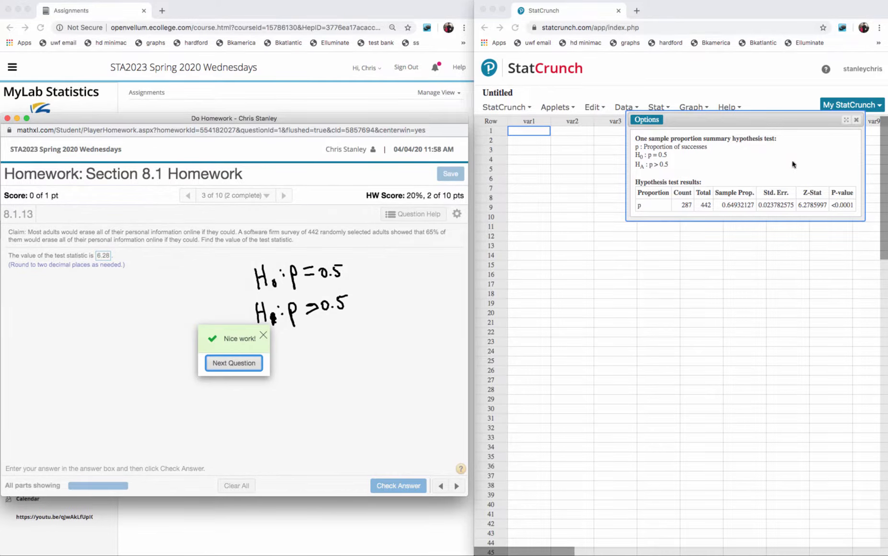
{"action": "left_click", "coordinate": [247, 363]}
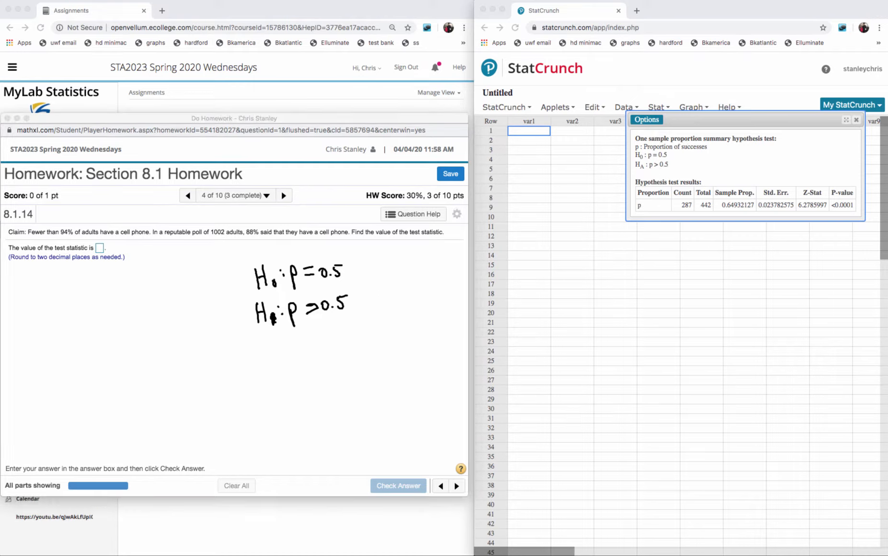
Step: Replace the old handwriting with H0: p = 0.94 and H1: p < 0.94, underlining "Fewer" in the claim
{"action": "mouse_move", "coordinate": [261, 358]}
{"action": "left_mouse_down"}
{"action": "mouse_move", "coordinate": [278, 297]}
{"action": "mouse_move", "coordinate": [334, 322]}
{"action": "left_mouse_up"}
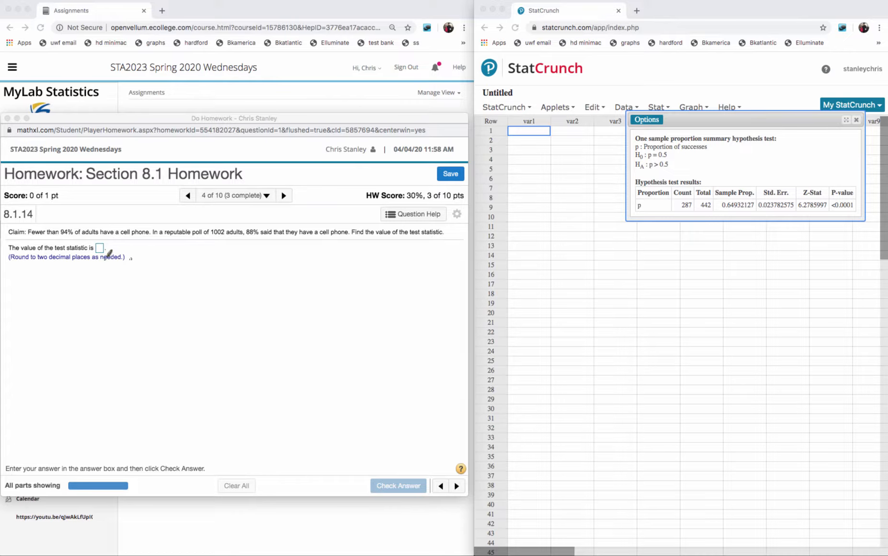
{"action": "left_click_drag", "start_coordinate": [27, 236], "coordinate": [45, 235]}
{"action": "mouse_move", "coordinate": [292, 313]}
{"action": "left_mouse_down"}
{"action": "mouse_move", "coordinate": [323, 317]}
{"action": "mouse_move", "coordinate": [340, 332]}
{"action": "mouse_move", "coordinate": [352, 314]}
{"action": "mouse_move", "coordinate": [384, 322]}
{"action": "mouse_move", "coordinate": [406, 310]}
{"action": "mouse_move", "coordinate": [408, 323]}
{"action": "left_mouse_up"}
{"action": "mouse_move", "coordinate": [289, 274]}
{"action": "left_mouse_down"}
{"action": "mouse_move", "coordinate": [301, 275]}
{"action": "mouse_move", "coordinate": [309, 292]}
{"action": "mouse_move", "coordinate": [333, 272]}
{"action": "mouse_move", "coordinate": [371, 282]}
{"action": "mouse_move", "coordinate": [384, 270]}
{"action": "mouse_move", "coordinate": [399, 279]}
{"action": "mouse_move", "coordinate": [394, 292]}
{"action": "left_mouse_up"}
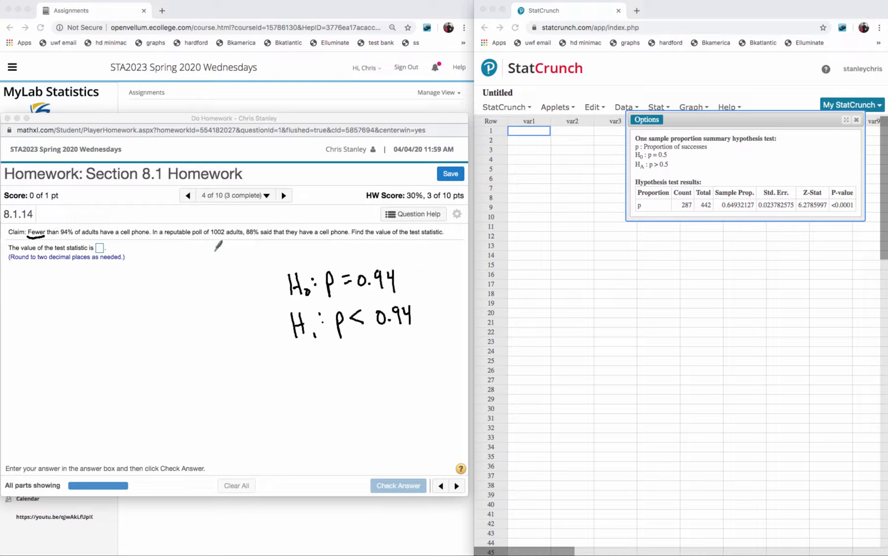
Step: Handwrite the sample values n = 1002 and p̂ = 0.88 beside the hypotheses
{"action": "mouse_move", "coordinate": [187, 284]}
{"action": "left_mouse_down"}
{"action": "mouse_move", "coordinate": [194, 271]}
{"action": "mouse_move", "coordinate": [198, 284]}
{"action": "left_mouse_up"}
{"action": "mouse_move", "coordinate": [201, 274]}
{"action": "left_mouse_down"}
{"action": "mouse_move", "coordinate": [221, 280]}
{"action": "mouse_move", "coordinate": [242, 267]}
{"action": "left_mouse_up"}
{"action": "left_click_drag", "start_coordinate": [246, 265], "coordinate": [257, 272]}
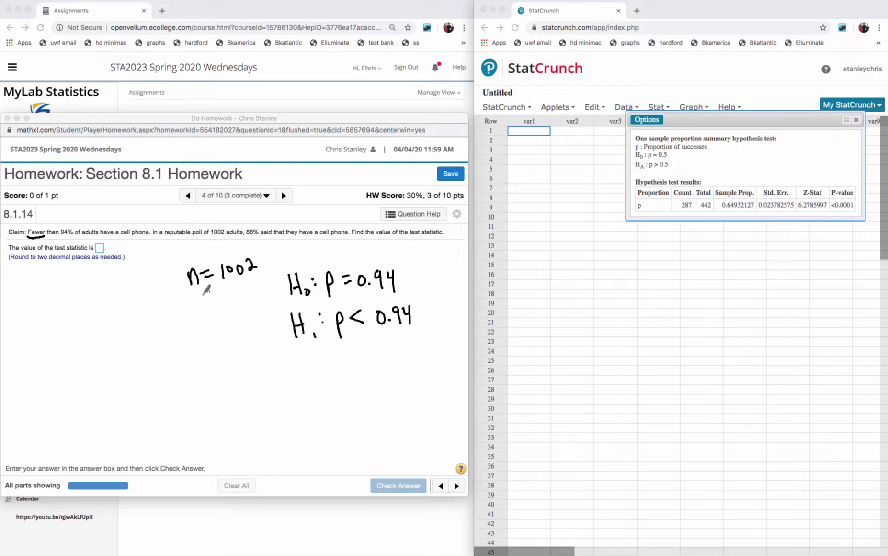
{"action": "left_click_drag", "start_coordinate": [193, 304], "coordinate": [197, 319]}
{"action": "mouse_move", "coordinate": [193, 304]}
{"action": "left_mouse_down"}
{"action": "mouse_move", "coordinate": [195, 313]}
{"action": "mouse_move", "coordinate": [197, 298]}
{"action": "mouse_move", "coordinate": [214, 297]}
{"action": "left_mouse_up"}
{"action": "left_click_drag", "start_coordinate": [207, 304], "coordinate": [252, 288]}
{"action": "left_click", "coordinate": [230, 301]}
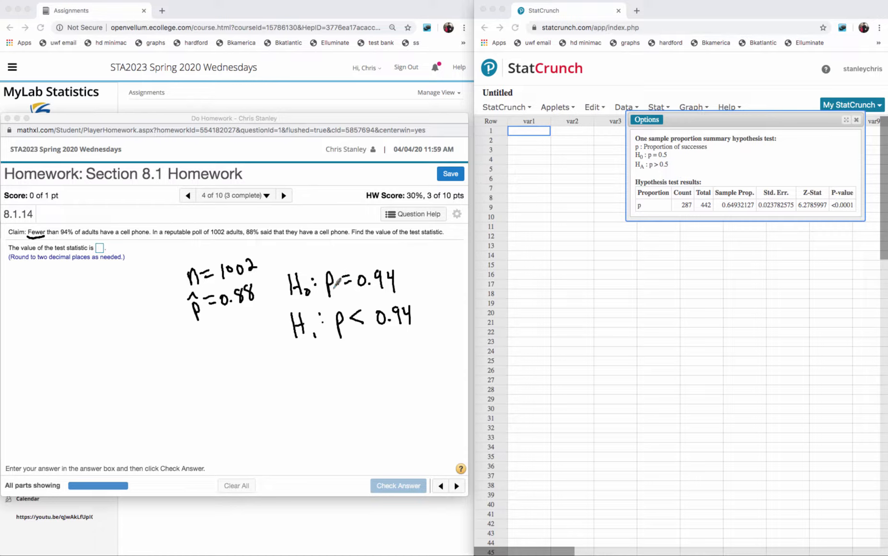
Step: Sketch a bell curve with a baseline below the sample values and mark 0.94 at its centre
{"action": "left_click_drag", "start_coordinate": [84, 402], "coordinate": [259, 403]}
{"action": "mouse_move", "coordinate": [85, 403]}
{"action": "left_mouse_down"}
{"action": "mouse_move", "coordinate": [156, 347]}
{"action": "mouse_move", "coordinate": [212, 357]}
{"action": "mouse_move", "coordinate": [257, 405]}
{"action": "left_mouse_up"}
{"action": "mouse_move", "coordinate": [176, 394]}
{"action": "left_mouse_down"}
{"action": "mouse_move", "coordinate": [166, 411]}
{"action": "mouse_move", "coordinate": [193, 422]}
{"action": "left_mouse_up"}
{"action": "left_click", "coordinate": [169, 416]}
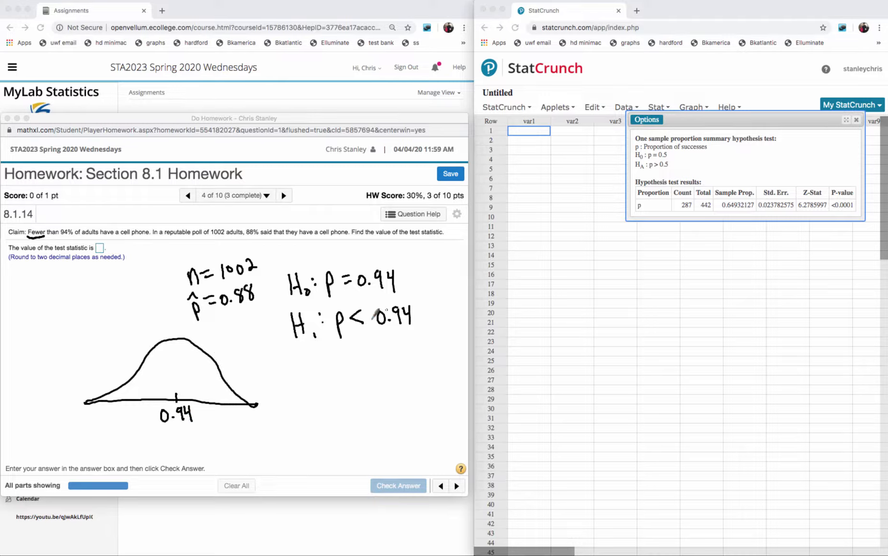
Step: Point an arrow at the alternative hypothesis, and mark 0.88 on the curve with its distance to 0.94 bracketed as z
{"action": "mouse_move", "coordinate": [428, 304]}
{"action": "left_mouse_down"}
{"action": "mouse_move", "coordinate": [434, 314]}
{"action": "mouse_move", "coordinate": [415, 312]}
{"action": "mouse_move", "coordinate": [424, 307]}
{"action": "left_mouse_up"}
{"action": "mouse_move", "coordinate": [120, 395]}
{"action": "left_mouse_down"}
{"action": "mouse_move", "coordinate": [109, 411]}
{"action": "mouse_move", "coordinate": [134, 415]}
{"action": "mouse_move", "coordinate": [121, 431]}
{"action": "mouse_move", "coordinate": [130, 436]}
{"action": "mouse_move", "coordinate": [184, 435]}
{"action": "mouse_move", "coordinate": [184, 424]}
{"action": "left_mouse_up"}
{"action": "left_click_drag", "start_coordinate": [147, 439], "coordinate": [157, 447]}
Step: Handwrite the test statistic formula z = (0.88 − 0.94) / √(0.94(1 − 0.94)/1002) below the hypotheses
{"action": "mouse_move", "coordinate": [284, 385]}
{"action": "left_mouse_down"}
{"action": "mouse_move", "coordinate": [302, 396]}
{"action": "mouse_move", "coordinate": [317, 383]}
{"action": "mouse_move", "coordinate": [316, 390]}
{"action": "left_mouse_up"}
{"action": "mouse_move", "coordinate": [343, 354]}
{"action": "left_mouse_down"}
{"action": "mouse_move", "coordinate": [336, 368]}
{"action": "mouse_move", "coordinate": [343, 355]}
{"action": "left_mouse_up"}
{"action": "mouse_move", "coordinate": [349, 365]}
{"action": "left_mouse_down"}
{"action": "mouse_move", "coordinate": [397, 349]}
{"action": "mouse_move", "coordinate": [415, 364]}
{"action": "mouse_move", "coordinate": [433, 344]}
{"action": "mouse_move", "coordinate": [426, 365]}
{"action": "left_mouse_up"}
{"action": "left_click", "coordinate": [407, 363]}
{"action": "left_click_drag", "start_coordinate": [336, 380], "coordinate": [430, 379]}
{"action": "mouse_move", "coordinate": [338, 402]}
{"action": "left_mouse_down"}
{"action": "mouse_move", "coordinate": [354, 425]}
{"action": "mouse_move", "coordinate": [390, 388]}
{"action": "mouse_move", "coordinate": [433, 386]}
{"action": "mouse_move", "coordinate": [357, 402]}
{"action": "mouse_move", "coordinate": [390, 411]}
{"action": "left_mouse_up"}
{"action": "left_click", "coordinate": [367, 408]}
{"action": "left_click_drag", "start_coordinate": [401, 397], "coordinate": [404, 412]}
{"action": "left_click_drag", "start_coordinate": [406, 404], "coordinate": [412, 405]}
{"action": "mouse_move", "coordinate": [420, 398]}
{"action": "left_mouse_down"}
{"action": "mouse_move", "coordinate": [415, 408]}
{"action": "mouse_move", "coordinate": [438, 407]}
{"action": "left_mouse_up"}
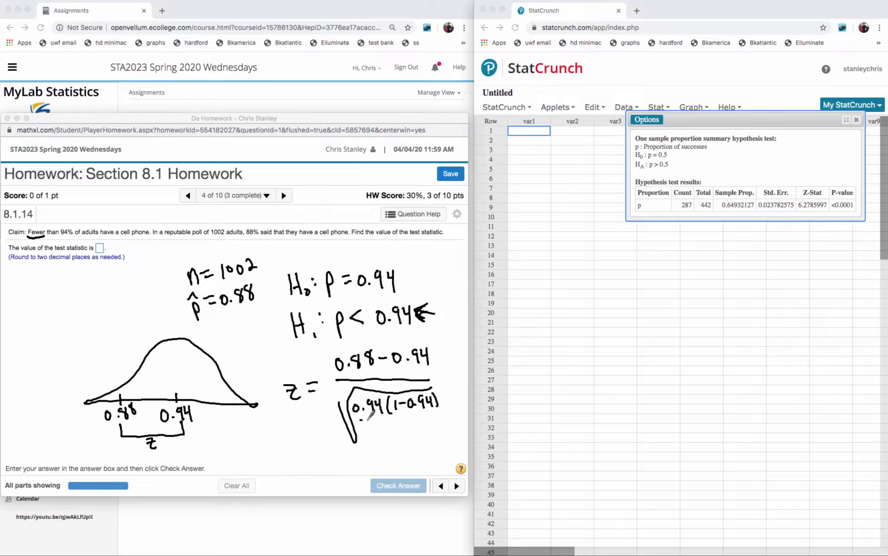
{"action": "left_click_drag", "start_coordinate": [361, 420], "coordinate": [437, 413]}
{"action": "mouse_move", "coordinate": [381, 422]}
{"action": "left_mouse_down"}
{"action": "mouse_move", "coordinate": [381, 436]}
{"action": "mouse_move", "coordinate": [422, 434]}
{"action": "left_mouse_up"}
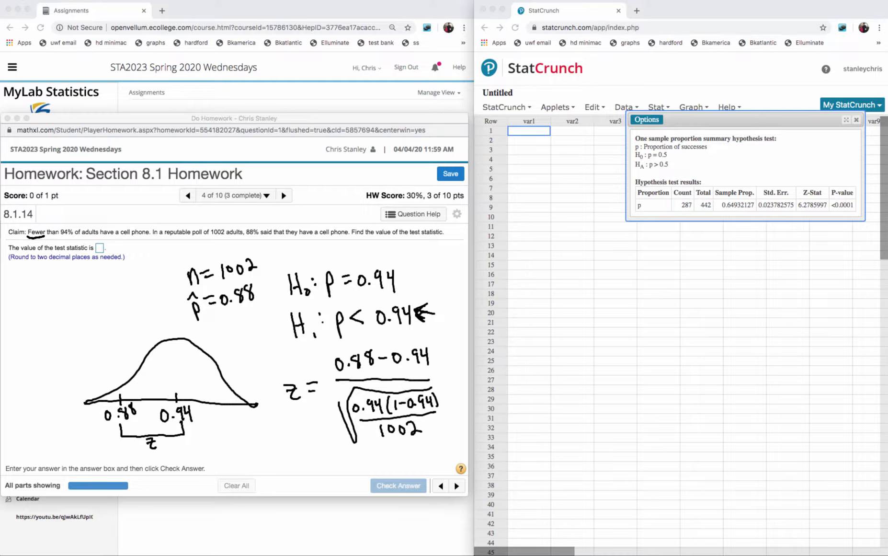
Step: Switch to StatCrunch and close the results of the previous proportion test
{"action": "left_click", "coordinate": [644, 123]}
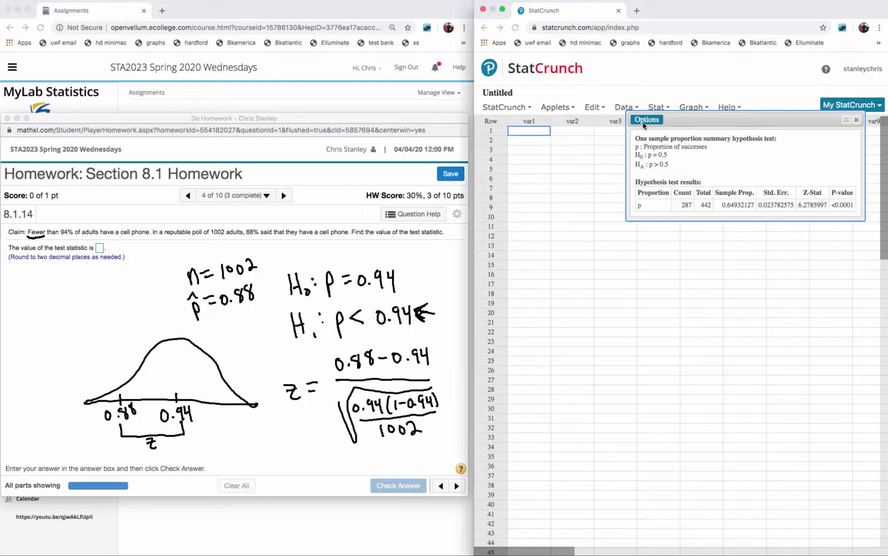
{"action": "left_click", "coordinate": [853, 122]}
{"action": "left_click", "coordinate": [655, 108]}
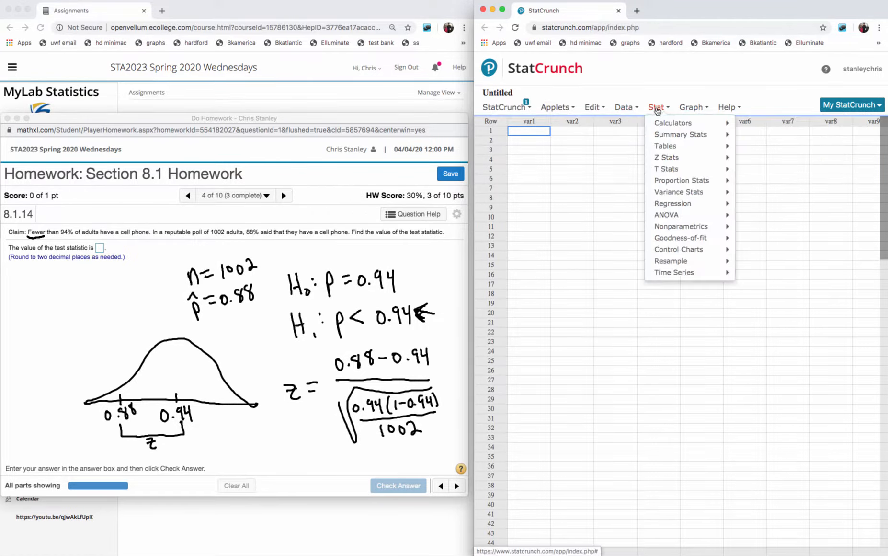
{"action": "left_click", "coordinate": [677, 183]}
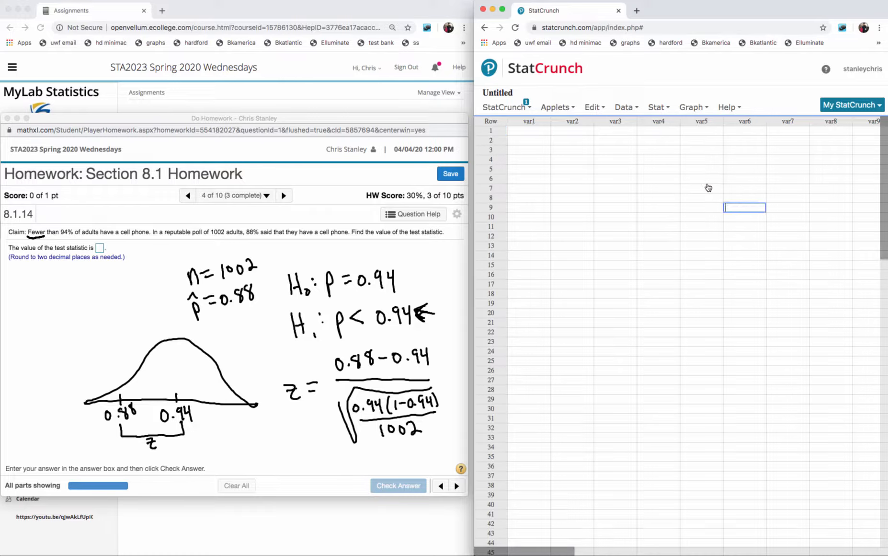
{"action": "left_click_drag", "start_coordinate": [704, 188], "coordinate": [703, 338]}
{"action": "left_click", "coordinate": [702, 332]}
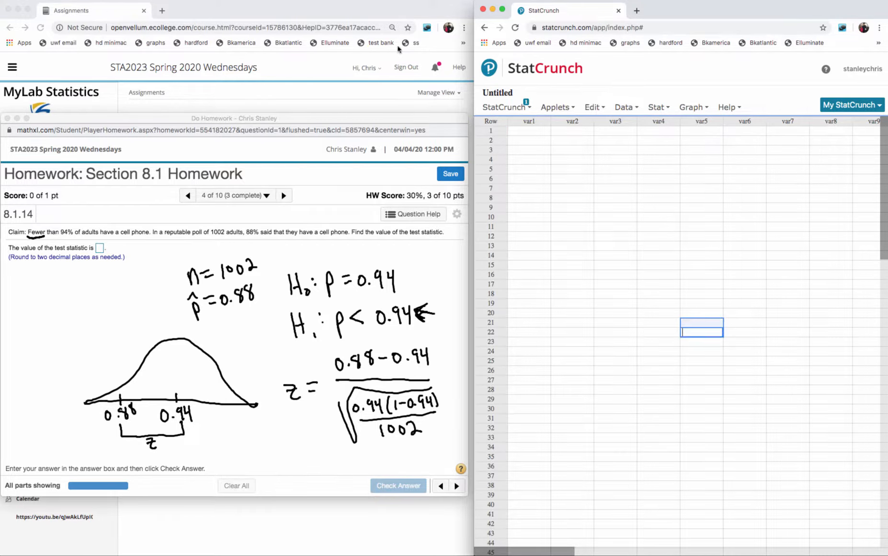
Step: Open the one-sample proportion test with summary data
{"action": "left_click", "coordinate": [659, 108]}
{"action": "left_click", "coordinate": [659, 107]}
{"action": "left_click", "coordinate": [666, 109]}
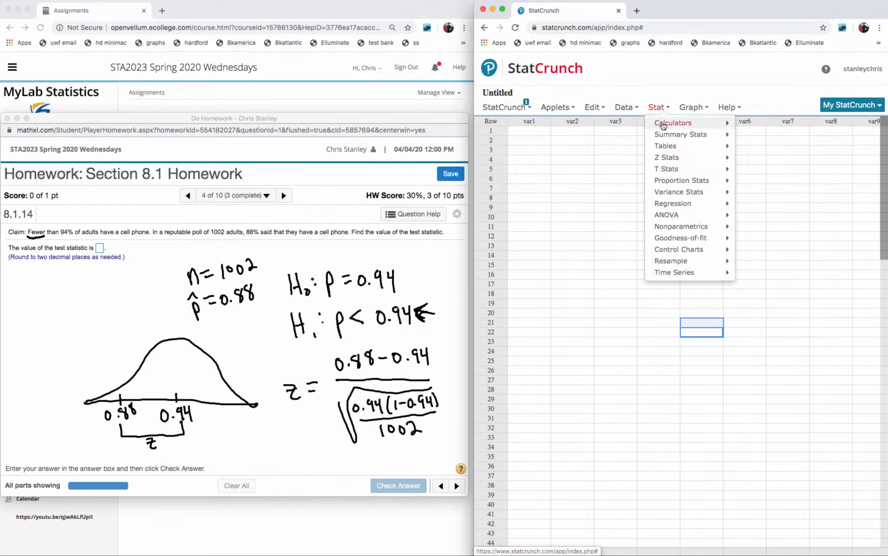
{"action": "mouse_move", "coordinate": [680, 180]}
{"action": "mouse_move", "coordinate": [765, 183]}
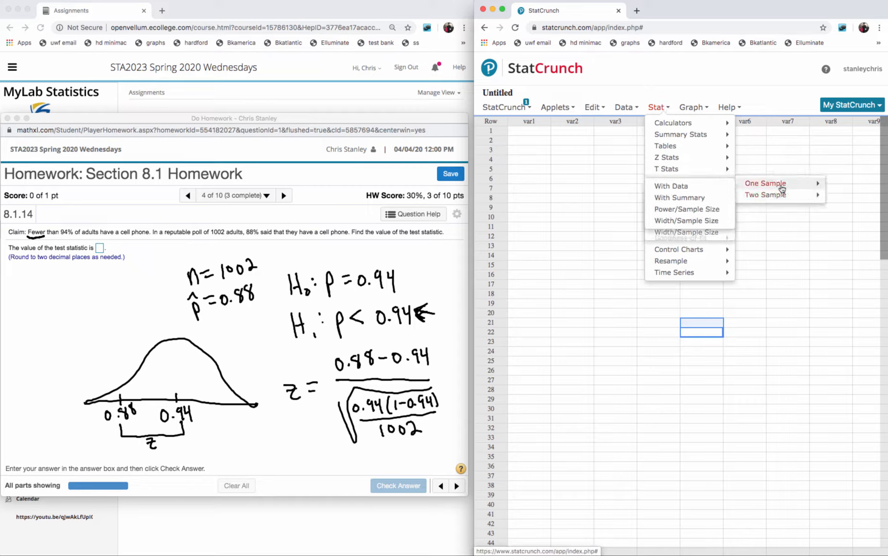
{"action": "left_click", "coordinate": [688, 198]}
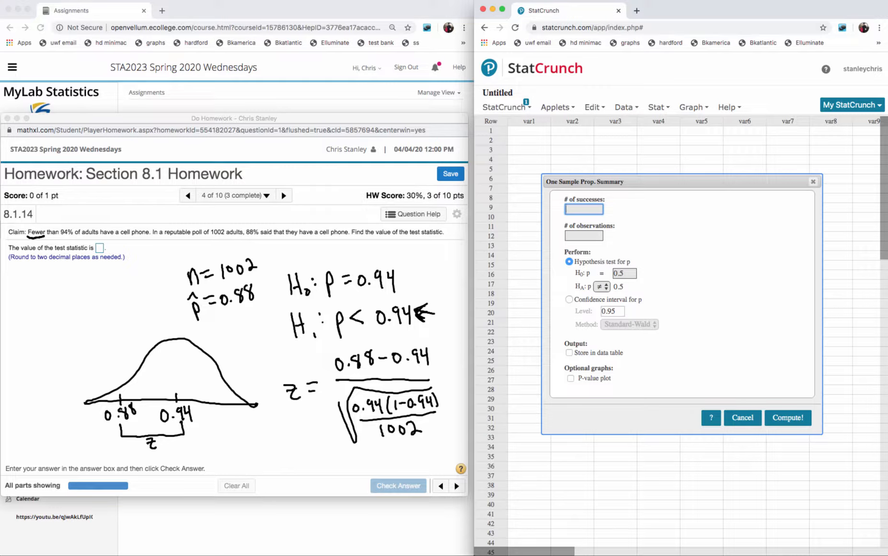
Step: Switch to the TI-SmartView CE calculator and calculate the number of successes as 1002 × .88
{"action": "left_click", "coordinate": [886, 409]}
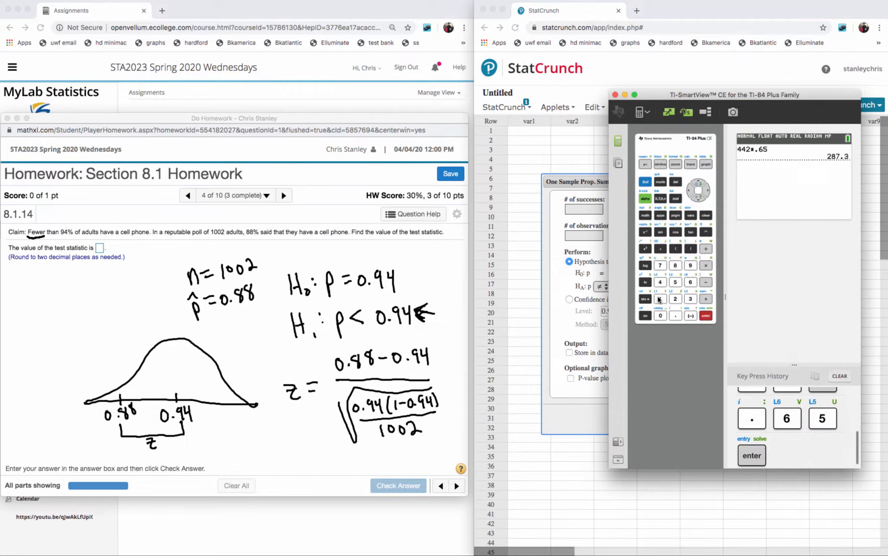
{"action": "left_click", "coordinate": [659, 299]}
{"action": "left_click", "coordinate": [660, 315]}
{"action": "left_click", "coordinate": [660, 315]}
{"action": "left_click", "coordinate": [675, 299]}
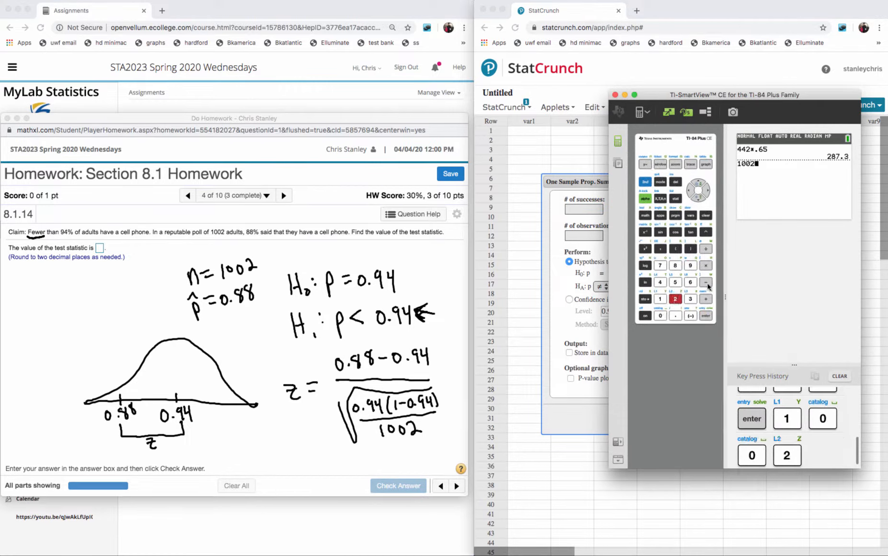
{"action": "left_click", "coordinate": [706, 266]}
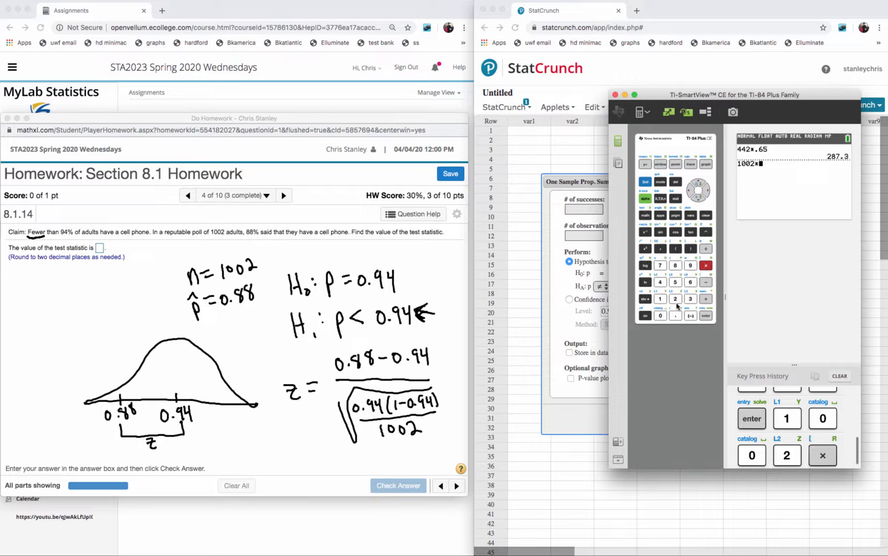
{"action": "left_click", "coordinate": [676, 315]}
{"action": "left_click", "coordinate": [676, 265]}
{"action": "left_click", "coordinate": [676, 265]}
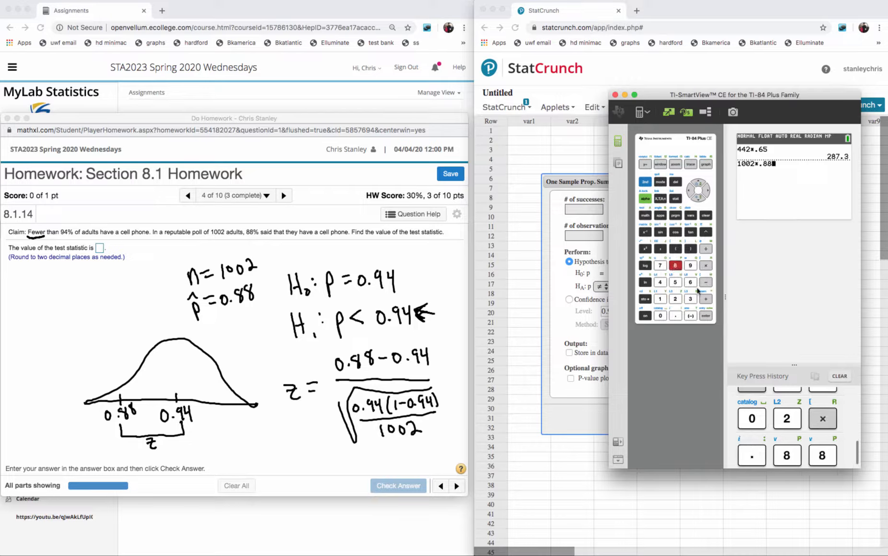
{"action": "left_click", "coordinate": [706, 315]}
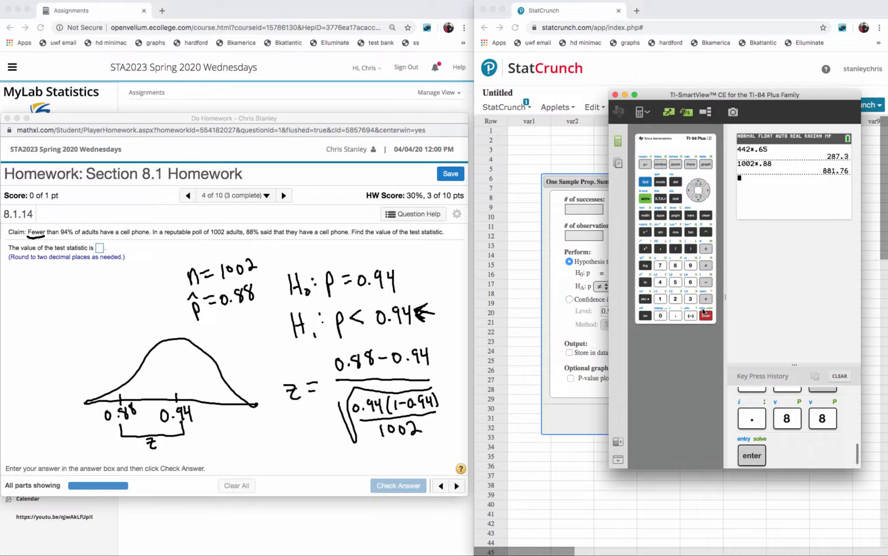
Step: Run the StatCrunch proportion test with 882 successes, 1002 observations, null p = 0.94 and alternative p < 0.94, and dismiss the Java update window
{"action": "left_click", "coordinate": [581, 207]}
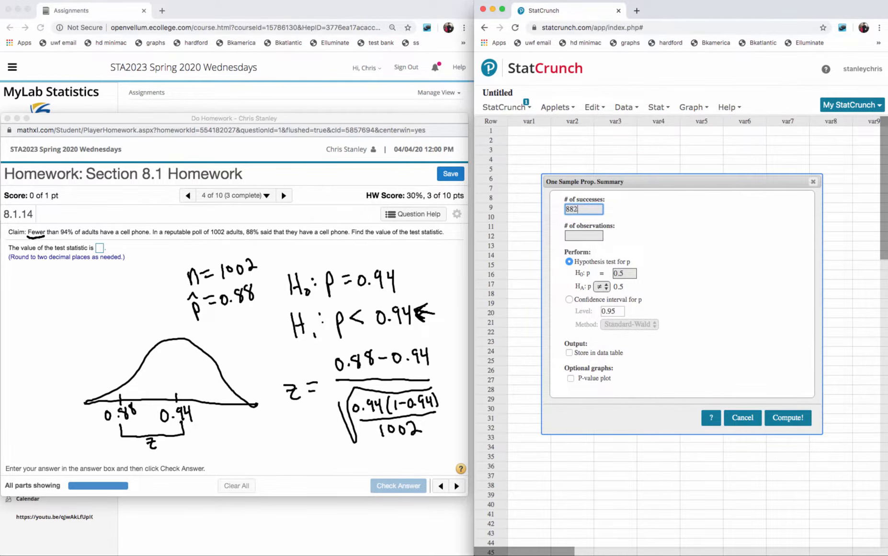
{"action": "left_click", "coordinate": [585, 235]}
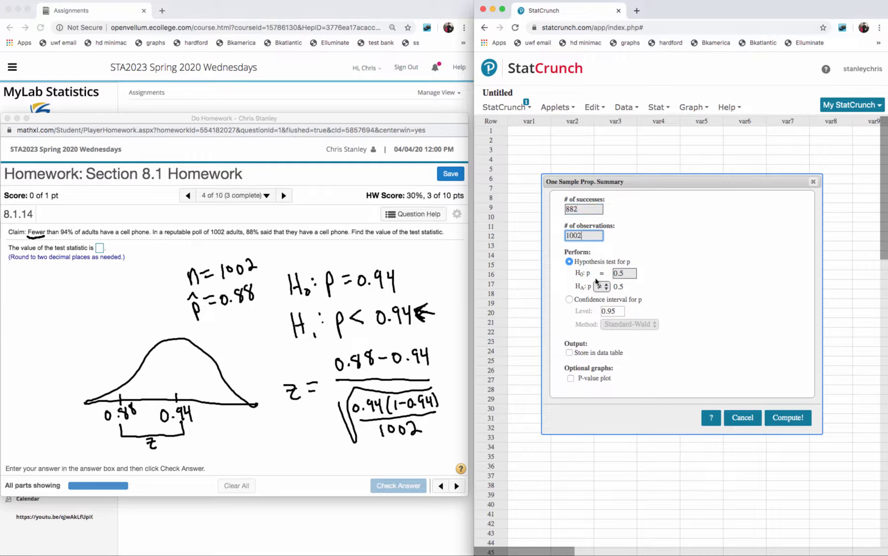
{"action": "left_click", "coordinate": [626, 274]}
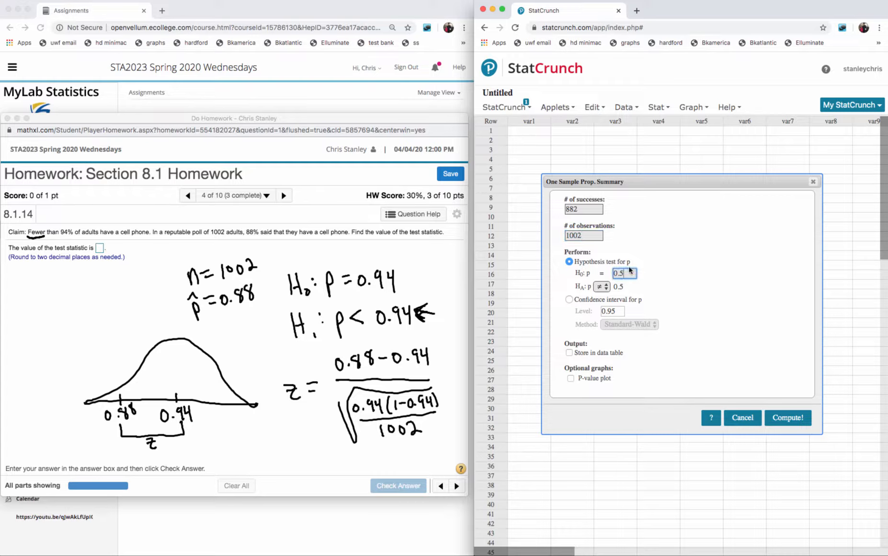
{"action": "key", "text": "BackSpace"}
{"action": "type", "text": "94"}
{"action": "left_click", "coordinate": [605, 287]}
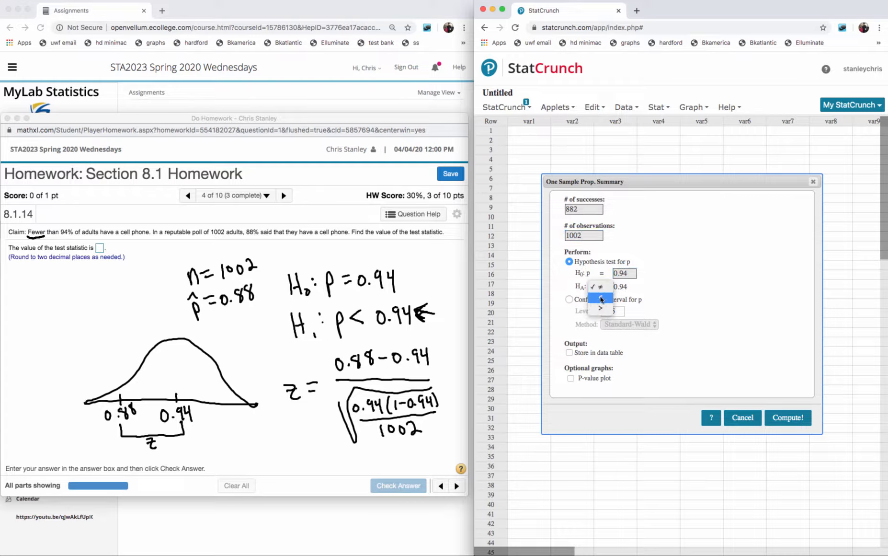
{"action": "left_click", "coordinate": [596, 299]}
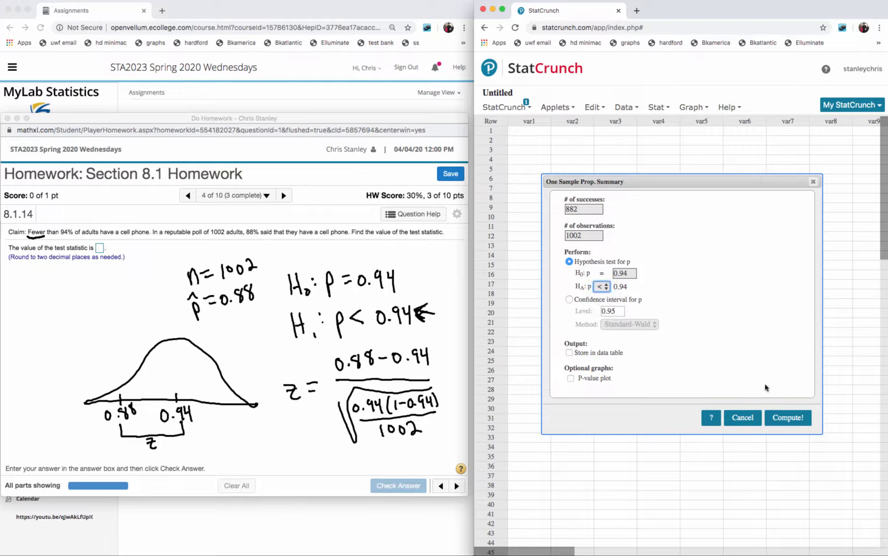
{"action": "left_click", "coordinate": [784, 418]}
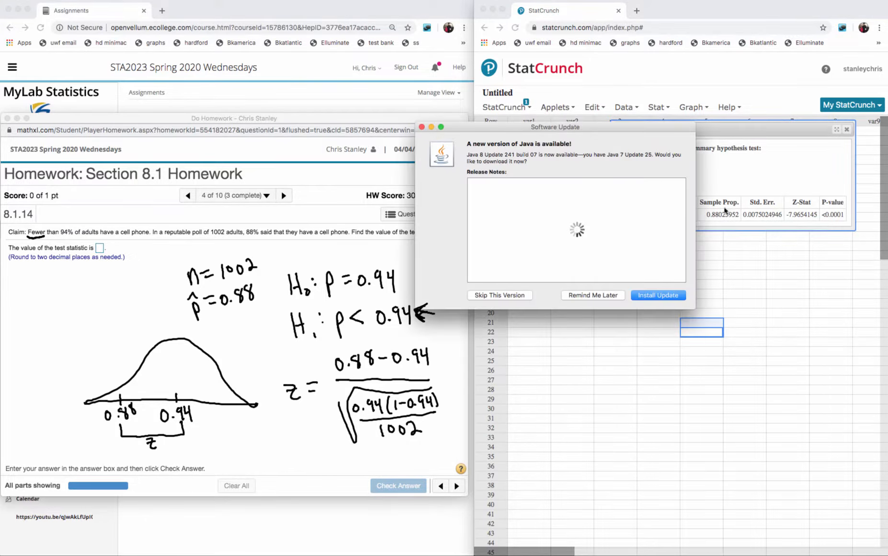
{"action": "left_click", "coordinate": [433, 127]}
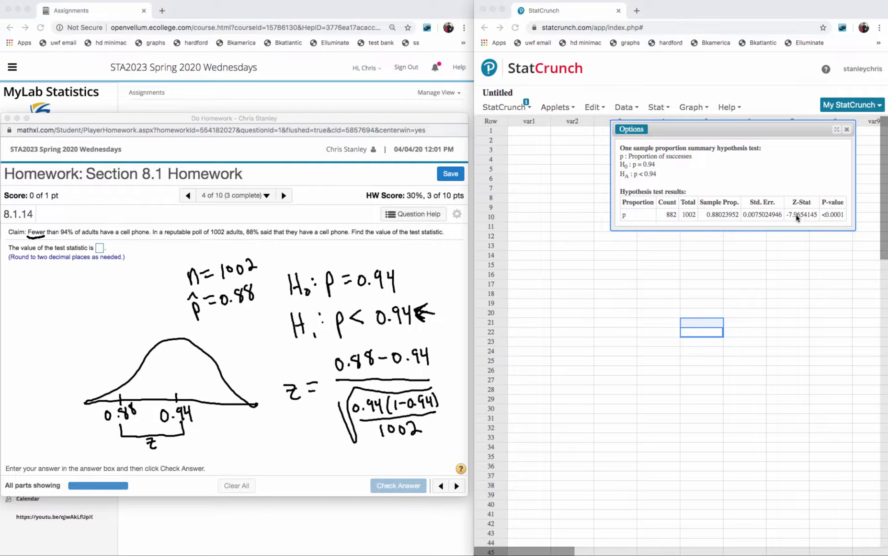
Step: Answer exercise 8.1.14 with a test statistic of -7.97, check the answer and go to the next question
{"action": "left_click", "coordinate": [99, 249]}
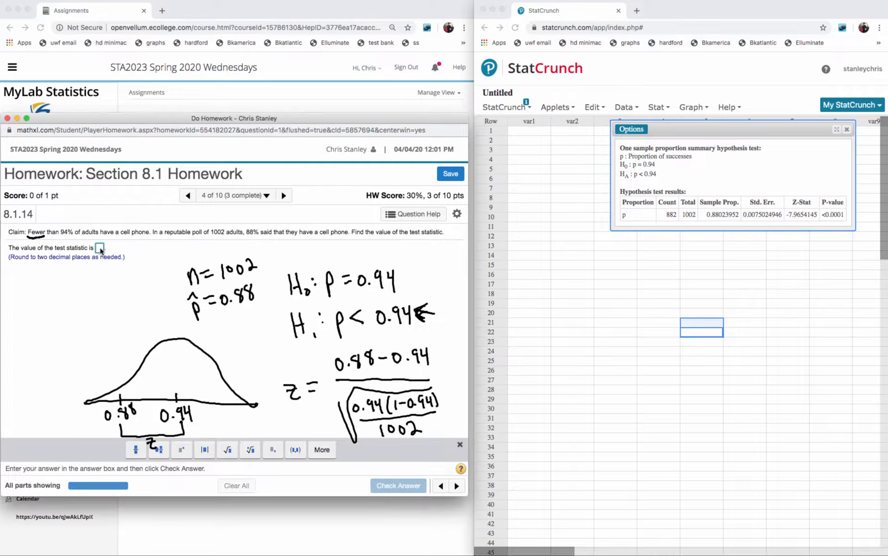
{"action": "type", "text": "-8"}
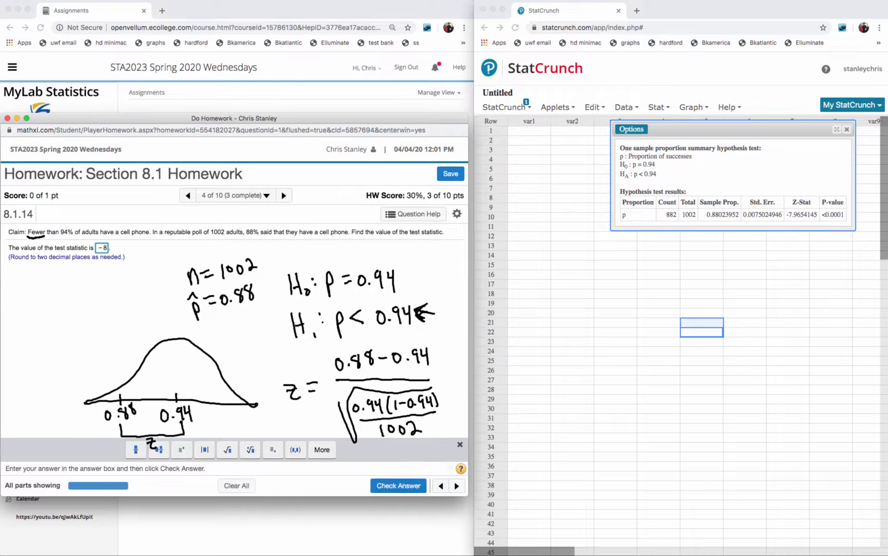
{"action": "type", "text": ".00"}
{"action": "key", "text": "BackSpace"}
{"action": "key", "text": "BackSpace"}
{"action": "key", "text": "BackSpace"}
{"action": "key", "text": "BackSpace"}
{"action": "type", "text": "7.97"}
{"action": "left_click", "coordinate": [397, 485]}
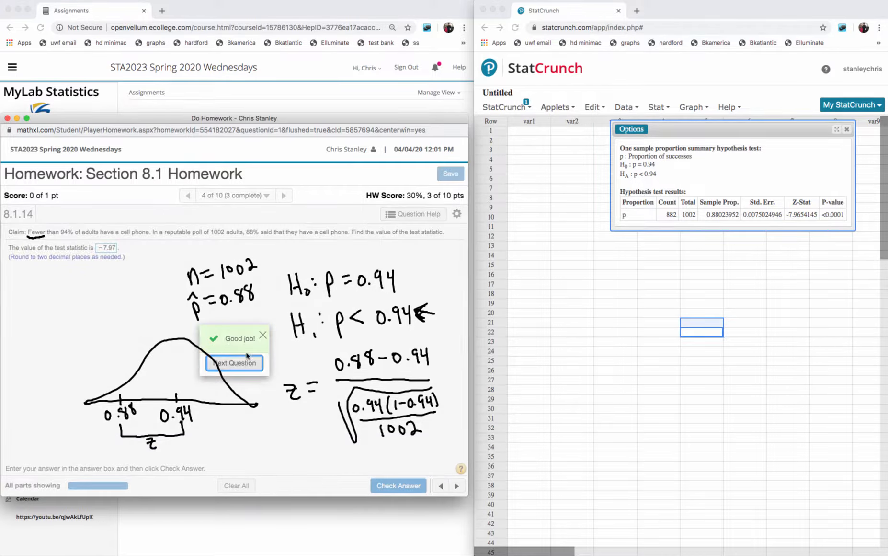
{"action": "left_click", "coordinate": [246, 359]}
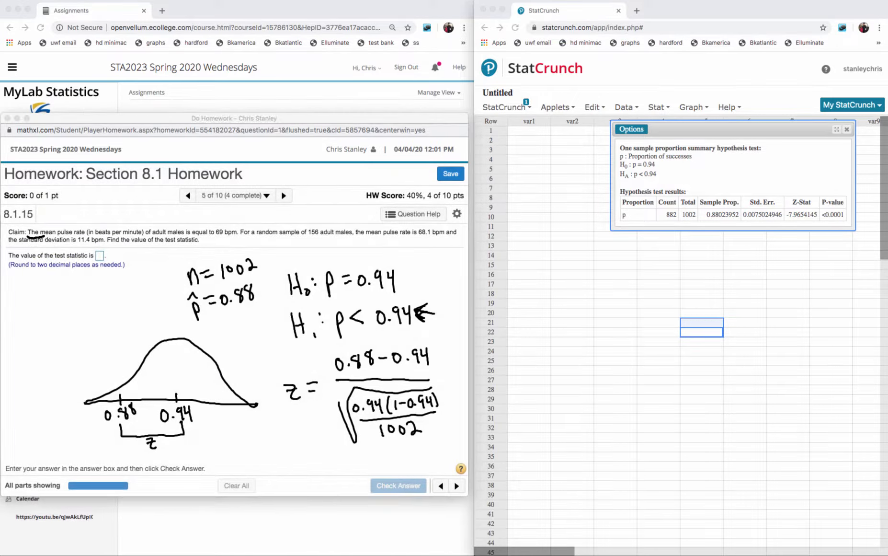
Step: Clear the handwritten notes from the screen and close the StatCrunch proportion test results
{"action": "key", "text": "Escape"}
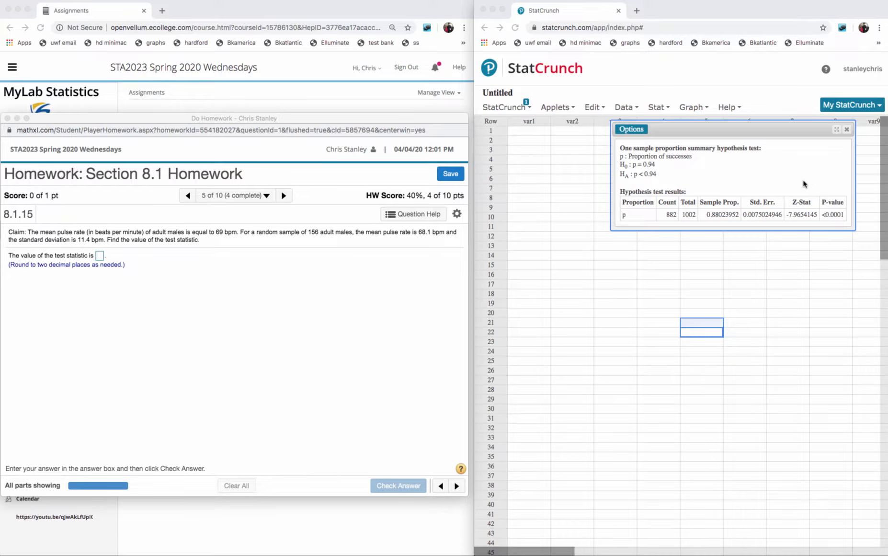
{"action": "left_click", "coordinate": [847, 130]}
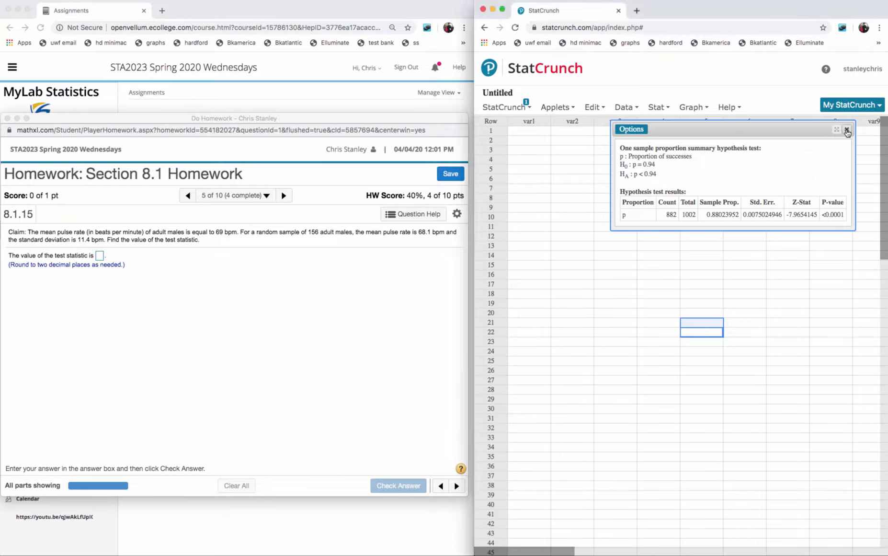
{"action": "left_click", "coordinate": [847, 130]}
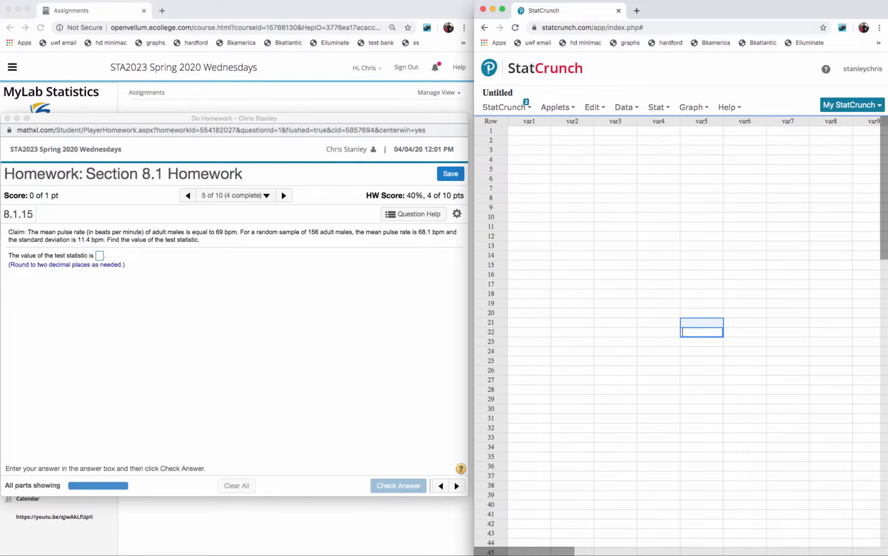
Step: Handwrite μ = 69 and x̄ = 68.1 with the annotation pen below the question for exercise 8.1.15
{"action": "left_click", "coordinate": [600, 0]}
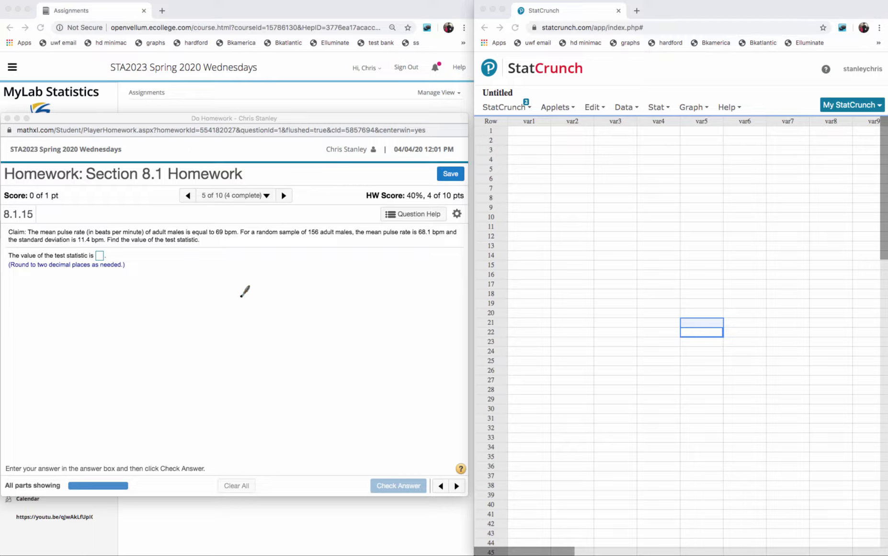
{"action": "left_click_drag", "start_coordinate": [241, 296], "coordinate": [286, 286]}
{"action": "mouse_move", "coordinate": [301, 265]}
{"action": "left_mouse_down"}
{"action": "mouse_move", "coordinate": [293, 283]}
{"action": "mouse_move", "coordinate": [315, 291]}
{"action": "left_mouse_up"}
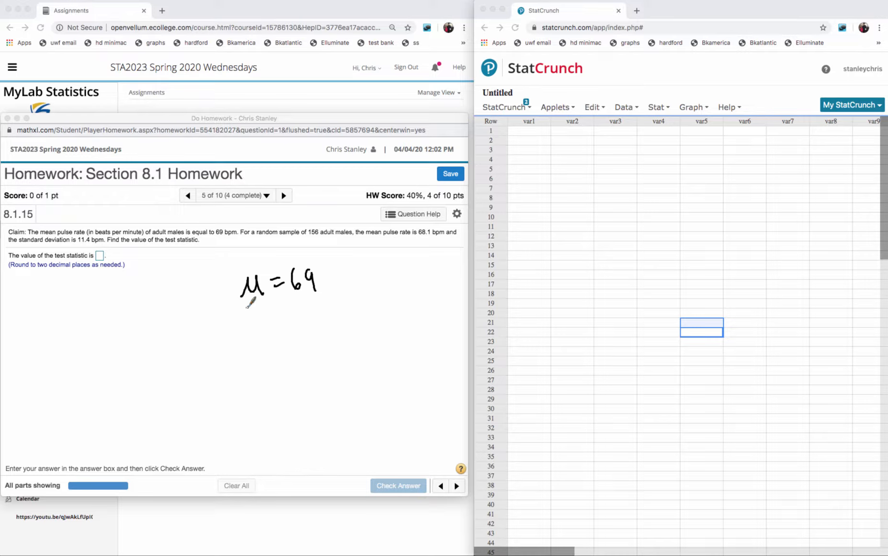
{"action": "left_click_drag", "start_coordinate": [259, 305], "coordinate": [250, 315]}
{"action": "mouse_move", "coordinate": [380, 280]}
{"action": "left_mouse_down"}
{"action": "mouse_move", "coordinate": [370, 299]}
{"action": "mouse_move", "coordinate": [380, 294]}
{"action": "mouse_move", "coordinate": [378, 273]}
{"action": "mouse_move", "coordinate": [397, 283]}
{"action": "left_mouse_up"}
{"action": "mouse_move", "coordinate": [388, 292]}
{"action": "left_mouse_down"}
{"action": "mouse_move", "coordinate": [421, 272]}
{"action": "mouse_move", "coordinate": [436, 284]}
{"action": "left_mouse_up"}
{"action": "left_click", "coordinate": [429, 279]}
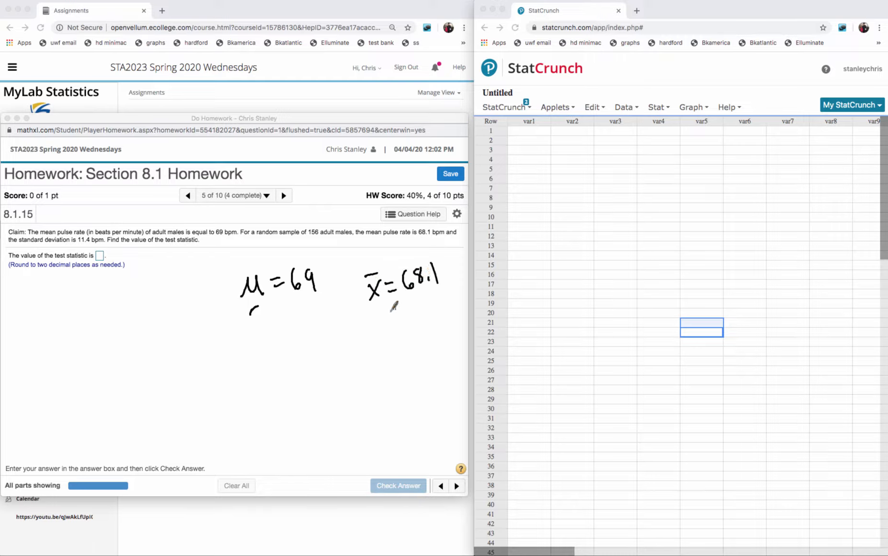
Step: Handwrite s = 11.4 beneath the sample mean, circle it and label it T-stat
{"action": "mouse_move", "coordinate": [386, 316]}
{"action": "left_mouse_down"}
{"action": "mouse_move", "coordinate": [378, 332]}
{"action": "mouse_move", "coordinate": [406, 310]}
{"action": "mouse_move", "coordinate": [414, 319]}
{"action": "mouse_move", "coordinate": [437, 303]}
{"action": "mouse_move", "coordinate": [435, 317]}
{"action": "left_mouse_up"}
{"action": "left_click", "coordinate": [422, 305]}
{"action": "mouse_move", "coordinate": [404, 291]}
{"action": "left_mouse_down"}
{"action": "mouse_move", "coordinate": [454, 287]}
{"action": "mouse_move", "coordinate": [433, 287]}
{"action": "left_mouse_up"}
{"action": "left_click_drag", "start_coordinate": [394, 335], "coordinate": [396, 354]}
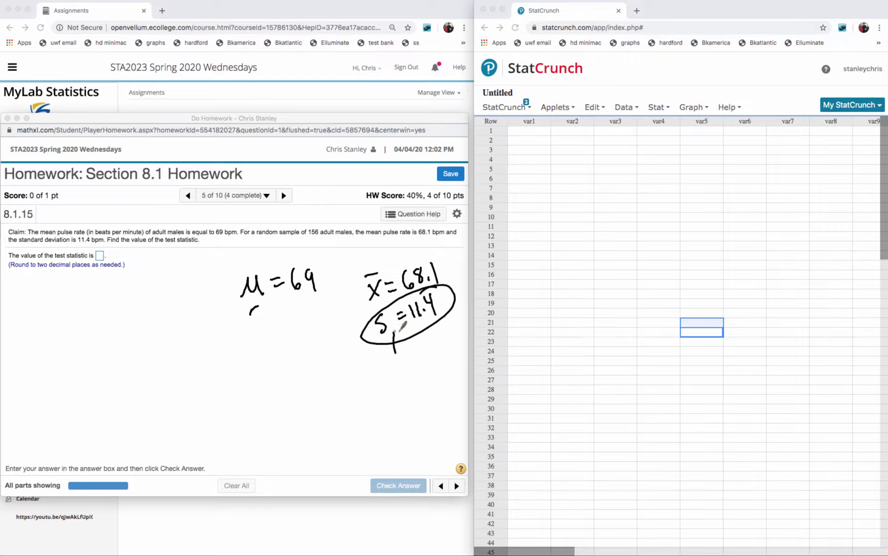
{"action": "left_click_drag", "start_coordinate": [380, 363], "coordinate": [385, 382]}
{"action": "mouse_move", "coordinate": [370, 369]}
{"action": "left_mouse_down"}
{"action": "mouse_move", "coordinate": [390, 360]}
{"action": "mouse_move", "coordinate": [422, 366]}
{"action": "mouse_move", "coordinate": [445, 339]}
{"action": "left_mouse_up"}
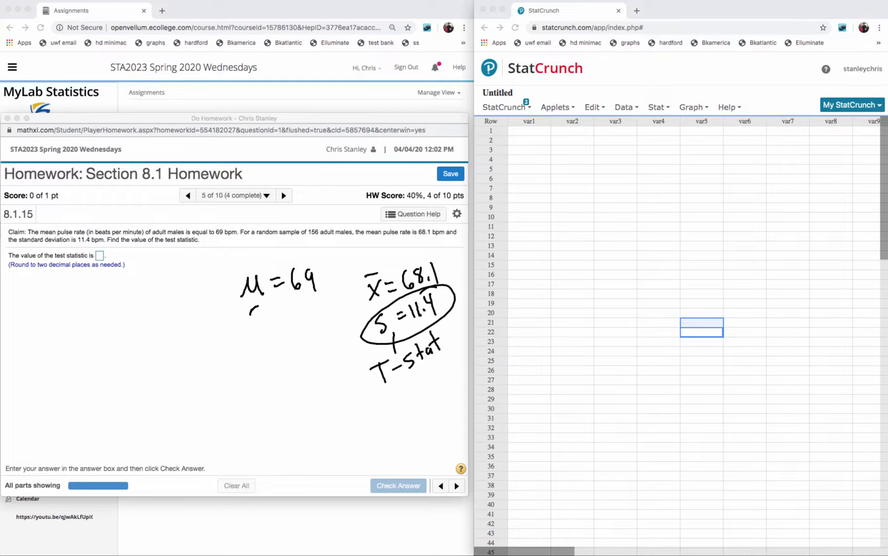
Step: Open the one-sample T test with summary data in StatCrunch
{"action": "left_click", "coordinate": [658, 109]}
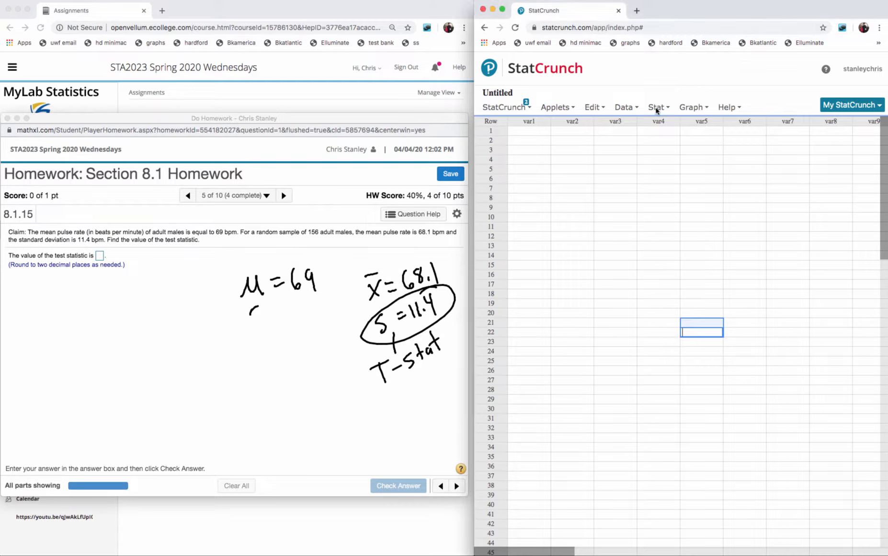
{"action": "left_click", "coordinate": [659, 110]}
{"action": "mouse_move", "coordinate": [670, 170]}
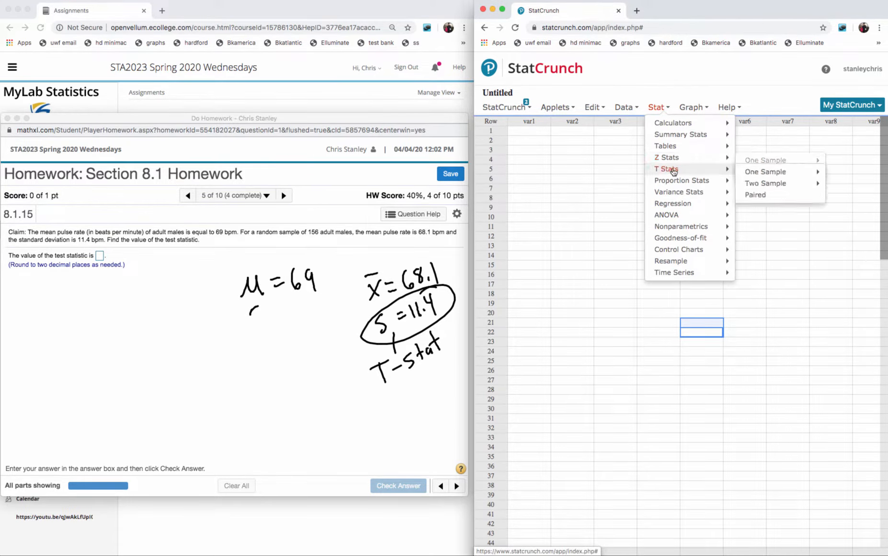
{"action": "mouse_move", "coordinate": [761, 174]}
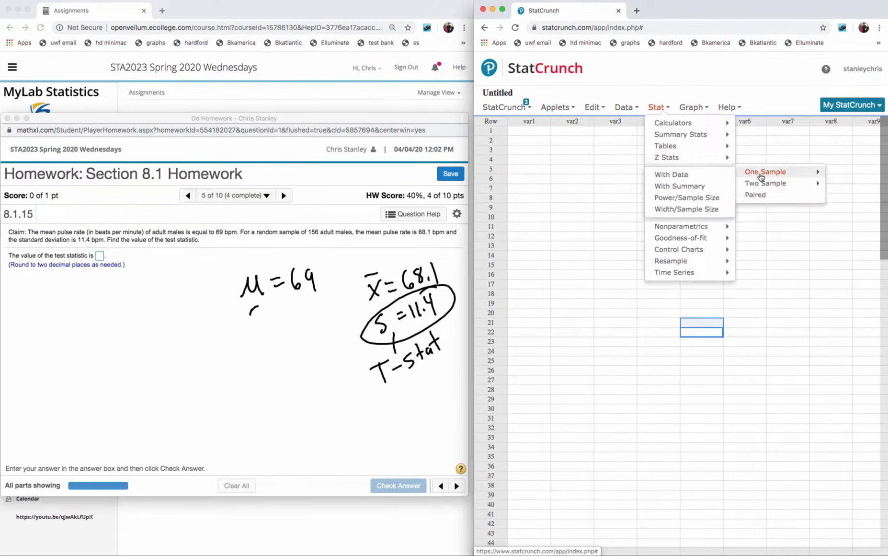
{"action": "left_click", "coordinate": [692, 187]}
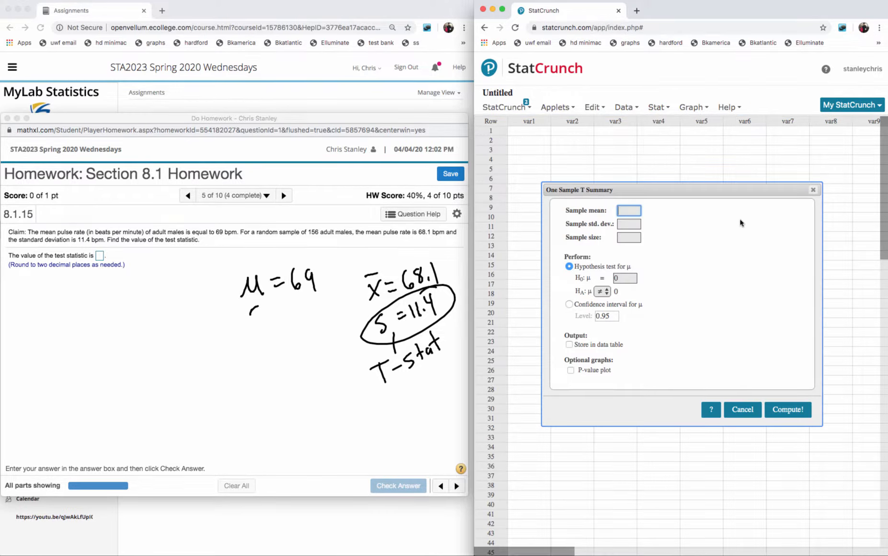
Step: Run the T test with sample mean 68.1, standard deviation 11.4, sample size 156 and null hypothesis μ = 69
{"action": "type", "text": "68.1"}
{"action": "left_click", "coordinate": [629, 224]}
{"action": "type", "text": "11.4"}
{"action": "left_click", "coordinate": [633, 236]}
{"action": "type", "text": "1"}
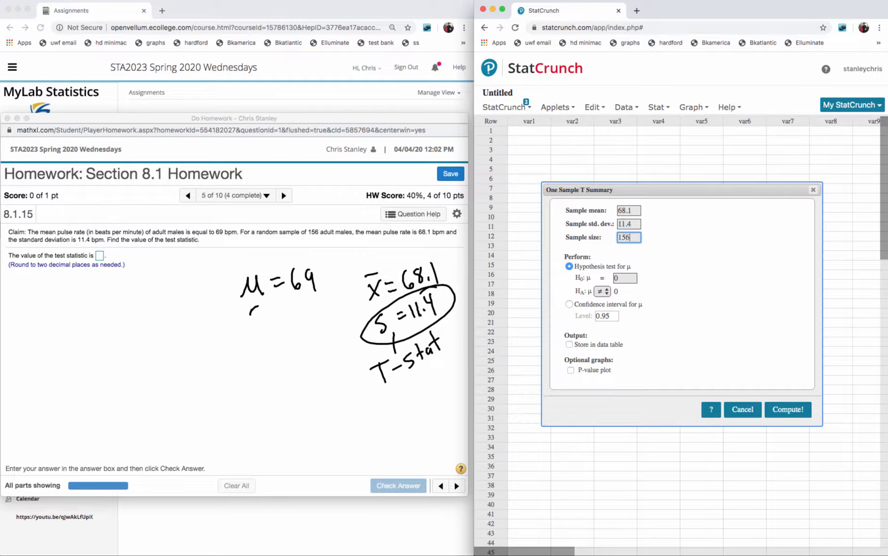
{"action": "left_click", "coordinate": [627, 278]}
{"action": "key", "text": "BackSpace"}
{"action": "type", "text": "69"}
{"action": "left_click", "coordinate": [781, 414]}
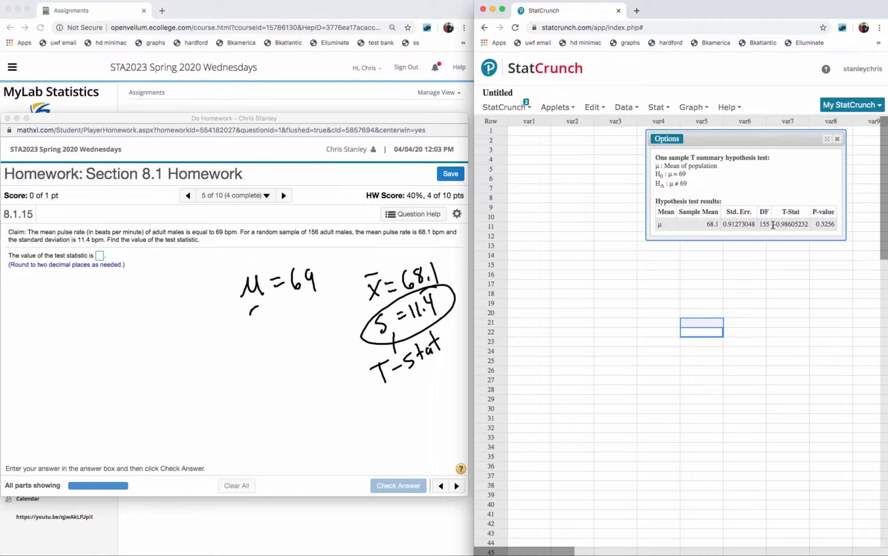
Step: Try to copy the T-Stat value from the StatCrunch results into the answer box of exercise 8.1.15
{"action": "left_click_drag", "start_coordinate": [773, 224], "coordinate": [808, 227]}
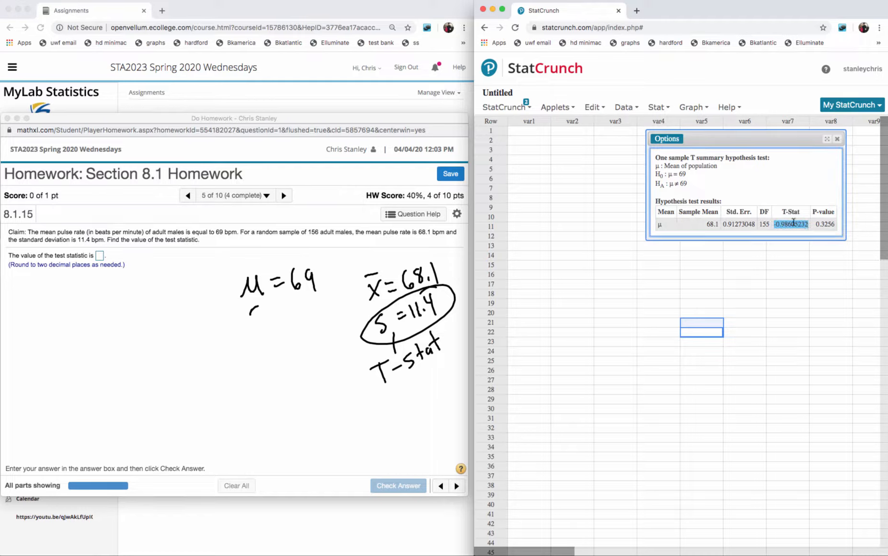
{"action": "right_click", "coordinate": [794, 225]}
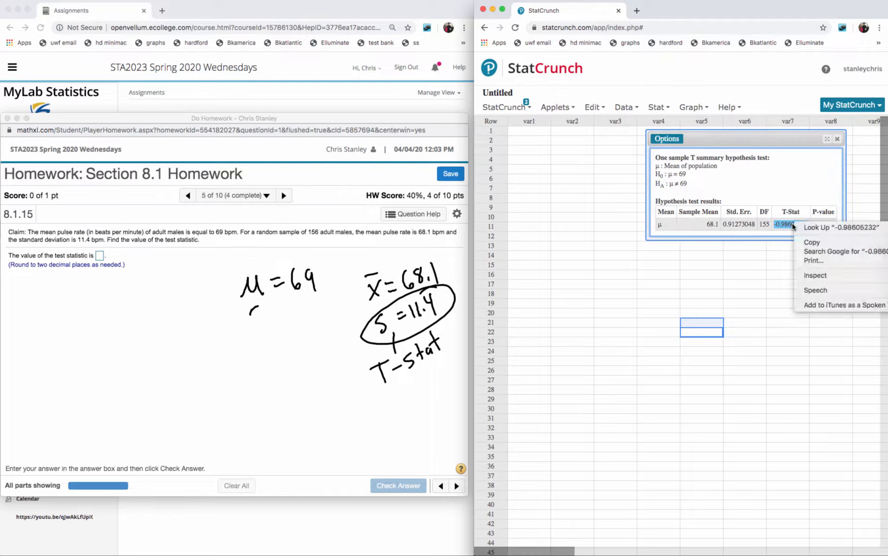
{"action": "left_click", "coordinate": [811, 242]}
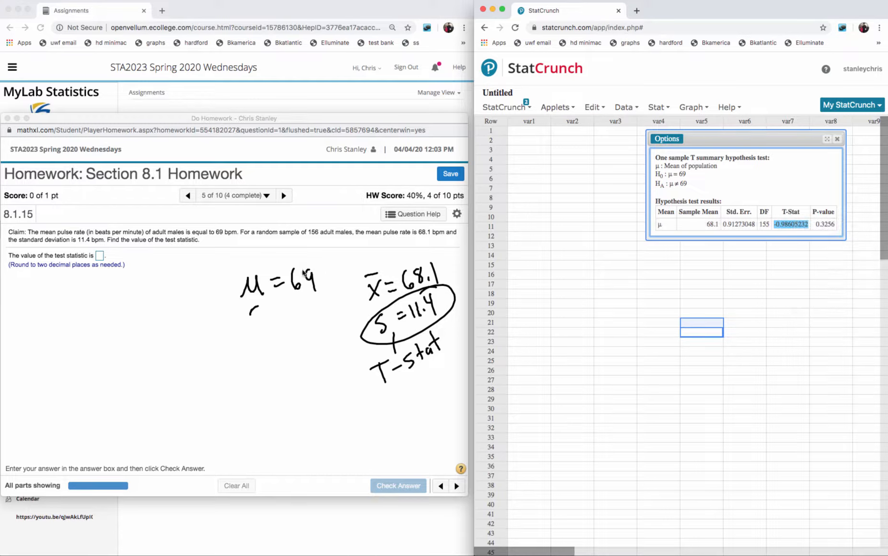
{"action": "left_click", "coordinate": [97, 257]}
{"action": "right_click", "coordinate": [98, 256]}
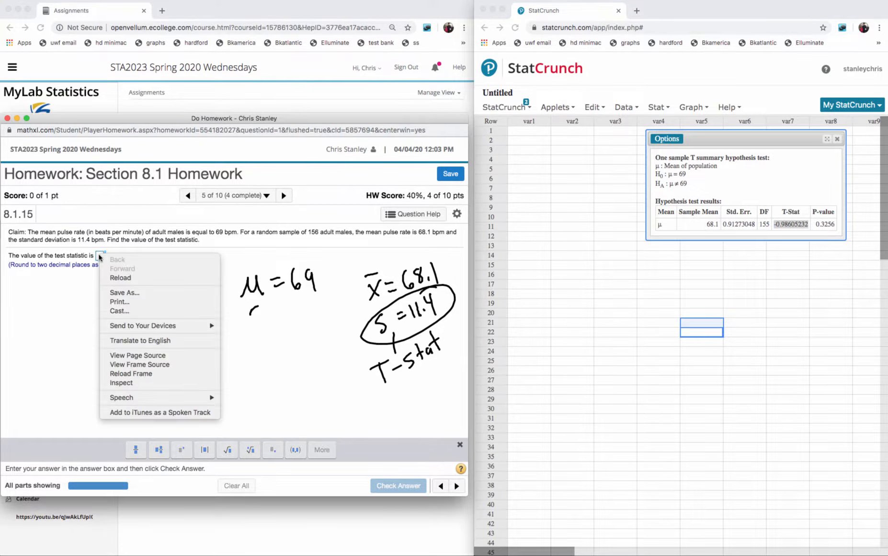
{"action": "mouse_move", "coordinate": [123, 330]}
{"action": "left_click", "coordinate": [100, 257]}
{"action": "right_click", "coordinate": [100, 258]}
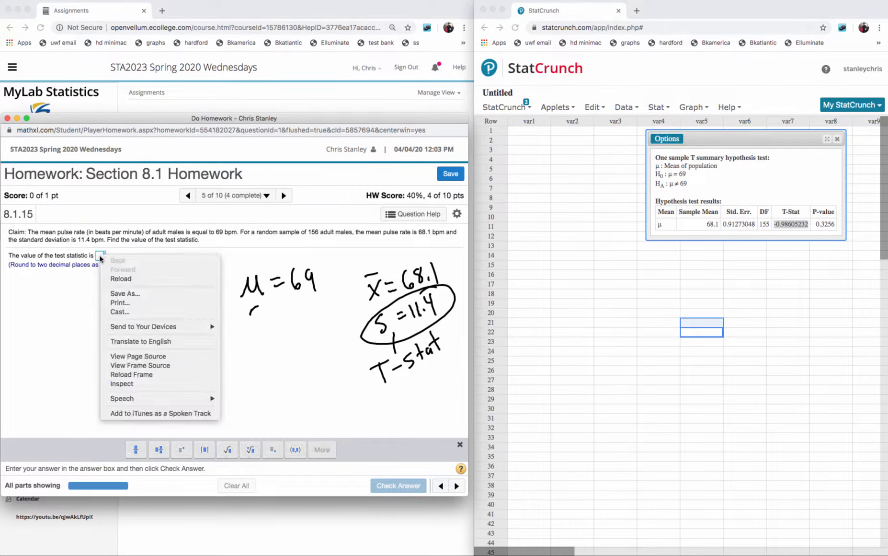
{"action": "left_click", "coordinate": [100, 258]}
{"action": "right_click", "coordinate": [98, 256]}
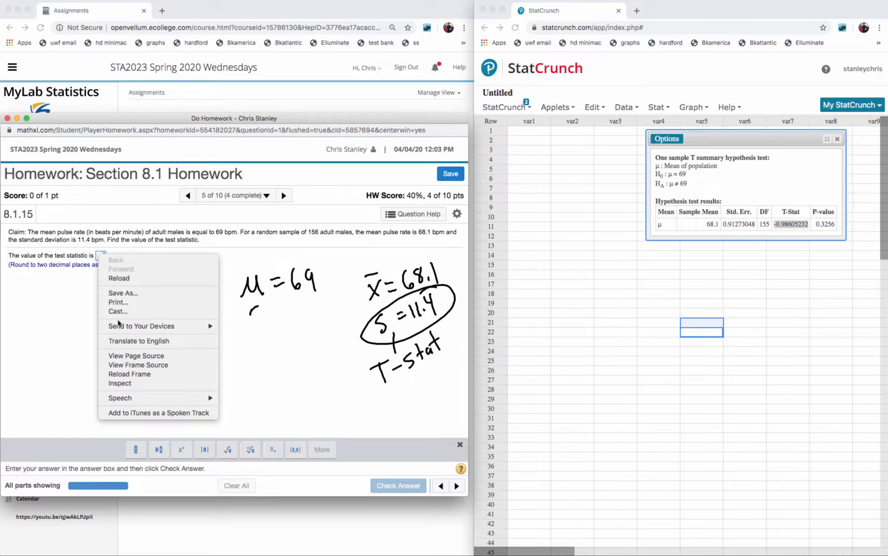
{"action": "left_click", "coordinate": [251, 332]}
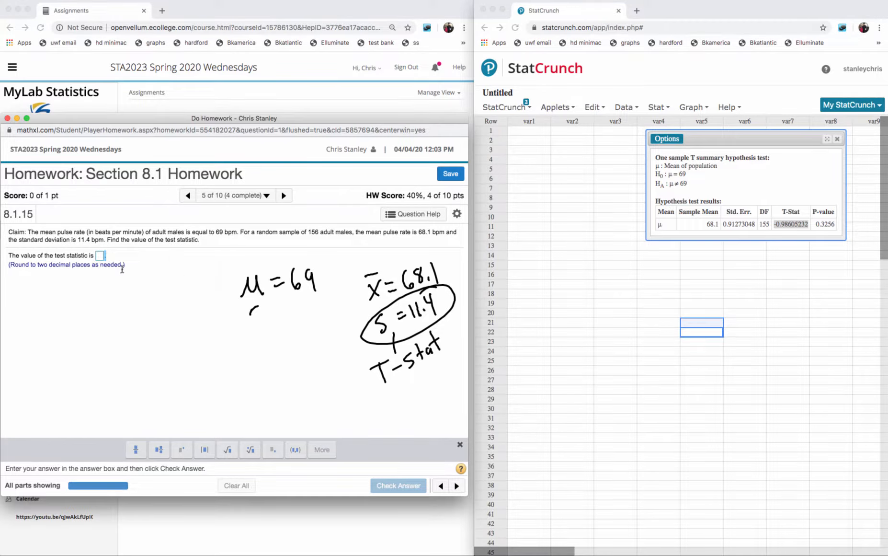
Step: Answer exercise 8.1.15 with a test statistic of -.99, check the answer and go to the next question
{"action": "left_click", "coordinate": [99, 256]}
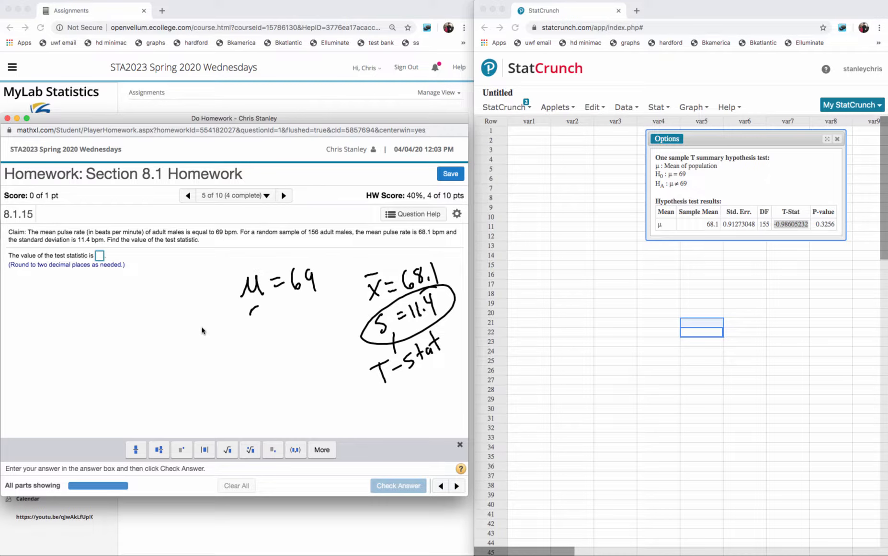
{"action": "type", "text": "-."}
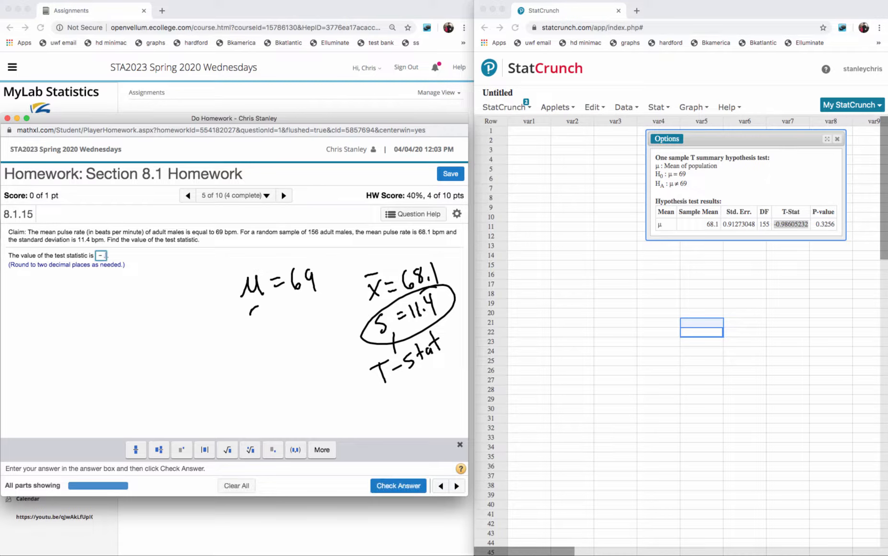
{"action": "type", "text": "99"}
{"action": "left_click", "coordinate": [405, 485]}
{"action": "left_click", "coordinate": [242, 365]}
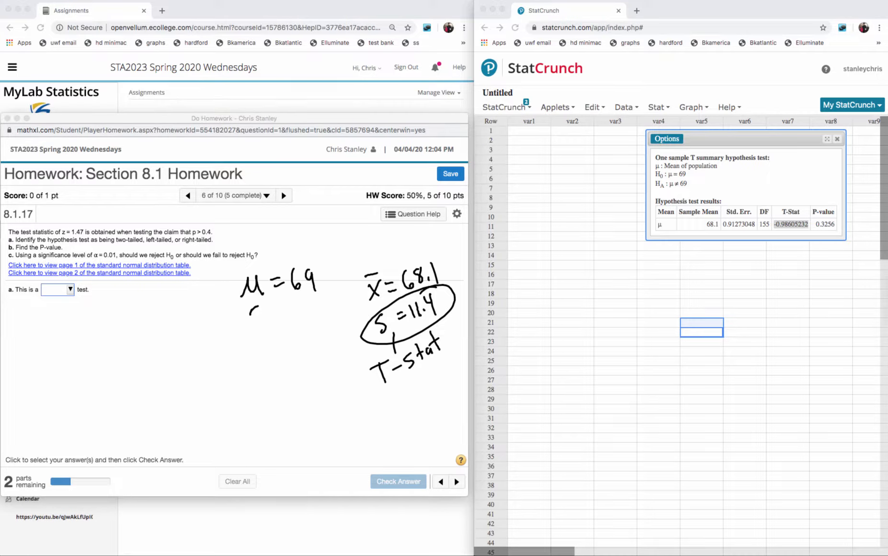
Step: Clear the handwritten notes from the screen and close the StatCrunch T test results
{"action": "key", "text": "Escape"}
{"action": "left_click", "coordinate": [458, 488]}
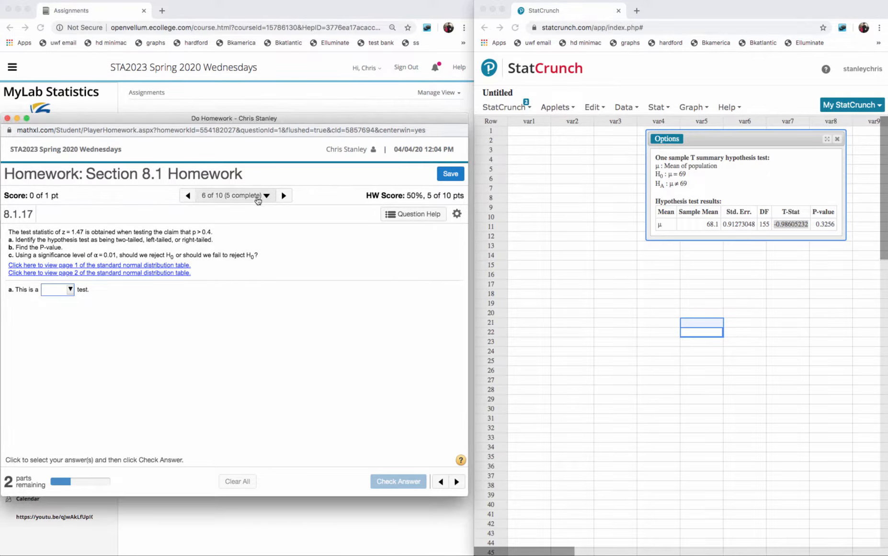
{"action": "left_click", "coordinate": [837, 140]}
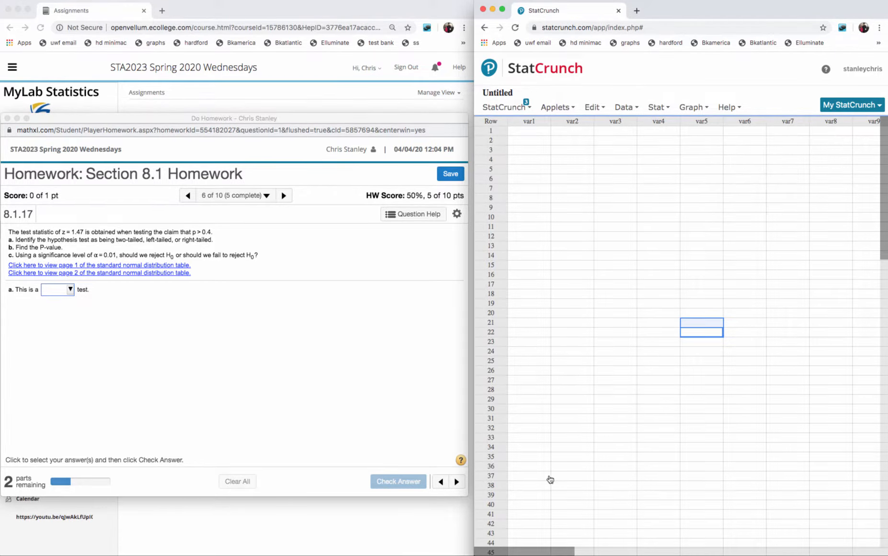
Step: Handwrite the hypotheses H0: p = 0.4 and H1: p > 0.4 beside exercise 8.1.17
{"action": "left_click", "coordinate": [847, 173]}
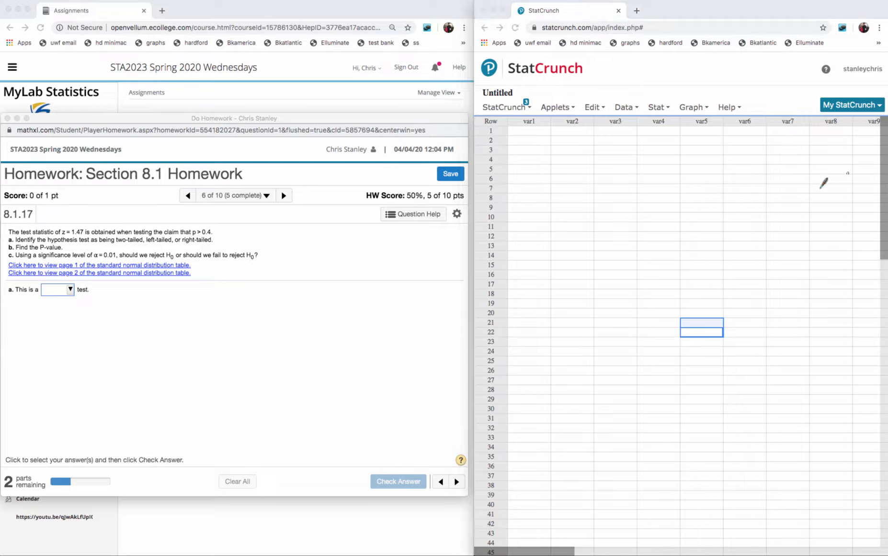
{"action": "mouse_move", "coordinate": [299, 306]}
{"action": "left_mouse_down"}
{"action": "mouse_move", "coordinate": [323, 298]}
{"action": "mouse_move", "coordinate": [343, 312]}
{"action": "mouse_move", "coordinate": [357, 290]}
{"action": "mouse_move", "coordinate": [368, 297]}
{"action": "mouse_move", "coordinate": [381, 284]}
{"action": "mouse_move", "coordinate": [387, 302]}
{"action": "left_mouse_up"}
{"action": "left_click", "coordinate": [324, 304]}
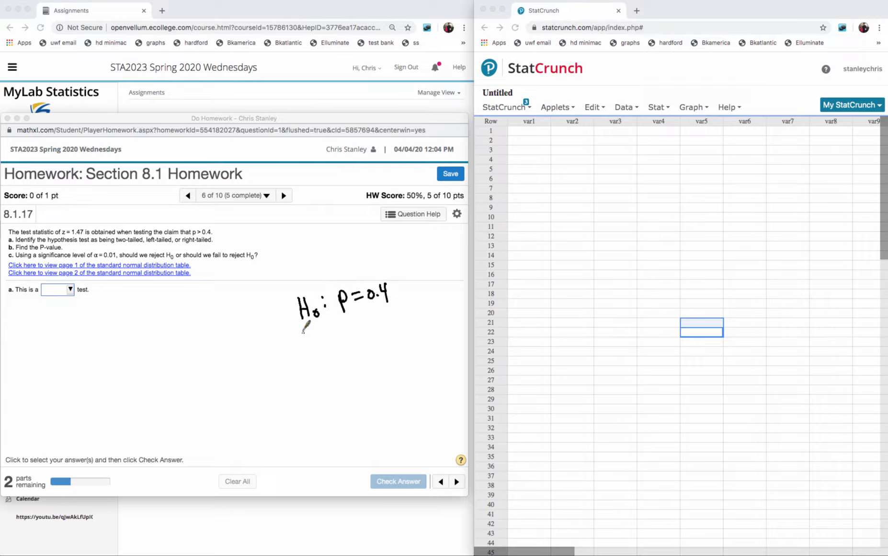
{"action": "left_click_drag", "start_coordinate": [303, 328], "coordinate": [326, 343]}
{"action": "mouse_move", "coordinate": [337, 327]}
{"action": "left_mouse_down"}
{"action": "mouse_move", "coordinate": [349, 310]}
{"action": "mouse_move", "coordinate": [398, 304]}
{"action": "mouse_move", "coordinate": [403, 318]}
{"action": "left_mouse_up"}
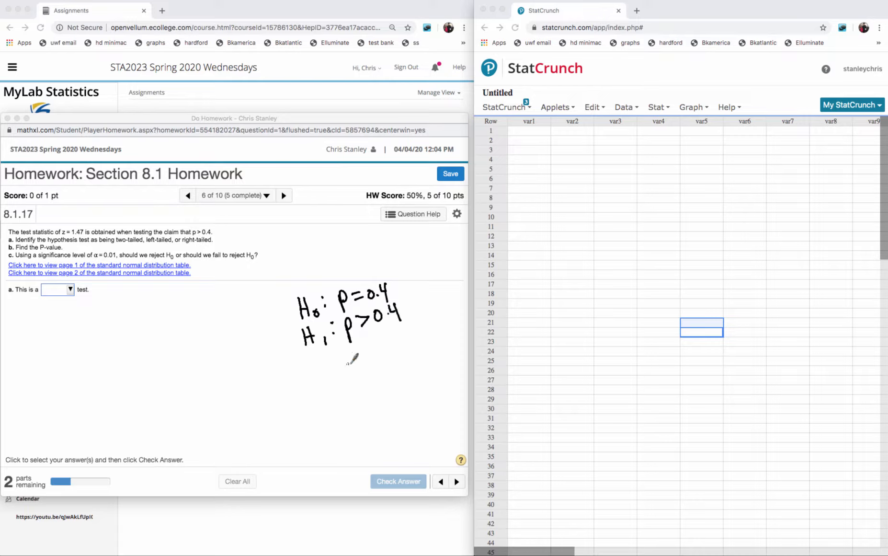
Step: Draw a bell curve on a baseline under the hypotheses and label its centre 0.4
{"action": "mouse_move", "coordinate": [284, 413]}
{"action": "left_mouse_down"}
{"action": "mouse_move", "coordinate": [421, 413]}
{"action": "mouse_move", "coordinate": [304, 406]}
{"action": "mouse_move", "coordinate": [340, 364]}
{"action": "mouse_move", "coordinate": [420, 407]}
{"action": "left_mouse_up"}
{"action": "mouse_move", "coordinate": [354, 408]}
{"action": "left_mouse_down"}
{"action": "mouse_move", "coordinate": [345, 427]}
{"action": "mouse_move", "coordinate": [364, 432]}
{"action": "left_mouse_up"}
{"action": "left_click", "coordinate": [352, 431]}
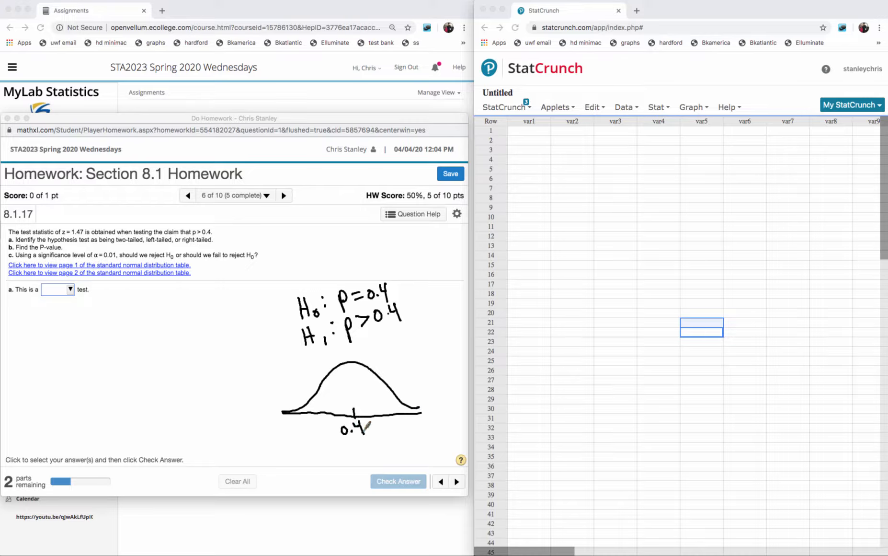
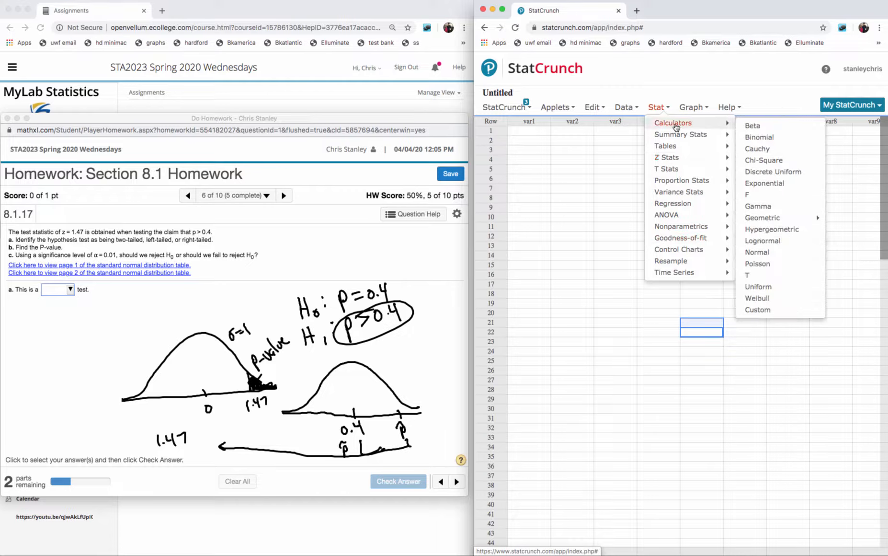
Step: Use StatCrunch's Normal calculator with mean 0 and standard deviation 1 to compute P(X ≥ 1.47)
{"action": "left_click", "coordinate": [762, 257]}
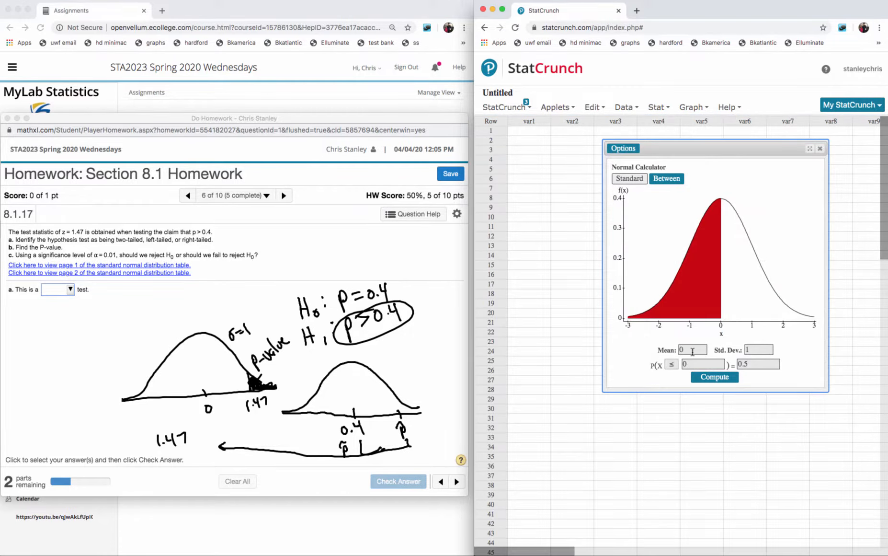
{"action": "left_click", "coordinate": [672, 364]}
{"action": "left_click", "coordinate": [672, 373]}
{"action": "double_click", "coordinate": [686, 364]}
{"action": "type", "text": "1.47"}
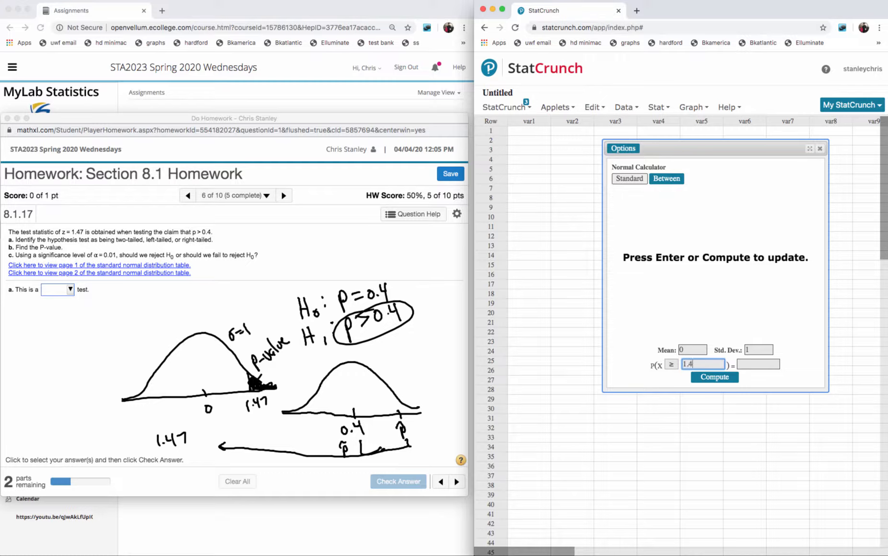
{"action": "left_click", "coordinate": [711, 377]}
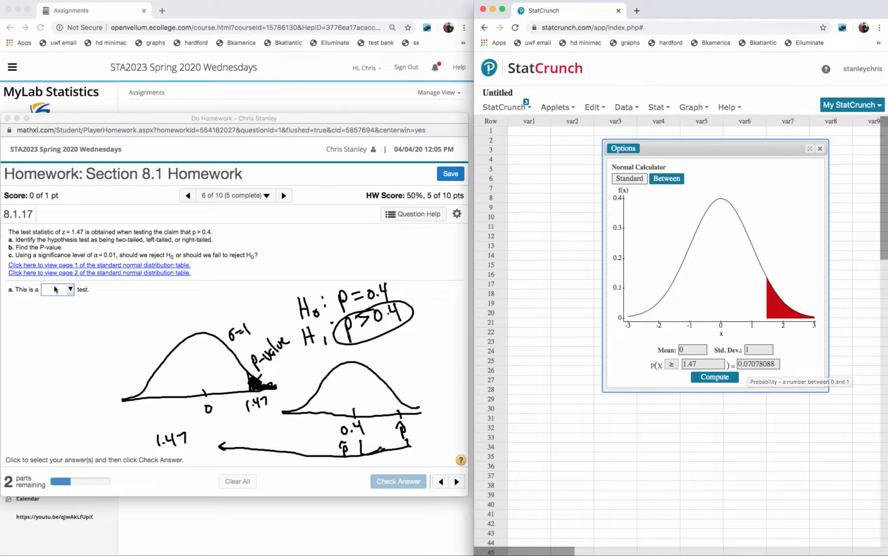
Step: Answer part a of exercise 8.1.17 as a right-tailed test and check the answer
{"action": "left_click", "coordinate": [70, 296]}
{"action": "left_click", "coordinate": [69, 292]}
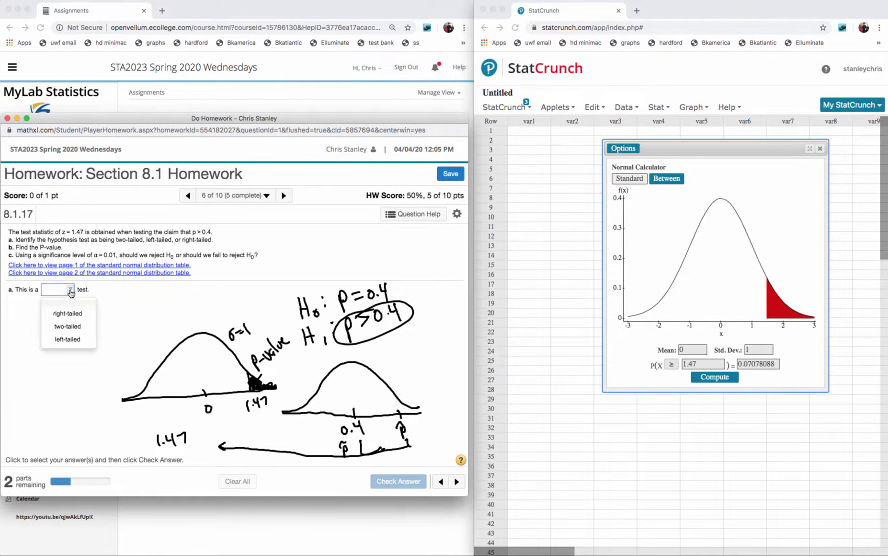
{"action": "left_click", "coordinate": [87, 313]}
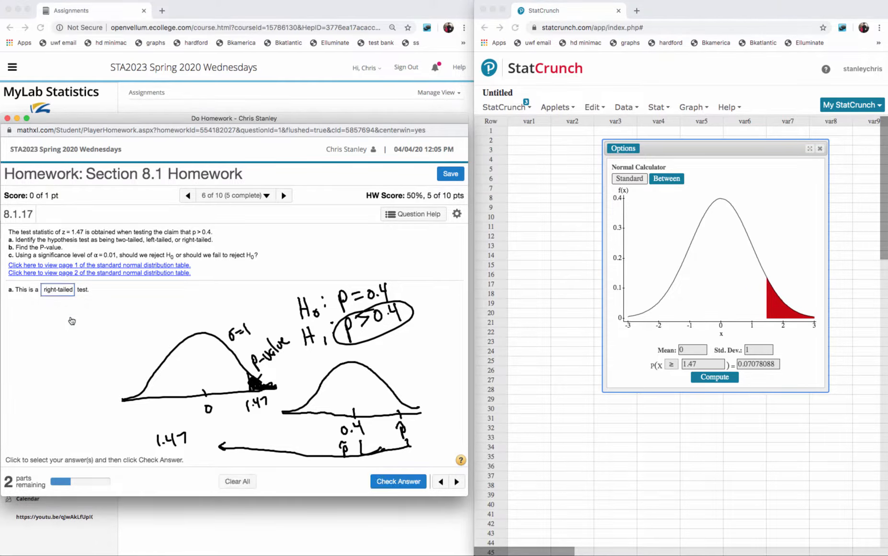
{"action": "left_click", "coordinate": [400, 482]}
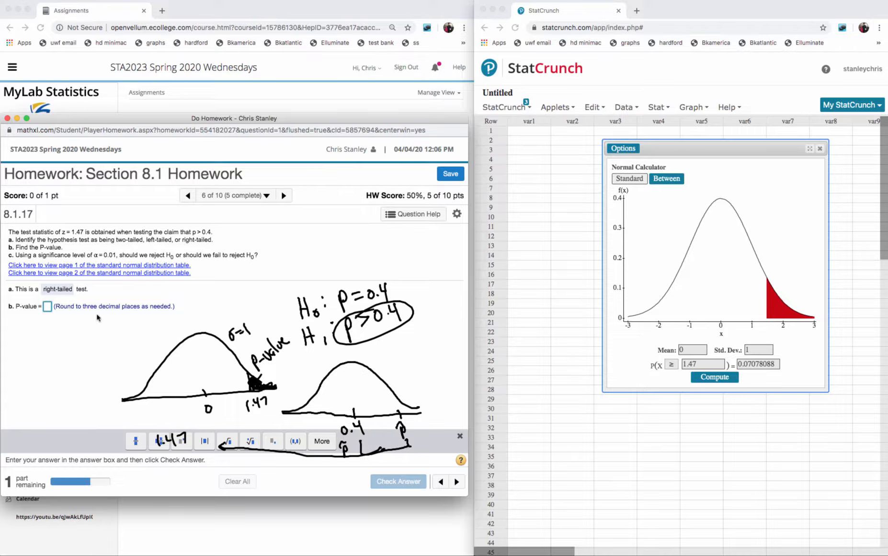
Step: Enter 0.071 as the P-value in part b, check the answer and dismiss the feedback
{"action": "type", "text": "0.0"}
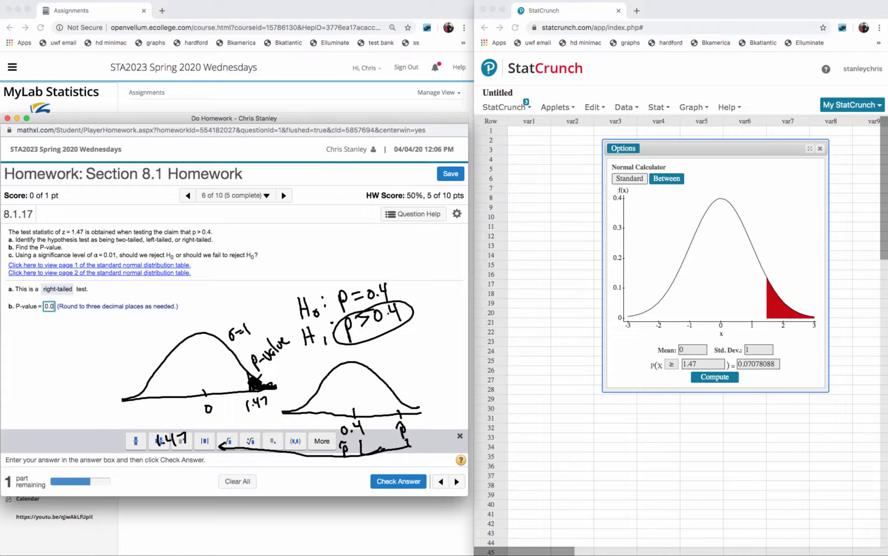
{"action": "type", "text": "71"}
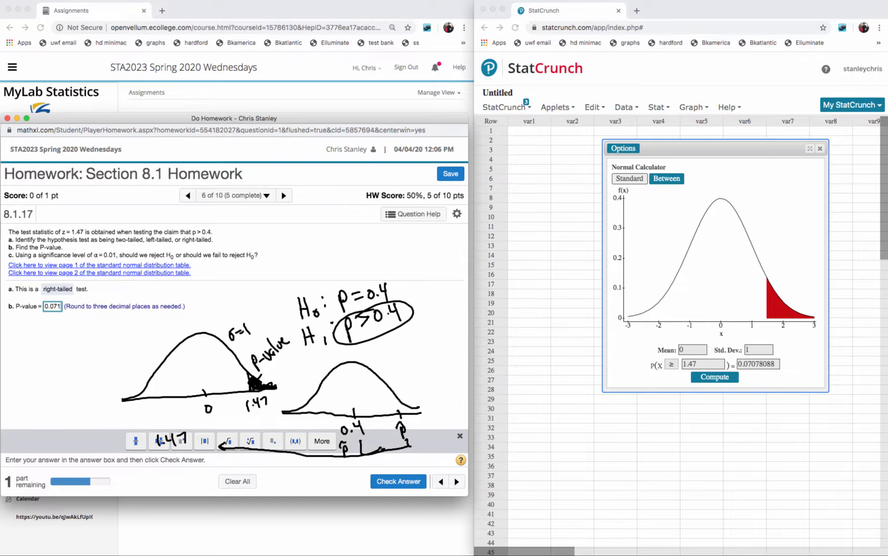
{"action": "left_click", "coordinate": [399, 481]}
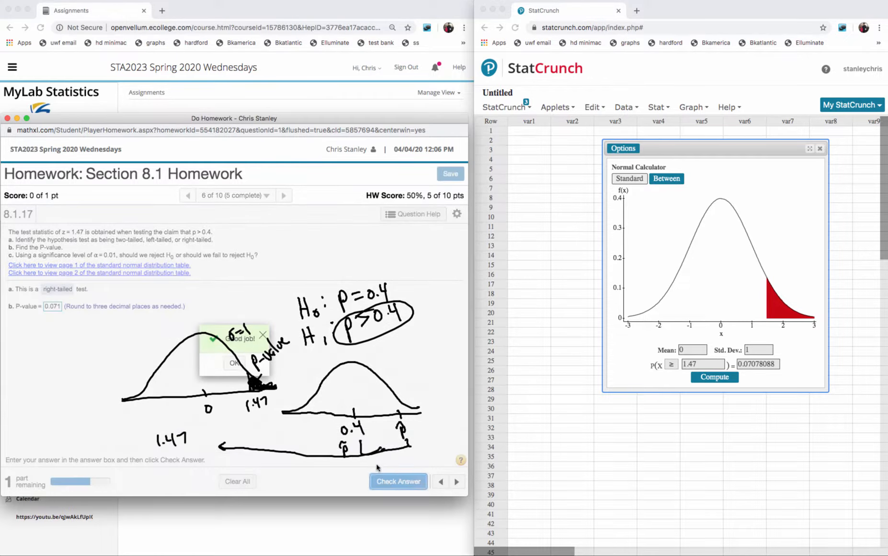
{"action": "left_click", "coordinate": [234, 363]}
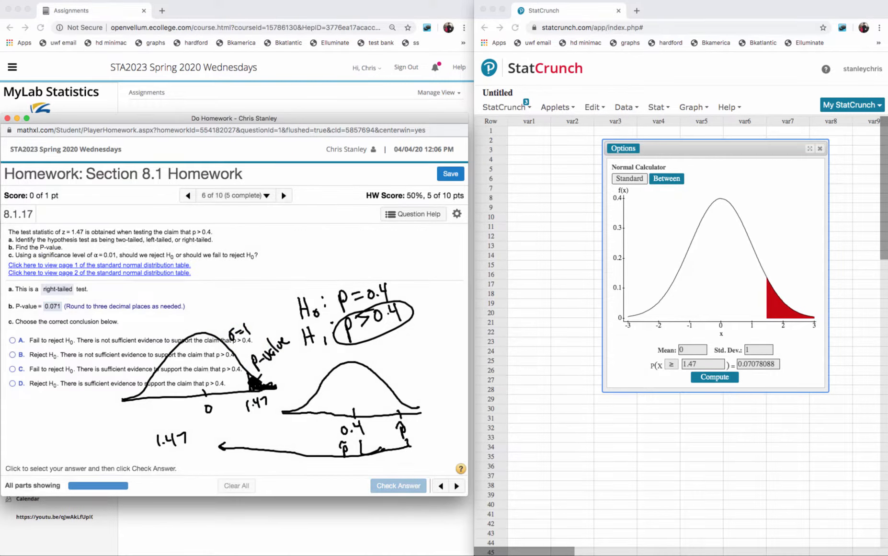
Step: Clear the handwritten notes and handwrite the comparison 0.071 > 0.01 beside the conclusion choices
{"action": "left_click", "coordinate": [223, 113]}
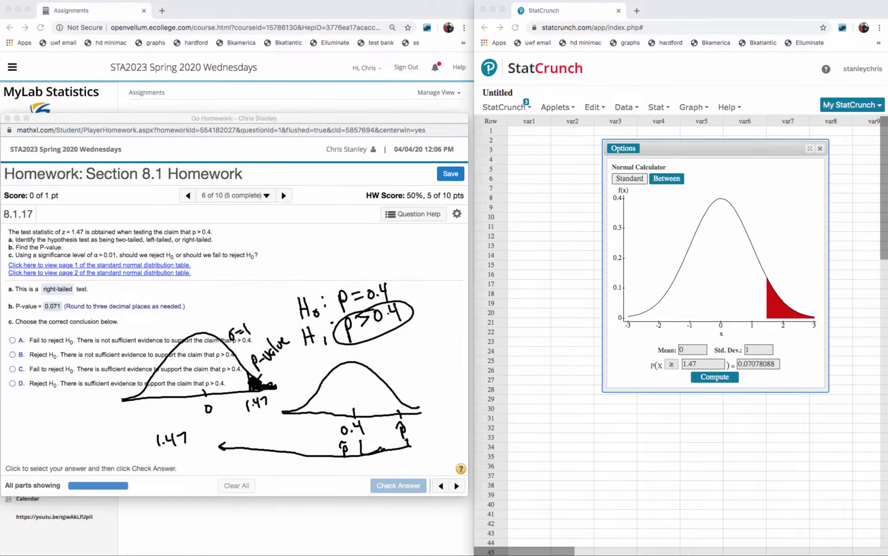
{"action": "key", "text": "Escape"}
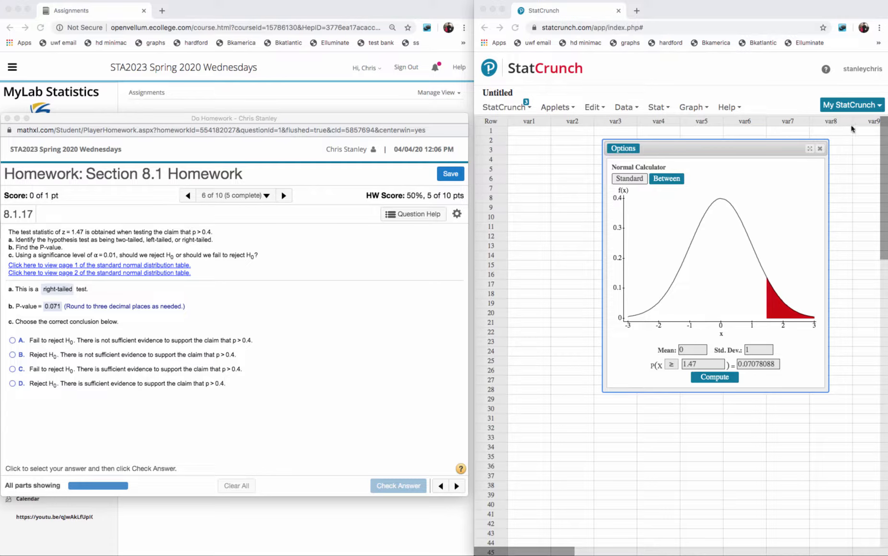
{"action": "mouse_move", "coordinate": [294, 310]}
{"action": "left_mouse_down"}
{"action": "mouse_move", "coordinate": [330, 310]}
{"action": "mouse_move", "coordinate": [328, 320]}
{"action": "left_mouse_up"}
{"action": "left_click", "coordinate": [303, 318]}
{"action": "mouse_move", "coordinate": [337, 306]}
{"action": "left_mouse_down"}
{"action": "mouse_move", "coordinate": [338, 319]}
{"action": "mouse_move", "coordinate": [377, 312]}
{"action": "mouse_move", "coordinate": [378, 303]}
{"action": "mouse_move", "coordinate": [405, 310]}
{"action": "left_mouse_up"}
{"action": "left_click", "coordinate": [388, 311]}
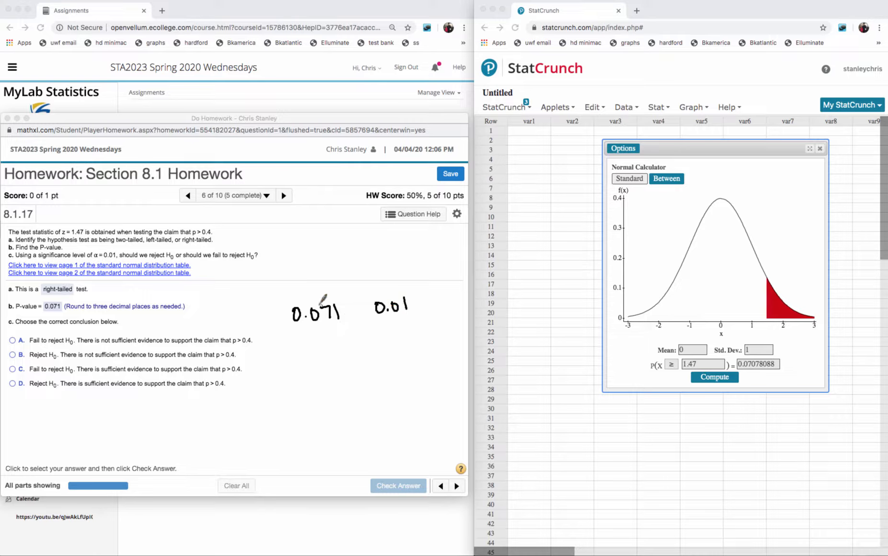
{"action": "mouse_move", "coordinate": [350, 299]}
{"action": "left_mouse_down"}
{"action": "mouse_move", "coordinate": [367, 307]}
{"action": "mouse_move", "coordinate": [336, 348]}
{"action": "mouse_move", "coordinate": [342, 327]}
{"action": "left_mouse_up"}
Step: Handwrite the decision "F.T.R. H0" under the comparison
{"action": "mouse_move", "coordinate": [333, 339]}
{"action": "left_mouse_down"}
{"action": "mouse_move", "coordinate": [363, 328]}
{"action": "mouse_move", "coordinate": [357, 344]}
{"action": "mouse_move", "coordinate": [368, 325]}
{"action": "left_mouse_up"}
{"action": "left_click", "coordinate": [346, 342]}
{"action": "left_click", "coordinate": [365, 341]}
{"action": "mouse_move", "coordinate": [368, 325]}
{"action": "left_mouse_down"}
{"action": "mouse_move", "coordinate": [389, 336]}
{"action": "mouse_move", "coordinate": [397, 327]}
{"action": "left_mouse_up"}
{"action": "left_click", "coordinate": [381, 336]}
{"action": "mouse_move", "coordinate": [397, 319]}
{"action": "left_mouse_down"}
{"action": "mouse_move", "coordinate": [397, 333]}
{"action": "mouse_move", "coordinate": [405, 327]}
{"action": "left_mouse_up"}
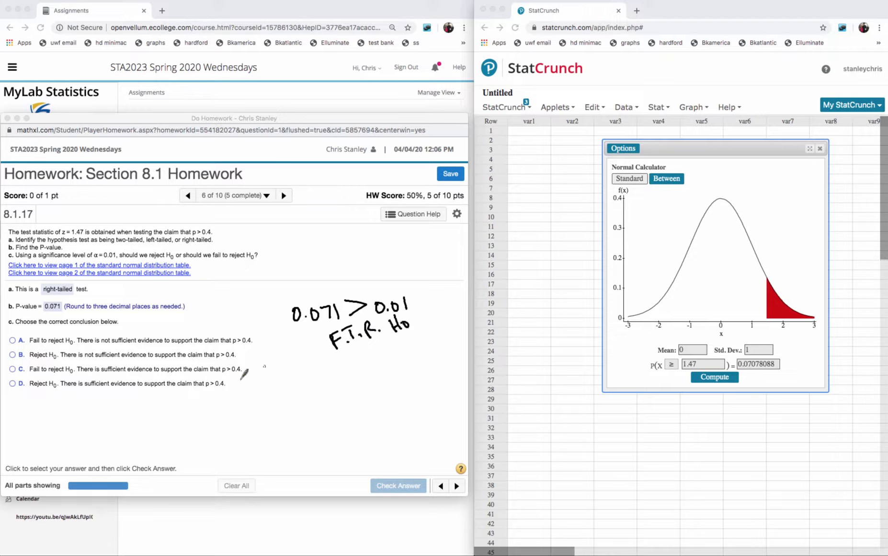
Step: Put handwritten check marks beside conclusions A and C, answer part c with choice A, and check it to continue to exercise 8.1.19
{"action": "left_click_drag", "start_coordinate": [1, 337], "coordinate": [9, 333]}
{"action": "left_click_drag", "start_coordinate": [2, 367], "coordinate": [10, 364]}
{"action": "left_click", "coordinate": [13, 342]}
{"action": "left_click", "coordinate": [13, 341]}
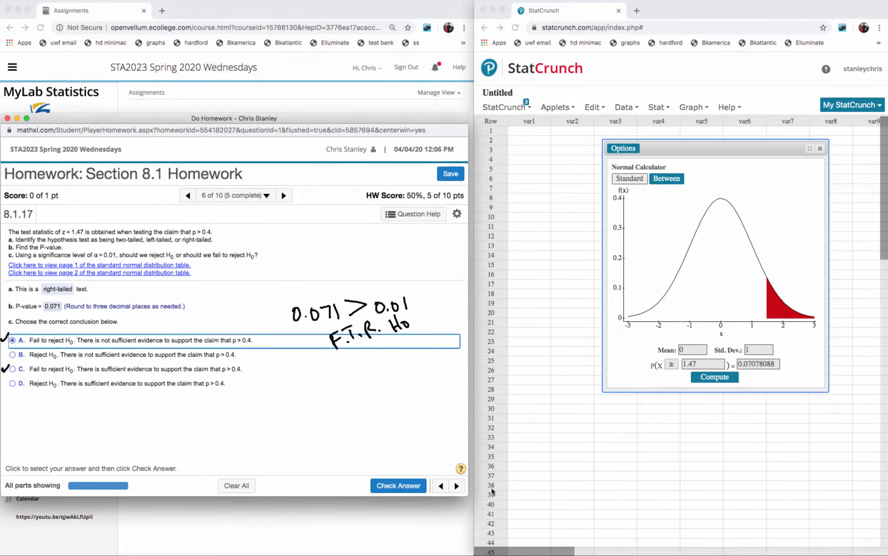
{"action": "left_click", "coordinate": [379, 485]}
{"action": "left_click", "coordinate": [233, 362]}
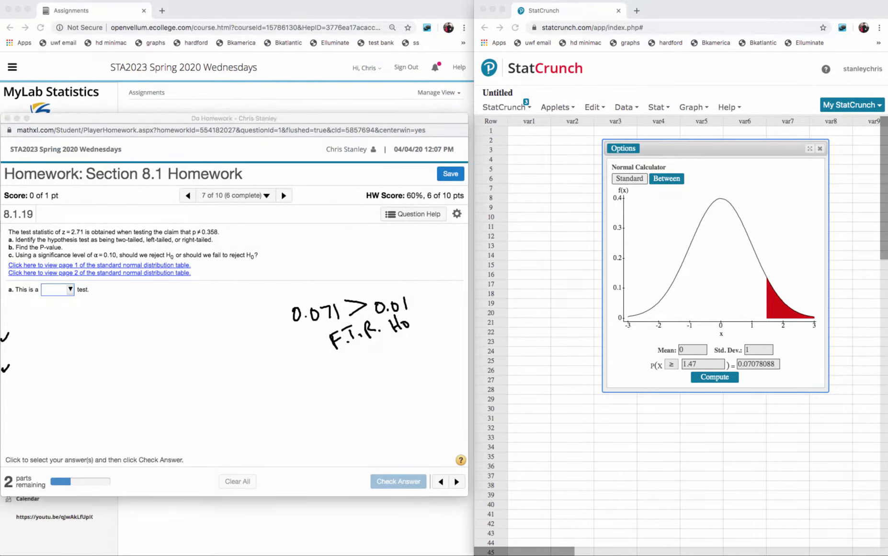
Step: Clear the handwritten notes and handwrite the null hypothesis H0: p = 0.358 beside exercise 8.1.19
{"action": "key", "text": "Escape"}
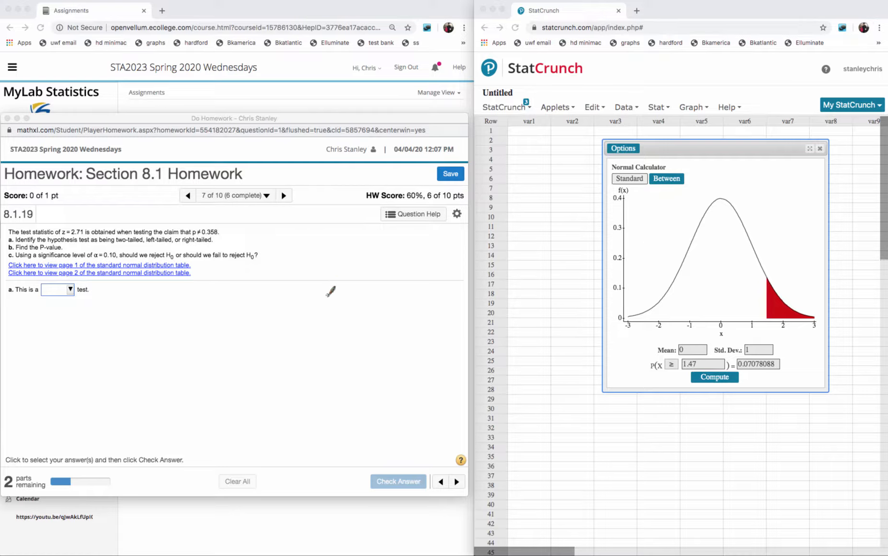
{"action": "left_click_drag", "start_coordinate": [330, 290], "coordinate": [339, 307]}
{"action": "left_click_drag", "start_coordinate": [332, 302], "coordinate": [369, 312]}
{"action": "left_click", "coordinate": [351, 295]}
{"action": "left_click", "coordinate": [354, 300]}
{"action": "mouse_move", "coordinate": [368, 291]}
{"action": "left_mouse_down"}
{"action": "mouse_move", "coordinate": [368, 302]}
{"action": "mouse_move", "coordinate": [404, 291]}
{"action": "mouse_move", "coordinate": [421, 302]}
{"action": "mouse_move", "coordinate": [431, 293]}
{"action": "mouse_move", "coordinate": [429, 302]}
{"action": "mouse_move", "coordinate": [449, 283]}
{"action": "left_mouse_up"}
{"action": "left_click", "coordinate": [411, 301]}
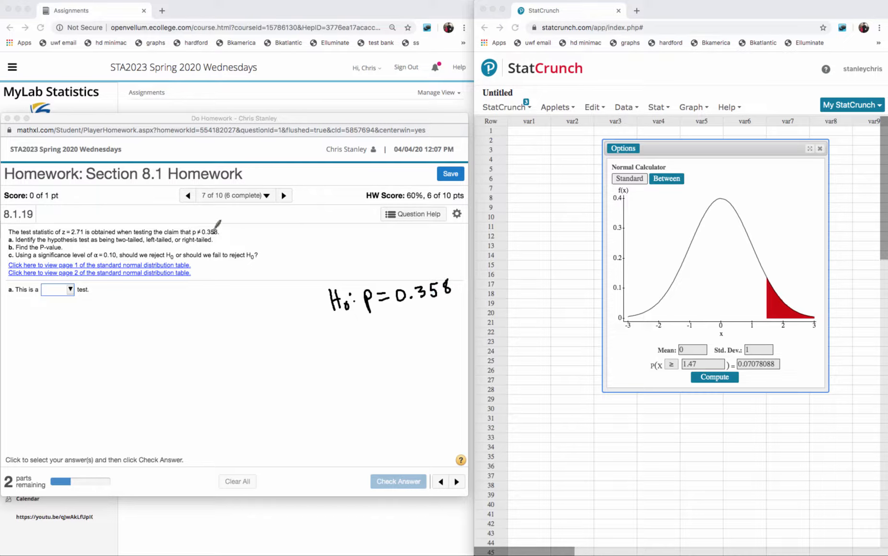
Step: Handwrite the alternative hypothesis H1: p ≠ 0.358 under the null hypothesis and add the note "2 sided"
{"action": "mouse_move", "coordinate": [331, 318]}
{"action": "left_mouse_down"}
{"action": "mouse_move", "coordinate": [332, 343]}
{"action": "mouse_move", "coordinate": [342, 341]}
{"action": "left_mouse_up"}
{"action": "mouse_move", "coordinate": [332, 331]}
{"action": "left_mouse_down"}
{"action": "mouse_move", "coordinate": [371, 348]}
{"action": "mouse_move", "coordinate": [369, 333]}
{"action": "mouse_move", "coordinate": [393, 330]}
{"action": "left_mouse_up"}
{"action": "left_click", "coordinate": [355, 327]}
{"action": "left_click", "coordinate": [359, 333]}
{"action": "mouse_move", "coordinate": [386, 317]}
{"action": "left_mouse_down"}
{"action": "mouse_move", "coordinate": [389, 334]}
{"action": "mouse_move", "coordinate": [406, 322]}
{"action": "mouse_move", "coordinate": [421, 323]}
{"action": "mouse_move", "coordinate": [418, 331]}
{"action": "left_mouse_up"}
{"action": "left_click", "coordinate": [413, 329]}
{"action": "mouse_move", "coordinate": [430, 318]}
{"action": "left_mouse_down"}
{"action": "mouse_move", "coordinate": [429, 330]}
{"action": "mouse_move", "coordinate": [447, 313]}
{"action": "mouse_move", "coordinate": [437, 314]}
{"action": "left_mouse_up"}
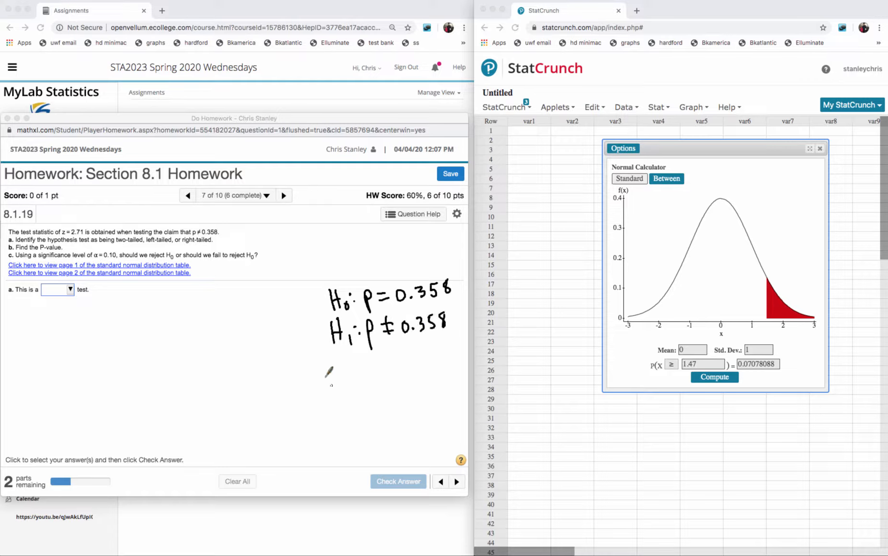
{"action": "mouse_move", "coordinate": [342, 364]}
{"action": "left_mouse_down"}
{"action": "mouse_move", "coordinate": [362, 379]}
{"action": "mouse_move", "coordinate": [378, 377]}
{"action": "left_mouse_up"}
{"action": "mouse_move", "coordinate": [386, 364]}
{"action": "left_mouse_down"}
{"action": "mouse_move", "coordinate": [384, 376]}
{"action": "mouse_move", "coordinate": [405, 367]}
{"action": "mouse_move", "coordinate": [410, 347]}
{"action": "left_mouse_up"}
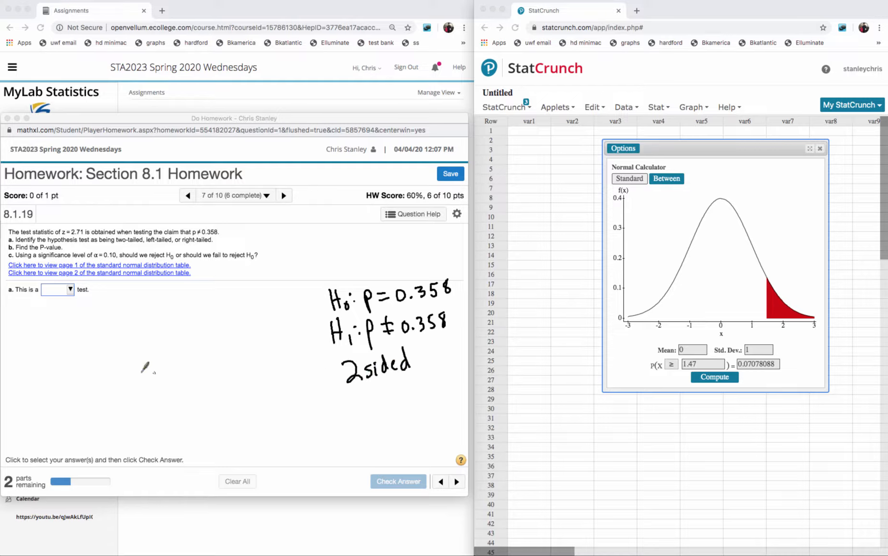
Step: Draw a bell curve on a baseline beside the hypotheses, label its centre 0 and note σ=1
{"action": "left_click_drag", "start_coordinate": [129, 370], "coordinate": [288, 377]}
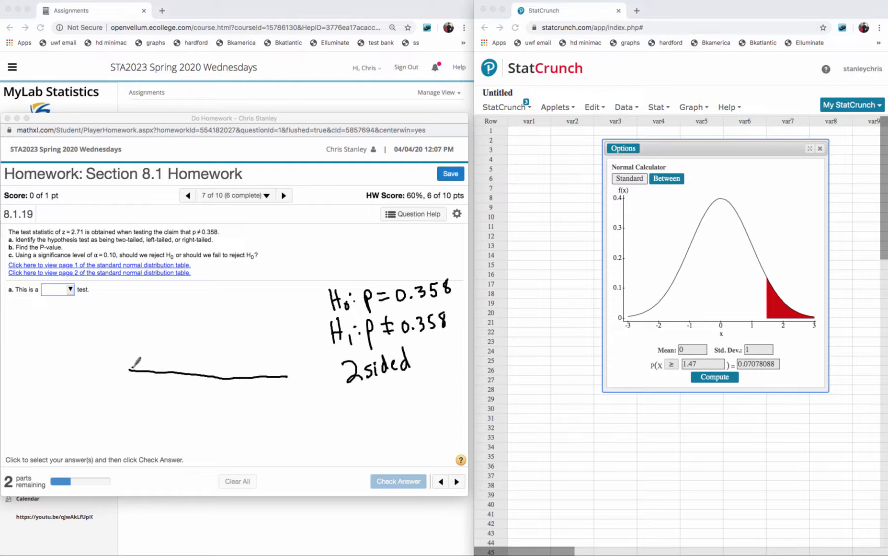
{"action": "mouse_move", "coordinate": [131, 369]}
{"action": "left_mouse_down"}
{"action": "mouse_move", "coordinate": [199, 328]}
{"action": "mouse_move", "coordinate": [289, 376]}
{"action": "left_mouse_up"}
{"action": "left_click_drag", "start_coordinate": [212, 368], "coordinate": [211, 384]}
{"action": "mouse_move", "coordinate": [211, 390]}
{"action": "left_mouse_down"}
{"action": "mouse_move", "coordinate": [205, 398]}
{"action": "mouse_move", "coordinate": [211, 391]}
{"action": "left_mouse_up"}
{"action": "mouse_move", "coordinate": [246, 321]}
{"action": "left_mouse_down"}
{"action": "mouse_move", "coordinate": [240, 328]}
{"action": "mouse_move", "coordinate": [251, 323]}
{"action": "left_mouse_up"}
{"action": "left_click_drag", "start_coordinate": [245, 328], "coordinate": [251, 325]}
{"action": "left_click_drag", "start_coordinate": [259, 320], "coordinate": [262, 327]}
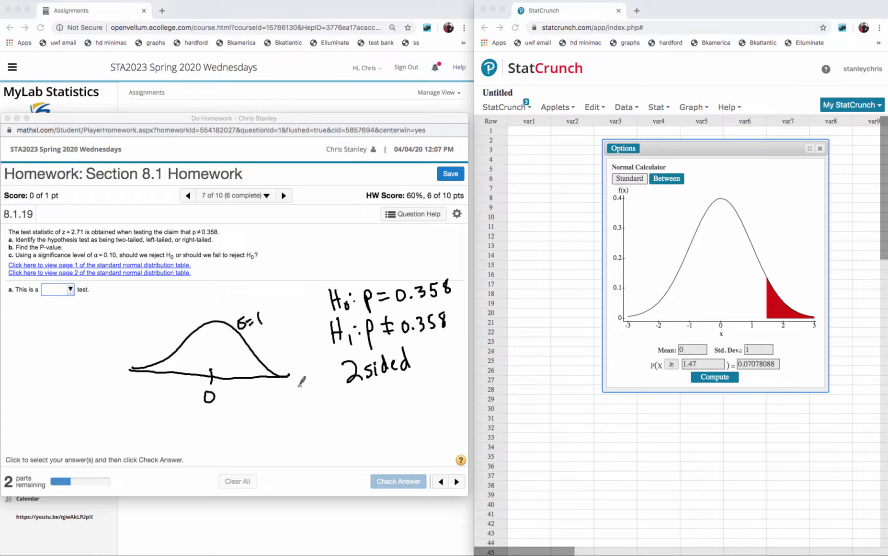
Step: Mark 2.71 and -2.71 on the curve's baseline and shade both tails
{"action": "left_click_drag", "start_coordinate": [261, 372], "coordinate": [258, 394]}
{"action": "mouse_move", "coordinate": [259, 388]}
{"action": "left_mouse_down"}
{"action": "mouse_move", "coordinate": [270, 392]}
{"action": "mouse_move", "coordinate": [261, 363]}
{"action": "mouse_move", "coordinate": [273, 370]}
{"action": "left_mouse_up"}
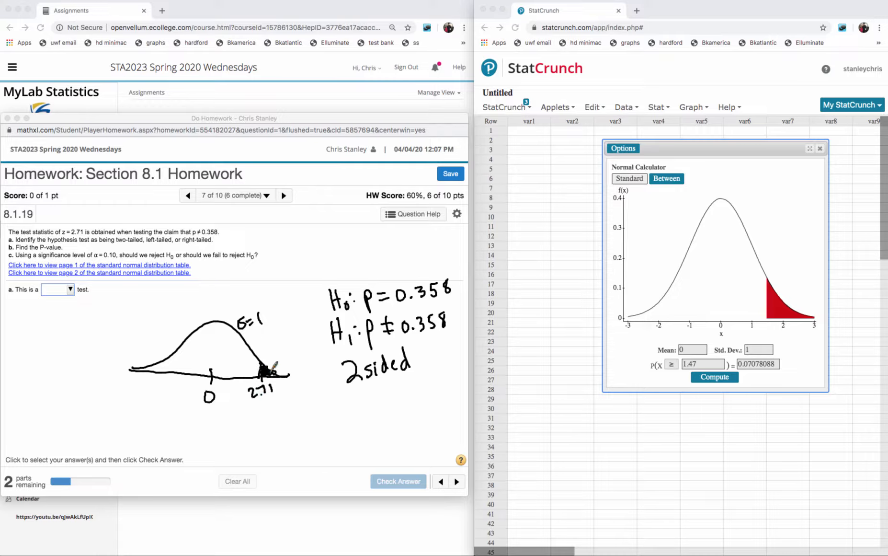
{"action": "mouse_move", "coordinate": [157, 372]}
{"action": "left_mouse_down"}
{"action": "mouse_move", "coordinate": [147, 388]}
{"action": "mouse_move", "coordinate": [168, 389]}
{"action": "mouse_move", "coordinate": [139, 368]}
{"action": "mouse_move", "coordinate": [165, 366]}
{"action": "left_mouse_up"}
Step: Answer part a of exercise 8.1.19 as a two-tailed test and check the answer
{"action": "left_click", "coordinate": [71, 290]}
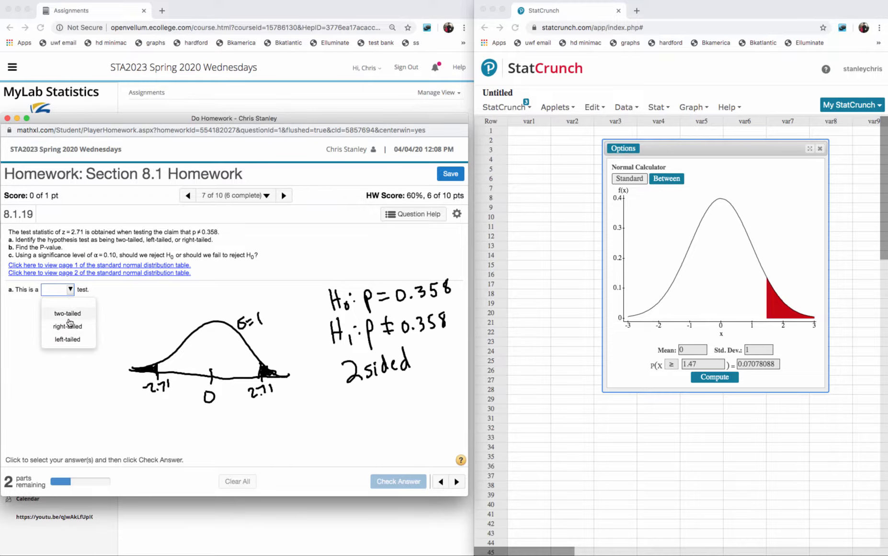
{"action": "left_click", "coordinate": [68, 313]}
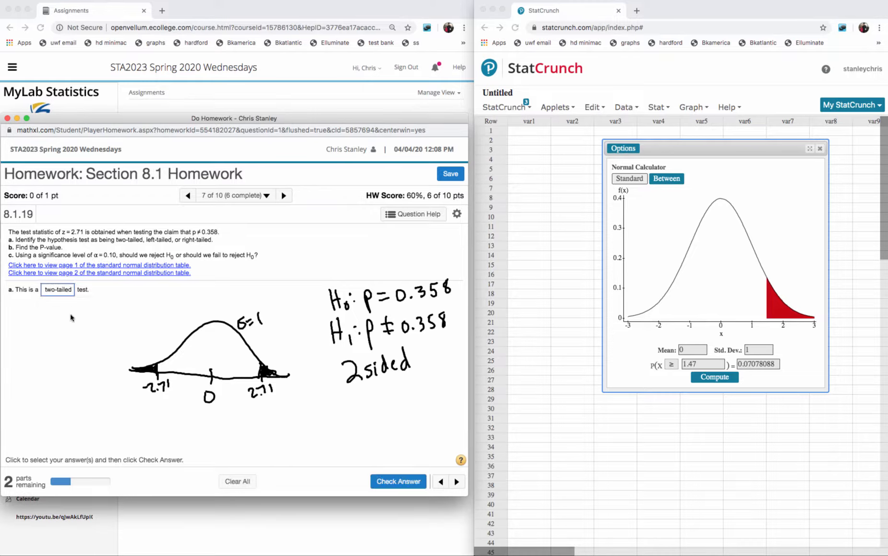
{"action": "left_click", "coordinate": [415, 477]}
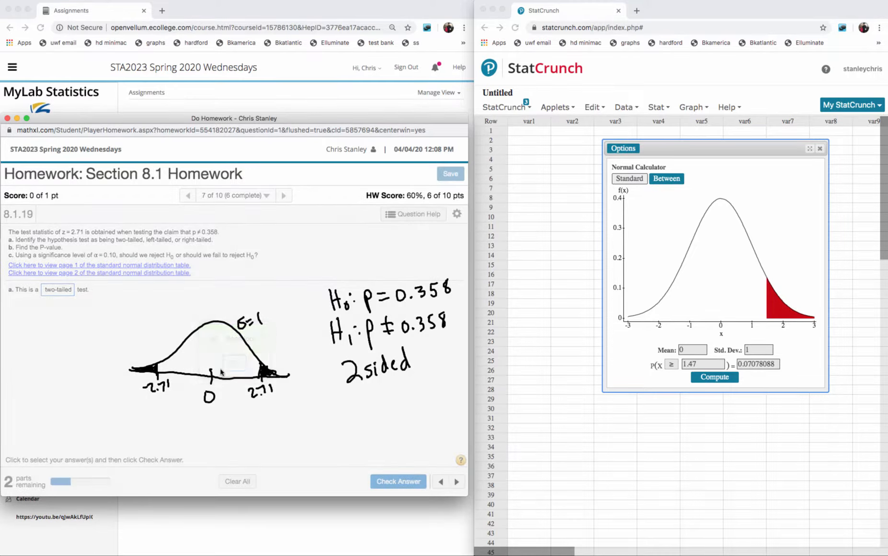
Step: Compute P(X ≥ 2.71) in the Normal calculator
{"action": "left_click", "coordinate": [703, 365]}
{"action": "double_click", "coordinate": [702, 363]}
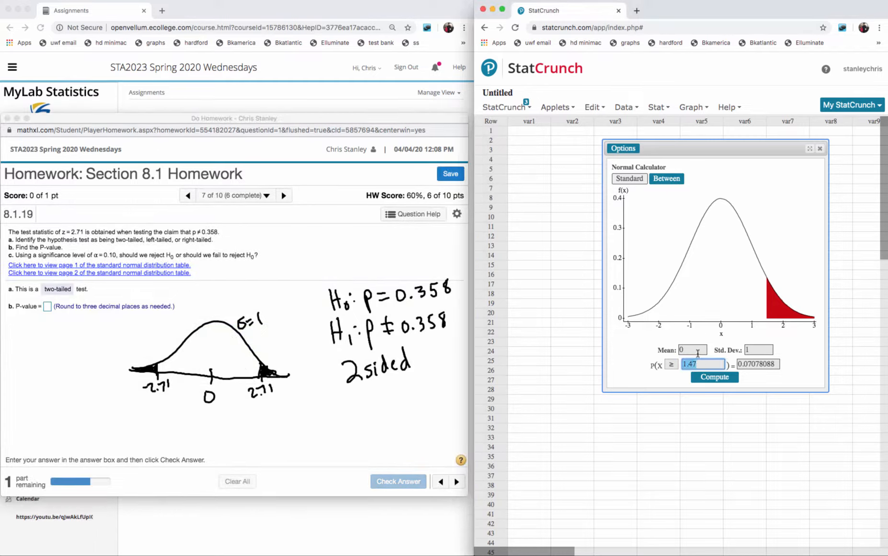
{"action": "type", "text": "2.71"}
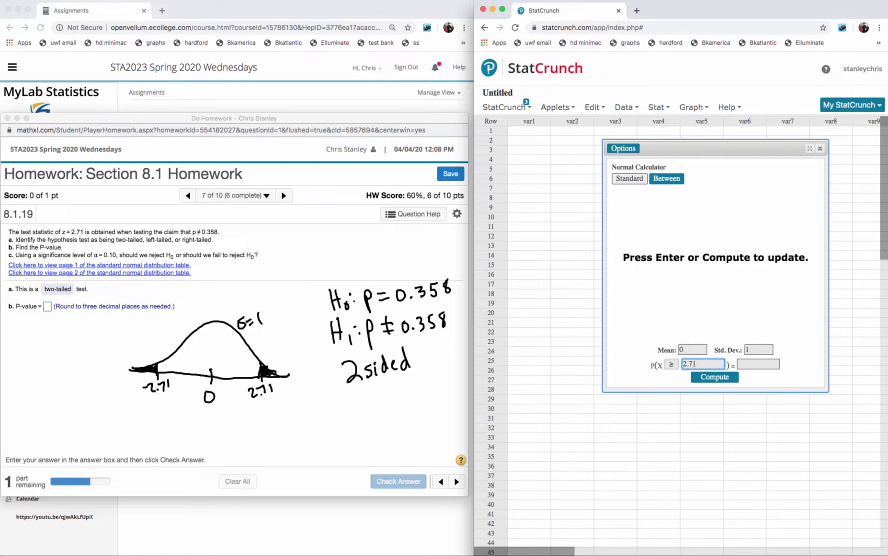
{"action": "left_click", "coordinate": [716, 378]}
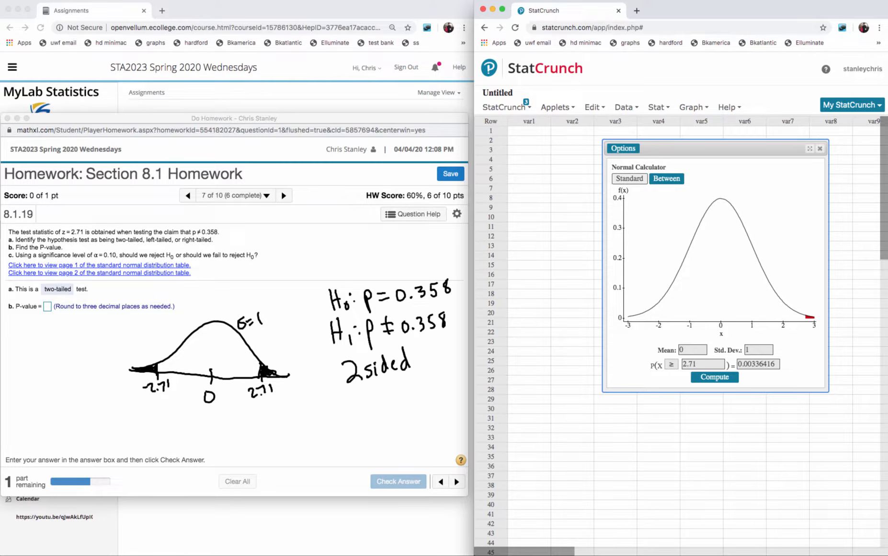
Step: Switch to the TI-84 Plus calculator emulator and multiply the one-tail probability 0.00336416 by 2
{"action": "left_click", "coordinate": [598, 554]}
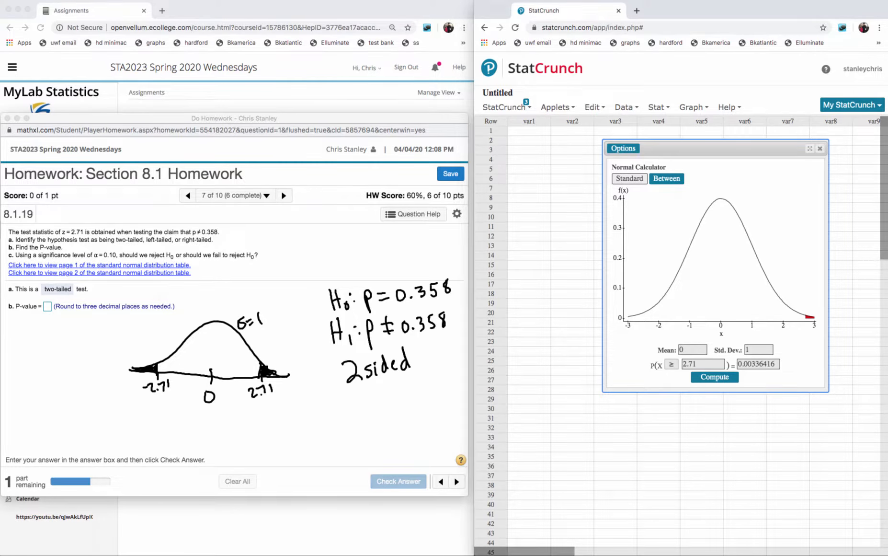
{"action": "left_click_drag", "start_coordinate": [698, 97], "coordinate": [439, 9]}
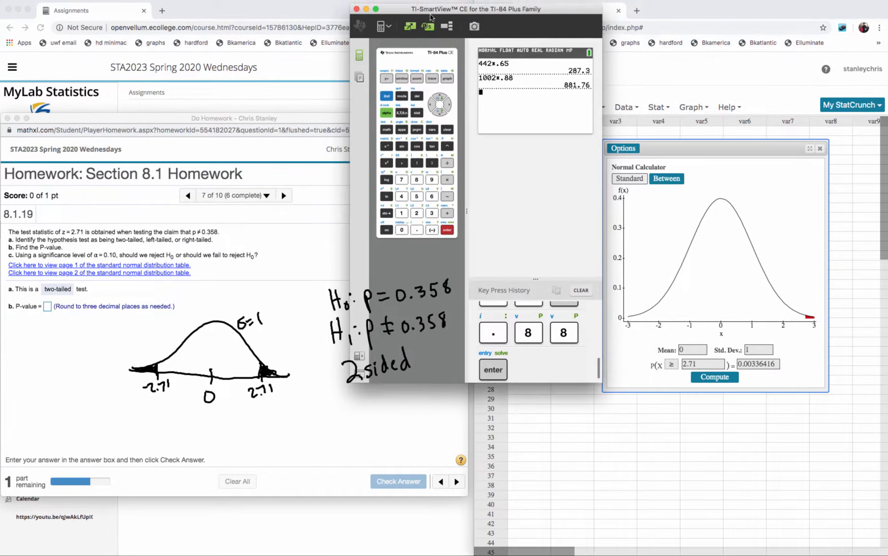
{"action": "left_click", "coordinate": [402, 231]}
{"action": "left_click", "coordinate": [417, 231]}
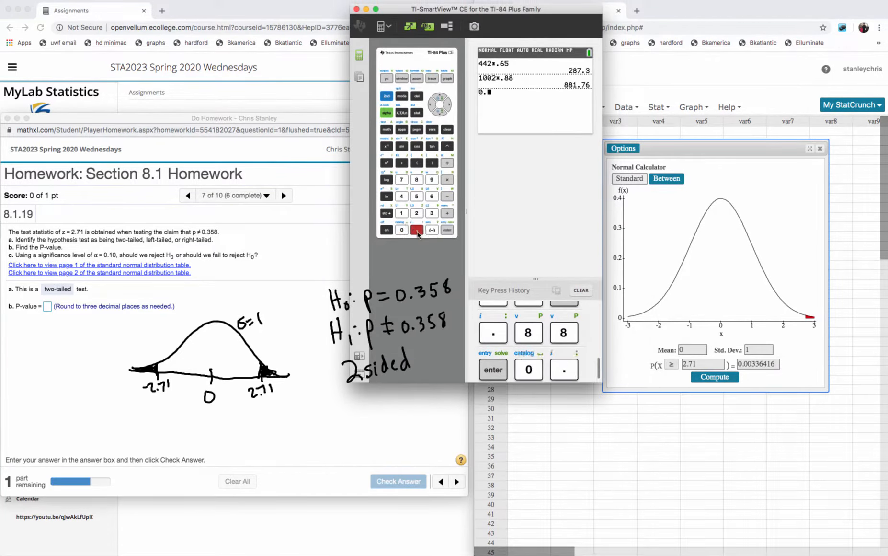
{"action": "left_click", "coordinate": [403, 230]}
{"action": "left_click", "coordinate": [402, 231]}
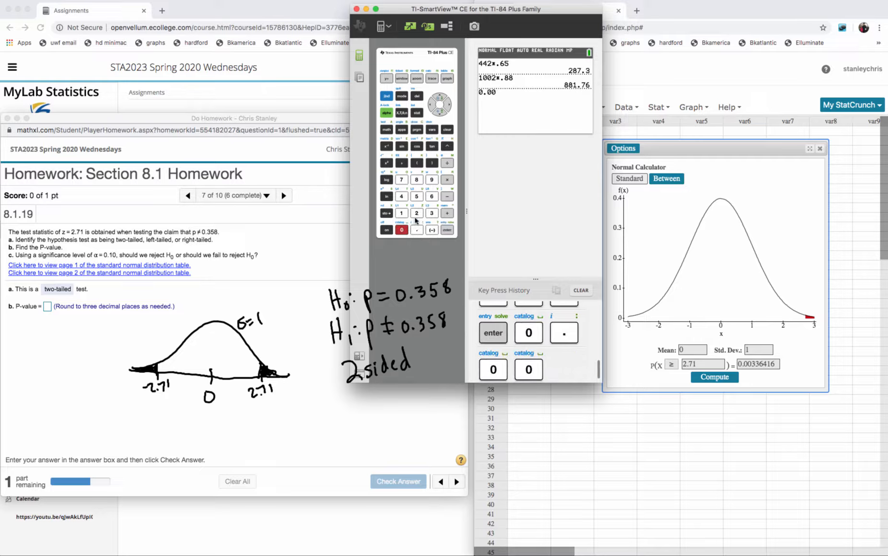
{"action": "left_click", "coordinate": [432, 213]}
{"action": "left_click", "coordinate": [434, 213]}
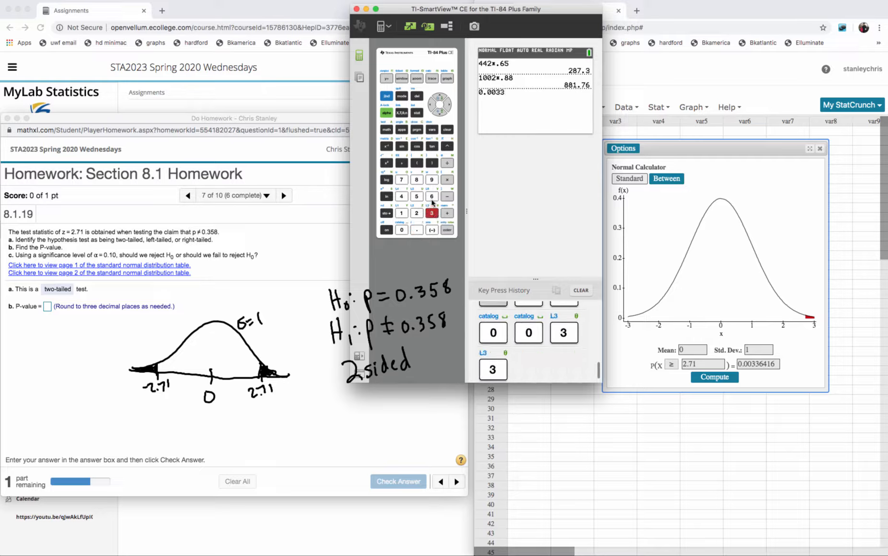
{"action": "type", "text": "6416"}
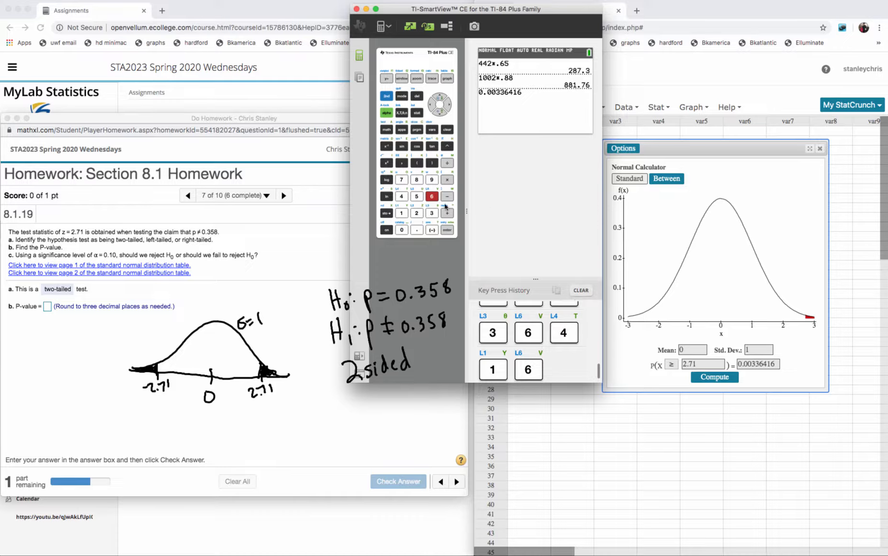
{"action": "left_click", "coordinate": [447, 180]}
{"action": "left_click", "coordinate": [417, 214]}
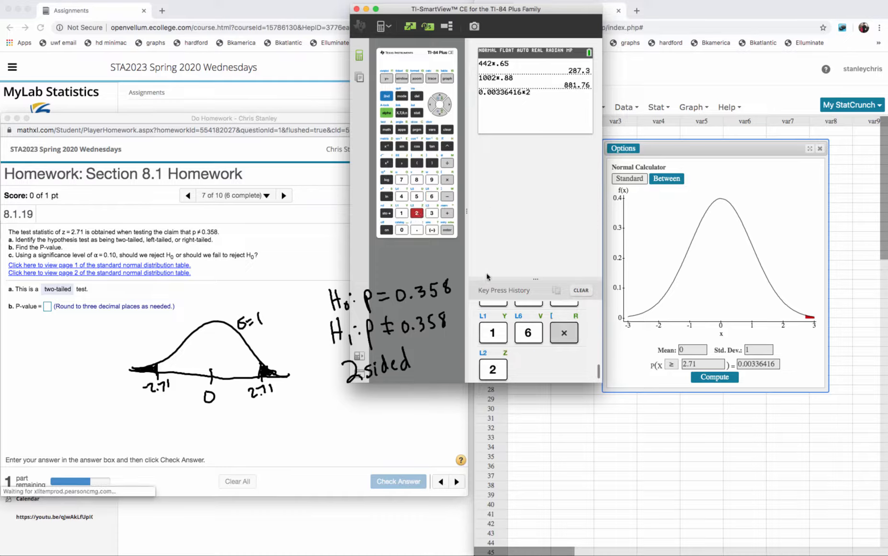
{"action": "left_click", "coordinate": [447, 231]}
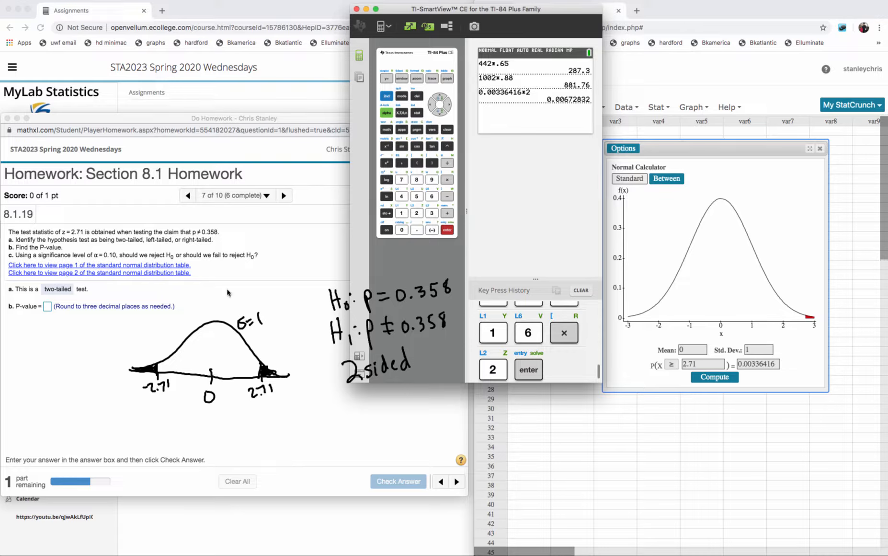
Step: Answer part b of exercise 8.1.19 with a P-value of .007 and check the answer
{"action": "left_click", "coordinate": [48, 307]}
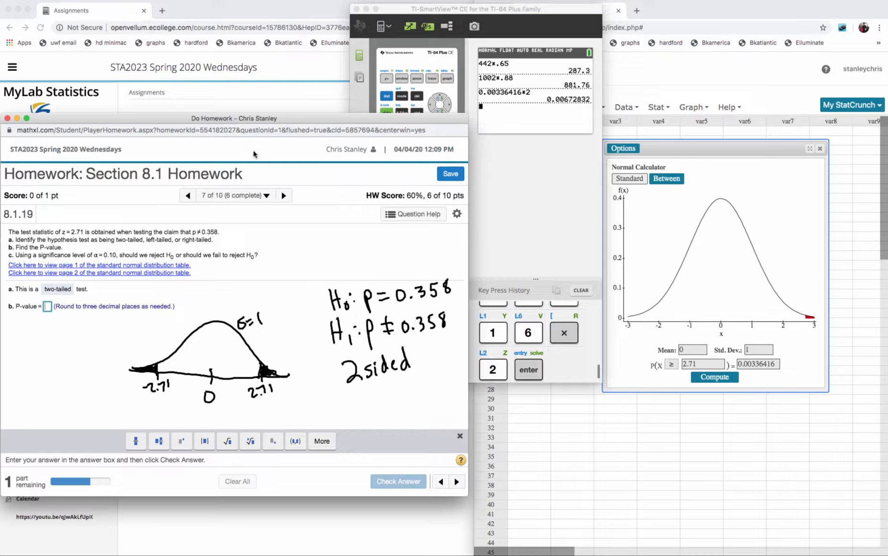
{"action": "type", "text": ".007"}
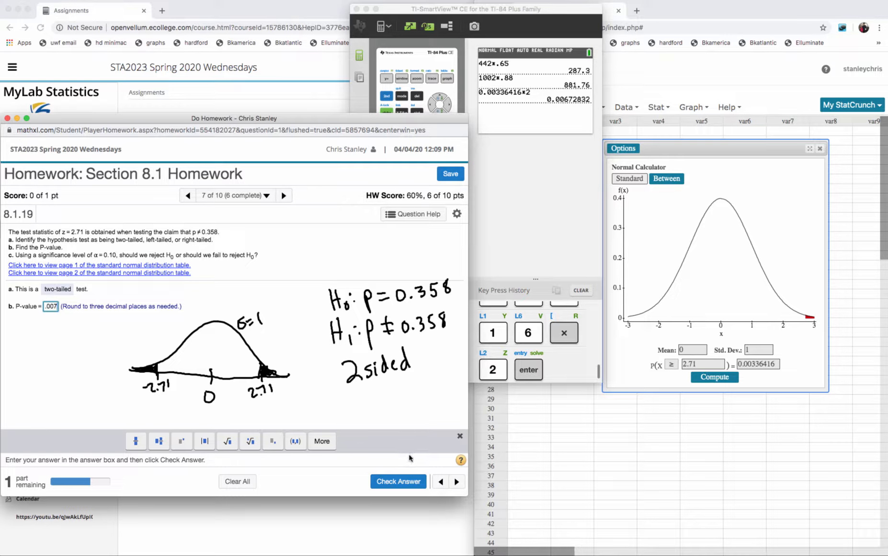
{"action": "left_click", "coordinate": [404, 482]}
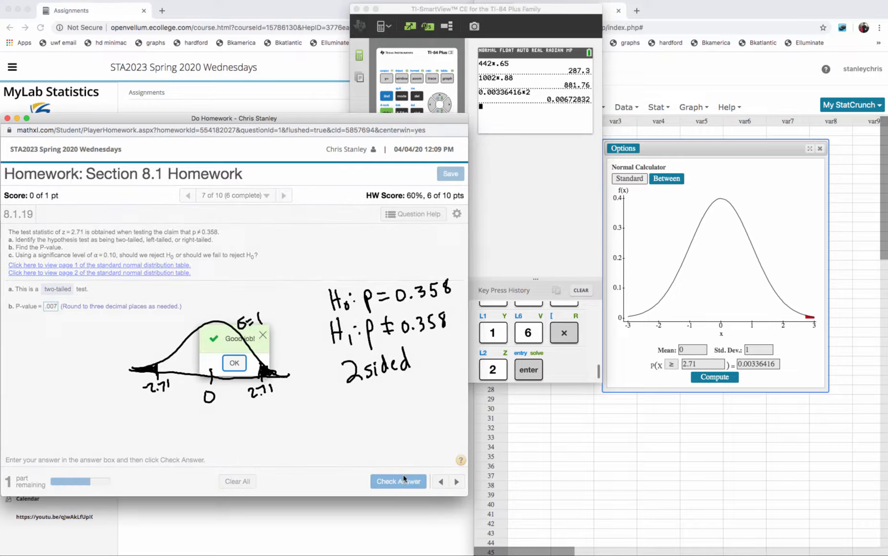
{"action": "left_click", "coordinate": [242, 363]}
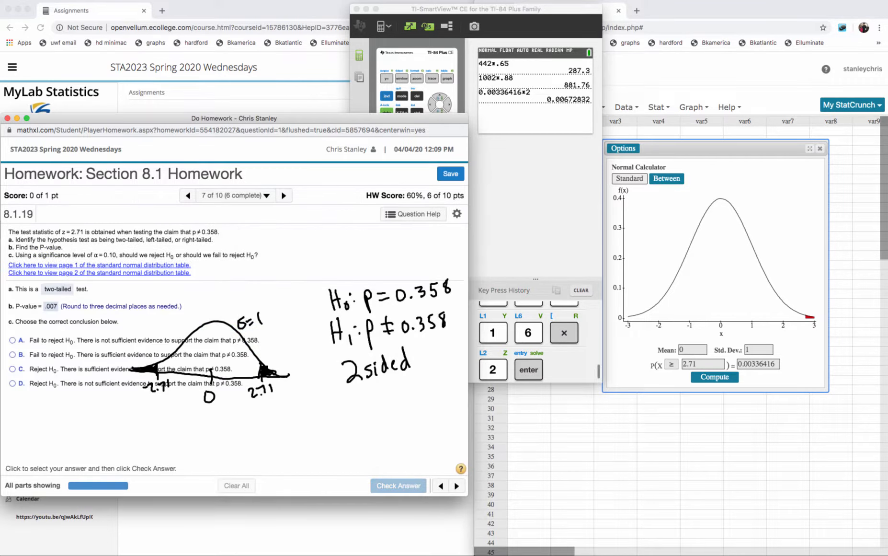
Step: Clear away the drawing and the calculator emulator, then write 0.007 labelled P-value beside 0.1 labelled α
{"action": "left_click", "coordinate": [780, 297]}
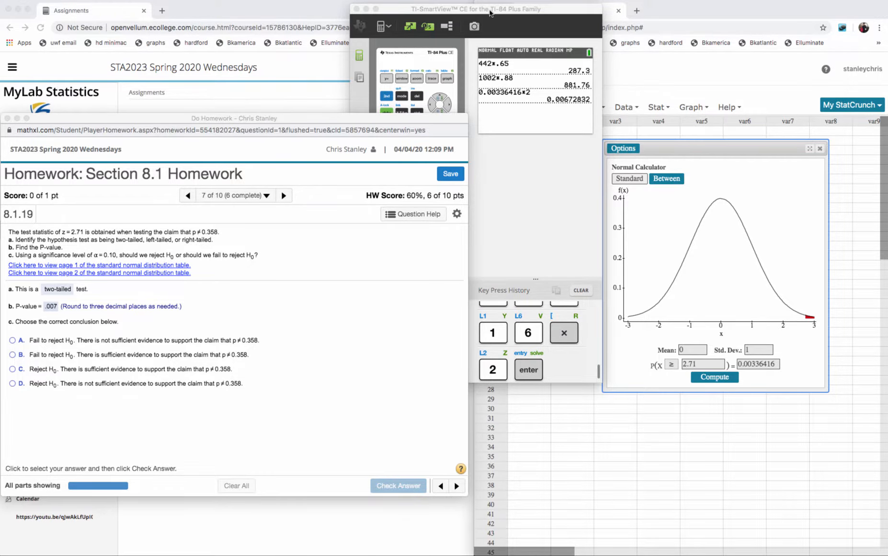
{"action": "left_click", "coordinate": [375, 9]}
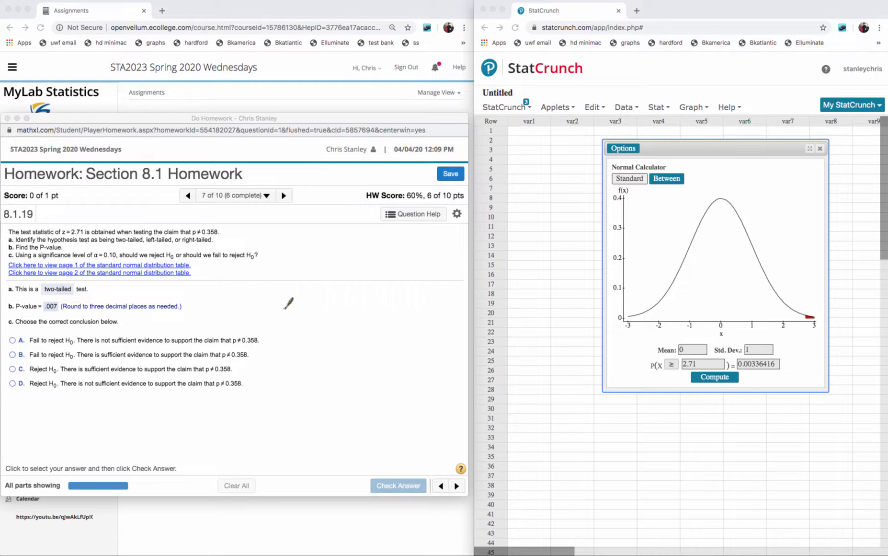
{"action": "mouse_move", "coordinate": [286, 308]}
{"action": "left_mouse_down"}
{"action": "mouse_move", "coordinate": [377, 296]}
{"action": "mouse_move", "coordinate": [389, 302]}
{"action": "mouse_move", "coordinate": [403, 293]}
{"action": "mouse_move", "coordinate": [383, 316]}
{"action": "left_mouse_up"}
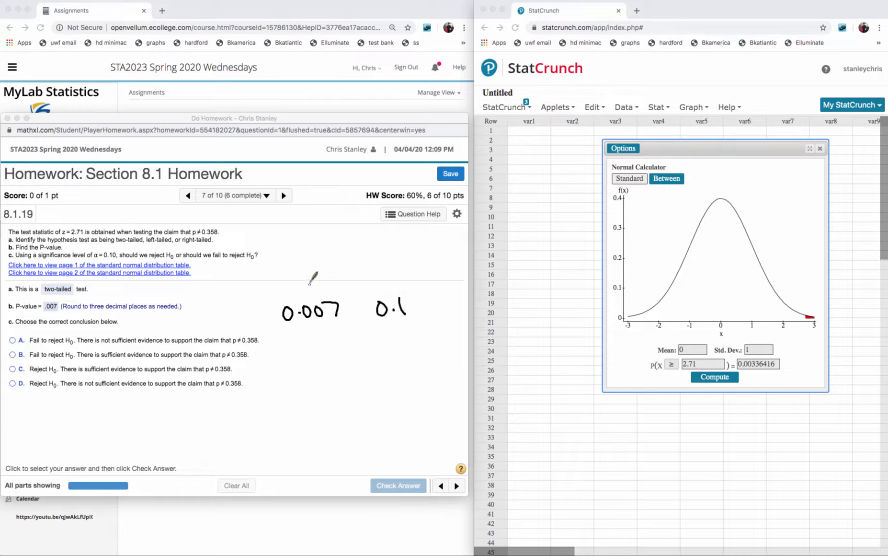
{"action": "mouse_move", "coordinate": [311, 276]}
{"action": "left_mouse_down"}
{"action": "mouse_move", "coordinate": [310, 292]}
{"action": "mouse_move", "coordinate": [364, 263]}
{"action": "mouse_move", "coordinate": [397, 273]}
{"action": "left_mouse_up"}
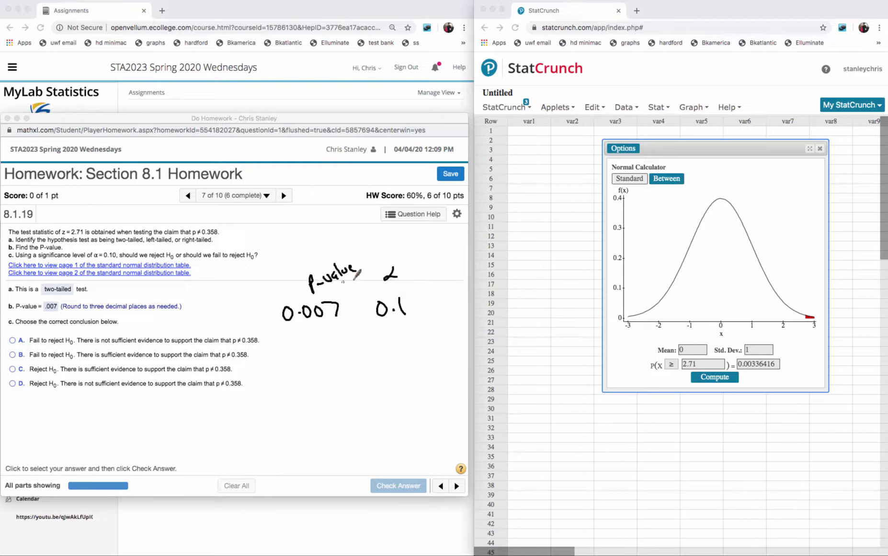
Step: Write a less-than sign between 0.007 and 0.1 and note "reject H0" beneath the comparison
{"action": "left_click_drag", "start_coordinate": [363, 301], "coordinate": [364, 316]}
{"action": "left_click_drag", "start_coordinate": [342, 329], "coordinate": [340, 348]}
{"action": "mouse_move", "coordinate": [351, 332]}
{"action": "left_mouse_down"}
{"action": "mouse_move", "coordinate": [404, 311]}
{"action": "mouse_move", "coordinate": [418, 326]}
{"action": "left_mouse_up"}
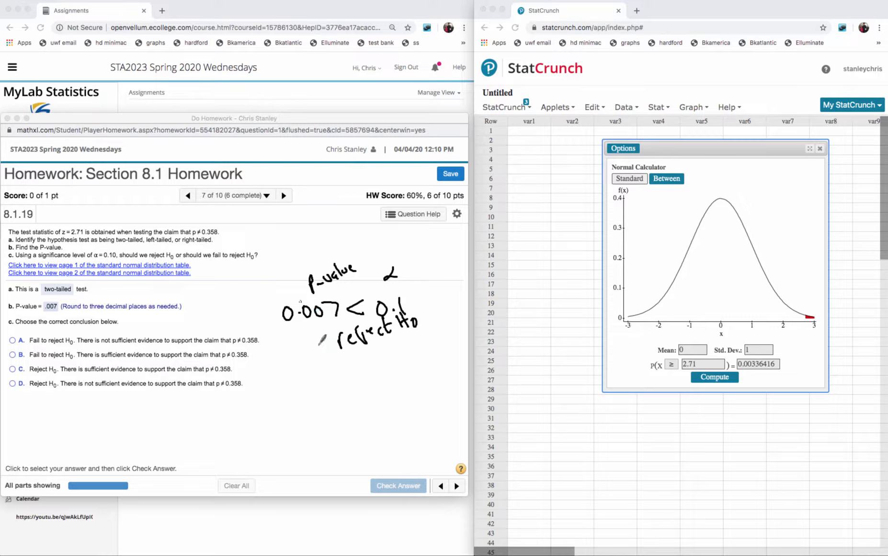
Step: Write H0: p = 0.358 with the H0 crossed out, and circle p ≠ 0.358 in the question's claim
{"action": "mouse_move", "coordinate": [321, 381]}
{"action": "left_mouse_down"}
{"action": "mouse_move", "coordinate": [359, 389]}
{"action": "mouse_move", "coordinate": [416, 335]}
{"action": "mouse_move", "coordinate": [303, 419]}
{"action": "mouse_move", "coordinate": [341, 390]}
{"action": "left_mouse_up"}
{"action": "left_click_drag", "start_coordinate": [329, 378], "coordinate": [309, 413]}
{"action": "mouse_move", "coordinate": [209, 221]}
{"action": "left_mouse_down"}
{"action": "mouse_move", "coordinate": [186, 226]}
{"action": "mouse_move", "coordinate": [218, 221]}
{"action": "mouse_move", "coordinate": [211, 221]}
{"action": "left_mouse_up"}
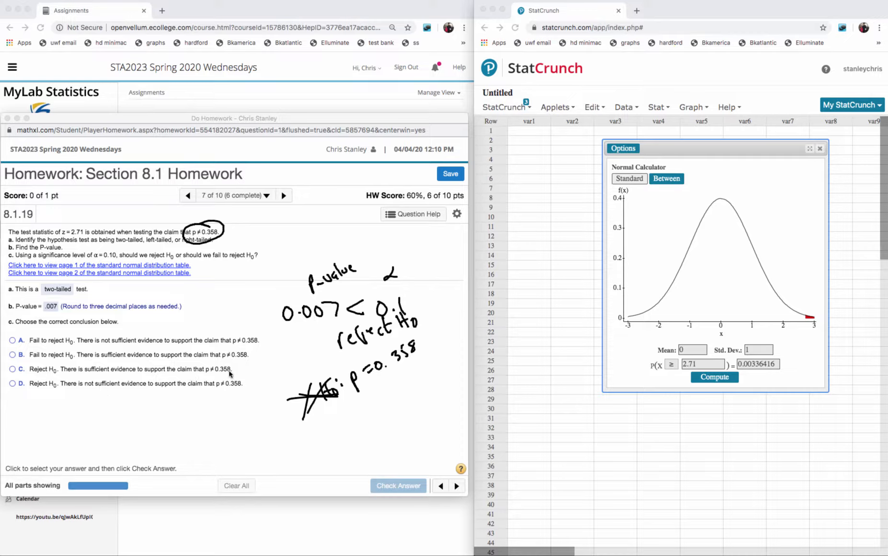
Step: Answer part c with option C, reject H0 with sufficient evidence, check it and continue to the next question
{"action": "left_click", "coordinate": [13, 371]}
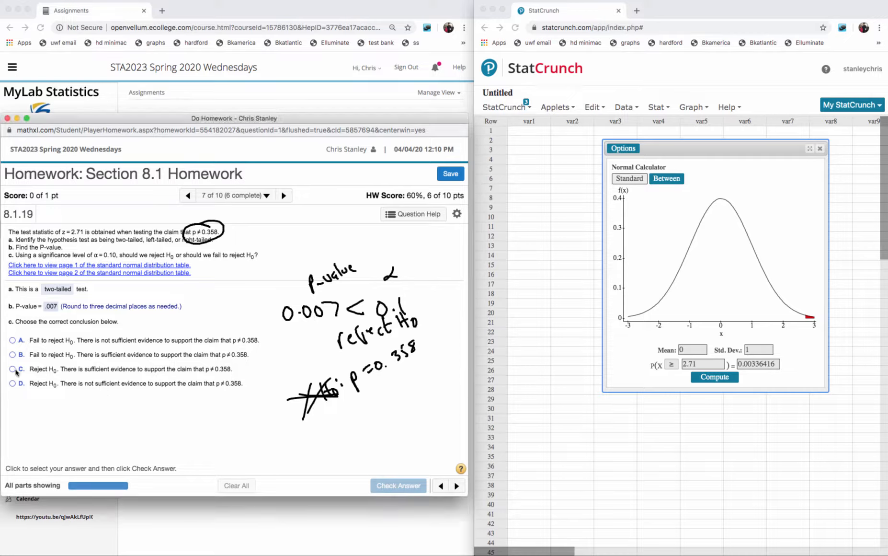
{"action": "left_click", "coordinate": [13, 370]}
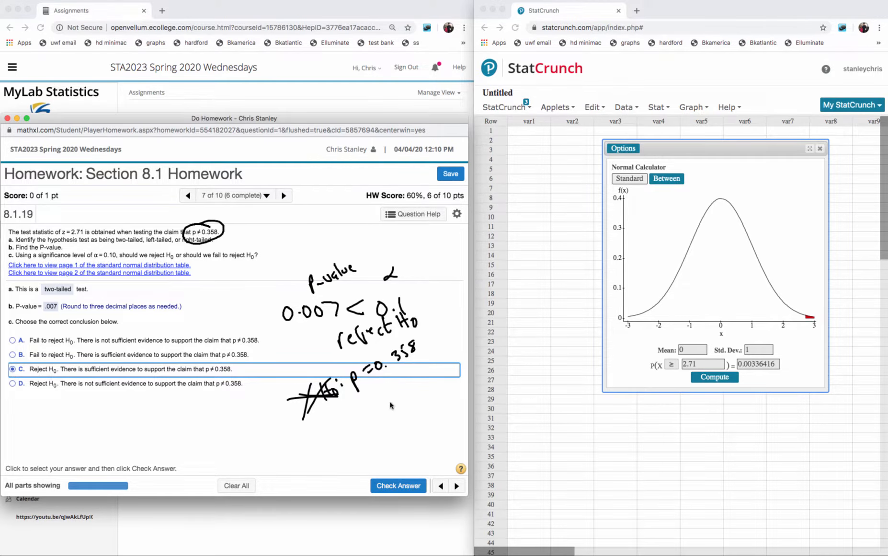
{"action": "left_click", "coordinate": [398, 486]}
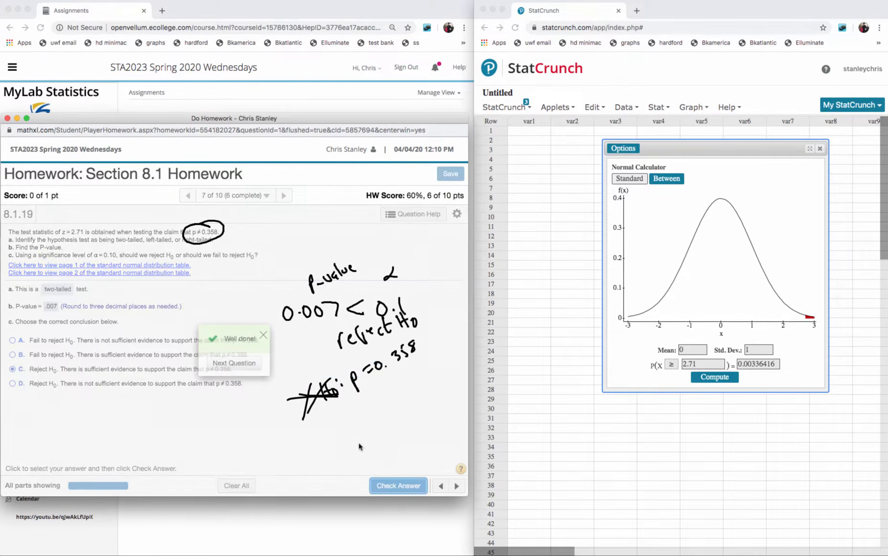
{"action": "left_click", "coordinate": [238, 364]}
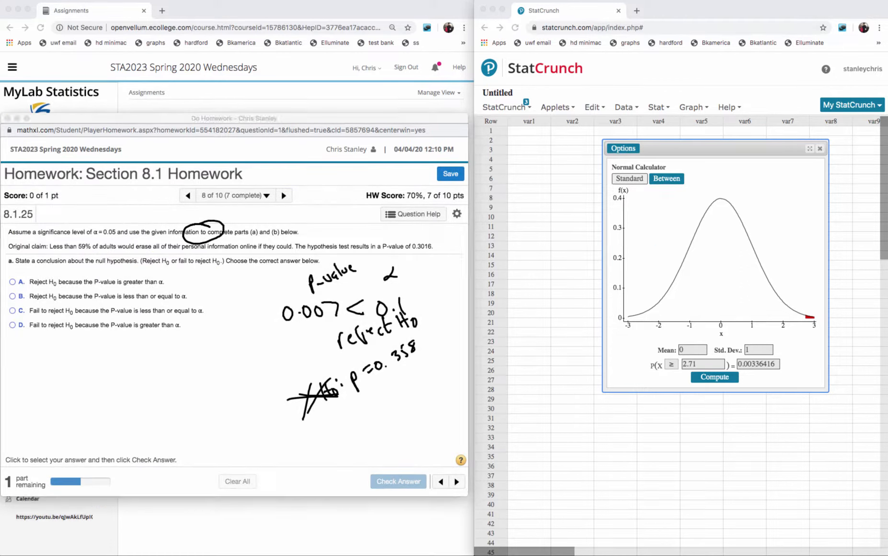
Step: Clear the annotations and write the null hypothesis H0: p = 0.59 beside the answer options of 8.1.25
{"action": "key", "text": "Delete"}
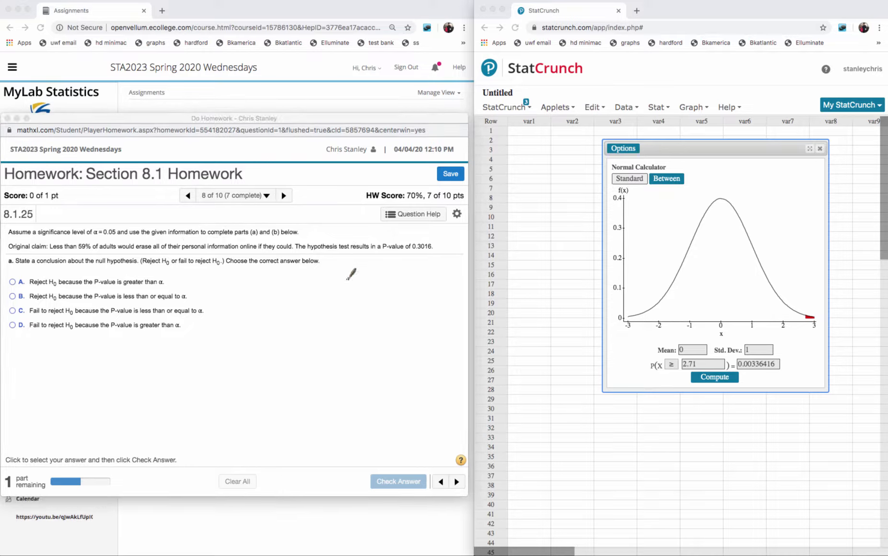
{"action": "mouse_move", "coordinate": [293, 289]}
{"action": "left_mouse_down"}
{"action": "mouse_move", "coordinate": [297, 317]}
{"action": "mouse_move", "coordinate": [296, 302]}
{"action": "left_mouse_up"}
{"action": "left_click_drag", "start_coordinate": [309, 290], "coordinate": [321, 288]}
{"action": "left_click_drag", "start_coordinate": [312, 297], "coordinate": [336, 288]}
{"action": "mouse_move", "coordinate": [260, 289]}
{"action": "left_mouse_down"}
{"action": "mouse_move", "coordinate": [260, 310]}
{"action": "mouse_move", "coordinate": [268, 306]}
{"action": "left_mouse_up"}
{"action": "left_click_drag", "start_coordinate": [260, 300], "coordinate": [272, 305]}
{"action": "left_click", "coordinate": [277, 293]}
{"action": "left_click", "coordinate": [277, 301]}
{"action": "left_click", "coordinate": [350, 294]}
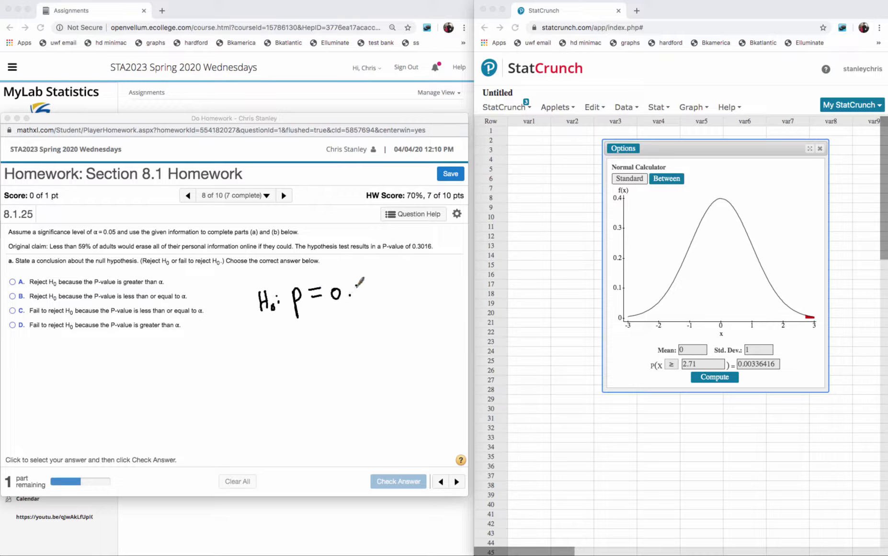
{"action": "mouse_move", "coordinate": [357, 286]}
{"action": "left_mouse_down"}
{"action": "mouse_move", "coordinate": [356, 295]}
{"action": "mouse_move", "coordinate": [364, 284]}
{"action": "left_mouse_up"}
{"action": "left_click_drag", "start_coordinate": [374, 280], "coordinate": [375, 295]}
Step: Write the alternative hypothesis H1: p < 0.59 beneath the null hypothesis
{"action": "left_click_drag", "start_coordinate": [262, 332], "coordinate": [261, 353]}
{"action": "mouse_move", "coordinate": [267, 333]}
{"action": "left_mouse_down"}
{"action": "mouse_move", "coordinate": [267, 352]}
{"action": "mouse_move", "coordinate": [269, 341]}
{"action": "mouse_move", "coordinate": [302, 358]}
{"action": "mouse_move", "coordinate": [302, 345]}
{"action": "mouse_move", "coordinate": [328, 344]}
{"action": "mouse_move", "coordinate": [357, 315]}
{"action": "mouse_move", "coordinate": [376, 329]}
{"action": "left_mouse_up"}
{"action": "left_click", "coordinate": [288, 332]}
{"action": "left_click", "coordinate": [288, 342]}
{"action": "left_click", "coordinate": [343, 334]}
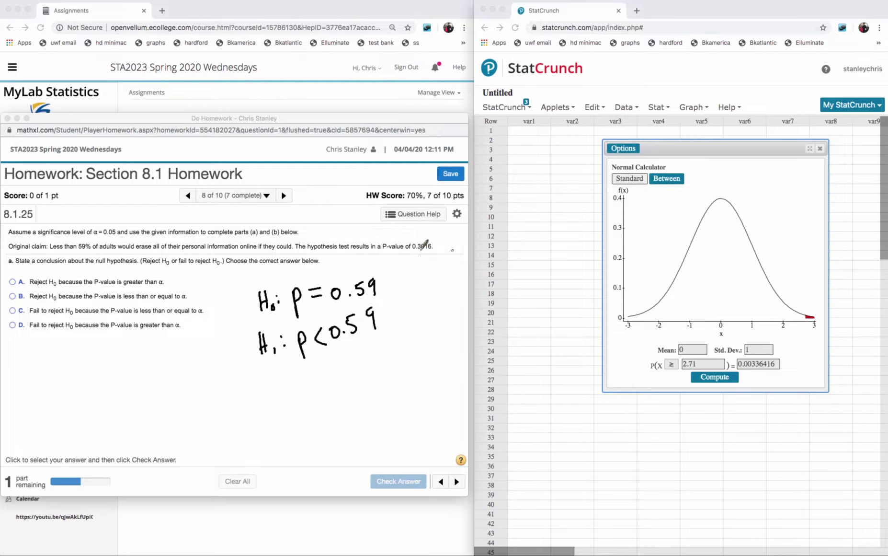
Step: Circle the P-value 0.3016 in the claim, label it "large", and circle the H0 statement
{"action": "mouse_move", "coordinate": [429, 239]}
{"action": "left_mouse_down"}
{"action": "mouse_move", "coordinate": [407, 249]}
{"action": "mouse_move", "coordinate": [420, 255]}
{"action": "mouse_move", "coordinate": [424, 283]}
{"action": "mouse_move", "coordinate": [447, 263]}
{"action": "left_mouse_up"}
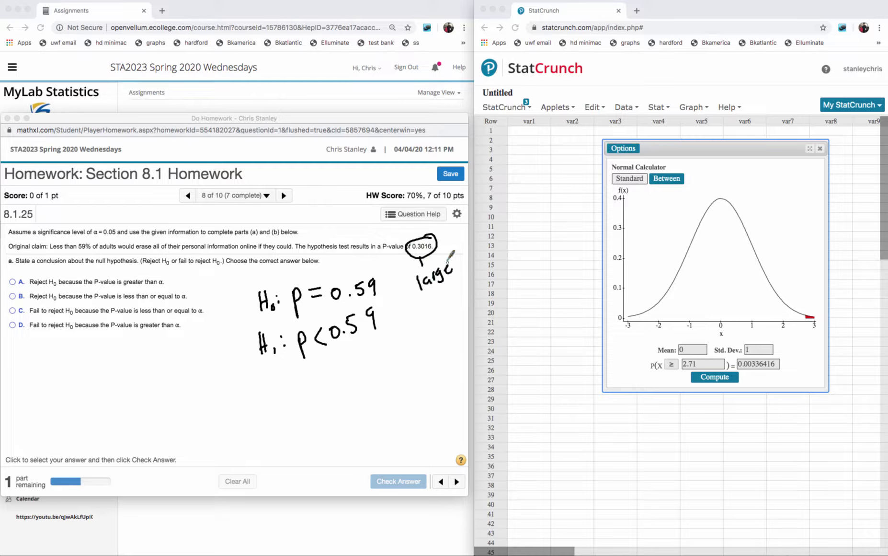
{"action": "mouse_move", "coordinate": [341, 263]}
{"action": "left_mouse_down"}
{"action": "mouse_move", "coordinate": [278, 311]}
{"action": "mouse_move", "coordinate": [309, 273]}
{"action": "left_mouse_up"}
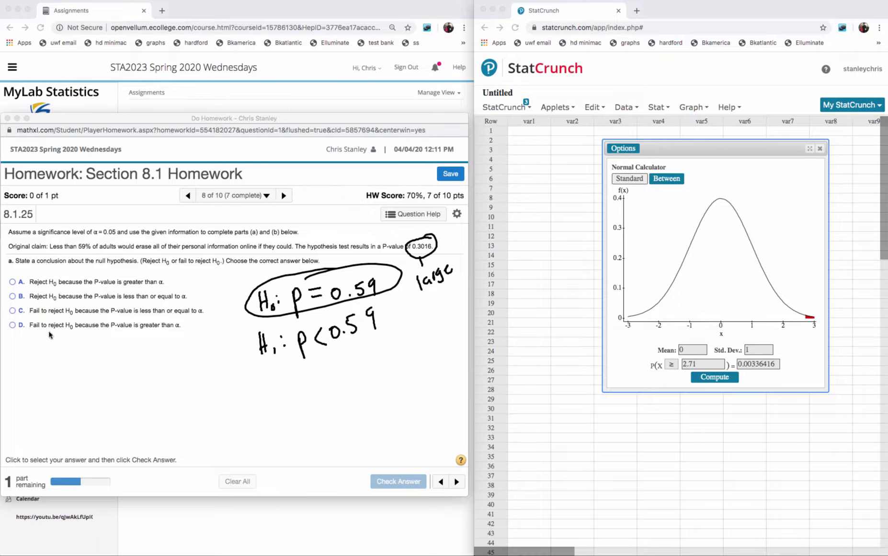
Step: Answer part a with option D, fail to reject H0 because the P-value is greater than α, and check it
{"action": "left_click", "coordinate": [14, 325]}
{"action": "left_click", "coordinate": [12, 324]}
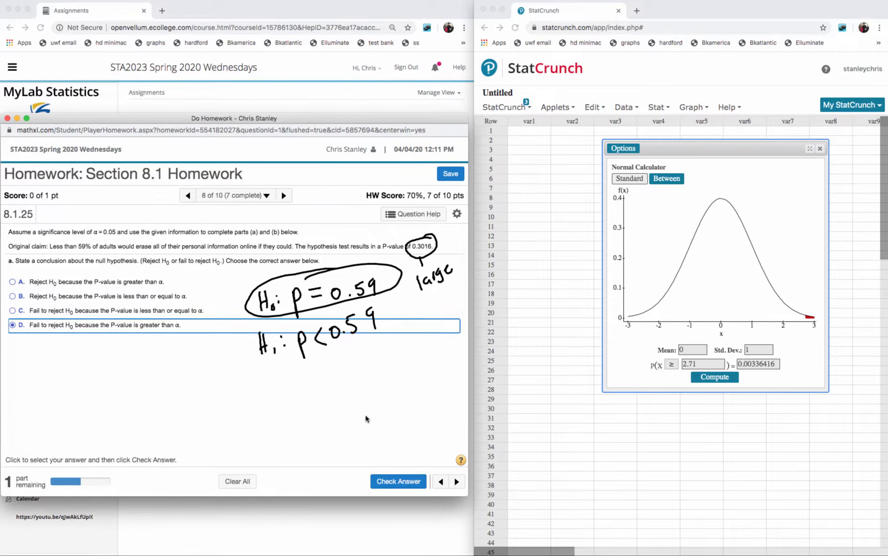
{"action": "left_click", "coordinate": [403, 481]}
{"action": "left_click", "coordinate": [233, 362]}
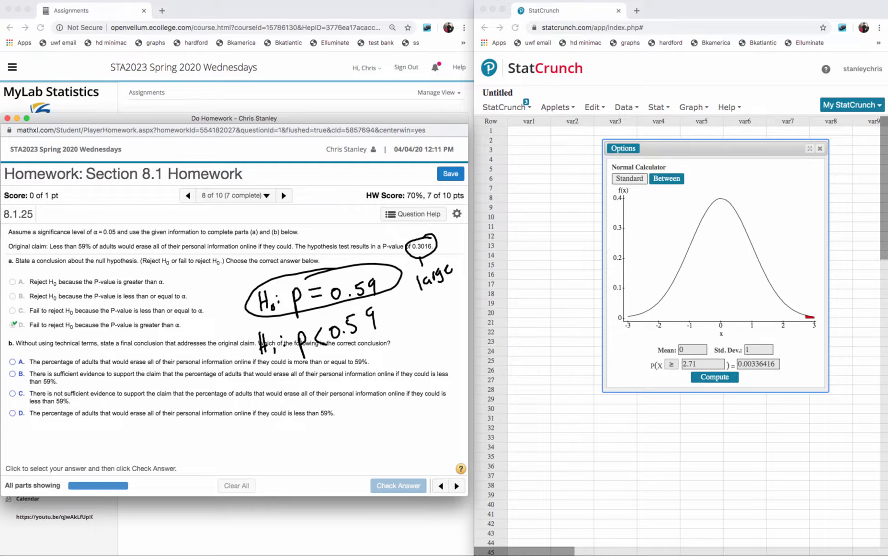
Step: Erase the H1 line, tick the H0 statement, and write p < 0.59 beneath it with a circle around it
{"action": "mouse_move", "coordinate": [322, 334]}
{"action": "left_mouse_down"}
{"action": "mouse_move", "coordinate": [274, 353]}
{"action": "mouse_move", "coordinate": [331, 335]}
{"action": "left_mouse_up"}
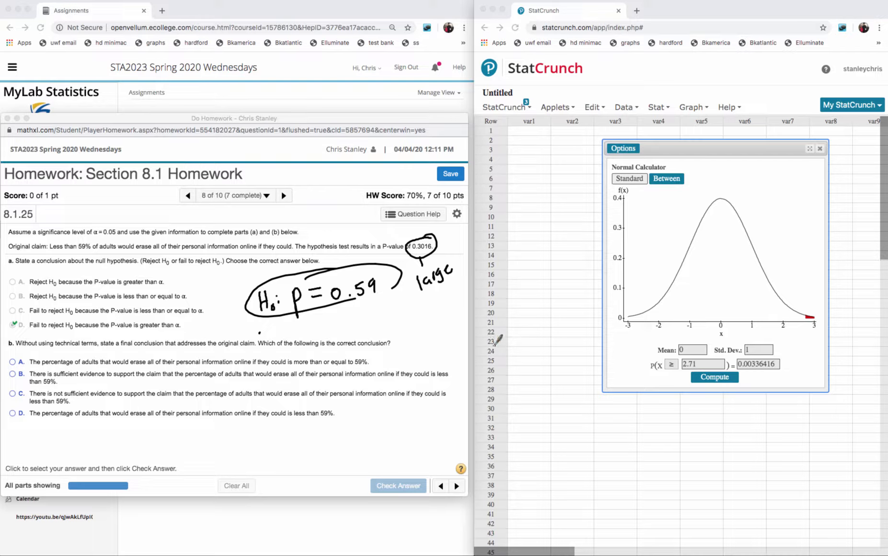
{"action": "left_click_drag", "start_coordinate": [236, 297], "coordinate": [266, 271]}
{"action": "mouse_move", "coordinate": [310, 312]}
{"action": "left_mouse_down"}
{"action": "mouse_move", "coordinate": [361, 306]}
{"action": "mouse_move", "coordinate": [375, 288]}
{"action": "mouse_move", "coordinate": [377, 314]}
{"action": "mouse_move", "coordinate": [380, 293]}
{"action": "mouse_move", "coordinate": [307, 337]}
{"action": "mouse_move", "coordinate": [336, 330]}
{"action": "mouse_move", "coordinate": [342, 315]}
{"action": "left_mouse_up"}
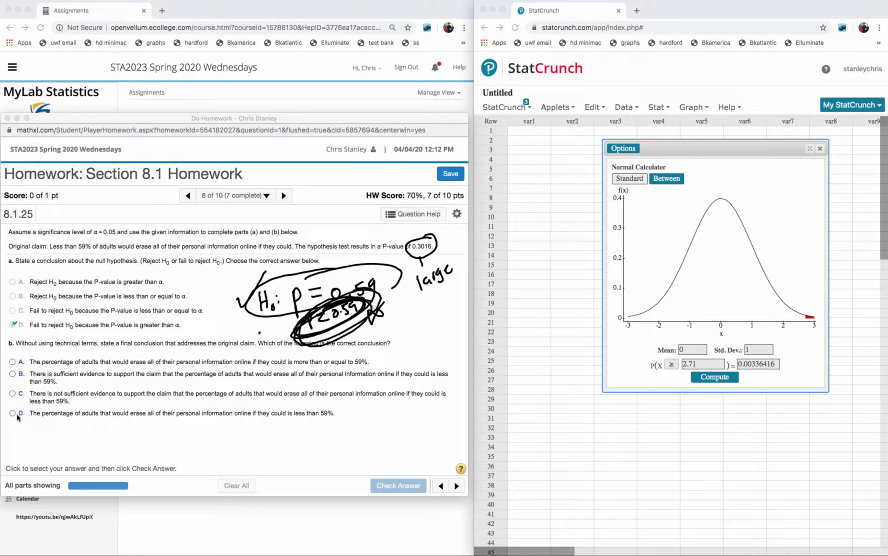
Step: Answer part b with option C, not sufficient evidence for less than 59%, check it and continue to the next question
{"action": "left_click", "coordinate": [12, 394]}
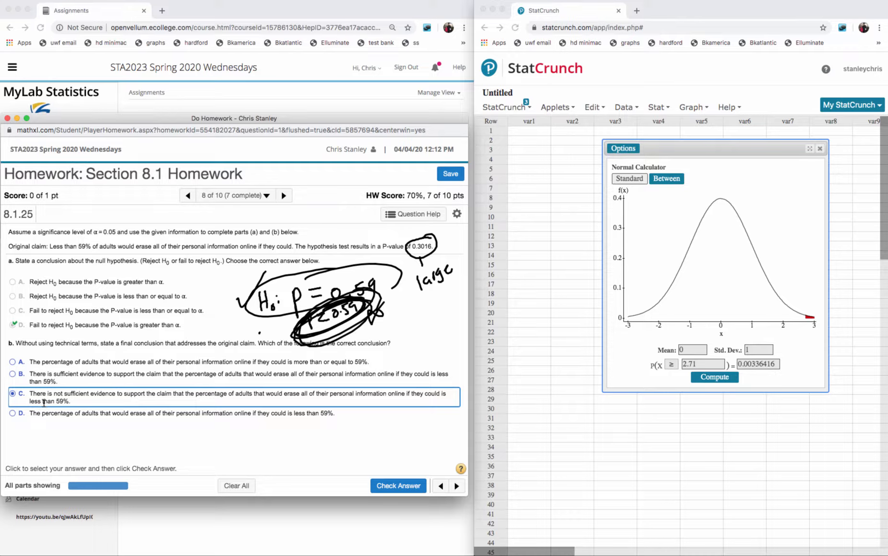
{"action": "left_click", "coordinate": [402, 485]}
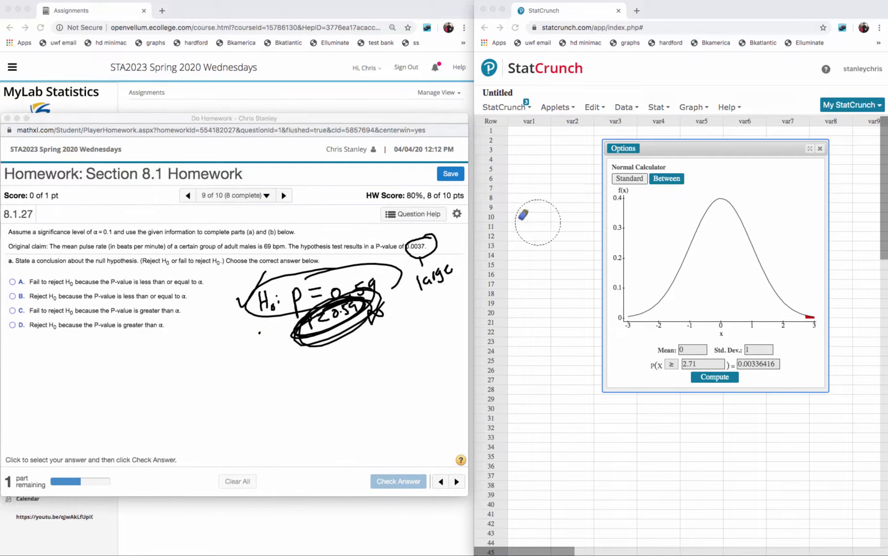
Step: Erase the old annotations, then circle the P-value of 0.0037 in exercise 8.1.27 and label it "low"
{"action": "mouse_move", "coordinate": [435, 268]}
{"action": "left_mouse_down"}
{"action": "mouse_move", "coordinate": [382, 281]}
{"action": "mouse_move", "coordinate": [262, 283]}
{"action": "left_mouse_up"}
{"action": "left_click_drag", "start_coordinate": [344, 324], "coordinate": [381, 315]}
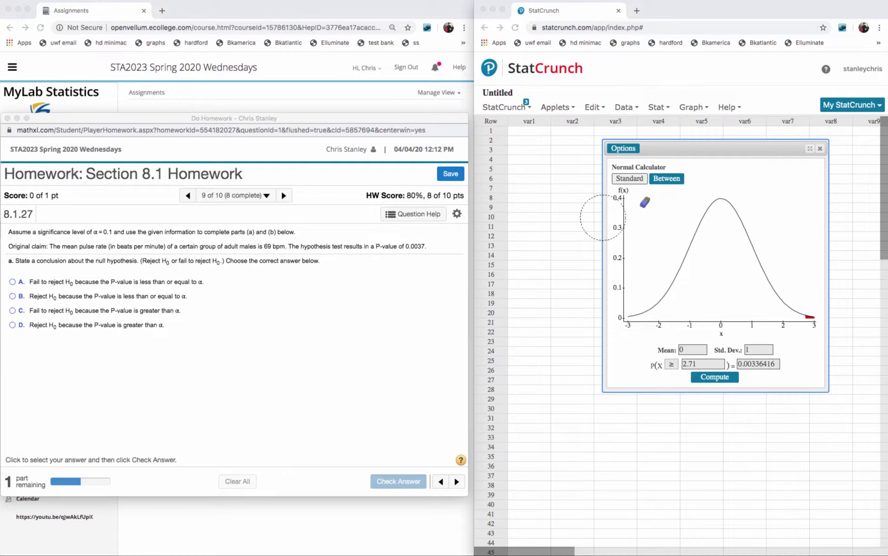
{"action": "mouse_move", "coordinate": [420, 230]}
{"action": "left_mouse_down"}
{"action": "mouse_move", "coordinate": [384, 232]}
{"action": "mouse_move", "coordinate": [408, 258]}
{"action": "mouse_move", "coordinate": [421, 235]}
{"action": "mouse_move", "coordinate": [399, 288]}
{"action": "mouse_move", "coordinate": [428, 280]}
{"action": "left_mouse_up"}
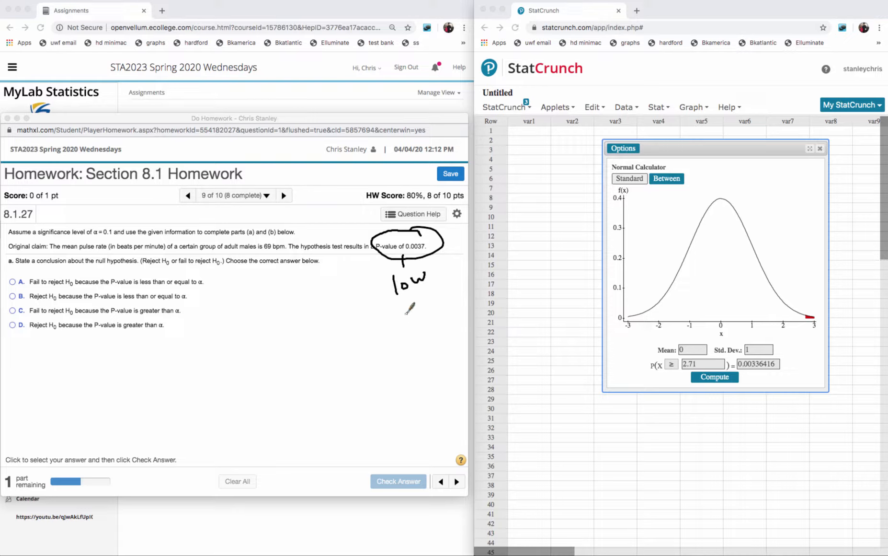
Step: Write "reject H0" under "low", add H0: μ = 69 and Ha: μ ≠ 69, then cross out H0 and circle Ha
{"action": "mouse_move", "coordinate": [399, 318]}
{"action": "left_mouse_down"}
{"action": "mouse_move", "coordinate": [439, 307]}
{"action": "mouse_move", "coordinate": [437, 337]}
{"action": "mouse_move", "coordinate": [444, 326]}
{"action": "left_mouse_up"}
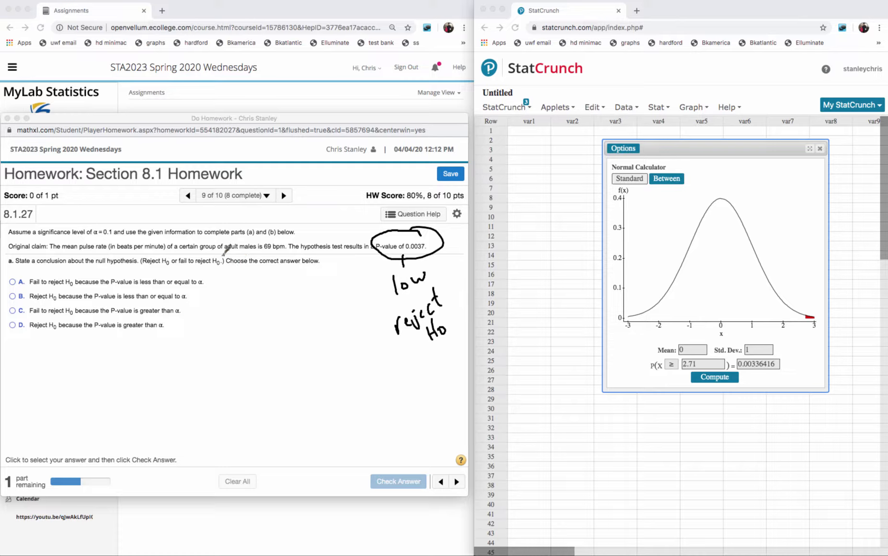
{"action": "mouse_move", "coordinate": [242, 325]}
{"action": "left_mouse_down"}
{"action": "mouse_move", "coordinate": [244, 343]}
{"action": "mouse_move", "coordinate": [274, 333]}
{"action": "mouse_move", "coordinate": [280, 343]}
{"action": "mouse_move", "coordinate": [289, 324]}
{"action": "mouse_move", "coordinate": [287, 338]}
{"action": "mouse_move", "coordinate": [308, 328]}
{"action": "left_mouse_up"}
{"action": "left_click_drag", "start_coordinate": [298, 339], "coordinate": [328, 341]}
{"action": "mouse_move", "coordinate": [242, 363]}
{"action": "left_mouse_down"}
{"action": "mouse_move", "coordinate": [242, 381]}
{"action": "mouse_move", "coordinate": [252, 372]}
{"action": "left_mouse_up"}
{"action": "mouse_move", "coordinate": [252, 363]}
{"action": "left_mouse_down"}
{"action": "mouse_move", "coordinate": [253, 383]}
{"action": "mouse_move", "coordinate": [261, 382]}
{"action": "mouse_move", "coordinate": [309, 363]}
{"action": "left_mouse_up"}
{"action": "left_click", "coordinate": [271, 366]}
{"action": "mouse_move", "coordinate": [298, 373]}
{"action": "left_mouse_down"}
{"action": "mouse_move", "coordinate": [310, 371]}
{"action": "mouse_move", "coordinate": [301, 383]}
{"action": "left_mouse_up"}
{"action": "left_click_drag", "start_coordinate": [326, 353], "coordinate": [323, 369]}
{"action": "left_click_drag", "start_coordinate": [334, 358], "coordinate": [333, 381]}
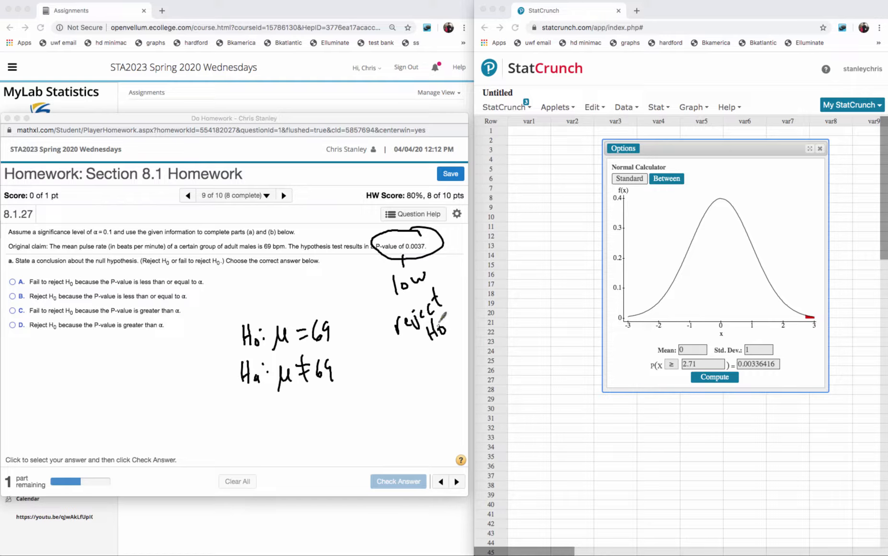
{"action": "mouse_move", "coordinate": [327, 318]}
{"action": "left_mouse_down"}
{"action": "mouse_move", "coordinate": [232, 357]}
{"action": "mouse_move", "coordinate": [326, 320]}
{"action": "mouse_move", "coordinate": [303, 334]}
{"action": "left_mouse_up"}
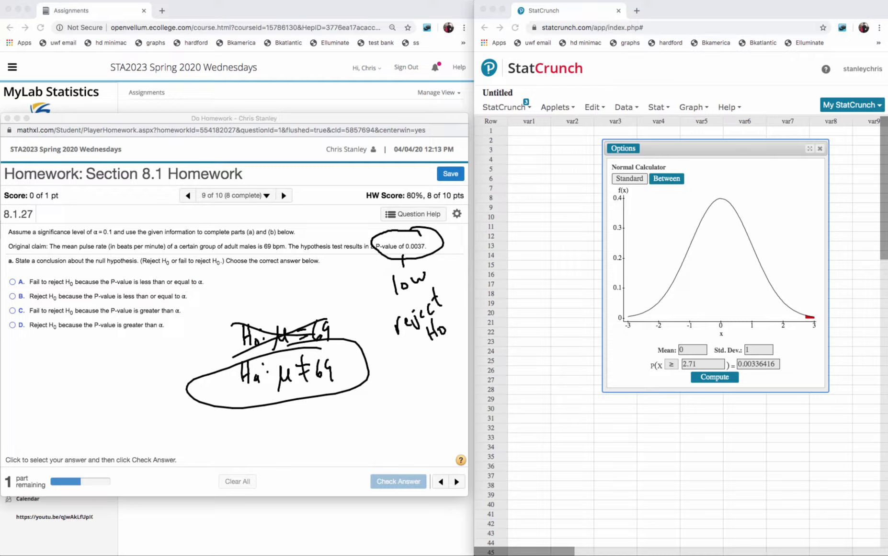
Step: Answer part a with option B, reject H0 because the P-value is less than or equal to α, and check it
{"action": "left_click", "coordinate": [12, 297]}
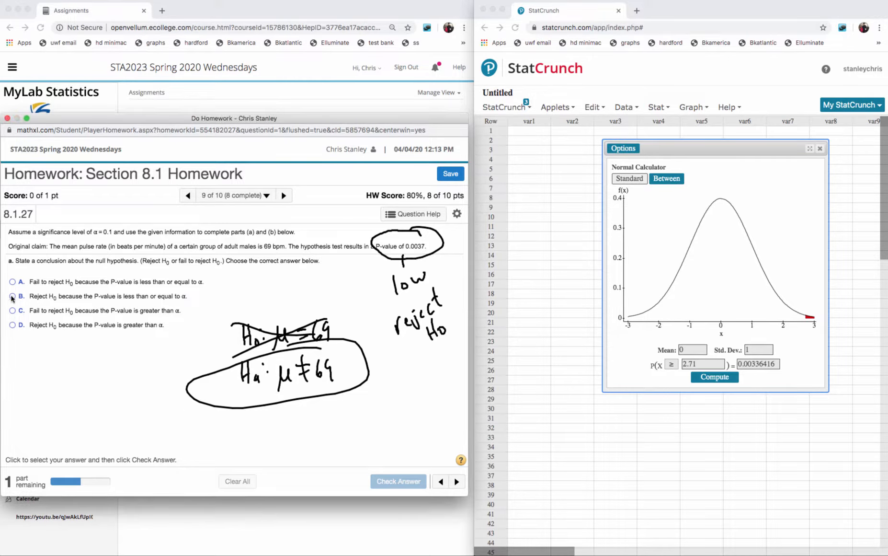
{"action": "left_click", "coordinate": [12, 296]}
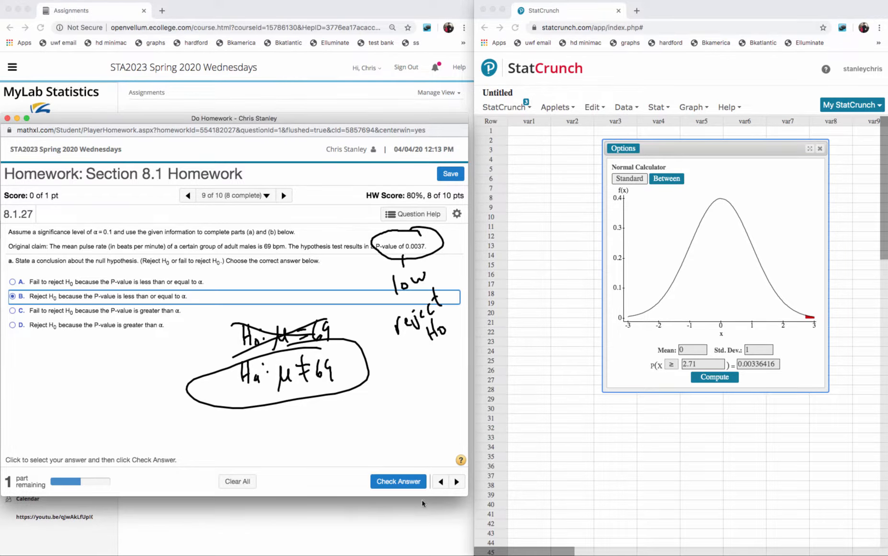
{"action": "left_click", "coordinate": [407, 485]}
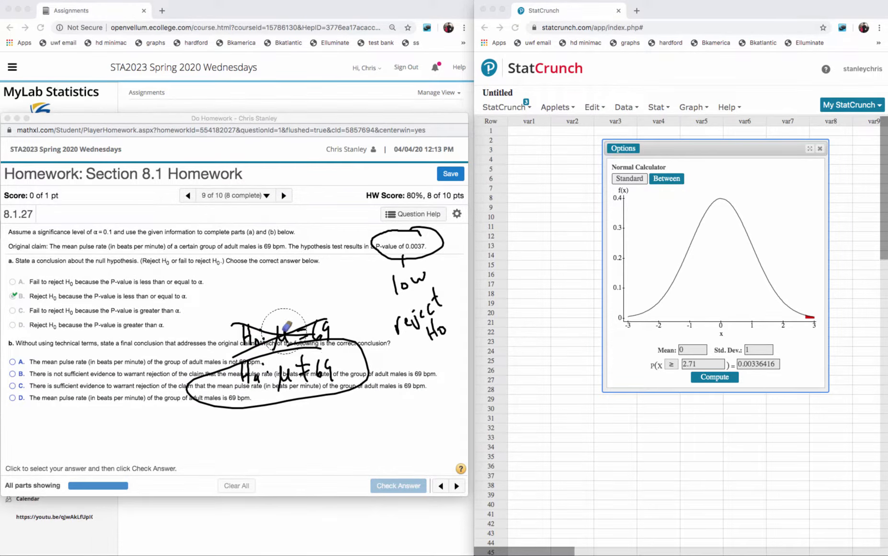
Step: Erase the hypotheses, answer part b with option C, sufficient evidence to reject the 69 bpm claim, check it and continue to the next question
{"action": "mouse_move", "coordinate": [284, 331]}
{"action": "left_mouse_down"}
{"action": "mouse_move", "coordinate": [243, 343]}
{"action": "mouse_move", "coordinate": [279, 408]}
{"action": "mouse_move", "coordinate": [273, 349]}
{"action": "mouse_move", "coordinate": [375, 346]}
{"action": "mouse_move", "coordinate": [410, 386]}
{"action": "left_mouse_up"}
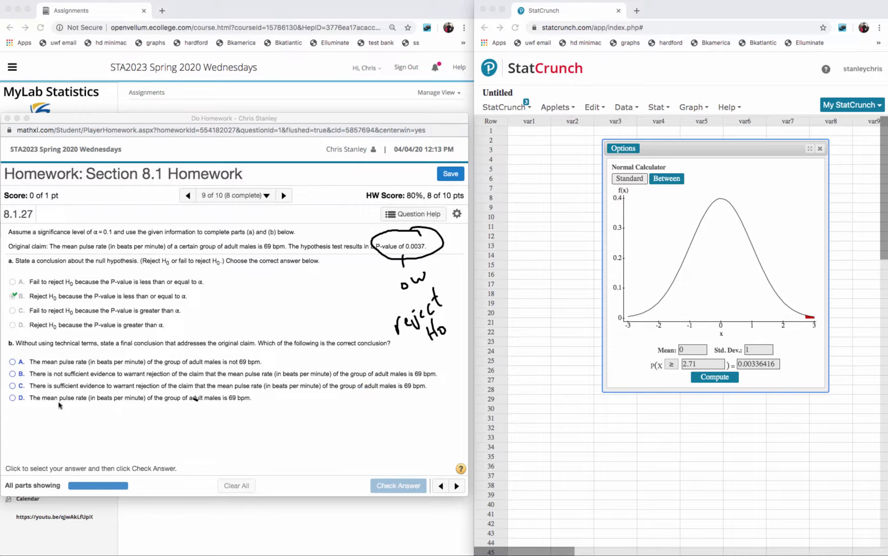
{"action": "left_click", "coordinate": [13, 386]}
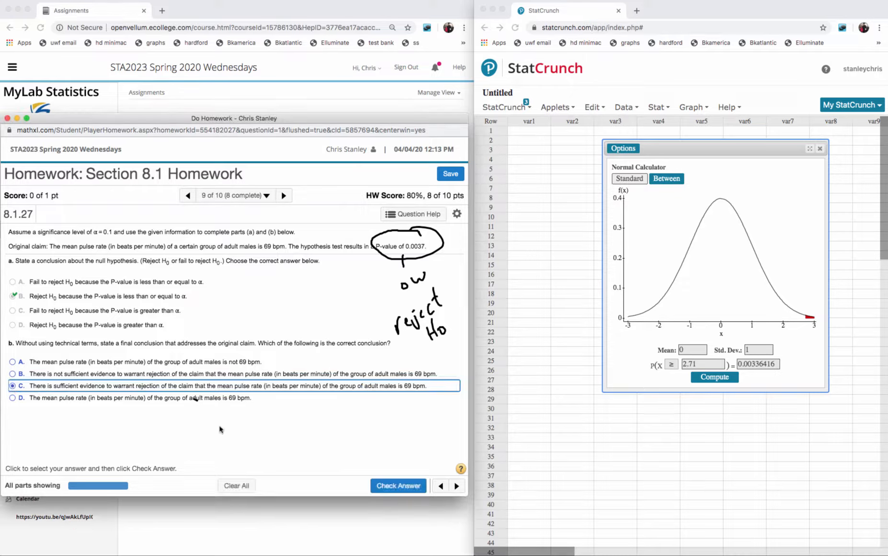
{"action": "left_click", "coordinate": [404, 484]}
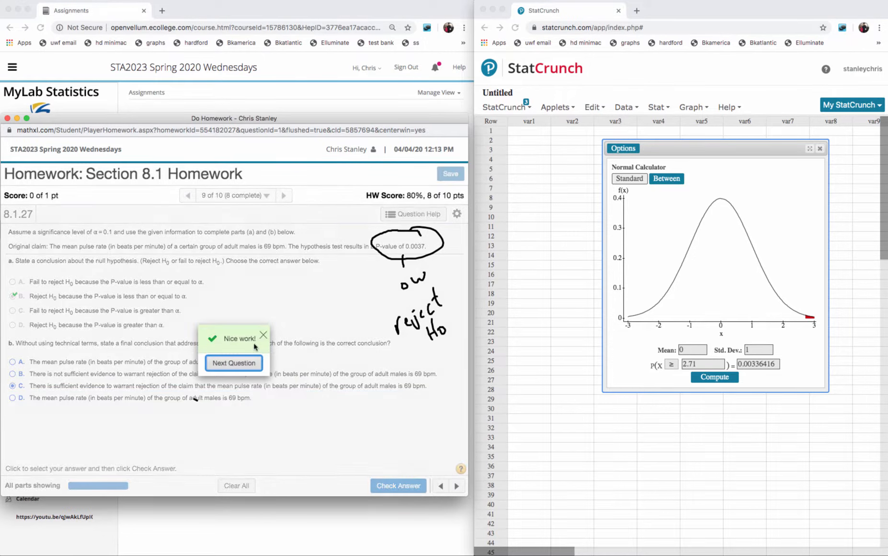
{"action": "left_click", "coordinate": [234, 362]}
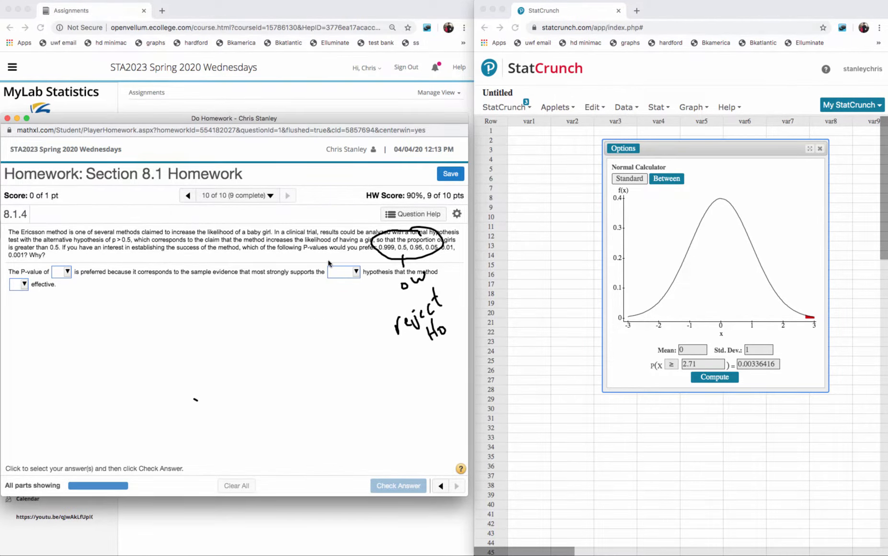
Step: Erase the old annotations and complete the 8.1.4 sentence with P-value 0.001, "alternative" hypothesis and method "is" effective
{"action": "left_click_drag", "start_coordinate": [434, 240], "coordinate": [378, 283]}
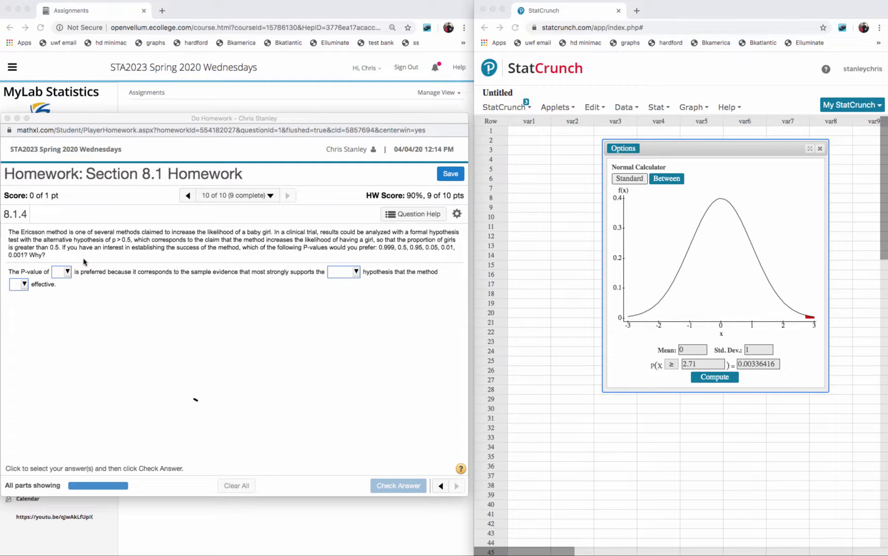
{"action": "left_click", "coordinate": [68, 273]}
{"action": "left_click", "coordinate": [68, 272]}
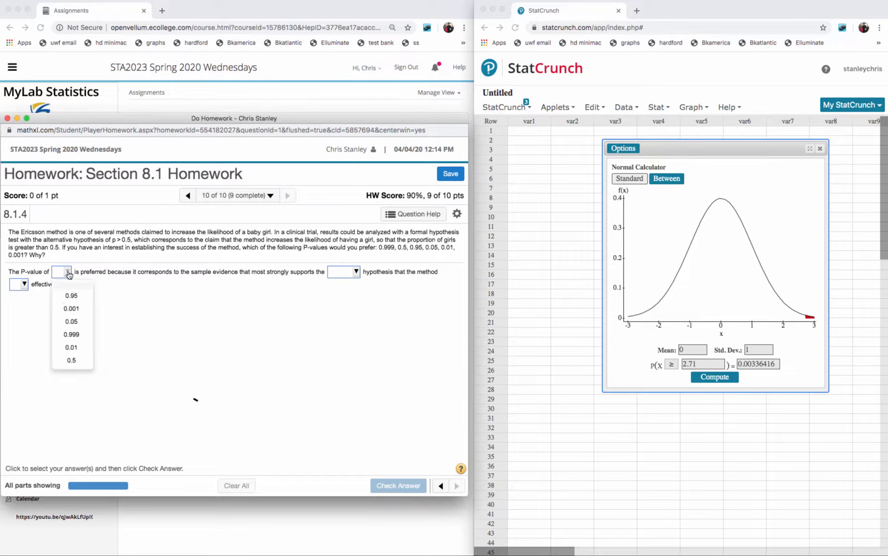
{"action": "left_click", "coordinate": [72, 309]}
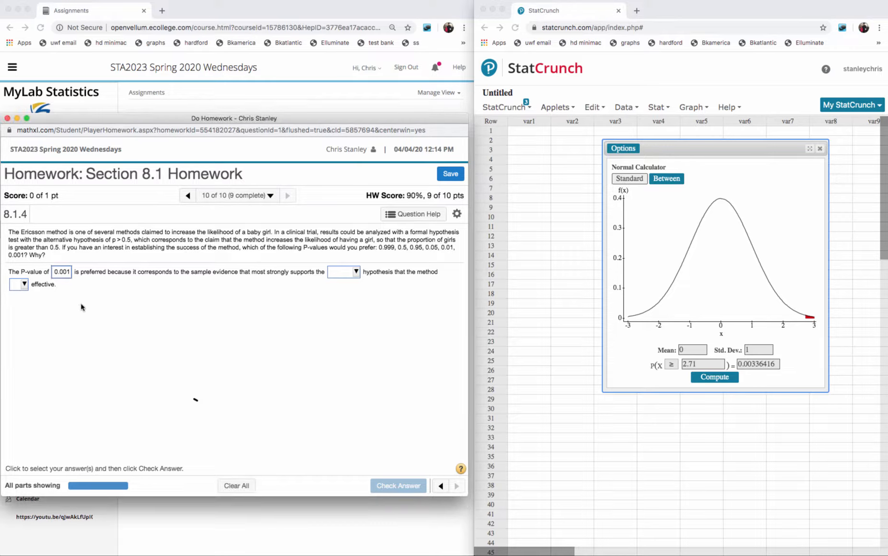
{"action": "left_click", "coordinate": [355, 272]}
{"action": "left_click", "coordinate": [360, 297]}
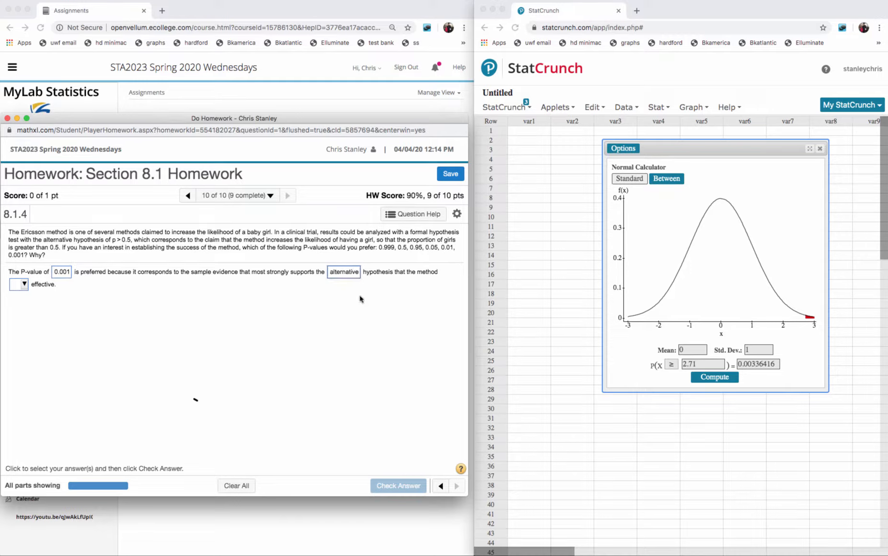
{"action": "left_click", "coordinate": [19, 285]}
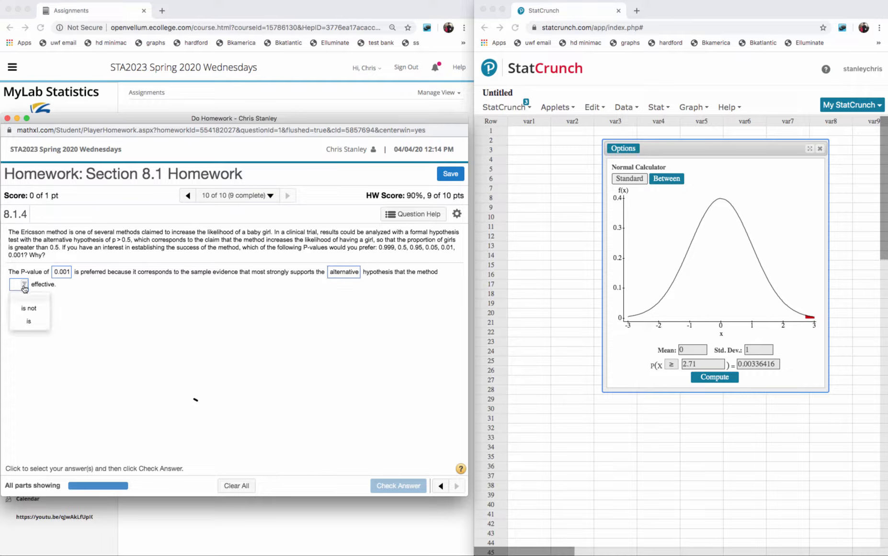
{"action": "left_click", "coordinate": [19, 301]}
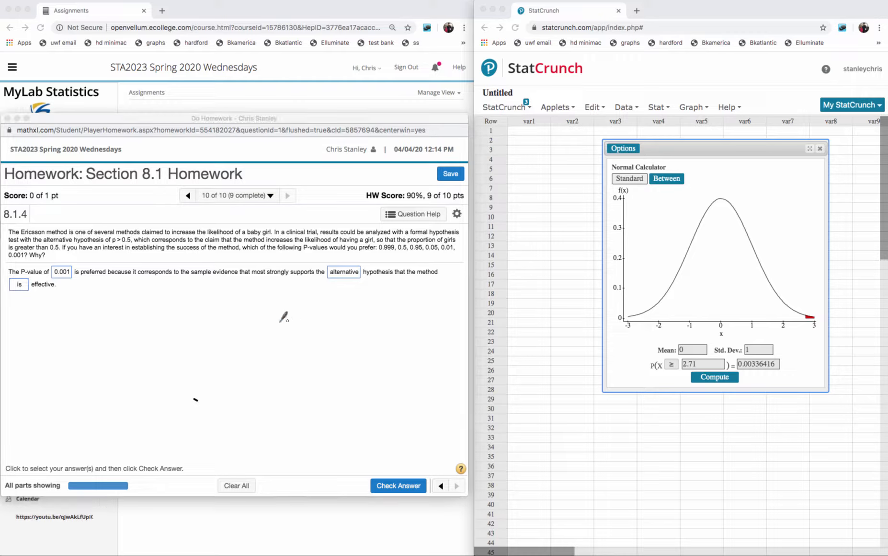
Step: Write the hypotheses H0: p = 0.5 and H1: p > 0.5 below the completed sentence
{"action": "left_click_drag", "start_coordinate": [262, 308], "coordinate": [265, 334]}
{"action": "mouse_move", "coordinate": [267, 311]}
{"action": "left_mouse_down"}
{"action": "mouse_move", "coordinate": [272, 330]}
{"action": "mouse_move", "coordinate": [290, 320]}
{"action": "mouse_move", "coordinate": [300, 338]}
{"action": "mouse_move", "coordinate": [315, 315]}
{"action": "mouse_move", "coordinate": [341, 320]}
{"action": "mouse_move", "coordinate": [330, 321]}
{"action": "left_mouse_up"}
{"action": "mouse_move", "coordinate": [264, 348]}
{"action": "left_mouse_down"}
{"action": "mouse_move", "coordinate": [275, 359]}
{"action": "mouse_move", "coordinate": [287, 350]}
{"action": "mouse_move", "coordinate": [299, 367]}
{"action": "mouse_move", "coordinate": [283, 369]}
{"action": "mouse_move", "coordinate": [298, 350]}
{"action": "mouse_move", "coordinate": [335, 352]}
{"action": "mouse_move", "coordinate": [352, 338]}
{"action": "left_mouse_up"}
{"action": "left_click", "coordinate": [288, 355]}
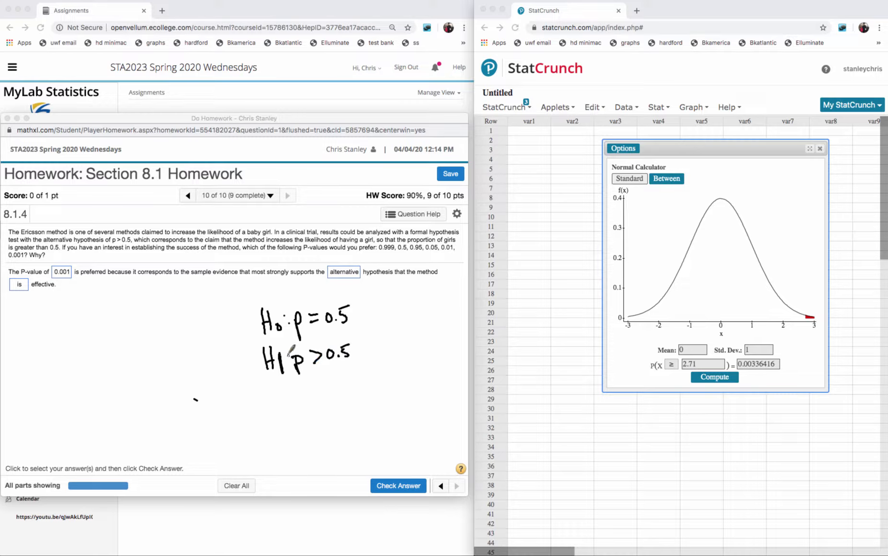
{"action": "left_click", "coordinate": [288, 362]}
Step: Circle H1, mark H0 with an X and "want", write "smallest p-value" beside them, and strike out H0
{"action": "mouse_move", "coordinate": [364, 335]}
{"action": "left_mouse_down"}
{"action": "mouse_move", "coordinate": [250, 364]}
{"action": "mouse_move", "coordinate": [371, 331]}
{"action": "mouse_move", "coordinate": [350, 333]}
{"action": "left_mouse_up"}
{"action": "mouse_move", "coordinate": [238, 316]}
{"action": "left_mouse_down"}
{"action": "mouse_move", "coordinate": [252, 331]}
{"action": "mouse_move", "coordinate": [237, 332]}
{"action": "mouse_move", "coordinate": [250, 293]}
{"action": "mouse_move", "coordinate": [281, 286]}
{"action": "left_mouse_up"}
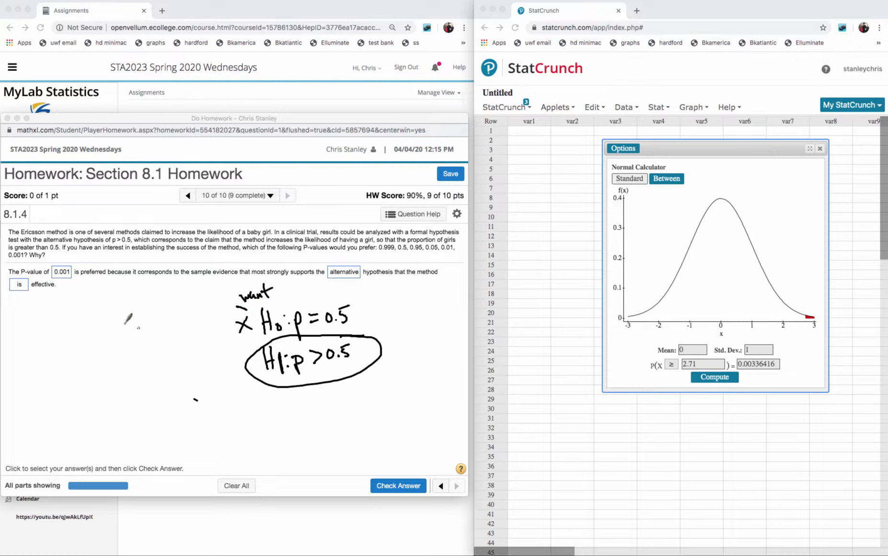
{"action": "left_click_drag", "start_coordinate": [109, 310], "coordinate": [99, 328]}
{"action": "mouse_move", "coordinate": [111, 317]}
{"action": "left_mouse_down"}
{"action": "mouse_move", "coordinate": [153, 289]}
{"action": "mouse_move", "coordinate": [143, 317]}
{"action": "mouse_move", "coordinate": [185, 293]}
{"action": "mouse_move", "coordinate": [190, 299]}
{"action": "left_mouse_up"}
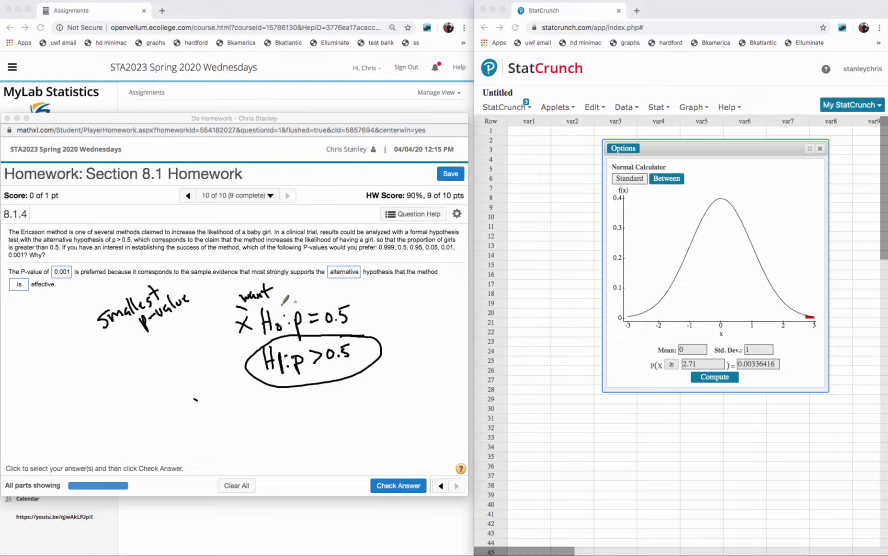
{"action": "mouse_move", "coordinate": [268, 317]}
{"action": "left_mouse_down"}
{"action": "mouse_move", "coordinate": [348, 312]}
{"action": "mouse_move", "coordinate": [332, 301]}
{"action": "mouse_move", "coordinate": [307, 323]}
{"action": "mouse_move", "coordinate": [317, 390]}
{"action": "mouse_move", "coordinate": [333, 334]}
{"action": "mouse_move", "coordinate": [271, 378]}
{"action": "mouse_move", "coordinate": [400, 321]}
{"action": "left_mouse_up"}
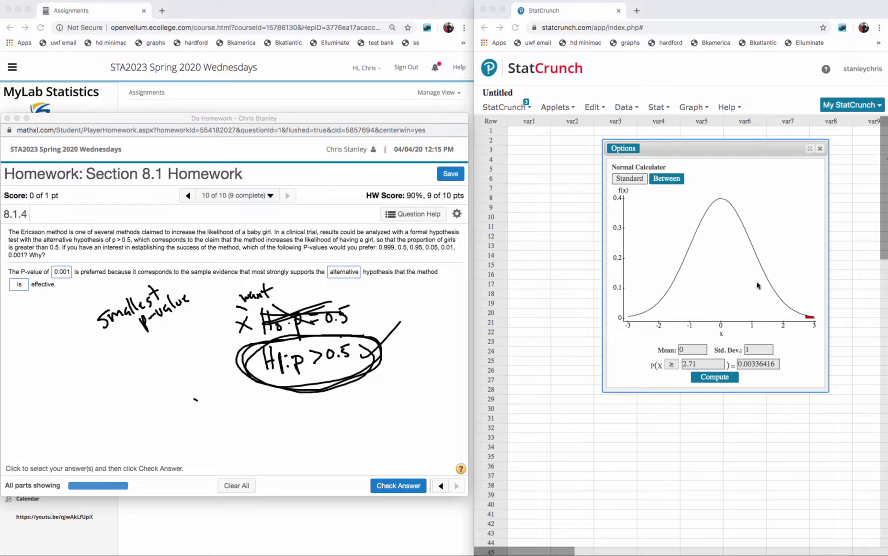
Step: Clear all handwritten annotations from the 8.1.4 page
{"action": "key", "text": "Delete"}
{"action": "mouse_move", "coordinate": [397, 320]}
{"action": "left_mouse_down"}
{"action": "mouse_move", "coordinate": [353, 360]}
{"action": "mouse_move", "coordinate": [346, 342]}
{"action": "left_mouse_up"}
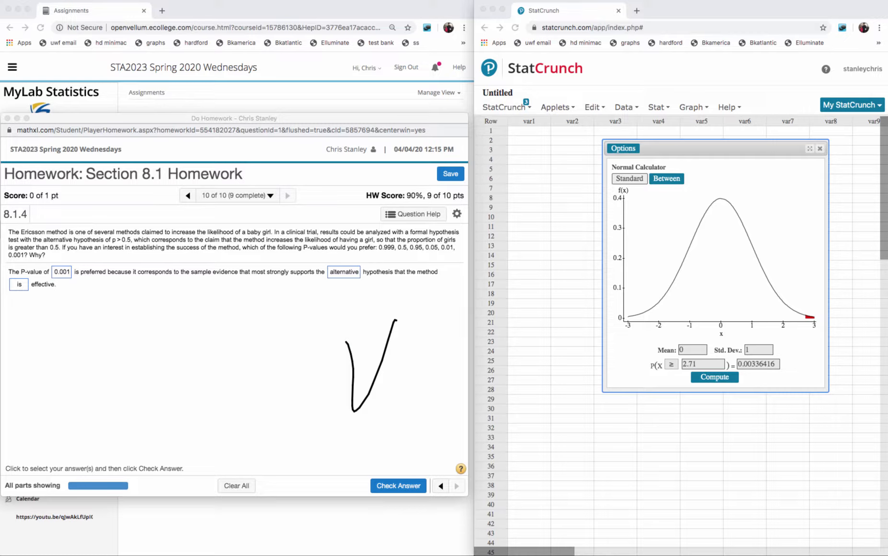
{"action": "key", "text": "Delete"}
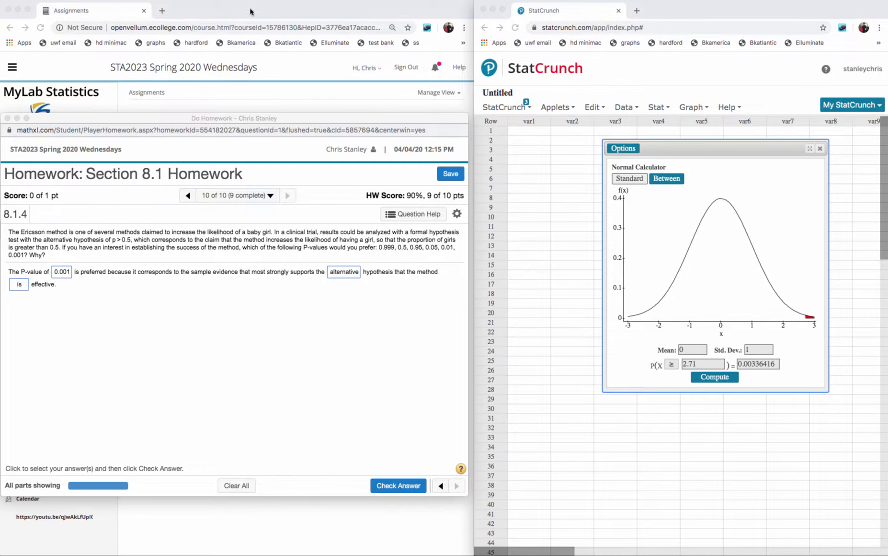
Step: Open Question 1 of the Section 8.2 Homework from the course assignments, leaving the 8.1 exercise page
{"action": "left_click_drag", "start_coordinate": [264, 8], "coordinate": [250, 53]}
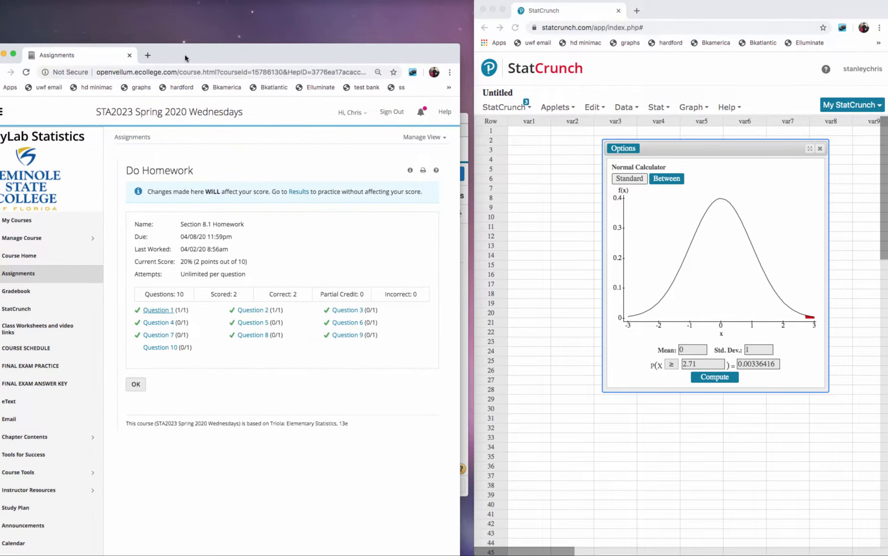
{"action": "left_click_drag", "start_coordinate": [187, 56], "coordinate": [199, 17]}
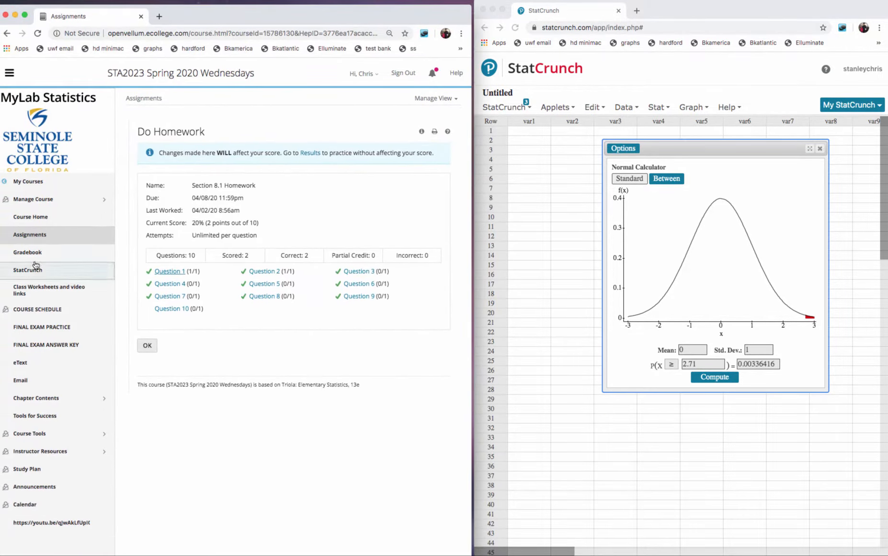
{"action": "left_click", "coordinate": [34, 235]}
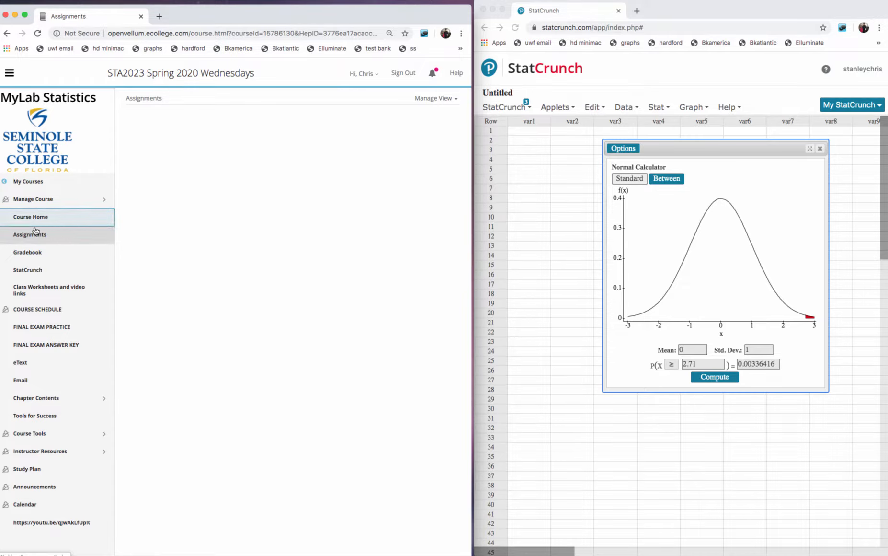
{"action": "scroll", "coordinate": [289, 367], "scroll_direction": "down", "scroll_amount": 3}
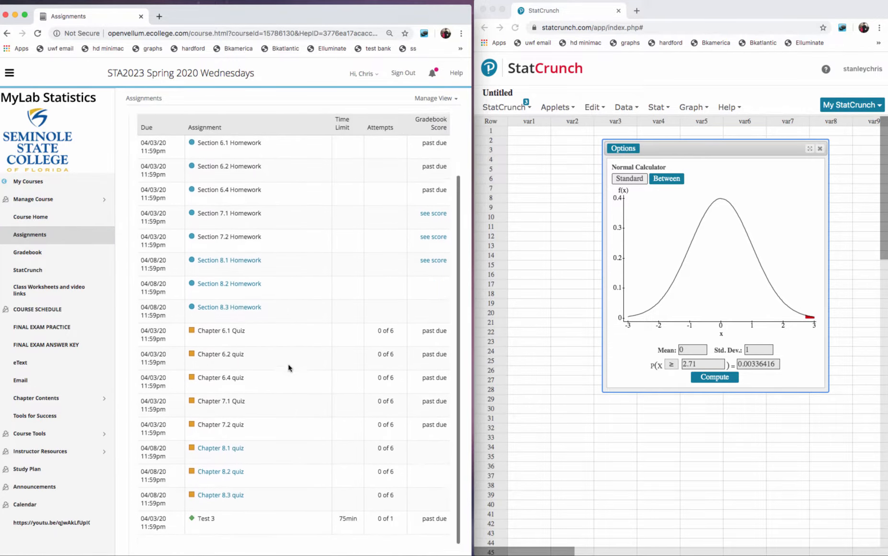
{"action": "left_click", "coordinate": [229, 295]}
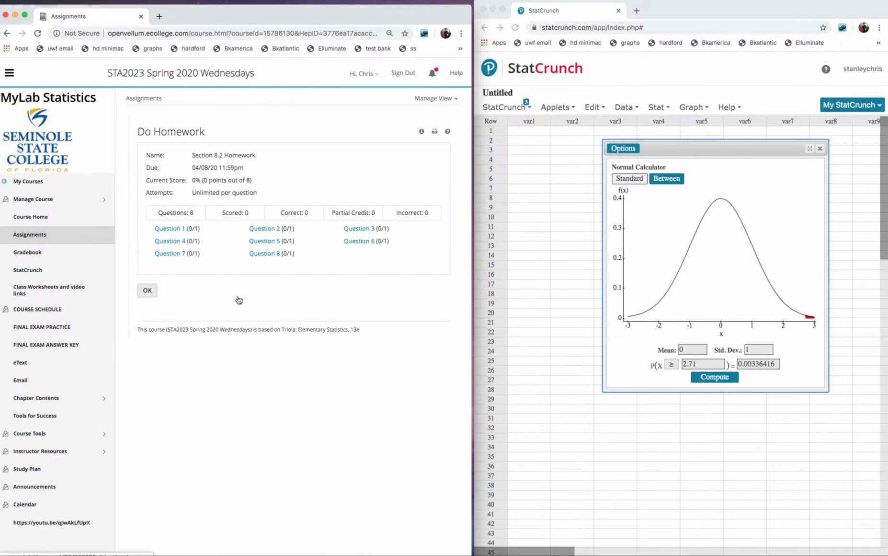
{"action": "left_click", "coordinate": [177, 230]}
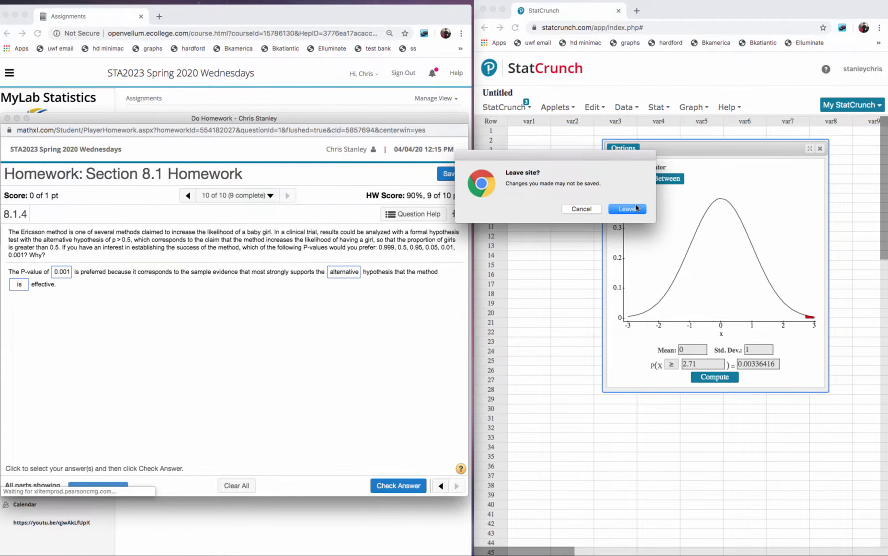
{"action": "left_click", "coordinate": [627, 208]}
Step: Close the Normal Calculator in StatCrunch and move the homework window so the whole 8.2.5 exercise is readable
{"action": "left_click", "coordinate": [822, 152]}
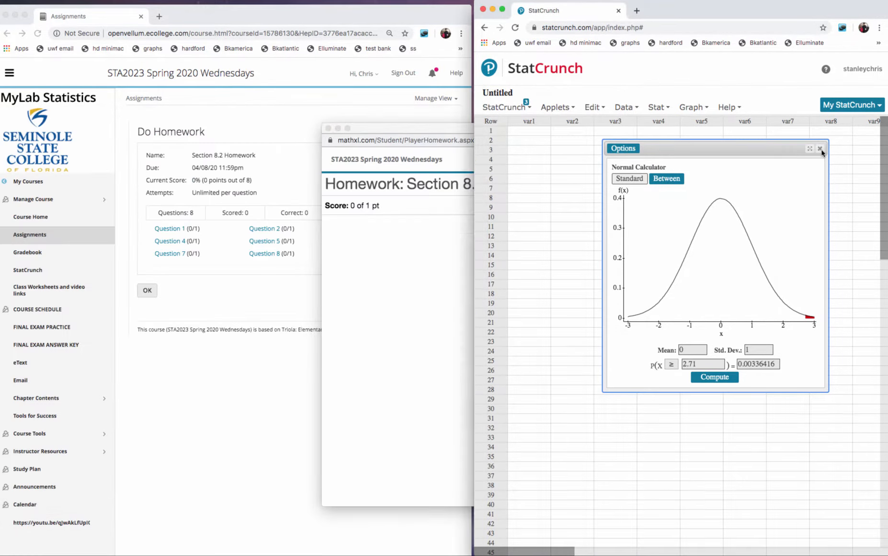
{"action": "left_click", "coordinate": [822, 152]}
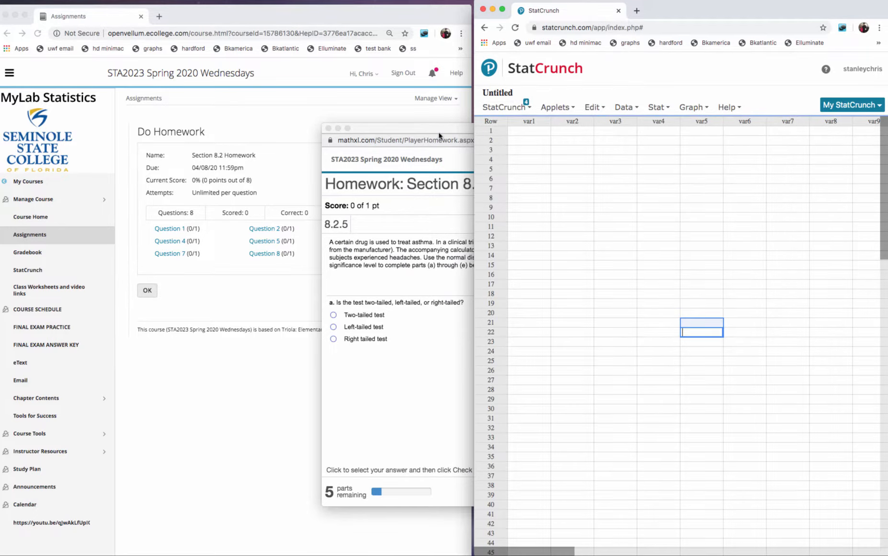
{"action": "left_click_drag", "start_coordinate": [439, 136], "coordinate": [116, 93]}
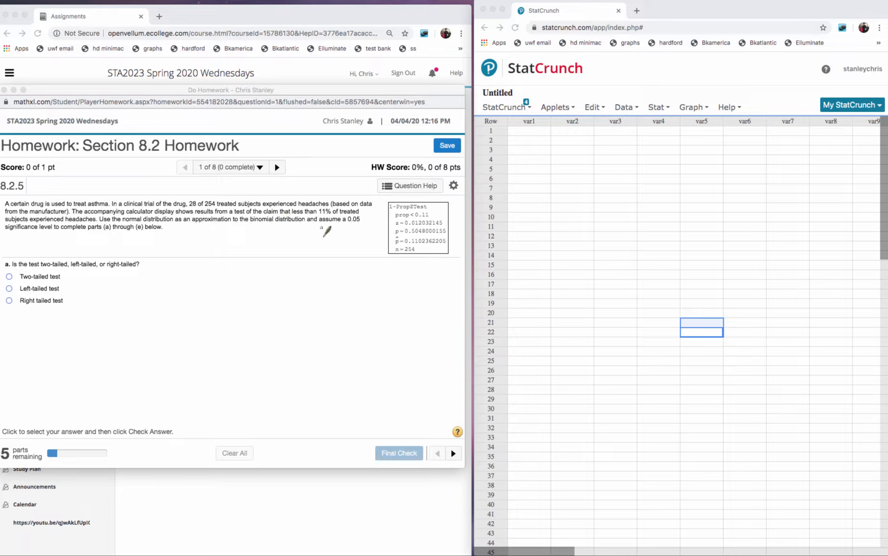
Step: Write the alternative hypothesis H1: p < 0.11 beside the answer choices of exercise 8.2.5
{"action": "left_click_drag", "start_coordinate": [314, 307], "coordinate": [315, 331]}
{"action": "mouse_move", "coordinate": [321, 309]}
{"action": "left_mouse_down"}
{"action": "mouse_move", "coordinate": [321, 332]}
{"action": "mouse_move", "coordinate": [321, 317]}
{"action": "mouse_move", "coordinate": [331, 334]}
{"action": "mouse_move", "coordinate": [364, 321]}
{"action": "left_mouse_up"}
{"action": "left_click", "coordinate": [329, 311]}
{"action": "left_click", "coordinate": [334, 322]}
{"action": "left_click_drag", "start_coordinate": [373, 311], "coordinate": [398, 317]}
{"action": "left_click", "coordinate": [381, 319]}
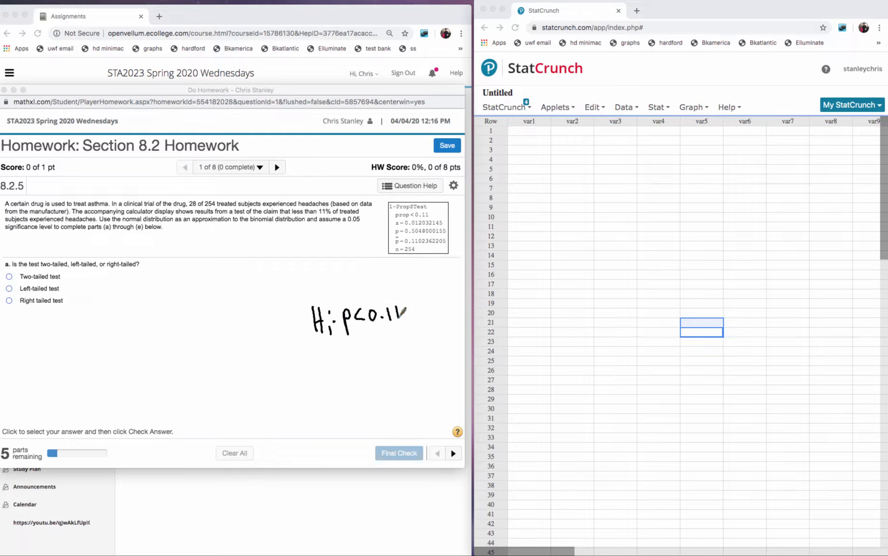
Step: Write the null hypothesis H0: p = 0.11 above the alternative hypothesis
{"action": "mouse_move", "coordinate": [310, 275]}
{"action": "left_mouse_down"}
{"action": "mouse_move", "coordinate": [311, 294]}
{"action": "mouse_move", "coordinate": [322, 293]}
{"action": "left_mouse_up"}
{"action": "mouse_move", "coordinate": [311, 285]}
{"action": "left_mouse_down"}
{"action": "mouse_move", "coordinate": [350, 301]}
{"action": "mouse_move", "coordinate": [356, 283]}
{"action": "left_mouse_up"}
{"action": "left_click", "coordinate": [338, 279]}
{"action": "left_click", "coordinate": [339, 287]}
{"action": "mouse_move", "coordinate": [363, 283]}
{"action": "left_mouse_down"}
{"action": "mouse_move", "coordinate": [379, 277]}
{"action": "mouse_move", "coordinate": [399, 289]}
{"action": "left_mouse_up"}
{"action": "left_click", "coordinate": [387, 288]}
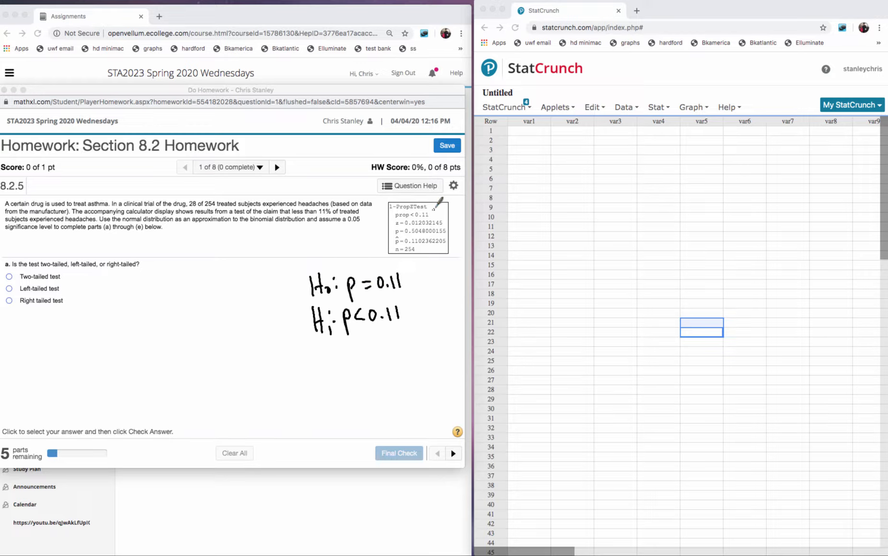
Step: Tick prop < 0.11, label H1's inequality "less" with arrows, then answer part a with Left-tailed test and check it
{"action": "left_click_drag", "start_coordinate": [431, 210], "coordinate": [438, 208]}
{"action": "mouse_move", "coordinate": [368, 346]}
{"action": "left_mouse_down"}
{"action": "mouse_move", "coordinate": [361, 325]}
{"action": "mouse_move", "coordinate": [375, 367]}
{"action": "mouse_move", "coordinate": [394, 365]}
{"action": "mouse_move", "coordinate": [380, 383]}
{"action": "mouse_move", "coordinate": [393, 373]}
{"action": "left_mouse_up"}
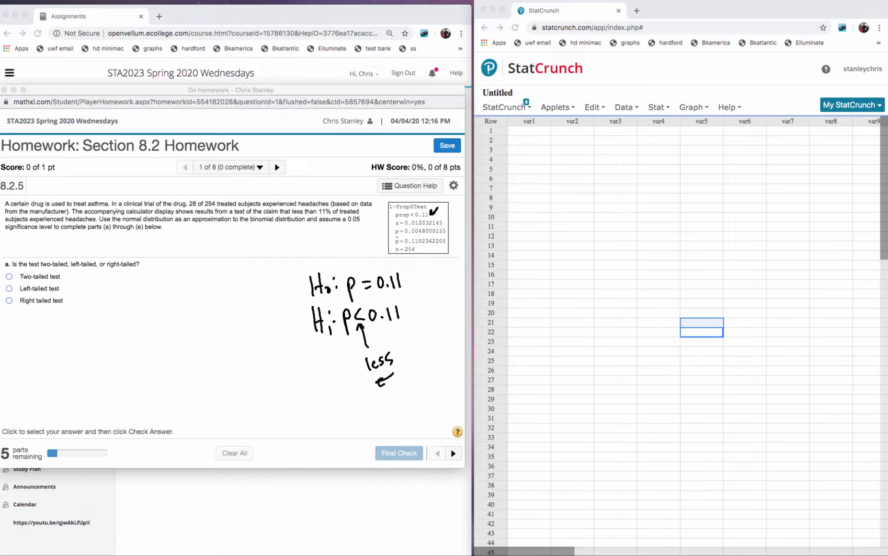
{"action": "left_click", "coordinate": [9, 290]}
{"action": "left_click", "coordinate": [399, 452]}
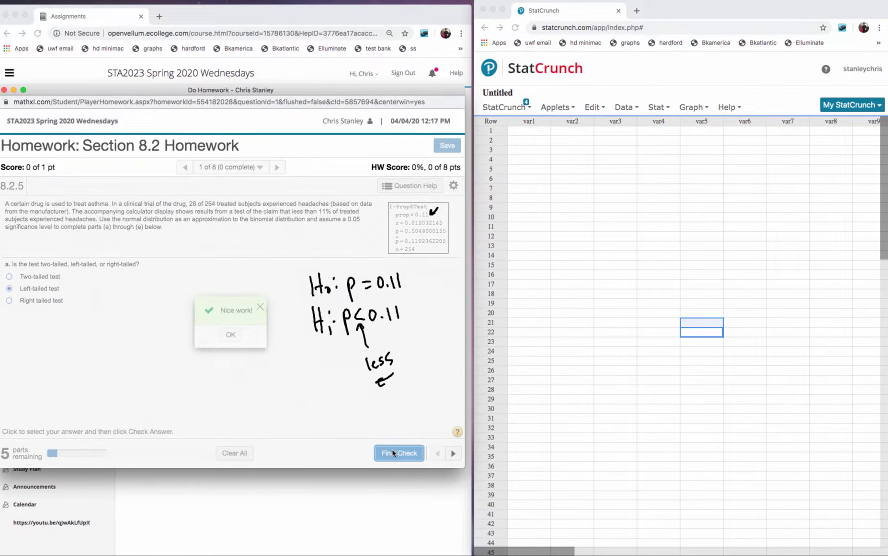
Step: Dismiss the part a feedback to continue to part b of exercise 8.2.5
{"action": "left_click", "coordinate": [230, 335]}
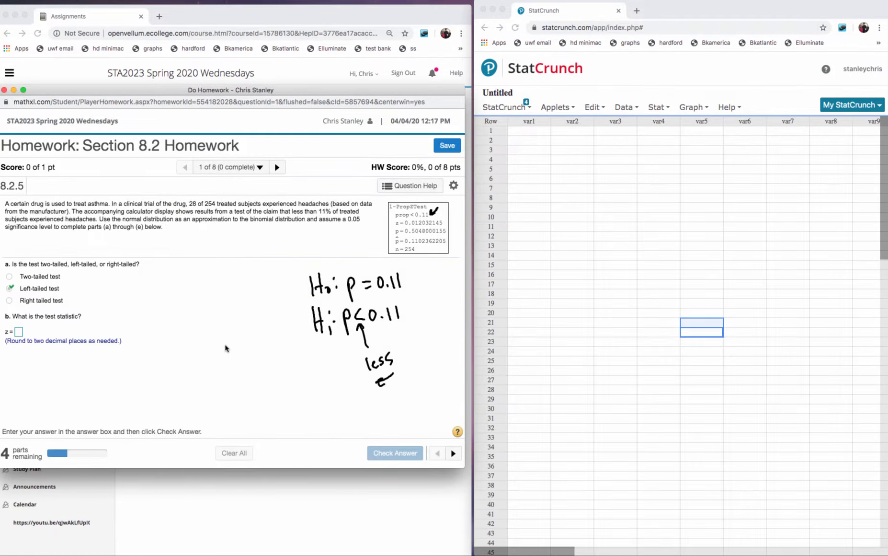
{"action": "left_click", "coordinate": [659, 112]}
{"action": "left_click", "coordinate": [659, 109]}
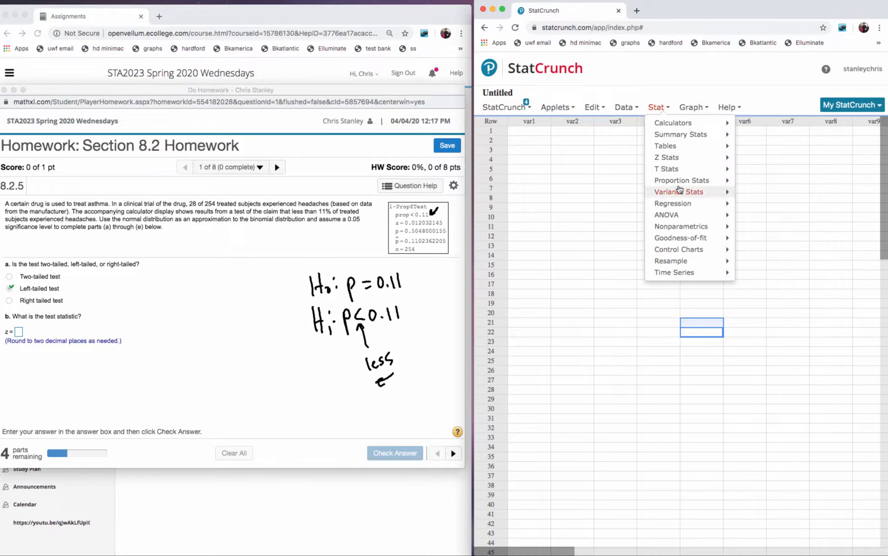
{"action": "mouse_move", "coordinate": [692, 182]}
{"action": "left_click", "coordinate": [437, 267]}
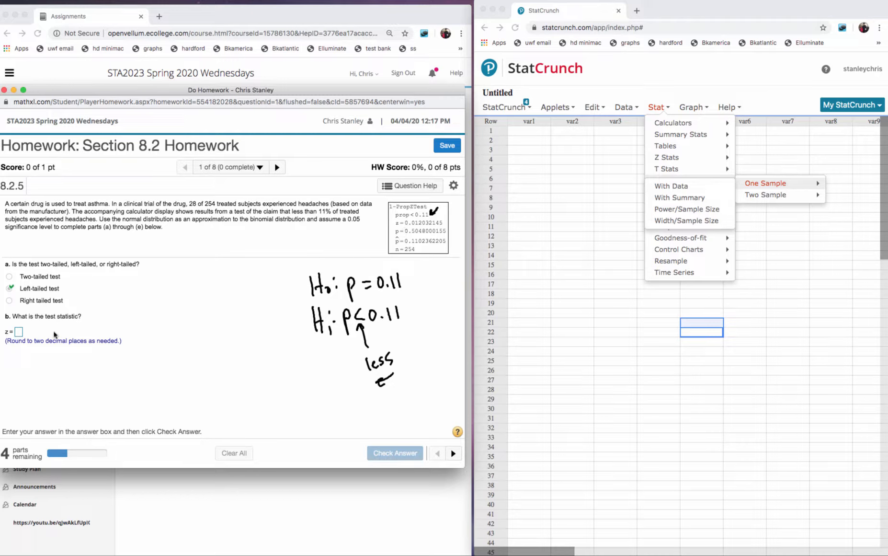
Step: Answer part b with a test statistic of z = 0.01, check it and continue to part c
{"action": "left_click", "coordinate": [19, 331]}
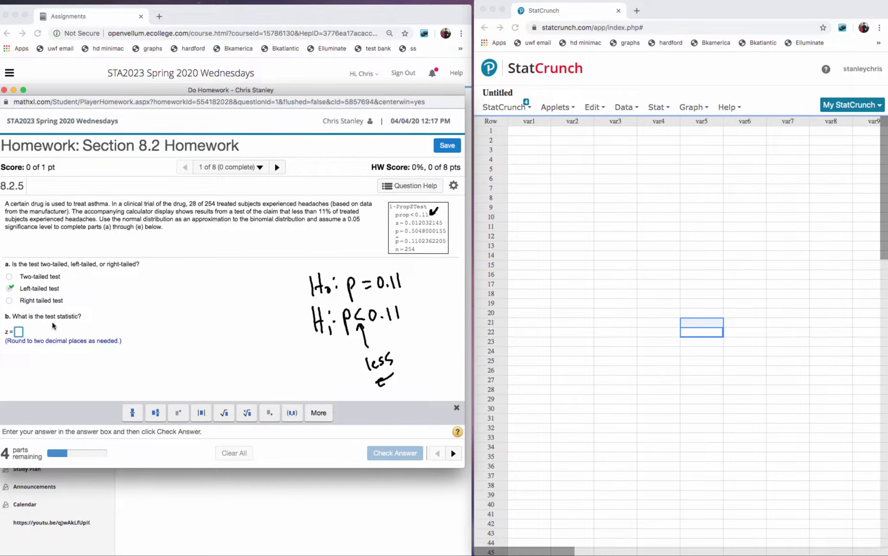
{"action": "type", "text": "0"}
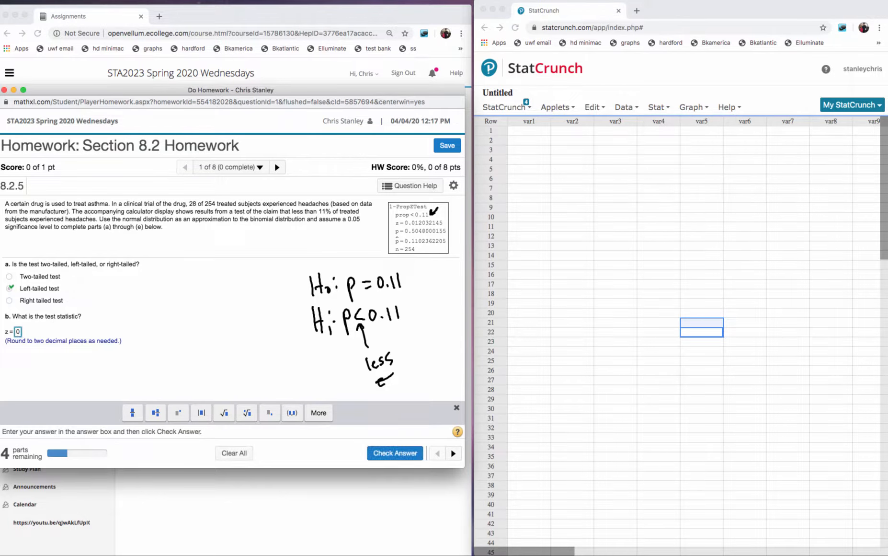
{"action": "type", "text": ".01"}
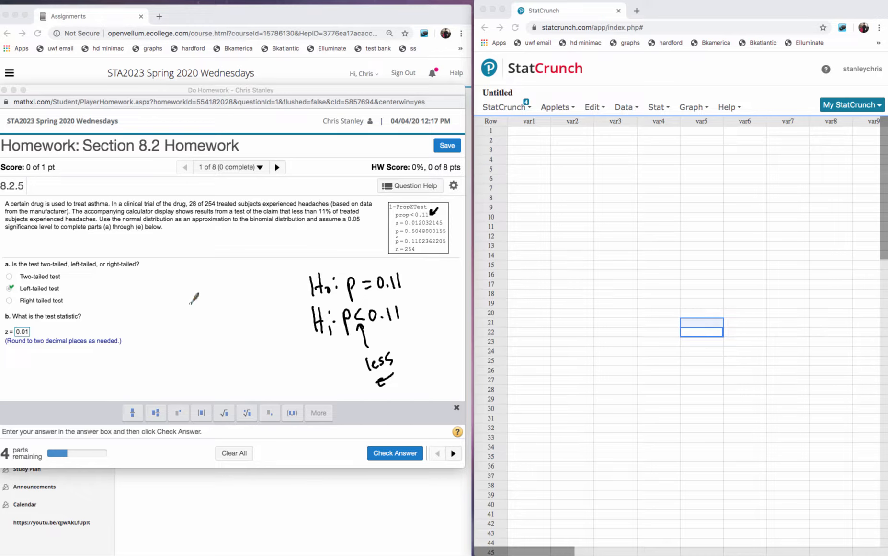
{"action": "key", "text": "Return"}
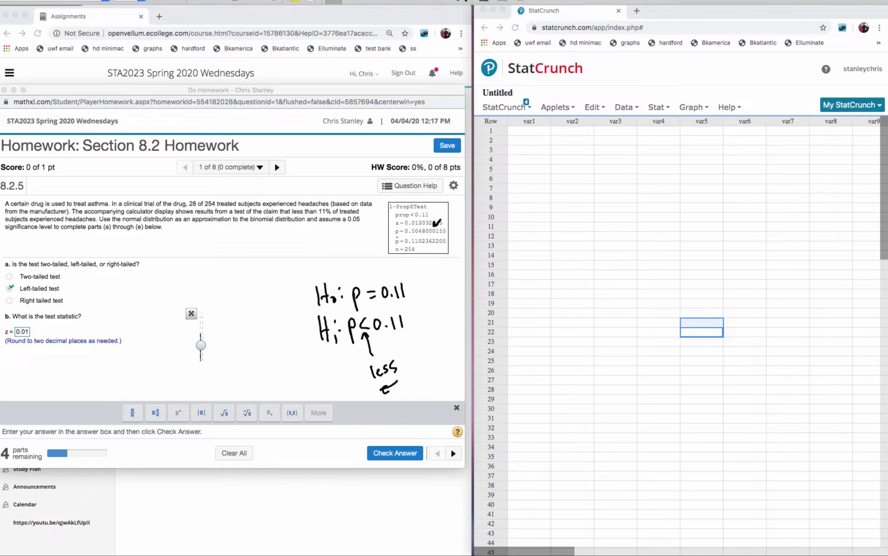
{"action": "key", "text": "Escape"}
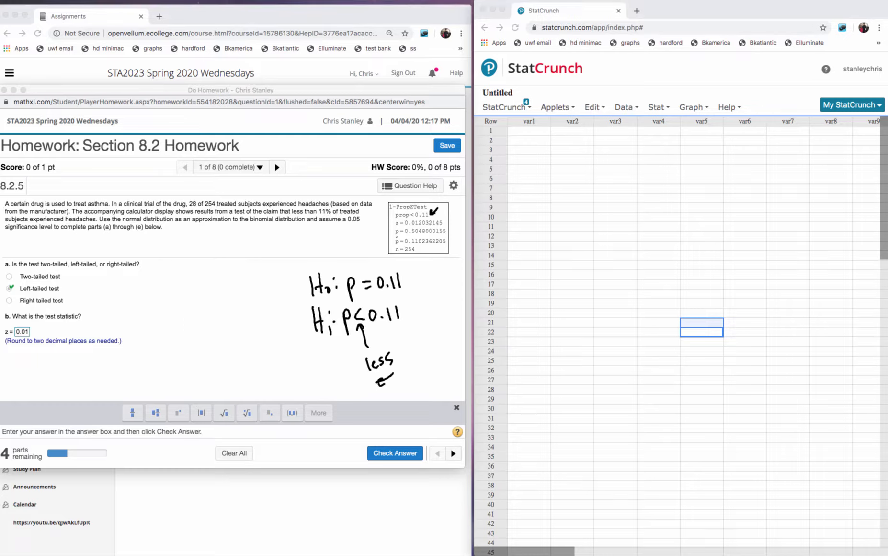
{"action": "left_click", "coordinate": [392, 453]}
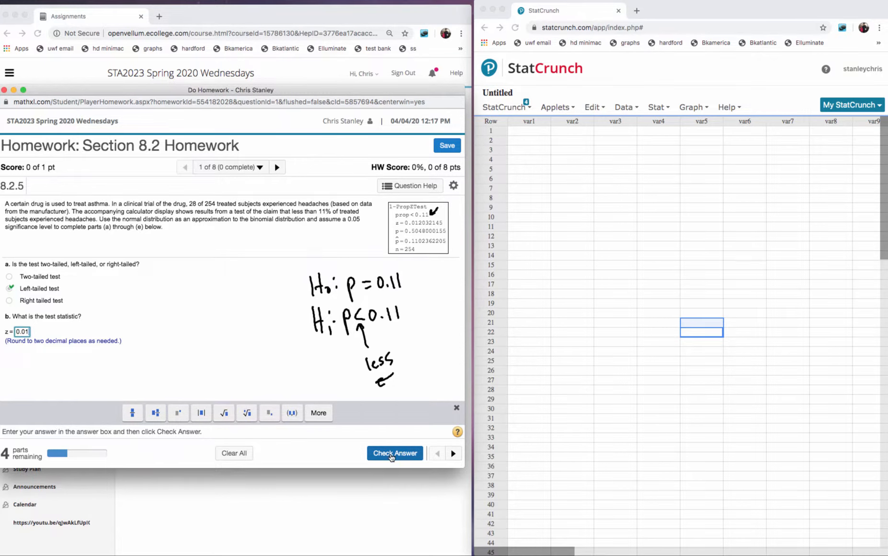
{"action": "left_click", "coordinate": [391, 453]}
{"action": "left_click", "coordinate": [230, 336]}
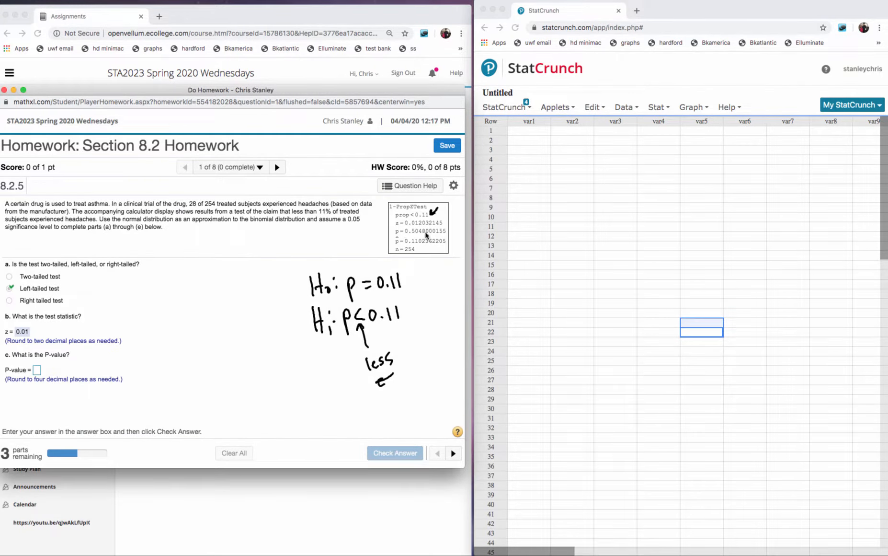
Step: Answer part c with a P-value of 0.5048, check it and continue to part d
{"action": "left_click", "coordinate": [37, 371]}
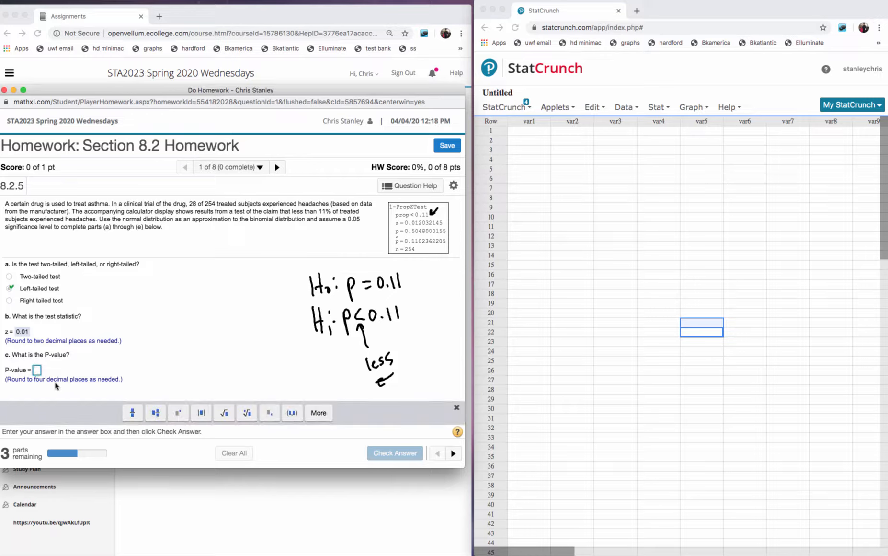
{"action": "type", "text": "."}
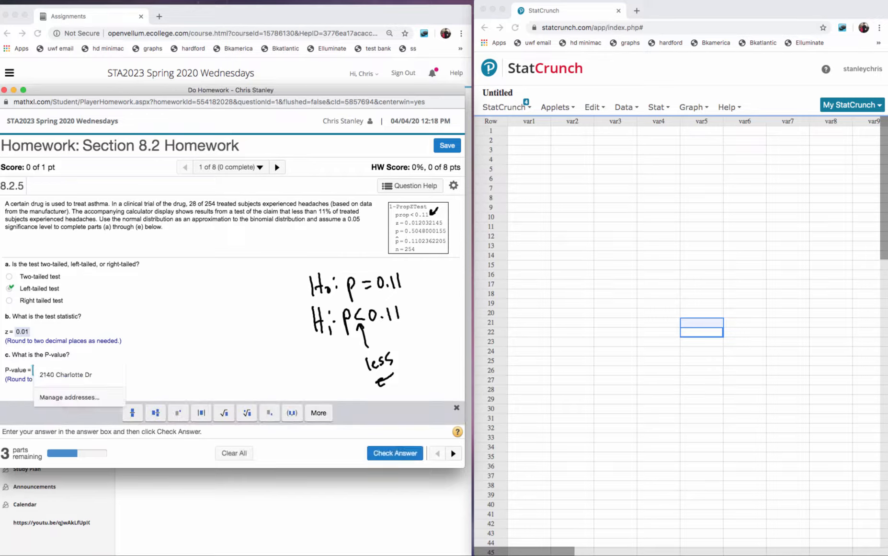
{"action": "type", "text": "5048"}
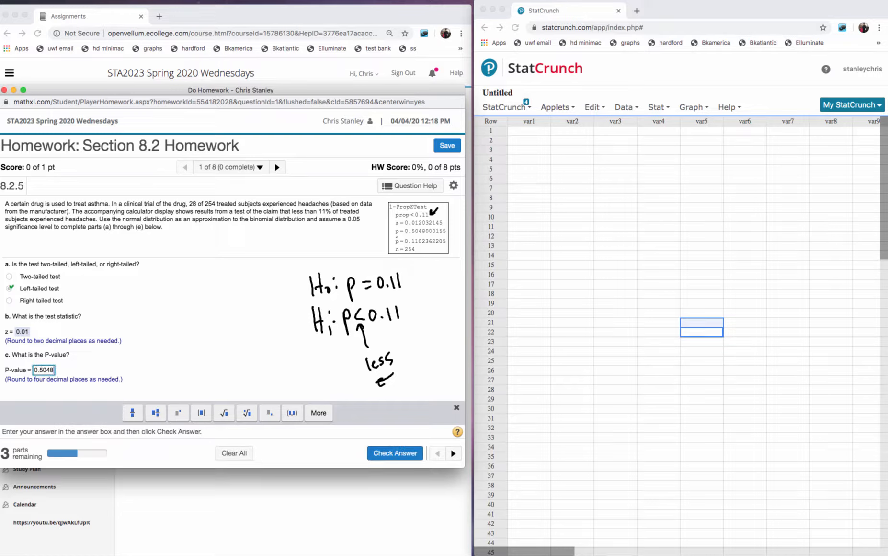
{"action": "left_click", "coordinate": [388, 461]}
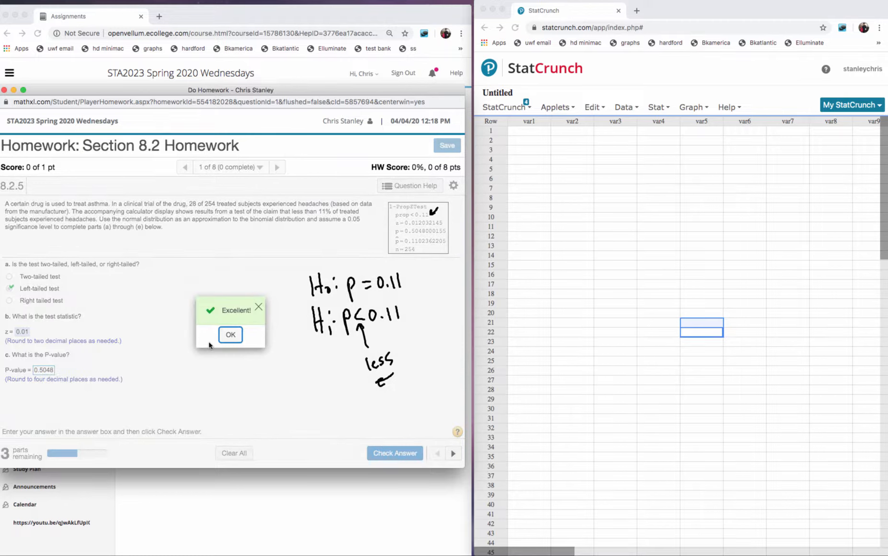
{"action": "left_click", "coordinate": [230, 335]}
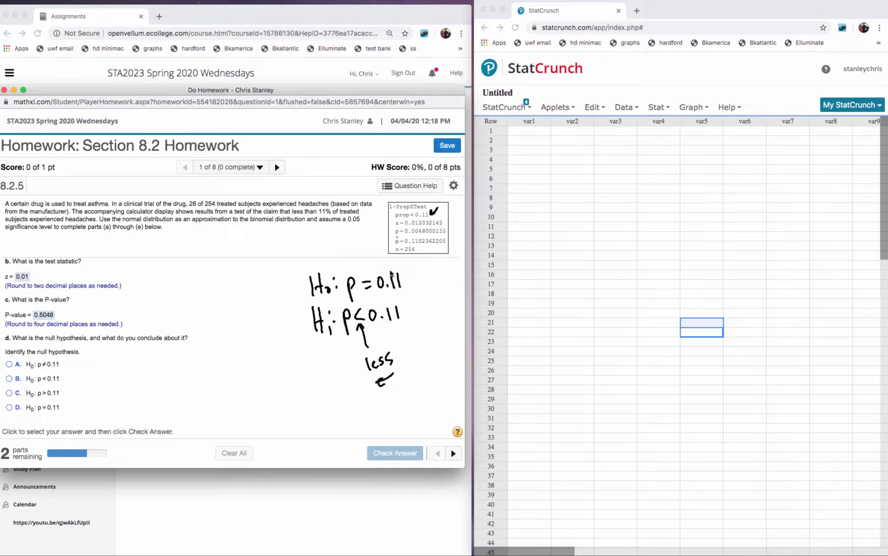
Step: Identify the null hypothesis in part d as H0: p = 0.11 and check the answer
{"action": "left_click", "coordinate": [8, 407]}
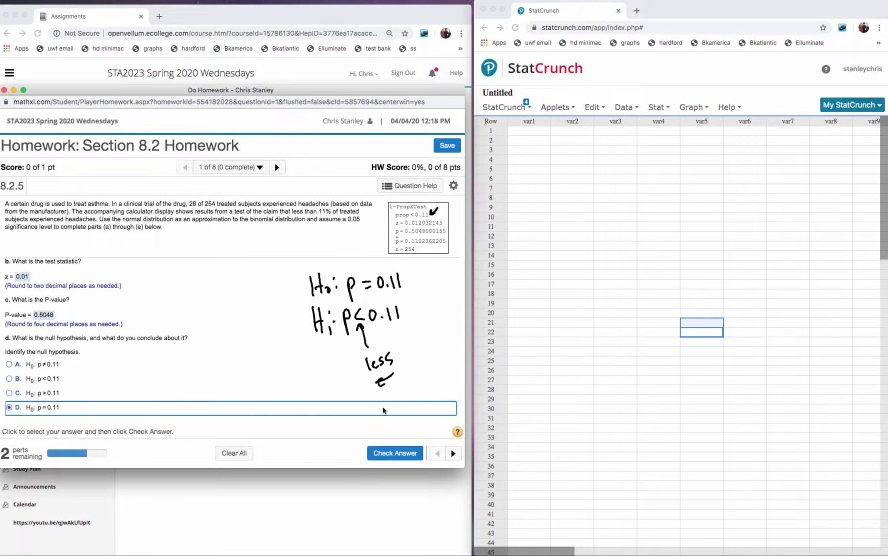
{"action": "left_click", "coordinate": [400, 453]}
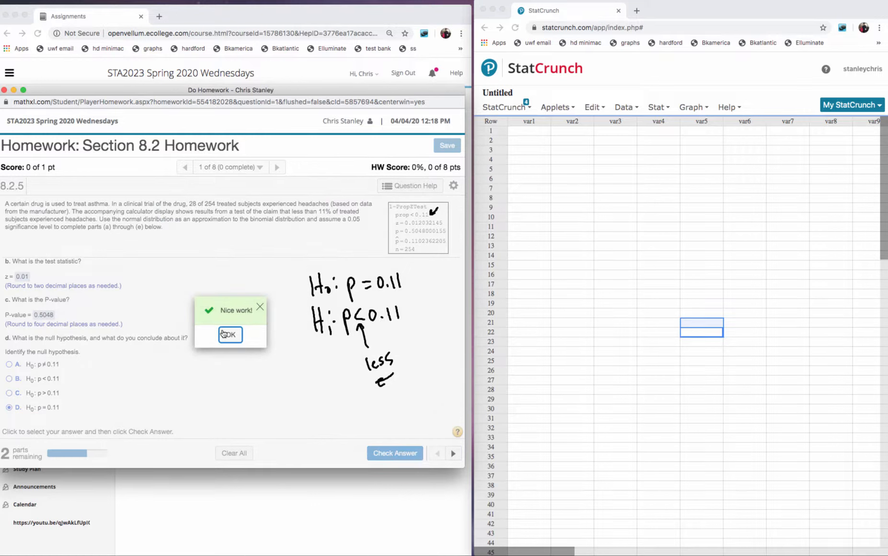
{"action": "left_click", "coordinate": [230, 334]}
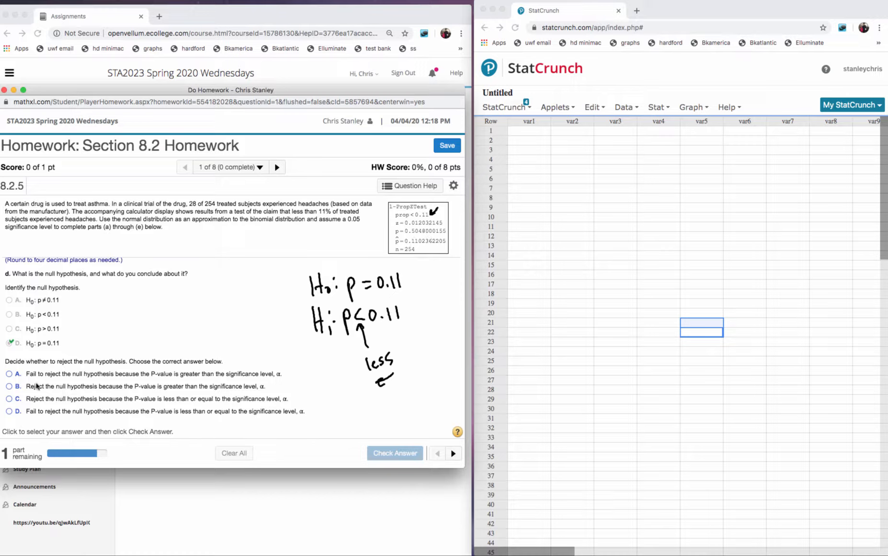
Step: Choose to fail to reject the null hypothesis because the P-value is greater than the significance level, and check the answer
{"action": "left_click", "coordinate": [10, 375]}
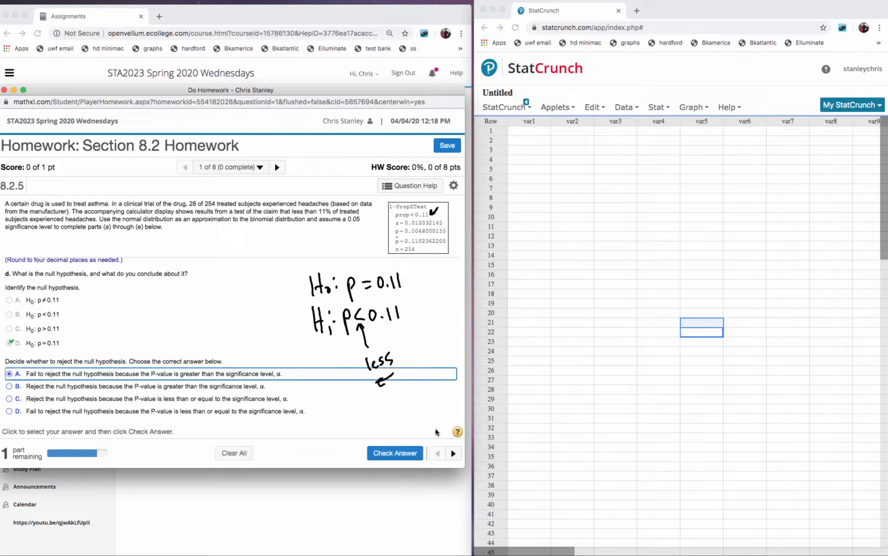
{"action": "left_click", "coordinate": [399, 450]}
{"action": "left_click", "coordinate": [232, 336]}
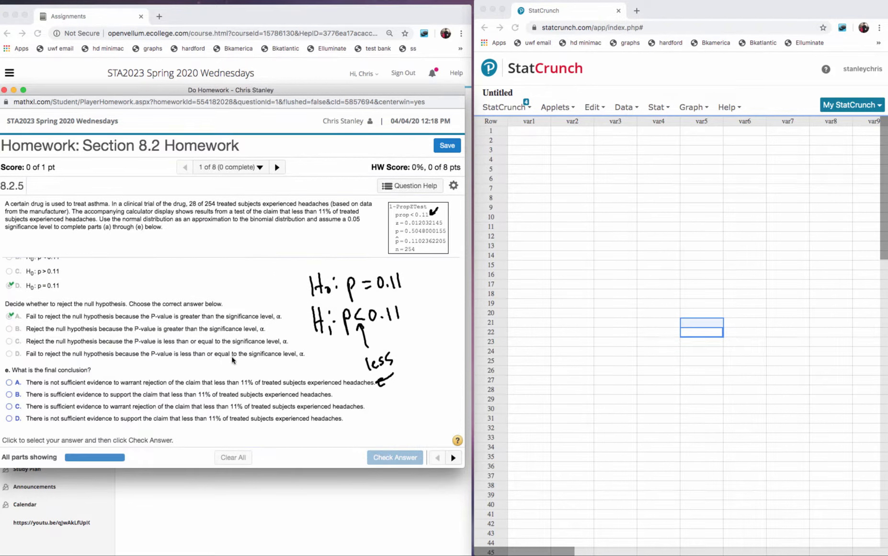
Step: Answer part e with not sufficient evidence to support the claim of less than 11%, check it and go to the next question
{"action": "left_click", "coordinate": [8, 382]}
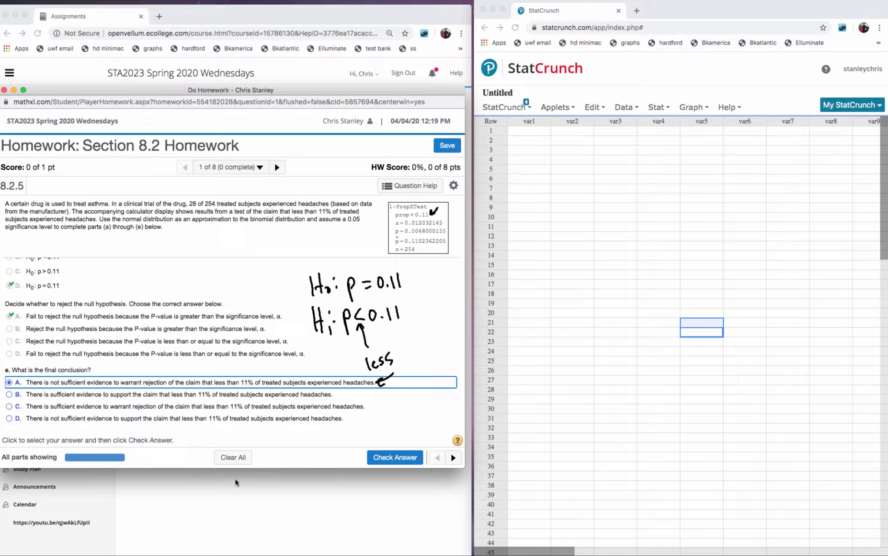
{"action": "left_click", "coordinate": [14, 422]}
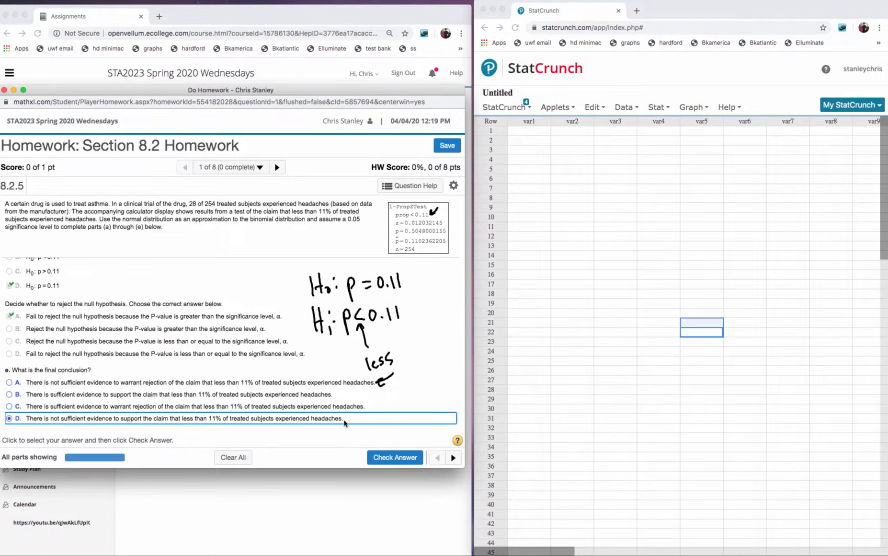
{"action": "left_click", "coordinate": [401, 457]}
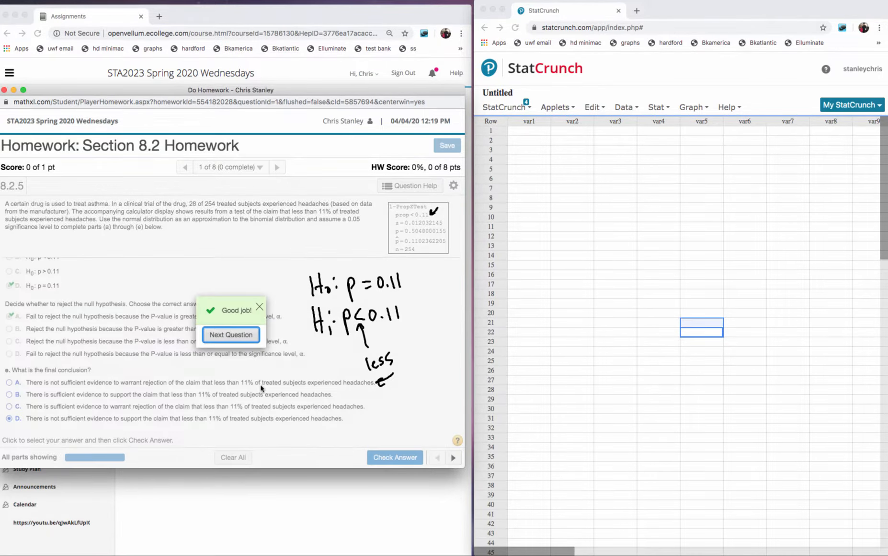
{"action": "left_click", "coordinate": [233, 334]}
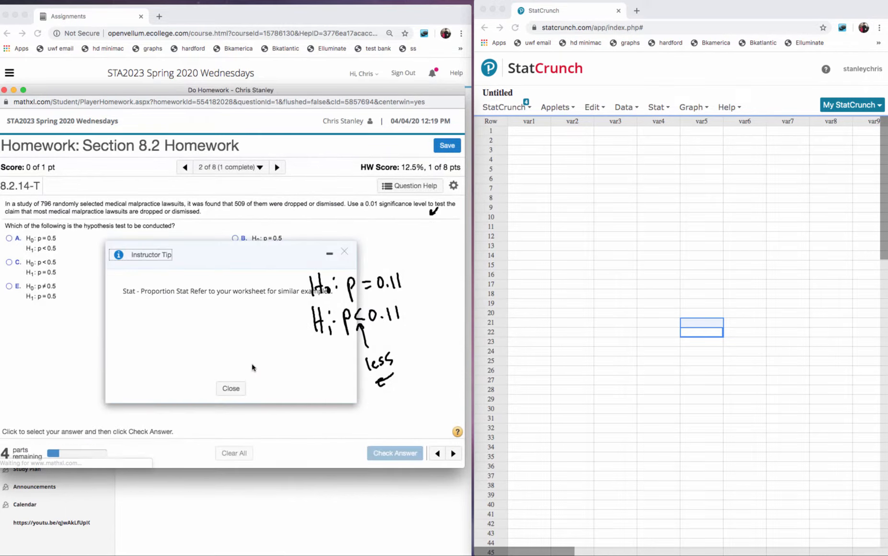
Step: Close the instructor tip on exercise 8.2.14-T and erase the handwritten hypotheses and check mark from the screen
{"action": "left_click", "coordinate": [233, 388]}
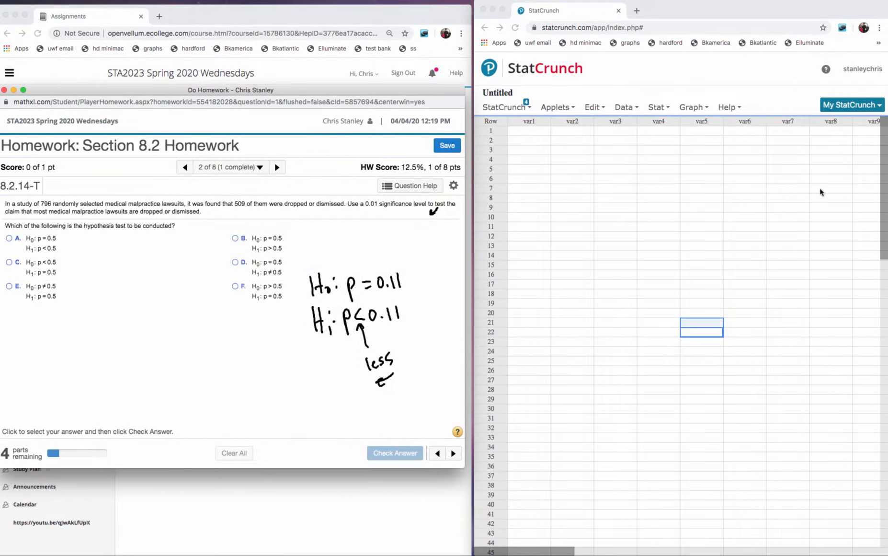
{"action": "mouse_move", "coordinate": [403, 279]}
{"action": "left_mouse_down"}
{"action": "mouse_move", "coordinate": [339, 293]}
{"action": "mouse_move", "coordinate": [349, 363]}
{"action": "mouse_move", "coordinate": [408, 341]}
{"action": "left_mouse_up"}
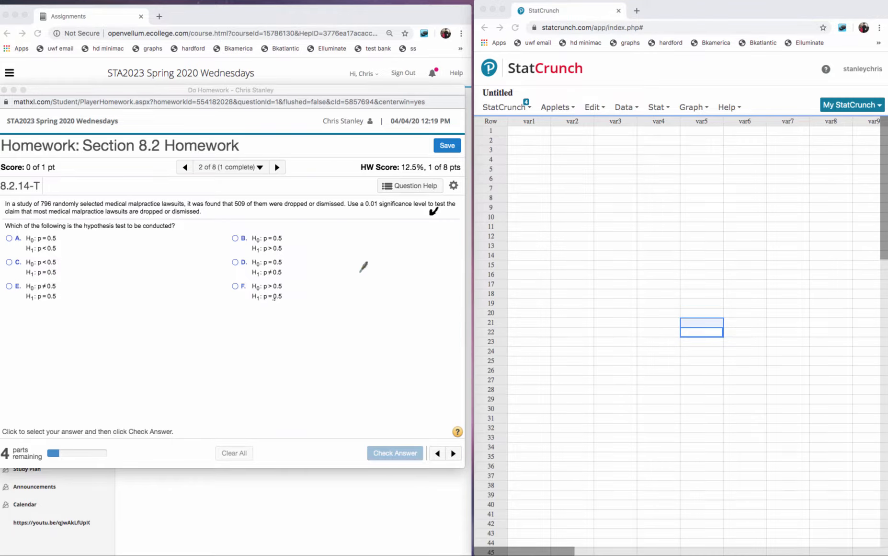
{"action": "left_click_drag", "start_coordinate": [471, 186], "coordinate": [421, 213]}
Step: Choose H0: p = 0.5 and H1: p > 0.5 as the hypothesis test to conduct and check the answer
{"action": "left_click", "coordinate": [235, 239]}
{"action": "left_click", "coordinate": [235, 238]}
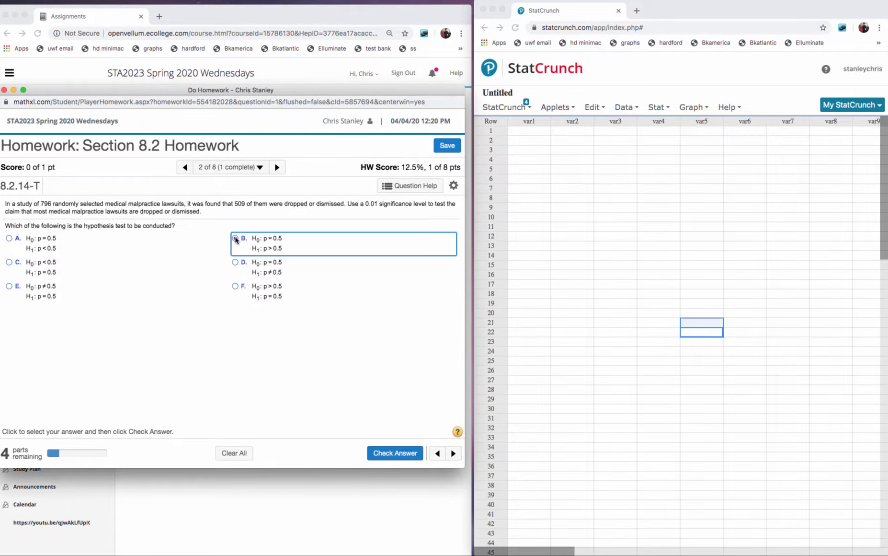
{"action": "left_click", "coordinate": [395, 453]}
{"action": "left_click", "coordinate": [230, 335]}
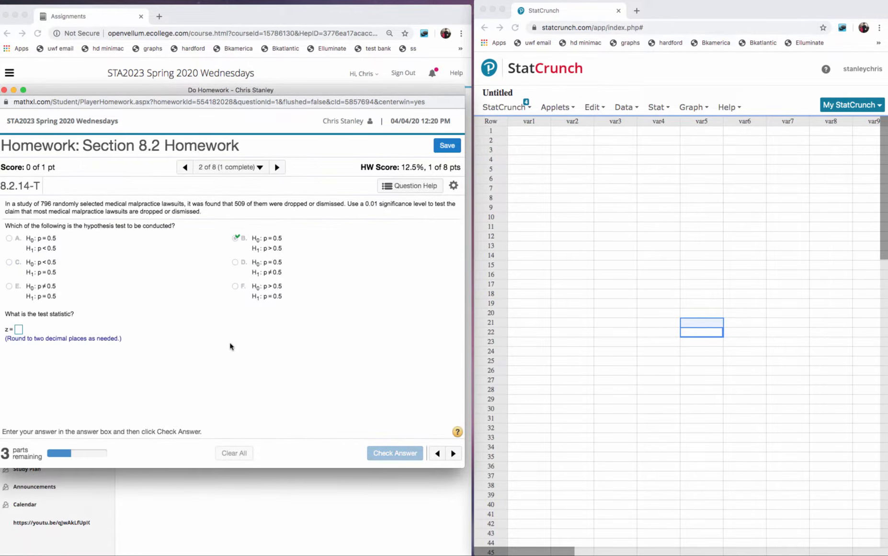
Step: Set up a one-sample proportion test from summary data in StatCrunch with 509 successes and 796 observations
{"action": "left_click", "coordinate": [661, 112]}
{"action": "left_click", "coordinate": [660, 109]}
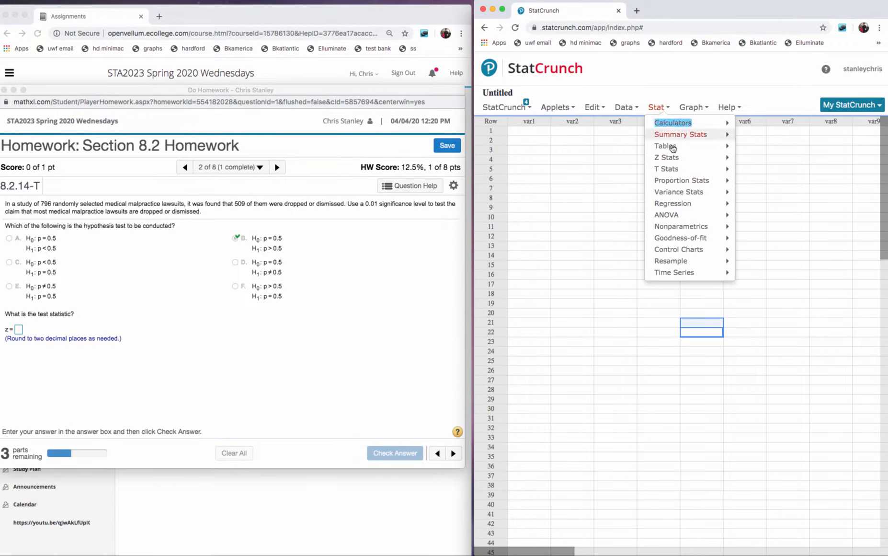
{"action": "mouse_move", "coordinate": [683, 181]}
{"action": "mouse_move", "coordinate": [751, 183]}
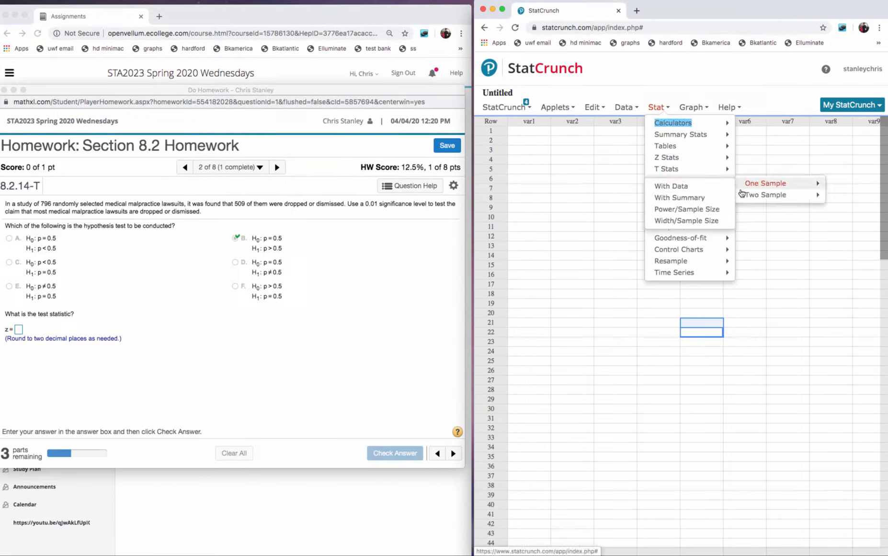
{"action": "left_click", "coordinate": [697, 200]}
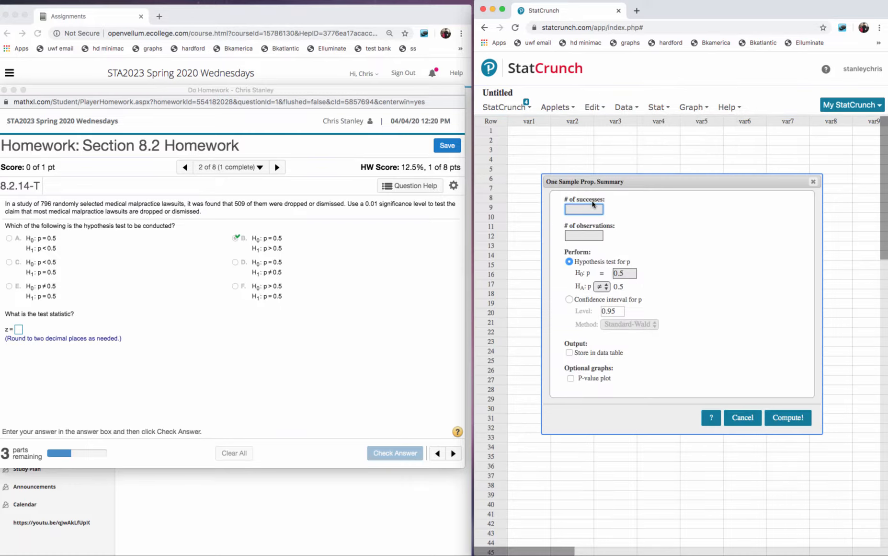
{"action": "type", "text": "509"}
{"action": "left_click", "coordinate": [573, 234]}
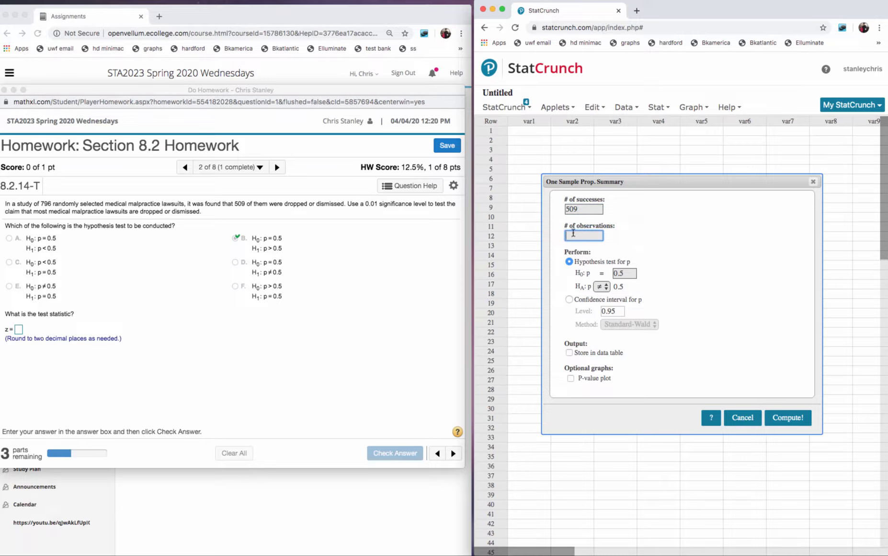
{"action": "type", "text": "796"}
Step: Set the alternative hypothesis to p > 0.5 and compute the proportion test
{"action": "left_click", "coordinate": [601, 287]}
{"action": "left_click", "coordinate": [603, 307]}
{"action": "left_click", "coordinate": [785, 418]}
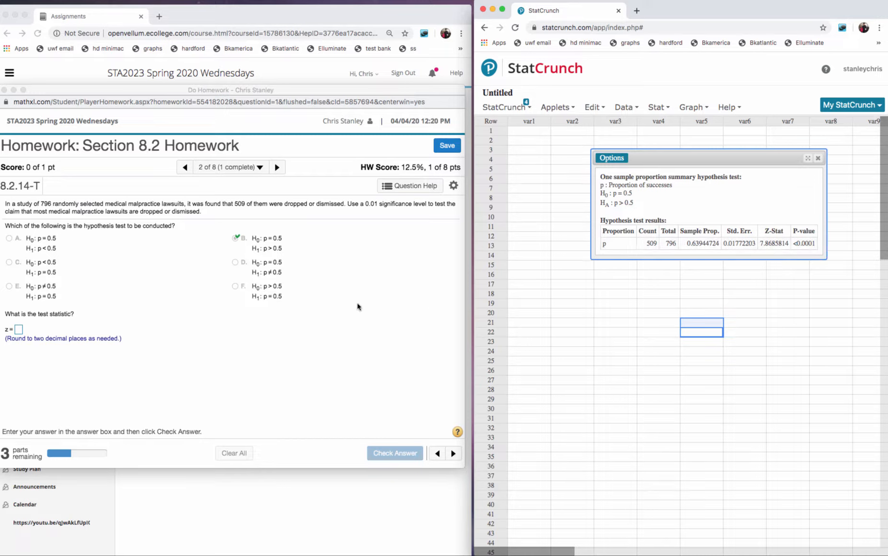
Step: Enter 7.87 as the z test statistic for exercise 8.2.14-T and check the answer
{"action": "left_click", "coordinate": [20, 330]}
{"action": "left_click", "coordinate": [20, 330]}
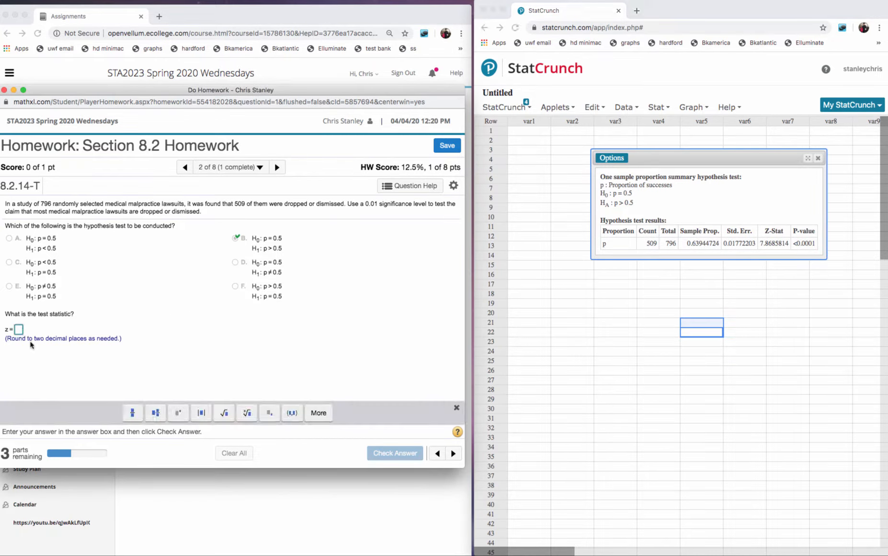
{"action": "type", "text": "7.87"}
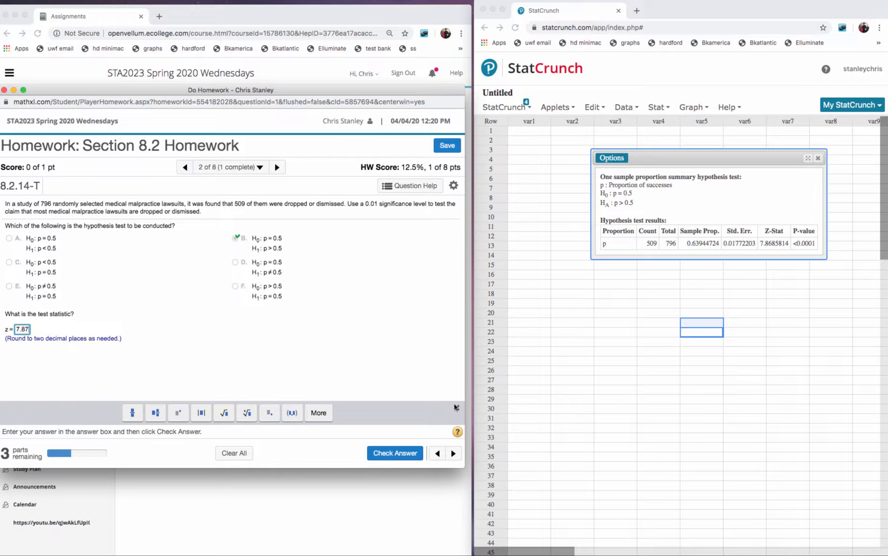
{"action": "left_click", "coordinate": [393, 453]}
{"action": "left_click", "coordinate": [230, 334]}
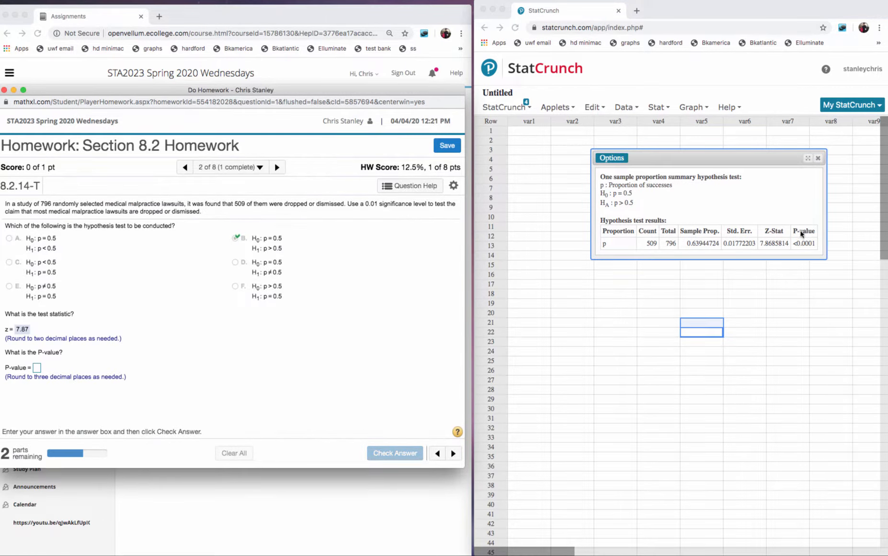
Step: Enter 0 as the P-value for exercise 8.2.14-T and check the answer
{"action": "left_click", "coordinate": [37, 368]}
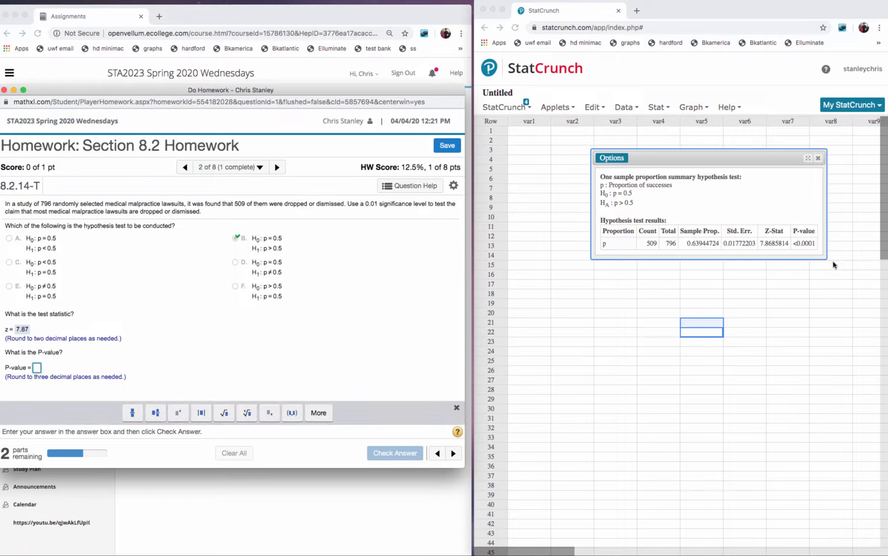
{"action": "type", "text": "0"}
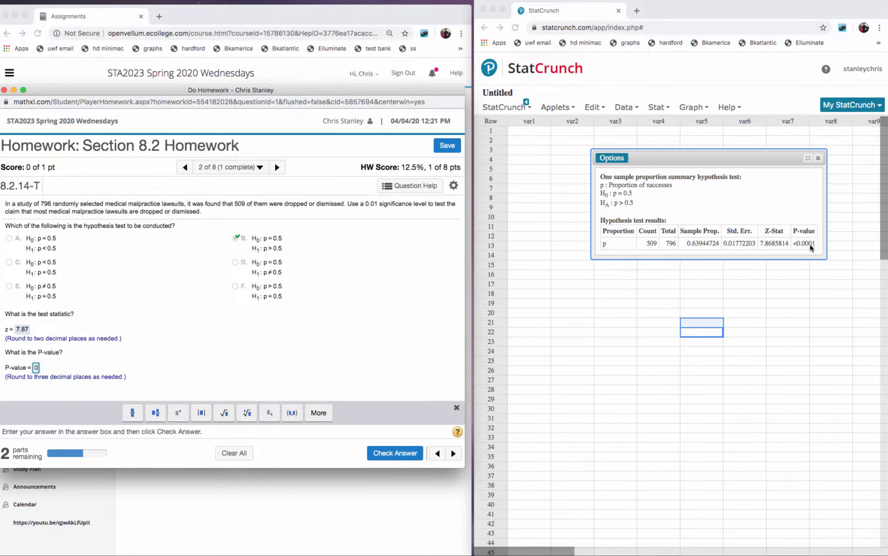
{"action": "left_click", "coordinate": [414, 459]}
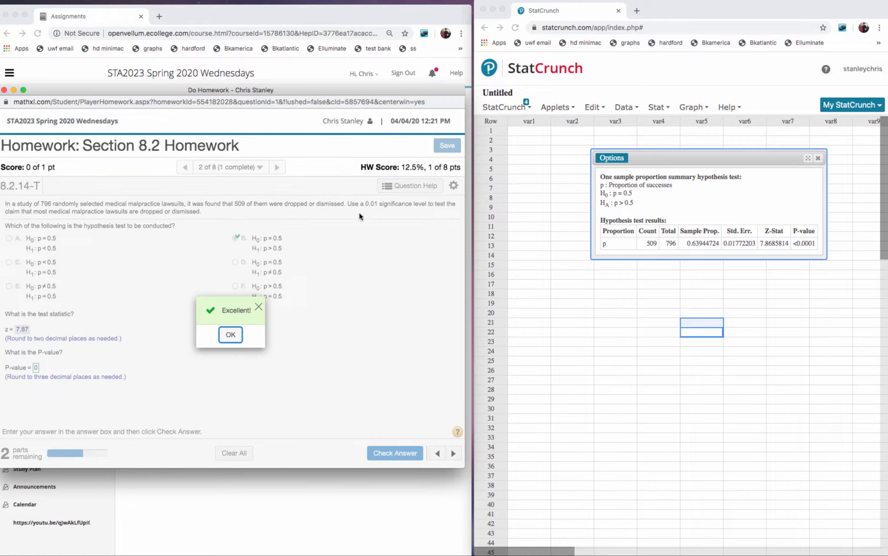
{"action": "left_click", "coordinate": [231, 335]}
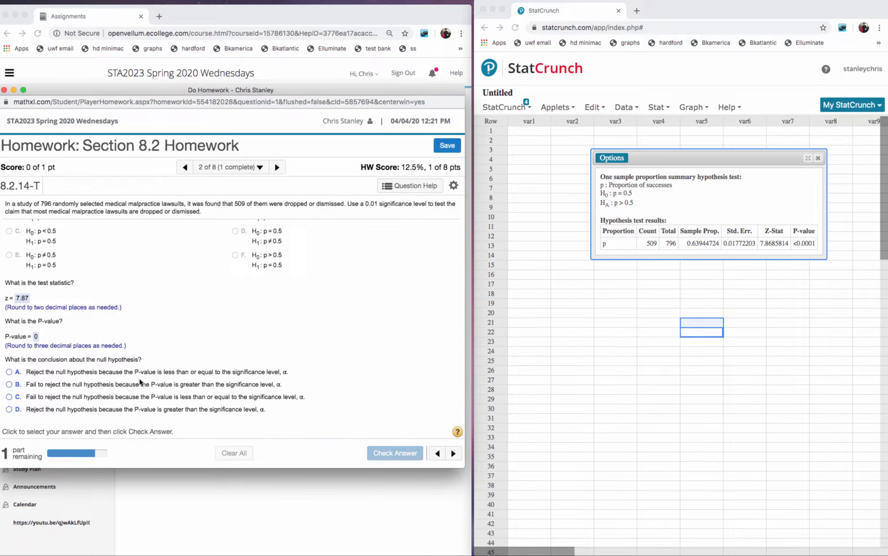
Step: Choose to reject the null hypothesis because the P-value is less than or equal to the significance level, and check the answer
{"action": "left_click", "coordinate": [8, 373]}
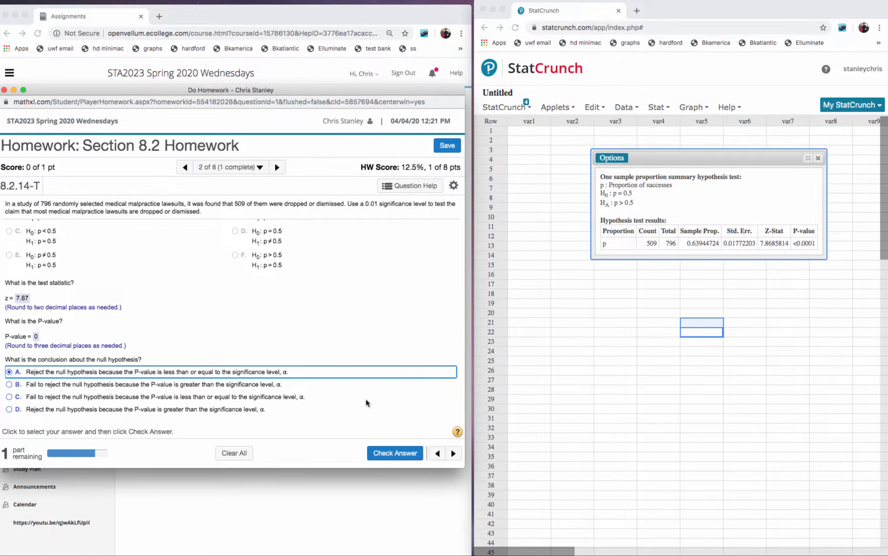
{"action": "left_click", "coordinate": [383, 452]}
{"action": "left_click", "coordinate": [234, 335]}
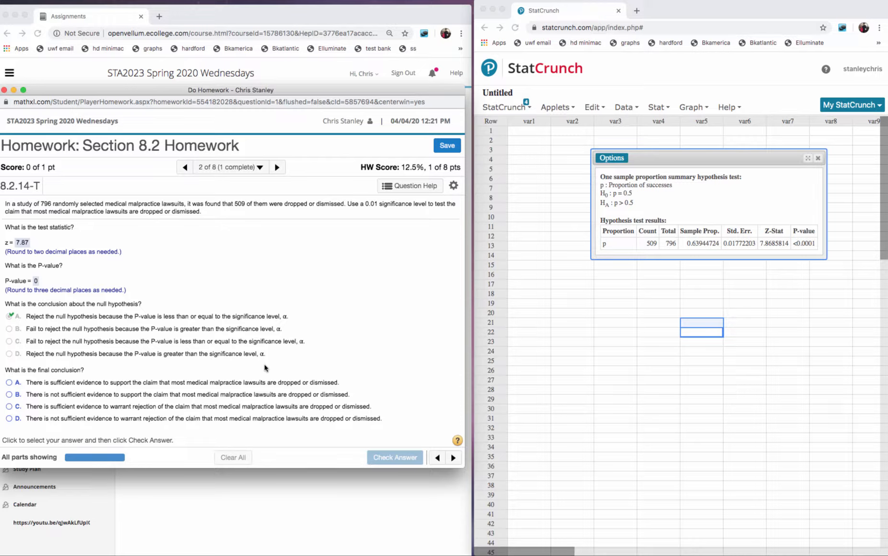
Step: Choose sufficient evidence to support the claim as the final conclusion, check it, and continue to exercise 8.2.17-T
{"action": "left_click", "coordinate": [9, 383]}
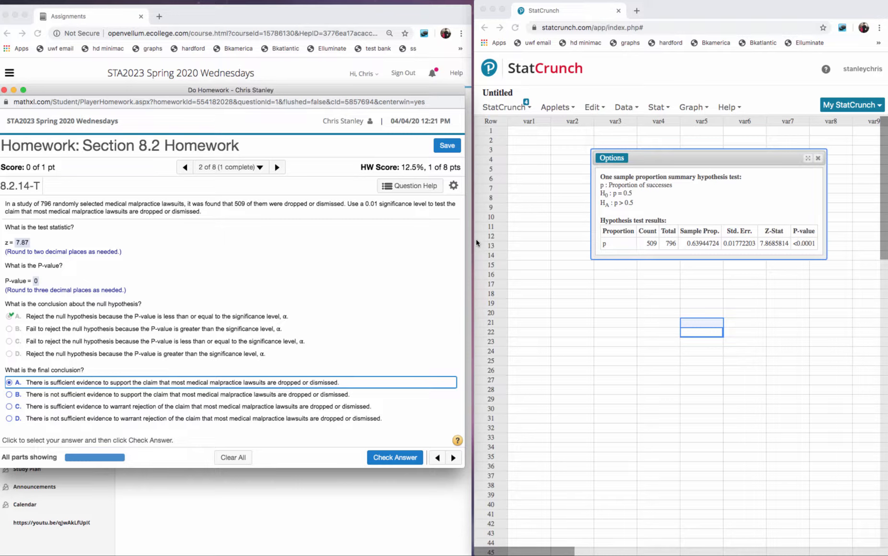
{"action": "left_click", "coordinate": [394, 457]}
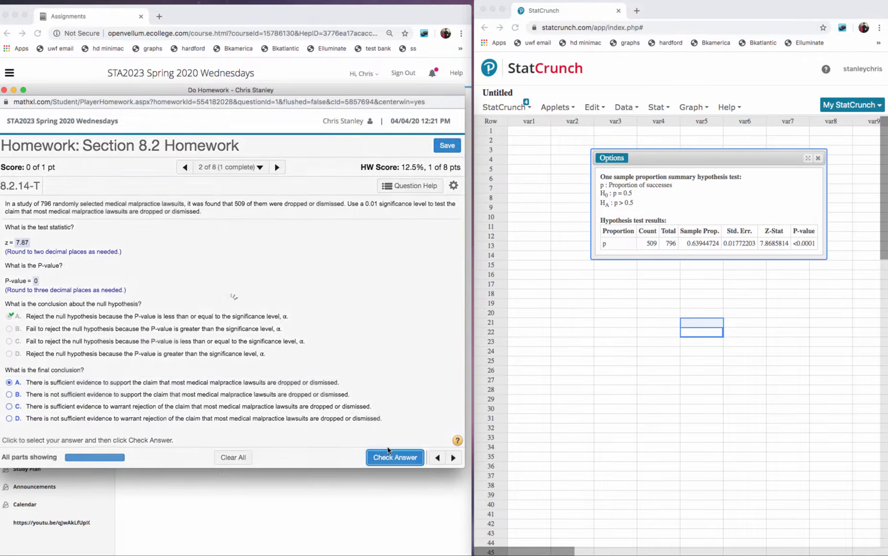
{"action": "left_click", "coordinate": [252, 340]}
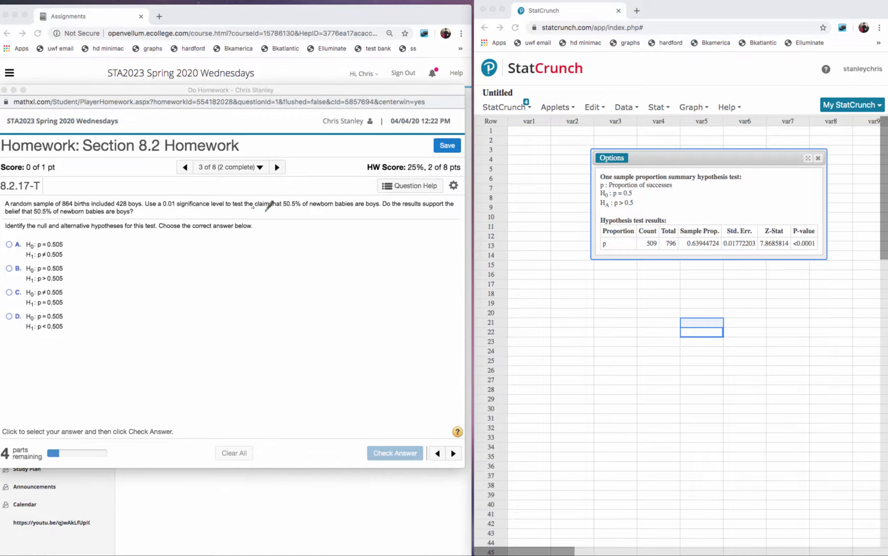
Step: Underline "claim that 50.5%" in the 8.2.17-T question and handwrite H0: p = 0.505 beside the answer choices
{"action": "left_click_drag", "start_coordinate": [258, 211], "coordinate": [297, 211]}
{"action": "left_click_drag", "start_coordinate": [291, 255], "coordinate": [319, 271]}
{"action": "mouse_move", "coordinate": [244, 257]}
{"action": "left_mouse_down"}
{"action": "mouse_move", "coordinate": [243, 286]}
{"action": "mouse_move", "coordinate": [251, 284]}
{"action": "left_mouse_up"}
{"action": "left_click_drag", "start_coordinate": [243, 272], "coordinate": [261, 277]}
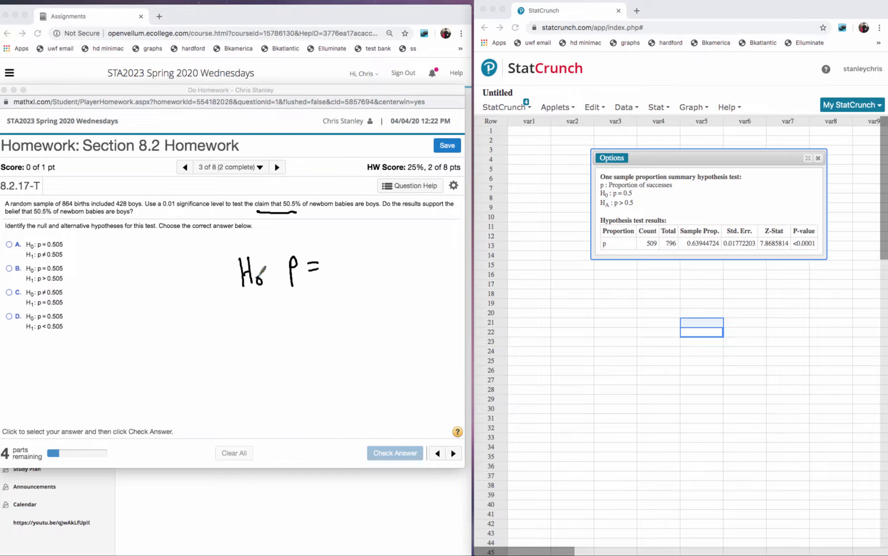
{"action": "left_click", "coordinate": [269, 270]}
{"action": "left_click", "coordinate": [269, 275]}
{"action": "mouse_move", "coordinate": [334, 259]}
{"action": "left_mouse_down"}
{"action": "mouse_move", "coordinate": [360, 254]}
{"action": "mouse_move", "coordinate": [377, 270]}
{"action": "mouse_move", "coordinate": [387, 252]}
{"action": "left_mouse_up"}
{"action": "left_click", "coordinate": [344, 272]}
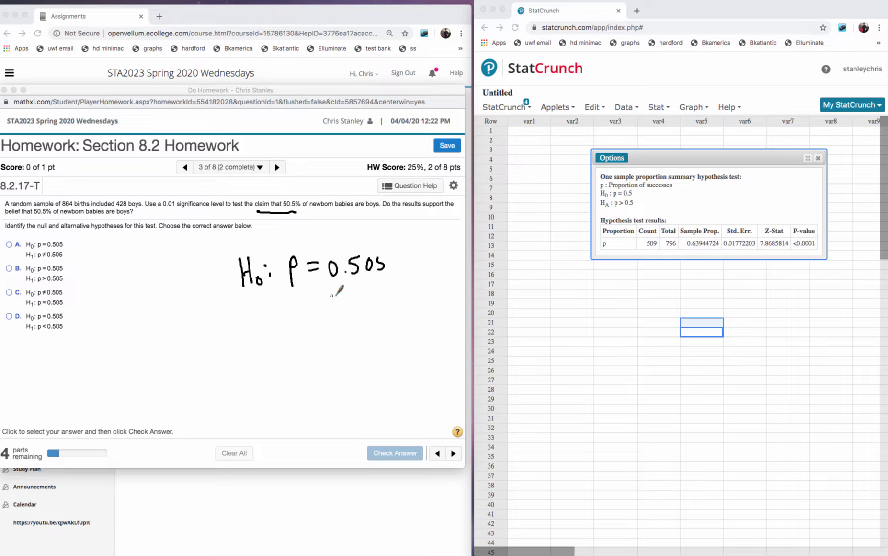
Step: Handwrite the alternative hypothesis H1: p ≠ 0.505 below the null hypothesis
{"action": "mouse_move", "coordinate": [243, 298]}
{"action": "left_mouse_down"}
{"action": "mouse_move", "coordinate": [243, 326]}
{"action": "mouse_move", "coordinate": [251, 326]}
{"action": "left_mouse_up"}
{"action": "mouse_move", "coordinate": [243, 312]}
{"action": "left_mouse_down"}
{"action": "mouse_move", "coordinate": [263, 324]}
{"action": "mouse_move", "coordinate": [297, 323]}
{"action": "mouse_move", "coordinate": [312, 296]}
{"action": "mouse_move", "coordinate": [306, 312]}
{"action": "left_mouse_up"}
{"action": "left_click", "coordinate": [274, 304]}
{"action": "left_click", "coordinate": [275, 312]}
{"action": "left_click_drag", "start_coordinate": [342, 300], "coordinate": [341, 293]}
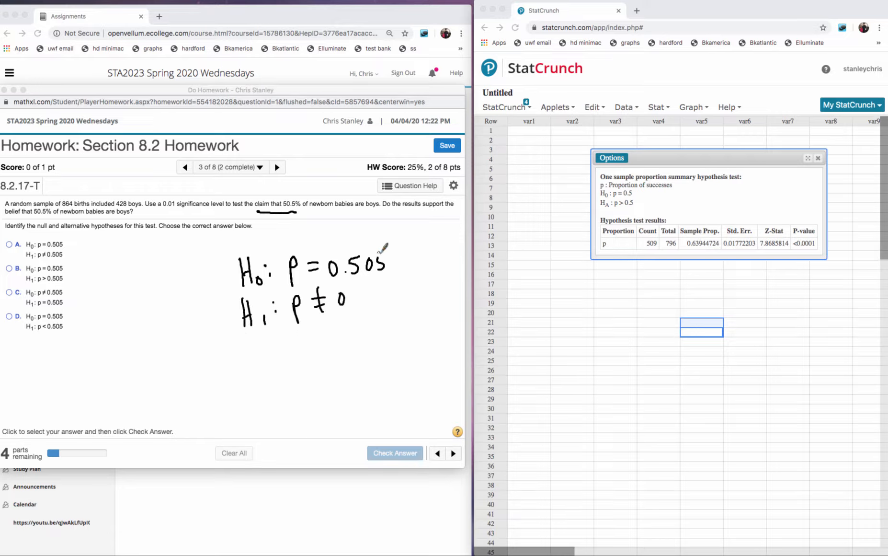
{"action": "left_click_drag", "start_coordinate": [377, 257], "coordinate": [387, 255]}
{"action": "left_click", "coordinate": [353, 302]}
{"action": "left_click_drag", "start_coordinate": [360, 294], "coordinate": [362, 293]}
{"action": "key", "text": "super+z"}
{"action": "mouse_move", "coordinate": [358, 292]}
{"action": "left_mouse_down"}
{"action": "mouse_move", "coordinate": [357, 304]}
{"action": "mouse_move", "coordinate": [367, 290]}
{"action": "mouse_move", "coordinate": [382, 302]}
{"action": "mouse_move", "coordinate": [389, 287]}
{"action": "left_mouse_up"}
Step: Choose H0: p = 0.505 and H1: p ≠ 0.505 as the hypotheses and check the answer
{"action": "left_click", "coordinate": [9, 250]}
{"action": "left_click", "coordinate": [9, 246]}
{"action": "left_click", "coordinate": [395, 452]}
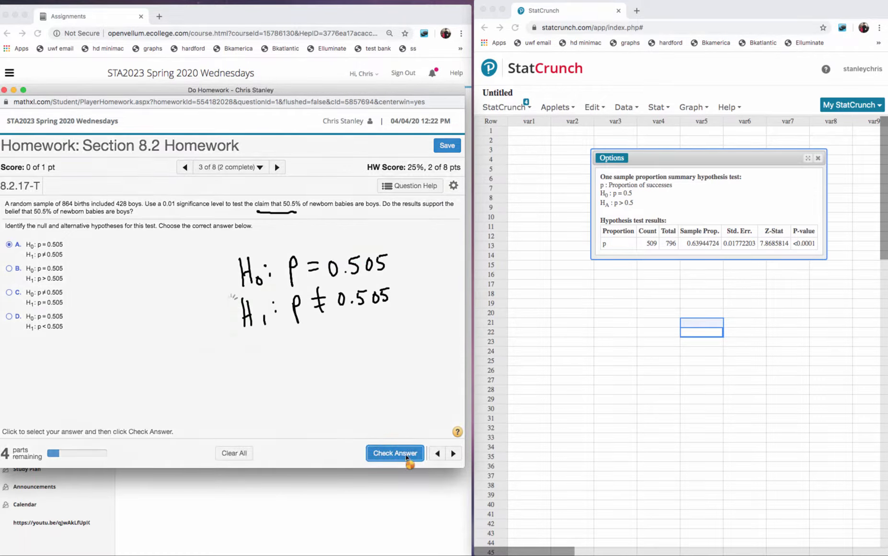
{"action": "left_click", "coordinate": [230, 334]}
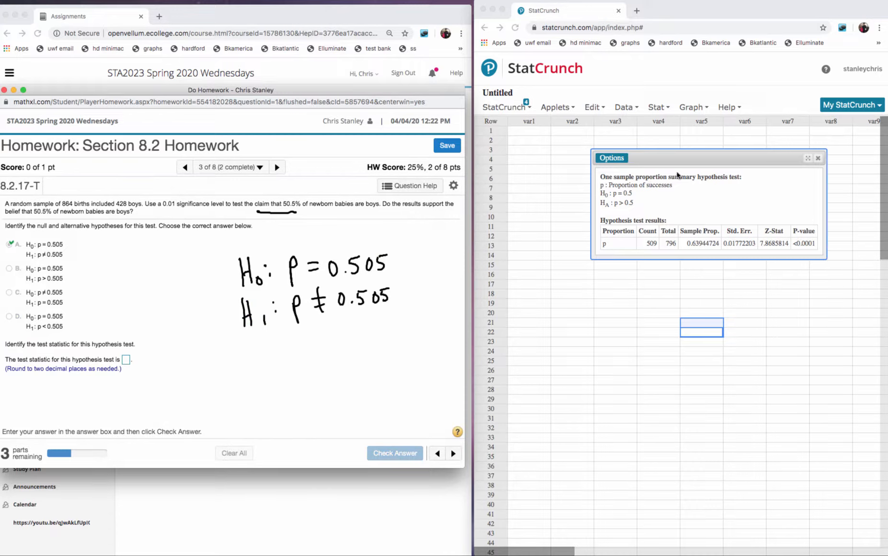
Step: Edit the existing StatCrunch one-sample proportion test to use 428 successes and 864 observations
{"action": "left_click", "coordinate": [620, 159]}
{"action": "left_click", "coordinate": [611, 158]}
{"action": "left_click", "coordinate": [616, 169]}
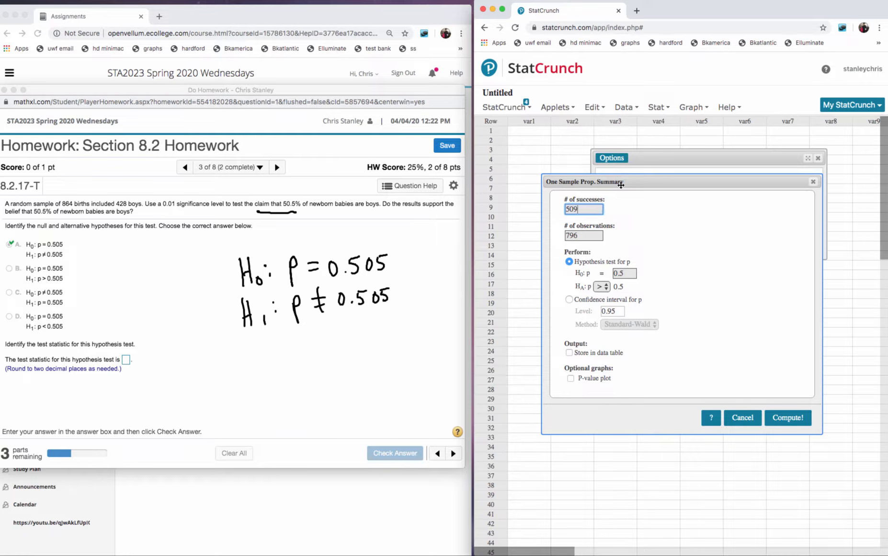
{"action": "key", "text": "BackSpace"}
{"action": "key", "text": "BackSpace"}
{"action": "key", "text": "BackSpace"}
{"action": "type", "text": "428"}
{"action": "left_click", "coordinate": [592, 234]}
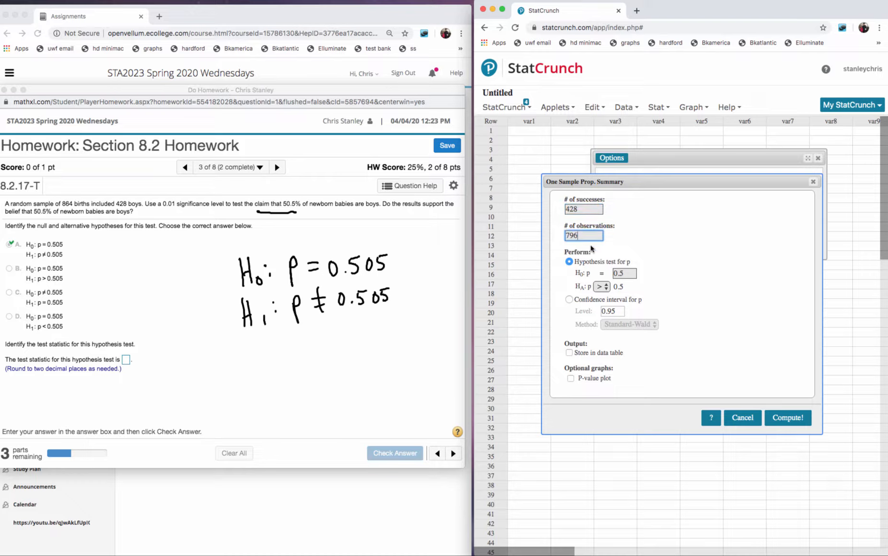
{"action": "key", "text": "BackSpace"}
{"action": "key", "text": "BackSpace"}
{"action": "key", "text": "BackSpace"}
{"action": "type", "text": "864"}
Step: Set the null proportion to 0.505 with a not-equal (≠) alternative and compute the test
{"action": "left_click", "coordinate": [629, 274]}
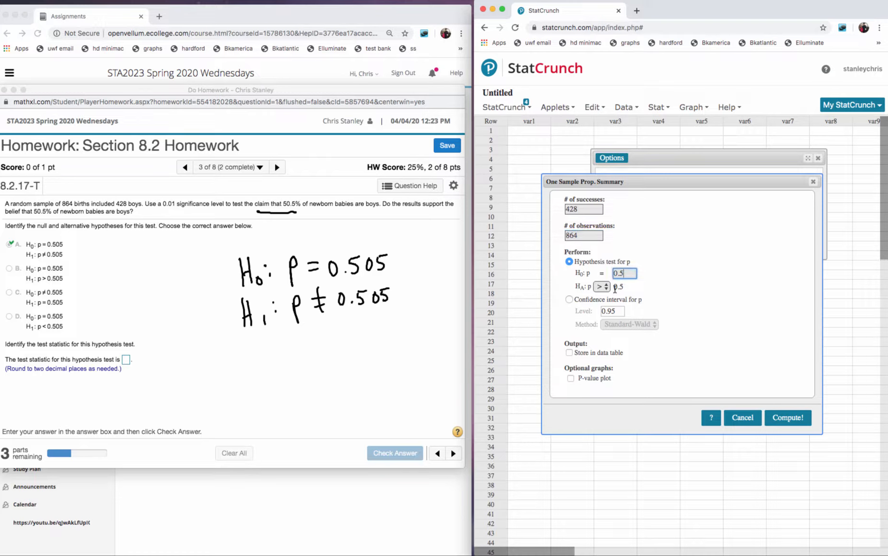
{"action": "type", "text": "05"}
{"action": "left_click", "coordinate": [602, 286]}
{"action": "left_click", "coordinate": [602, 266]}
{"action": "left_click", "coordinate": [784, 417]}
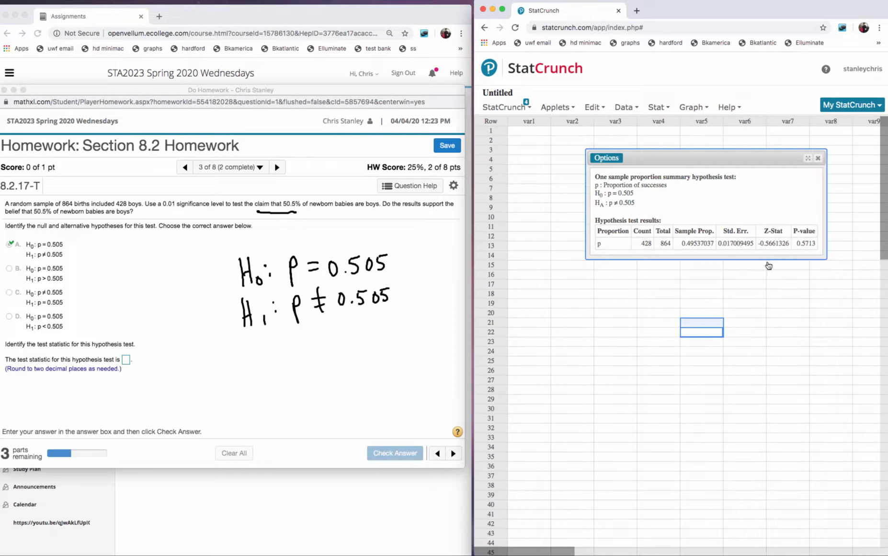
Step: Try to copy the Z-Stat value from the StatCrunch results and paste it into the test statistic answer box
{"action": "left_click_drag", "start_coordinate": [789, 243], "coordinate": [761, 242]}
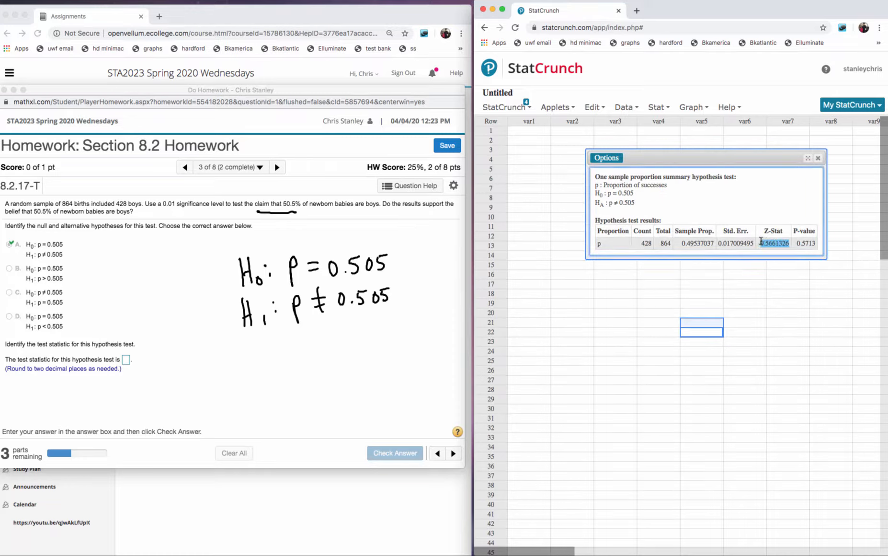
{"action": "right_click", "coordinate": [767, 242]}
{"action": "left_click", "coordinate": [784, 263]}
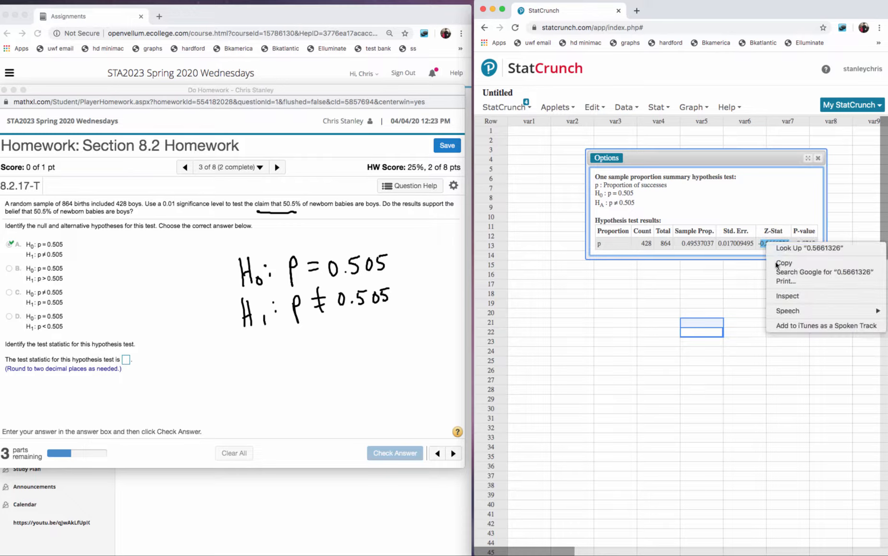
{"action": "left_click", "coordinate": [126, 362]}
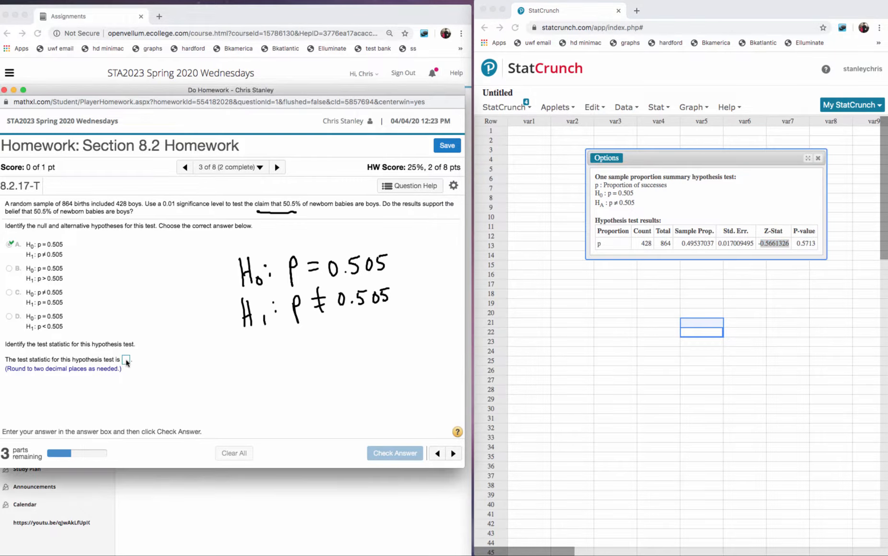
{"action": "right_click", "coordinate": [127, 362]}
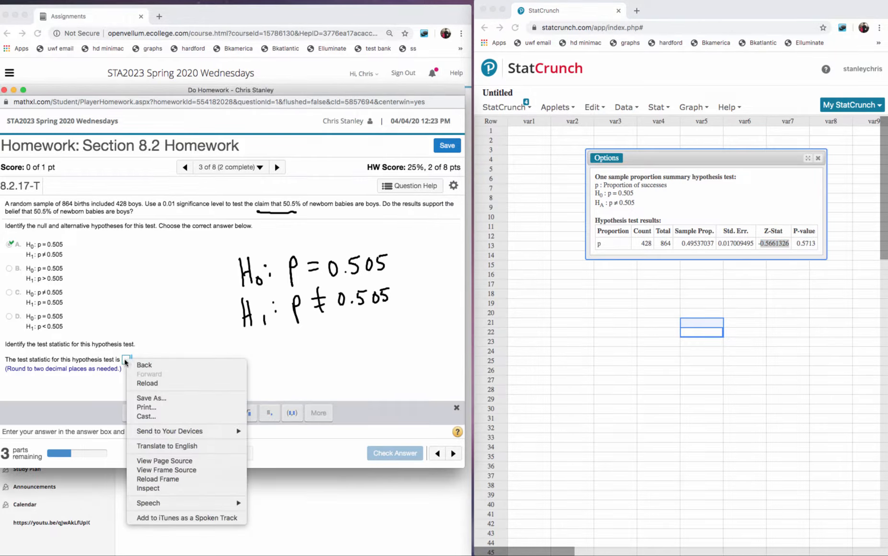
{"action": "left_click", "coordinate": [125, 362]}
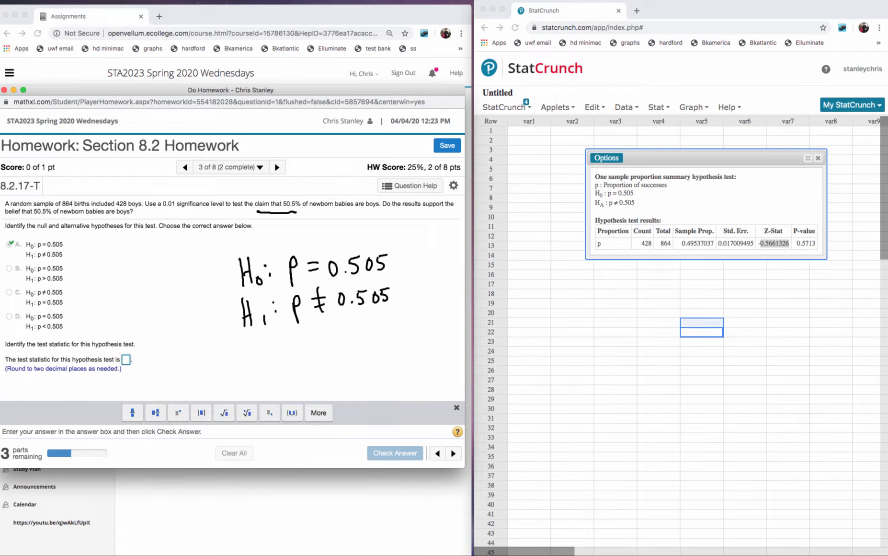
{"action": "right_click", "coordinate": [125, 362]}
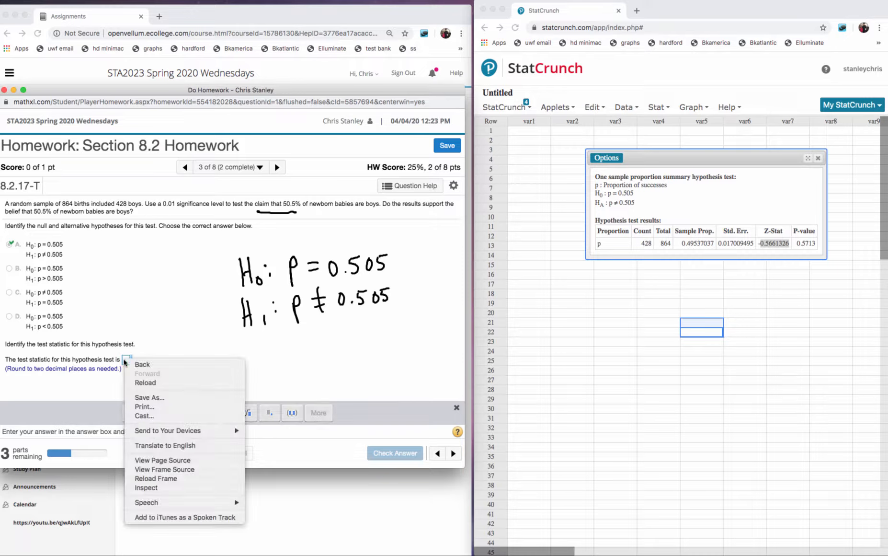
{"action": "left_click", "coordinate": [157, 339]}
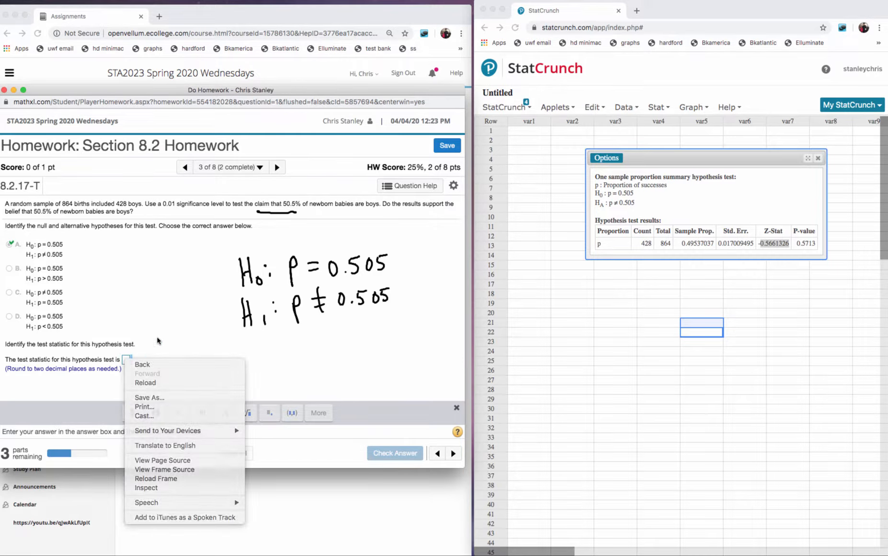
Step: Enter -0.57 as the test statistic for exercise 8.2.17-T and check the answer
{"action": "left_click", "coordinate": [125, 360]}
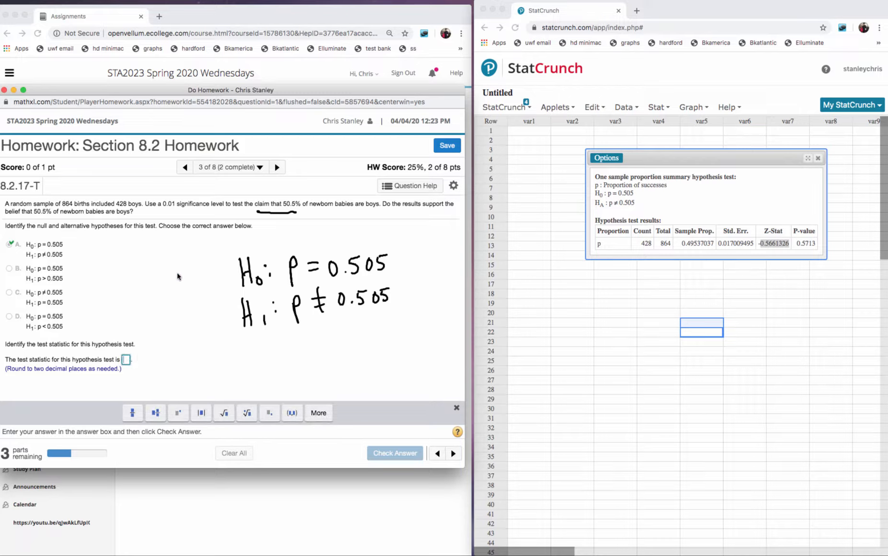
{"action": "type", "text": "-0.5"}
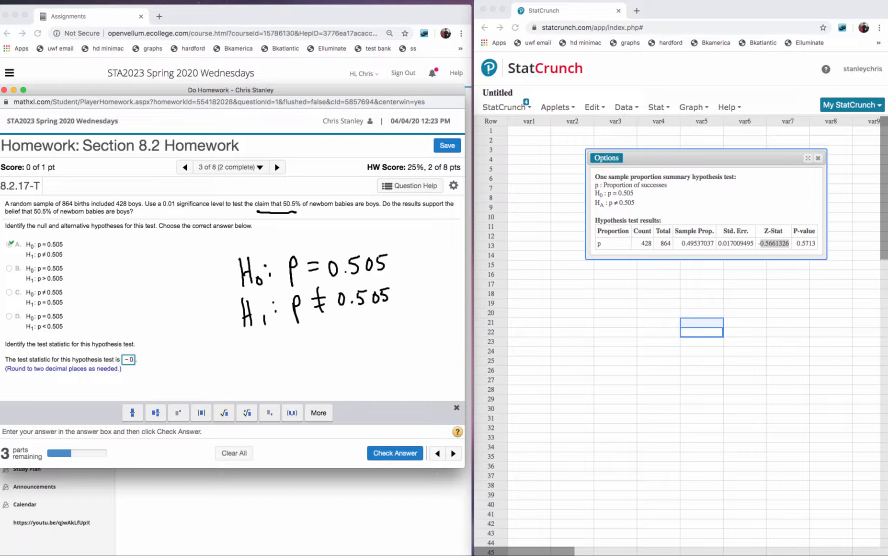
{"action": "type", "text": "7"}
{"action": "left_click", "coordinate": [387, 454]}
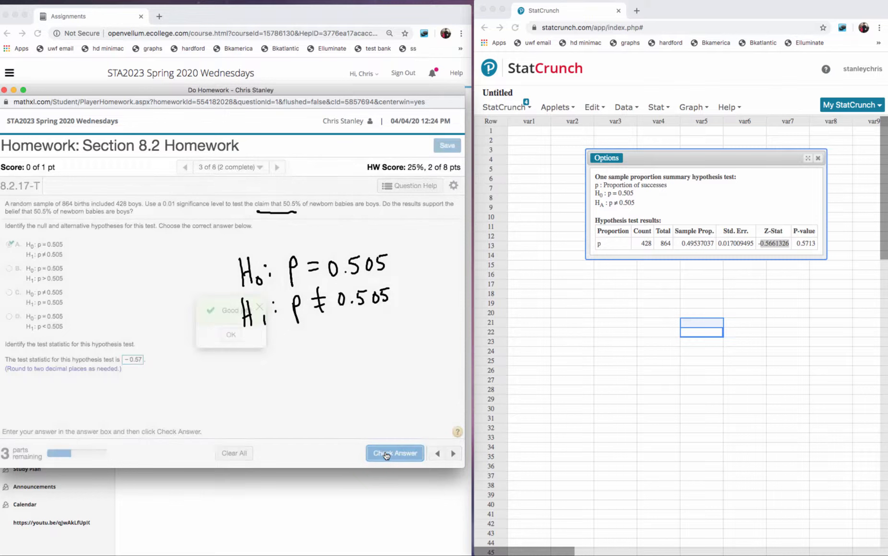
{"action": "left_click", "coordinate": [231, 334]}
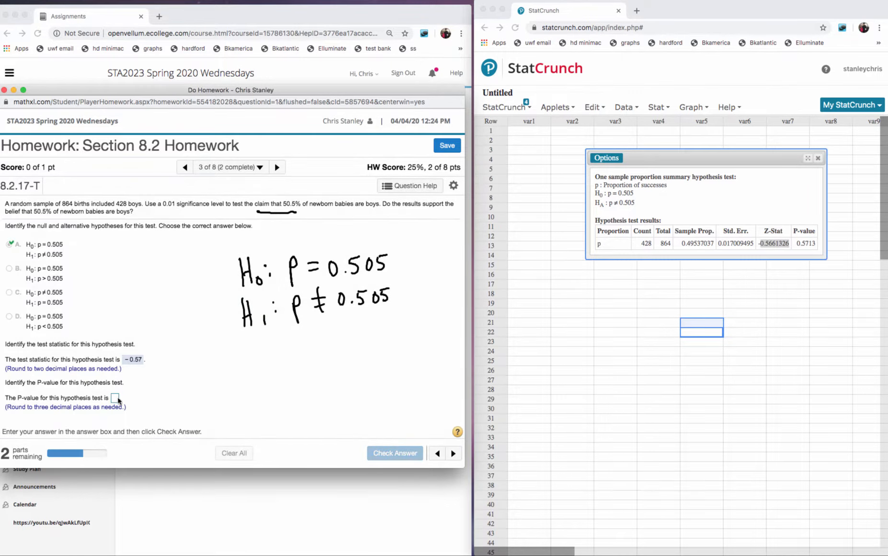
Step: Enter 0.571 as the P-value for exercise 8.2.17-T and check the answer
{"action": "left_click", "coordinate": [115, 398]}
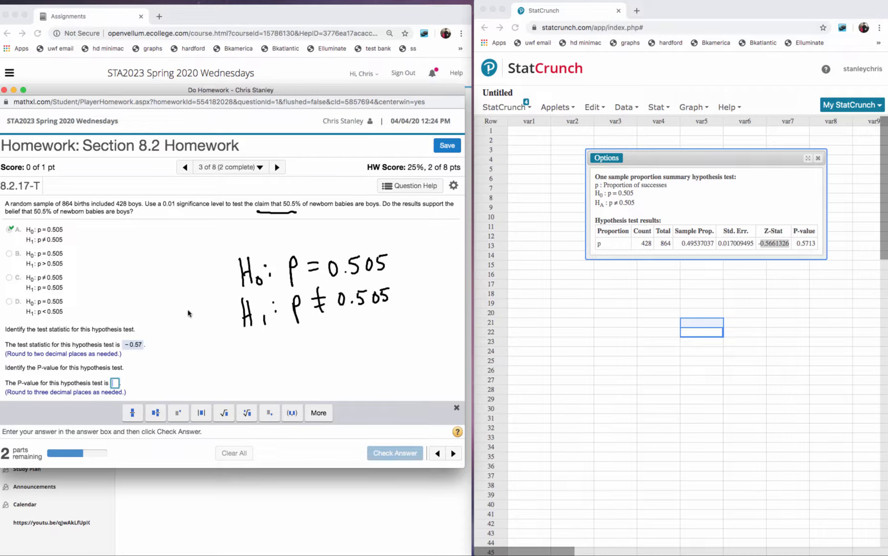
{"action": "type", "text": "0."}
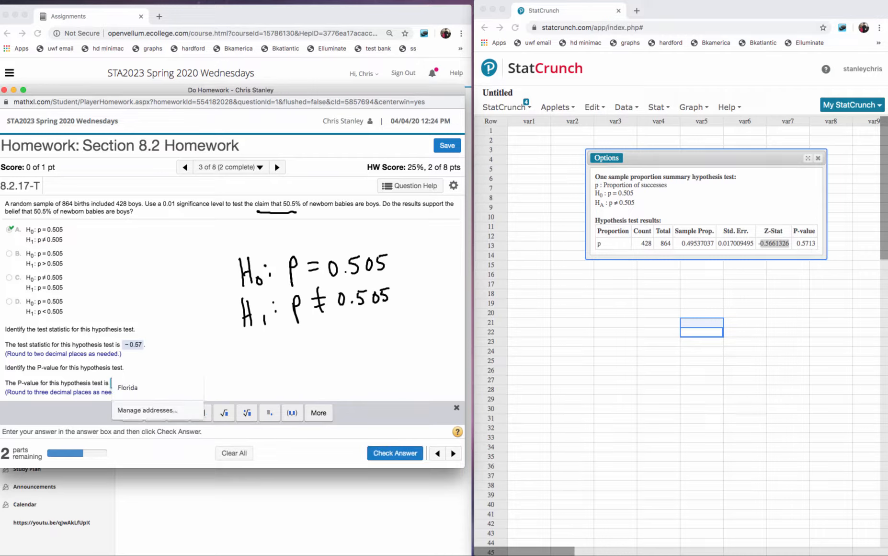
{"action": "left_click", "coordinate": [118, 383]}
{"action": "type", "text": "."}
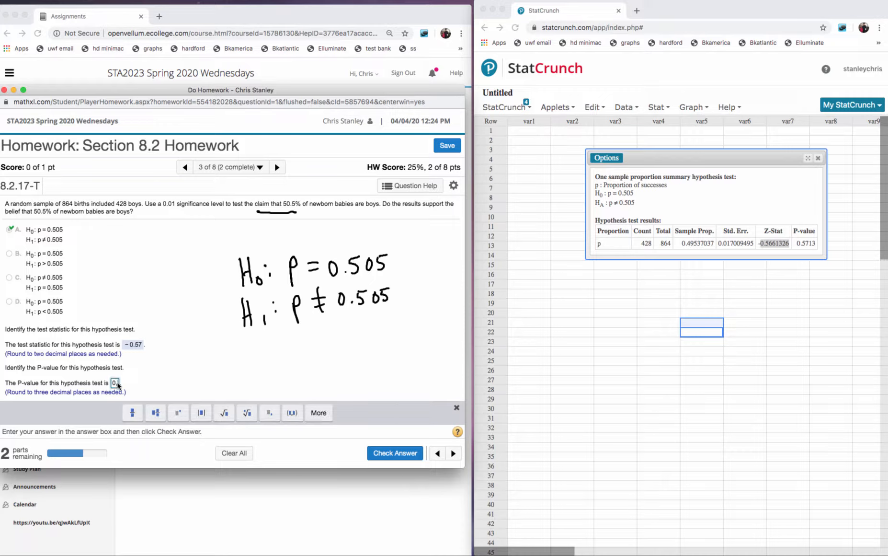
{"action": "key", "text": "BackSpace"}
{"action": "key", "text": "BackSpace"}
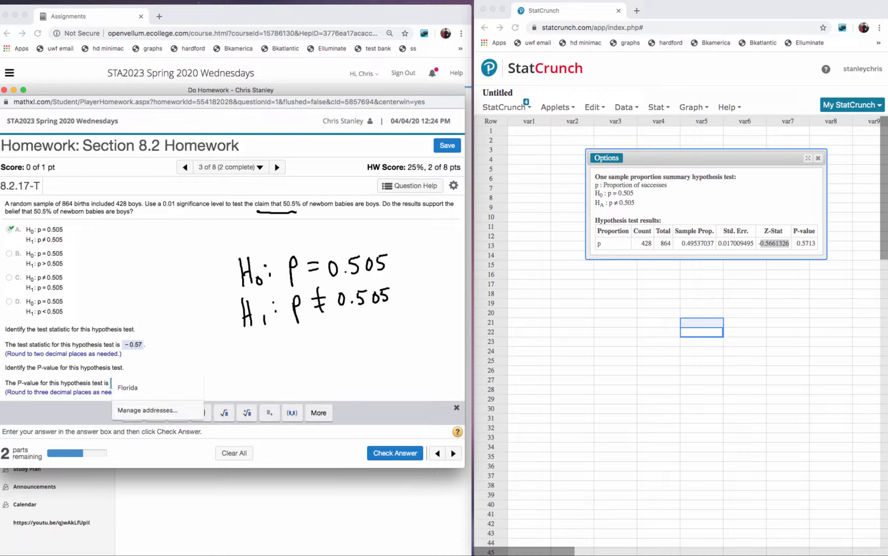
{"action": "type", "text": "0.571"}
{"action": "key", "text": "Return"}
{"action": "key", "text": "Return"}
Step: Check conclusion C, fail to reject H0 with not sufficient evidence to warrant rejection of the 50.5% claim, and clear the handwritten notes
{"action": "left_click", "coordinate": [9, 393]}
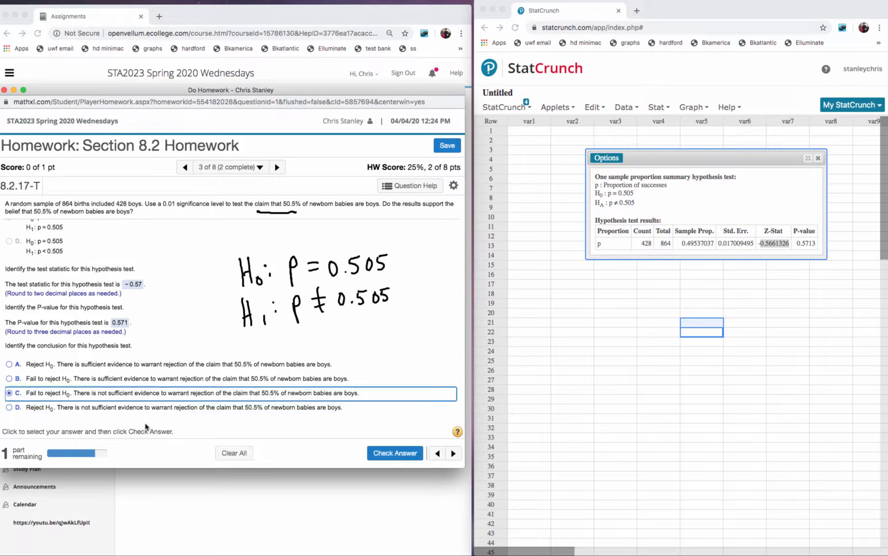
{"action": "left_click", "coordinate": [390, 452]}
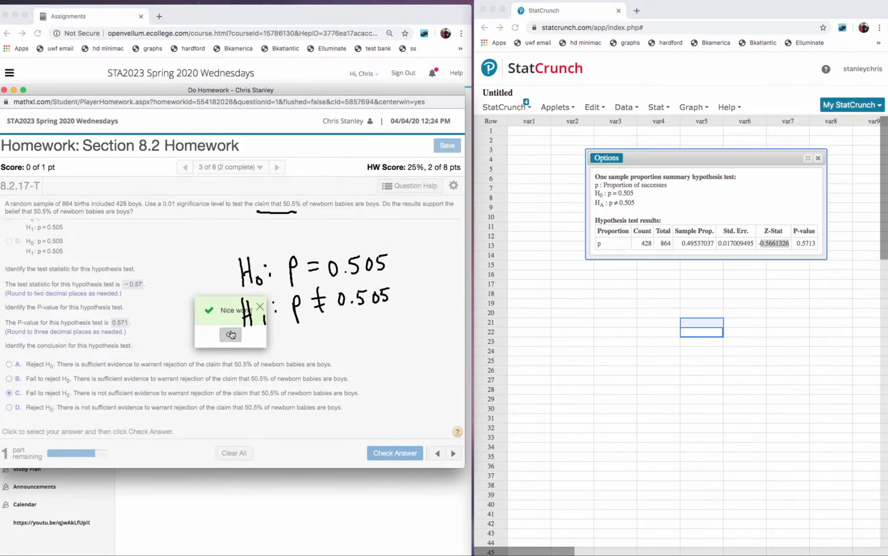
{"action": "left_click", "coordinate": [230, 335]}
{"action": "key", "text": "Escape"}
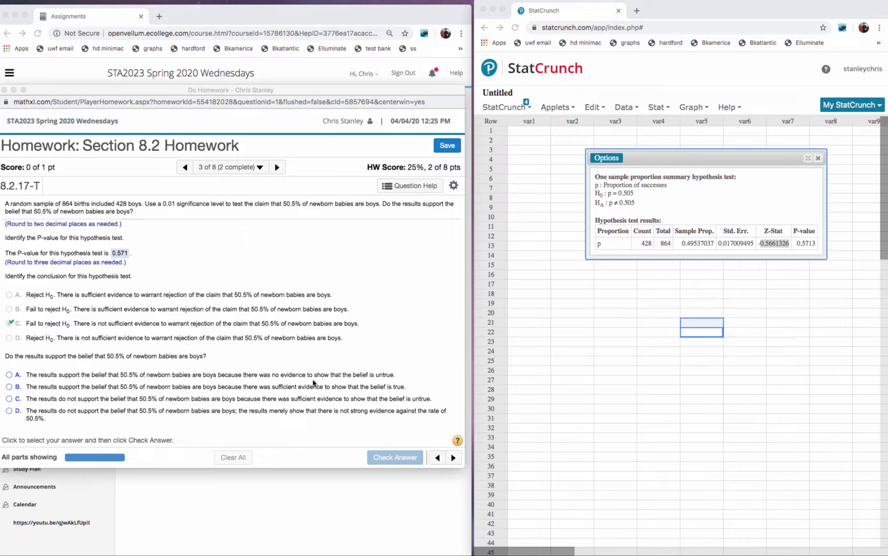
Step: Try option A, that the results support the 50.5% belief because no evidence shows it untrue, for the last part
{"action": "left_click", "coordinate": [9, 376]}
{"action": "left_click", "coordinate": [9, 376]}
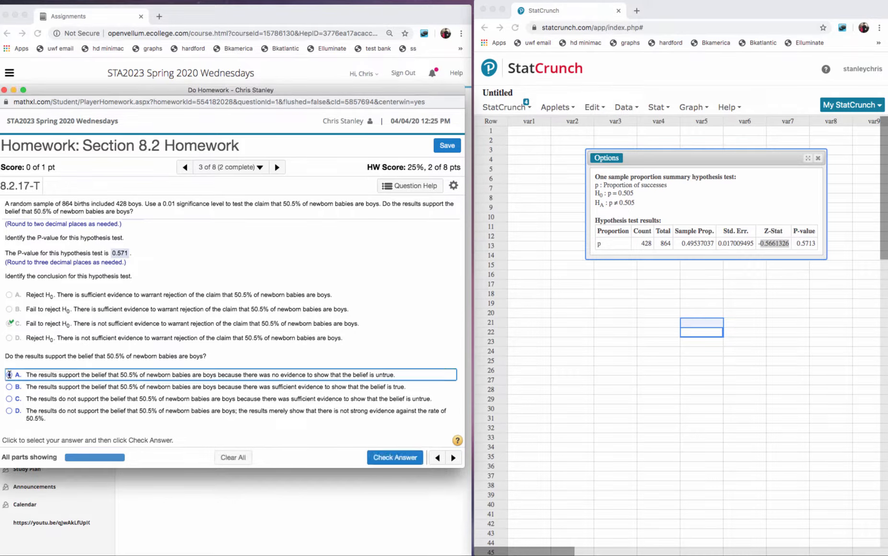
{"action": "left_click", "coordinate": [386, 459]}
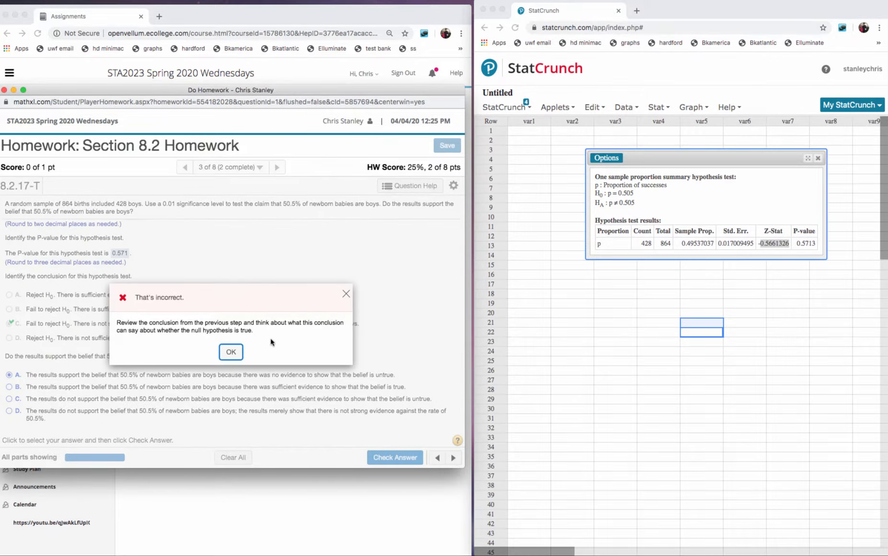
{"action": "left_click", "coordinate": [346, 295]}
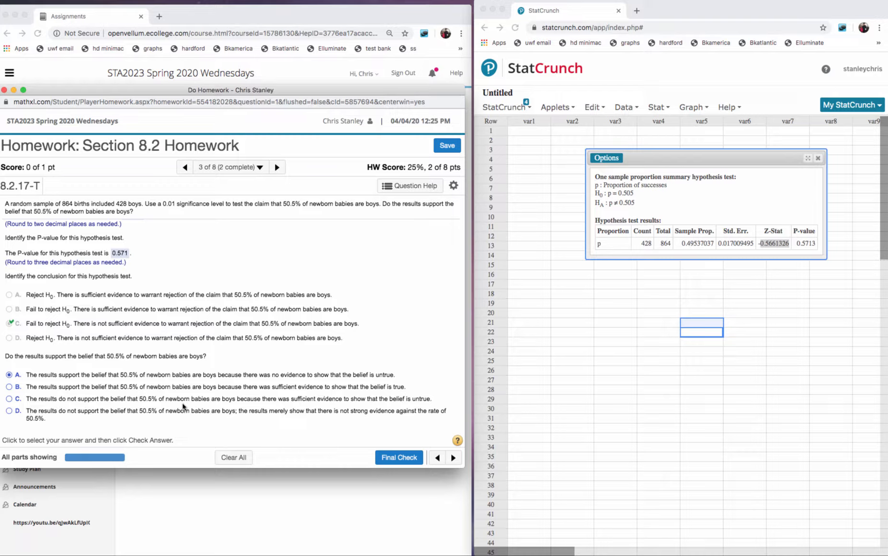
Step: Submit option D, no strong evidence against the rate of 50.5%, as the final answer and continue to exercise 8.2.19-T
{"action": "left_click", "coordinate": [18, 415]}
{"action": "left_click", "coordinate": [399, 457]}
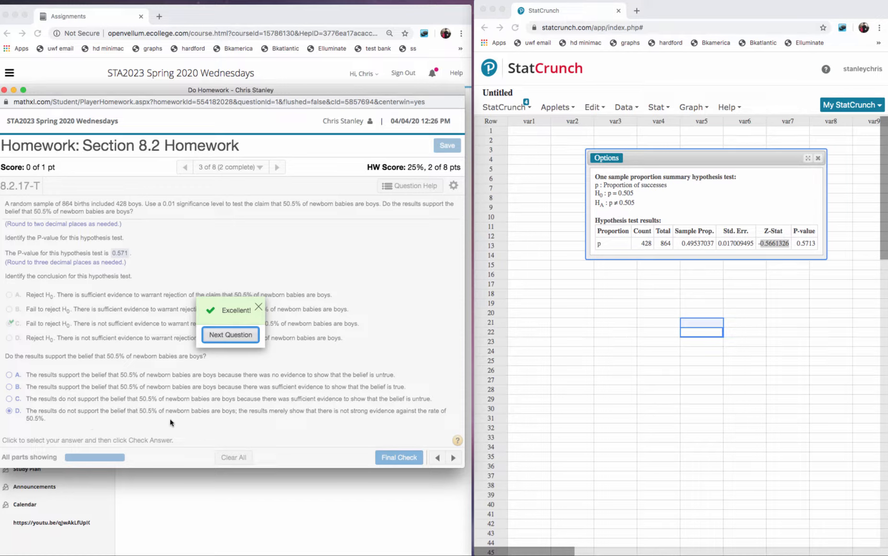
{"action": "left_click", "coordinate": [239, 335]}
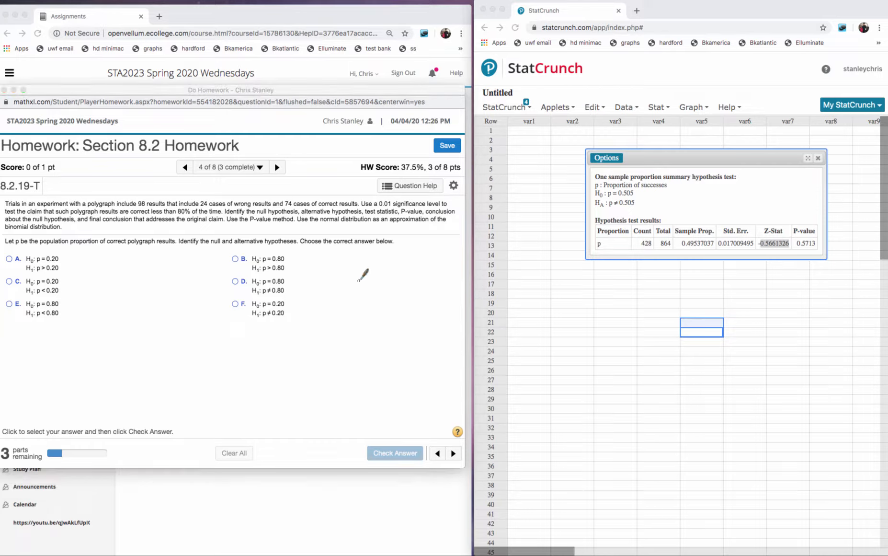
Step: Handwrite the hypotheses H0: p = 0.8 and H1: p < 0.8 beside the answer choices of exercise 8.2.19-T
{"action": "mouse_move", "coordinate": [370, 276]}
{"action": "left_mouse_down"}
{"action": "mouse_move", "coordinate": [372, 288]}
{"action": "mouse_move", "coordinate": [394, 286]}
{"action": "left_mouse_up"}
{"action": "left_click_drag", "start_coordinate": [401, 276], "coordinate": [402, 276]}
{"action": "left_click_drag", "start_coordinate": [420, 274], "coordinate": [420, 274]}
{"action": "left_click_drag", "start_coordinate": [338, 279], "coordinate": [338, 294]}
{"action": "left_click_drag", "start_coordinate": [344, 277], "coordinate": [345, 293]}
{"action": "mouse_move", "coordinate": [347, 249]}
{"action": "left_mouse_down"}
{"action": "mouse_move", "coordinate": [347, 264]}
{"action": "mouse_move", "coordinate": [389, 253]}
{"action": "left_mouse_up"}
{"action": "left_click_drag", "start_coordinate": [383, 259], "coordinate": [389, 258]}
{"action": "mouse_move", "coordinate": [398, 248]}
{"action": "left_mouse_down"}
{"action": "mouse_move", "coordinate": [406, 257]}
{"action": "mouse_move", "coordinate": [413, 248]}
{"action": "left_mouse_up"}
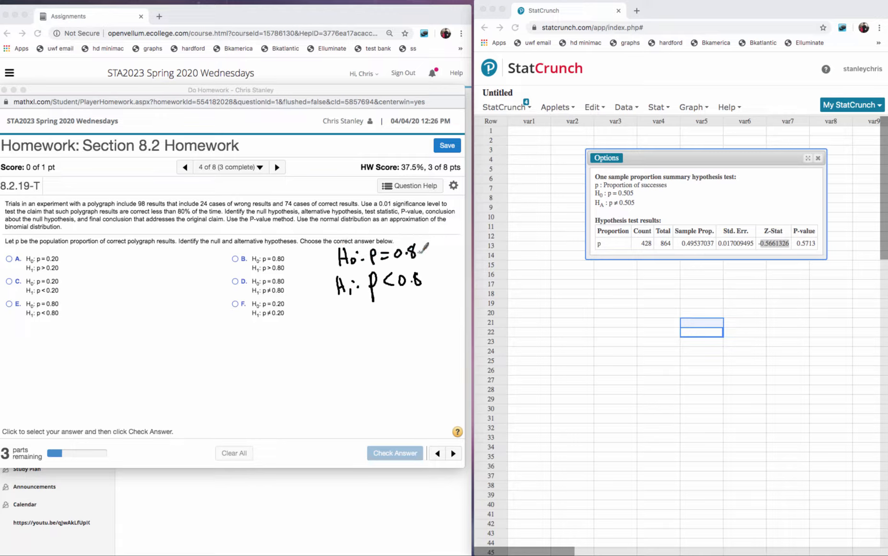
Step: Choose hypothesis option E (H0: p = 0.80, H1: p < 0.80) for exercise 8.2.19-T and check the answer
{"action": "left_click", "coordinate": [236, 260]}
{"action": "left_click", "coordinate": [235, 259]}
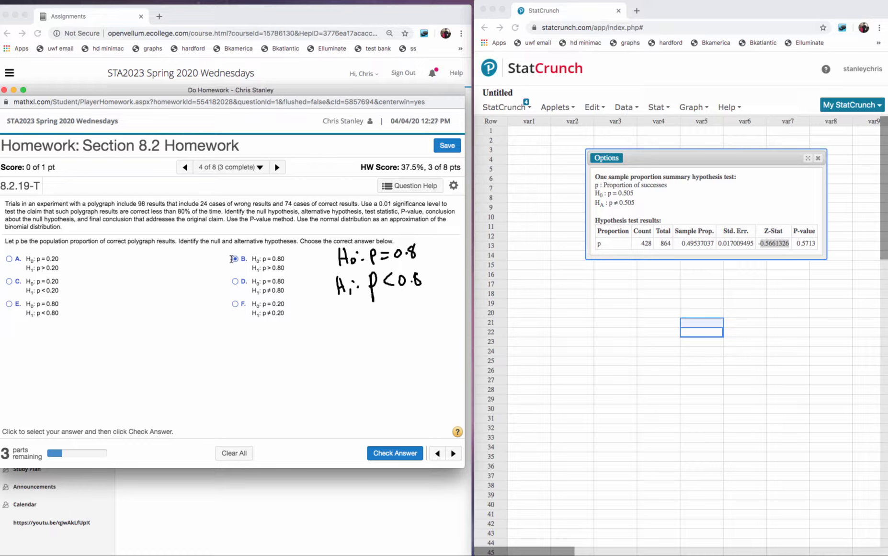
{"action": "left_click", "coordinate": [10, 282]}
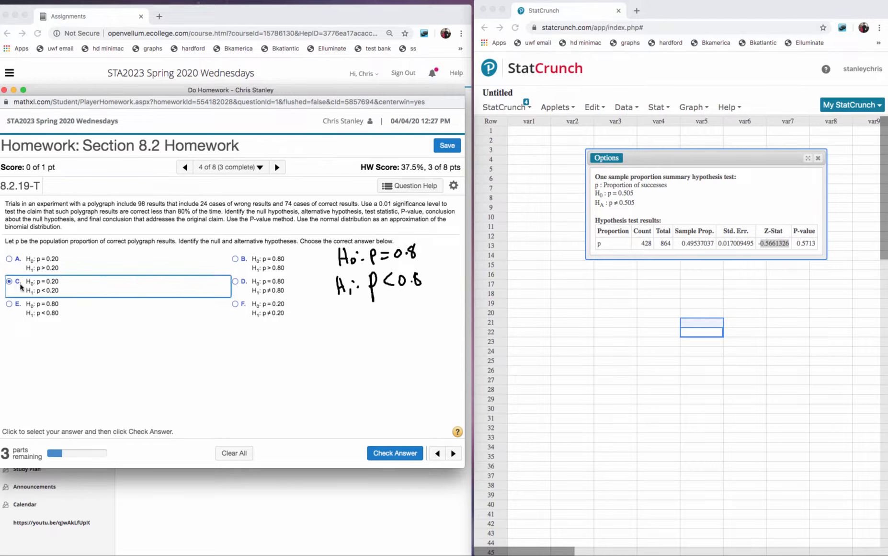
{"action": "left_click", "coordinate": [10, 303]}
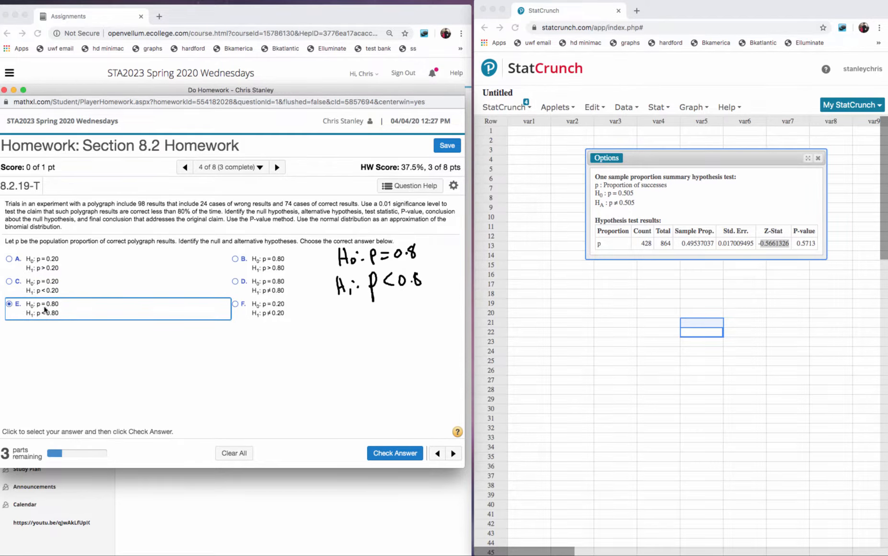
{"action": "left_click", "coordinate": [414, 454]}
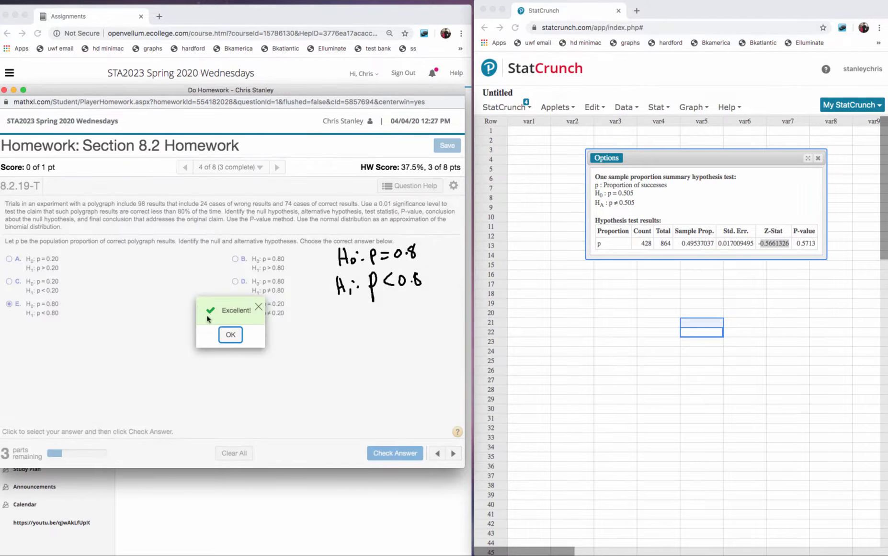
{"action": "left_click", "coordinate": [229, 335]}
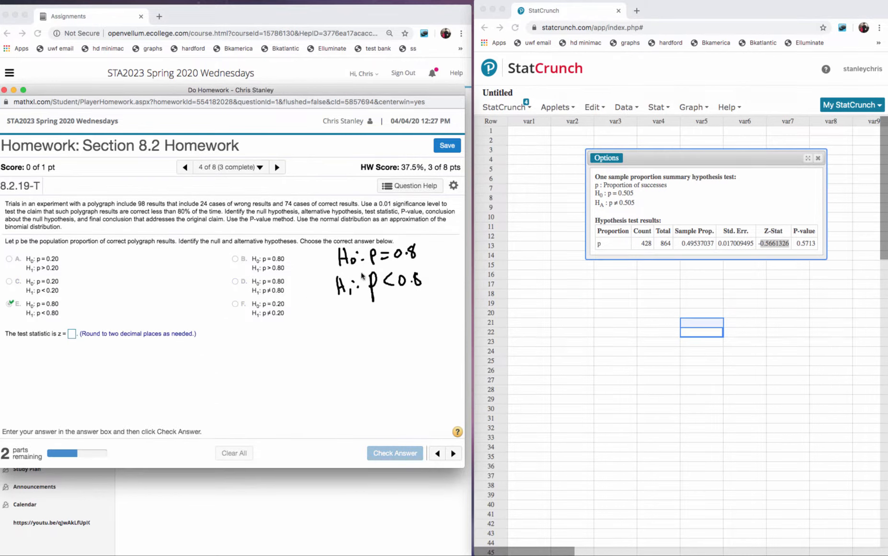
Step: Edit the existing StatCrunch one-sample proportion test to use 74 successes and 98 observations
{"action": "left_click", "coordinate": [607, 158]}
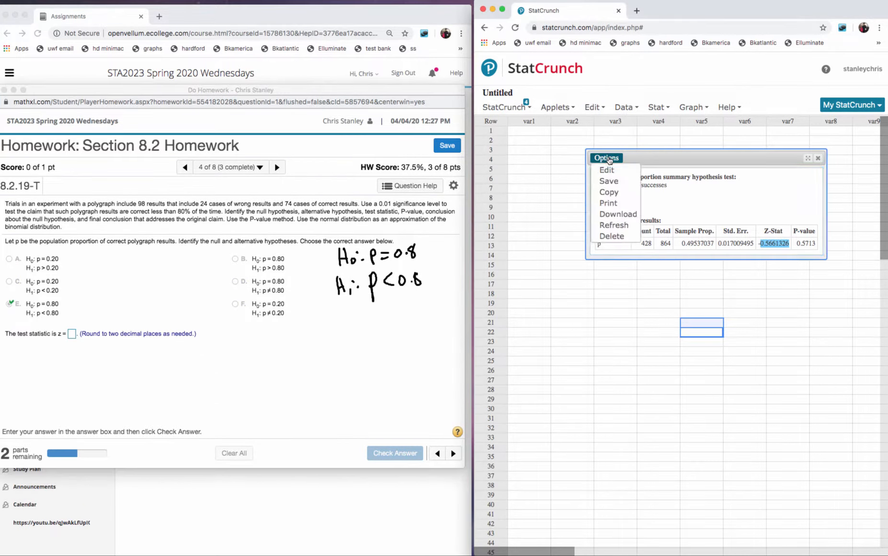
{"action": "left_click", "coordinate": [607, 170]}
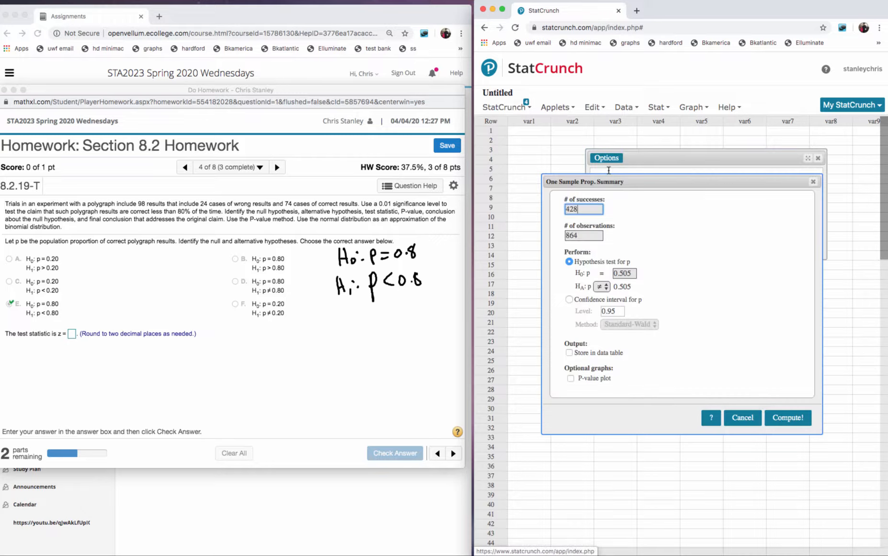
{"action": "double_click", "coordinate": [570, 209]}
{"action": "key", "text": "BackSpace"}
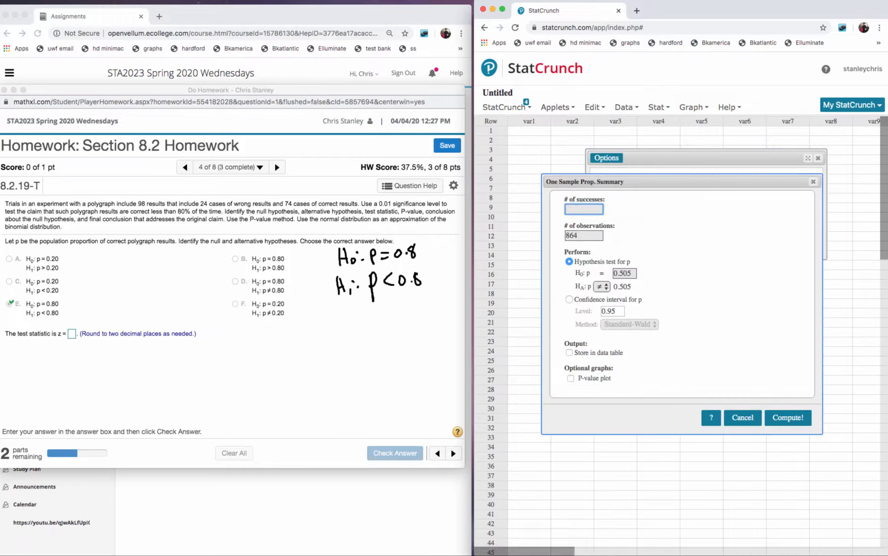
{"action": "left_click", "coordinate": [584, 235]}
{"action": "key", "text": "BackSpace"}
{"action": "key", "text": "BackSpace"}
{"action": "key", "text": "BackSpace"}
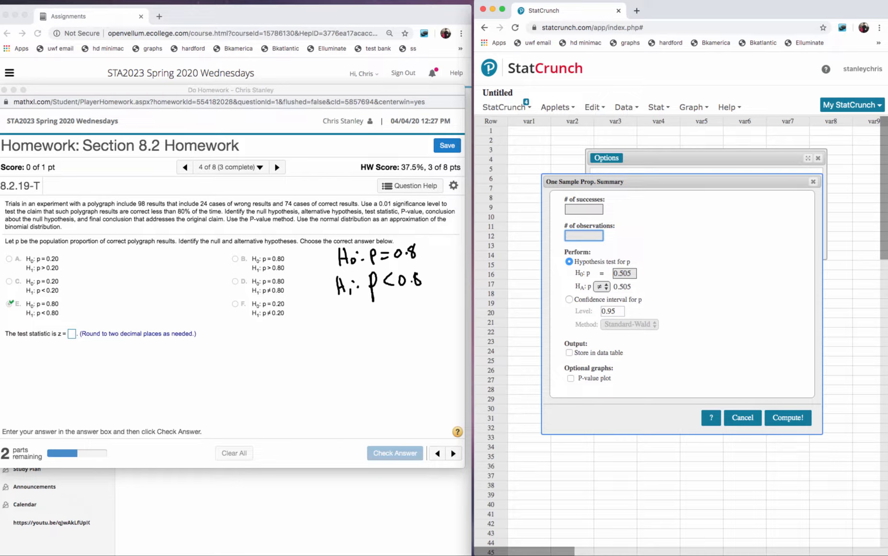
{"action": "type", "text": "98"}
{"action": "left_click", "coordinate": [582, 209]}
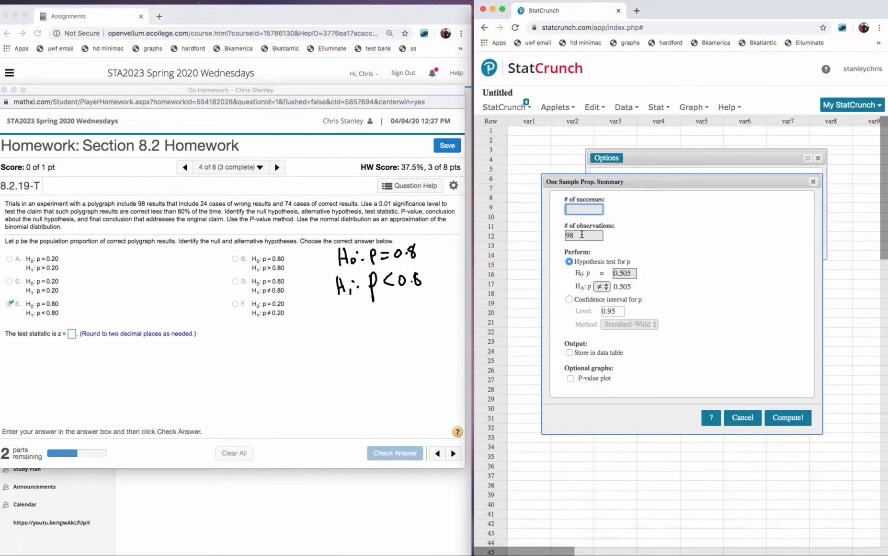
{"action": "type", "text": "74"}
Step: Calculate 74/80 on the TI-84 emulator and put the calculator away
{"action": "left_click_drag", "start_coordinate": [887, 101], "coordinate": [605, 98]}
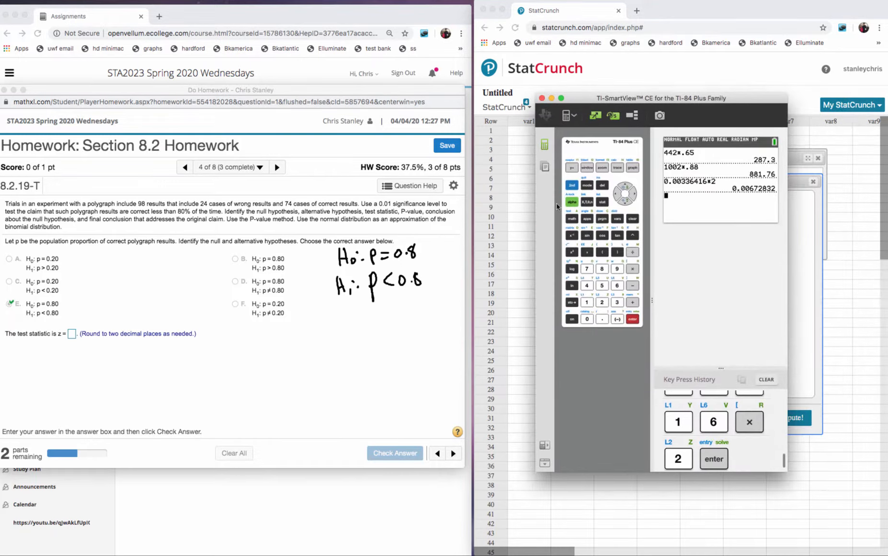
{"action": "left_click", "coordinate": [587, 268]}
{"action": "left_click", "coordinate": [587, 285]}
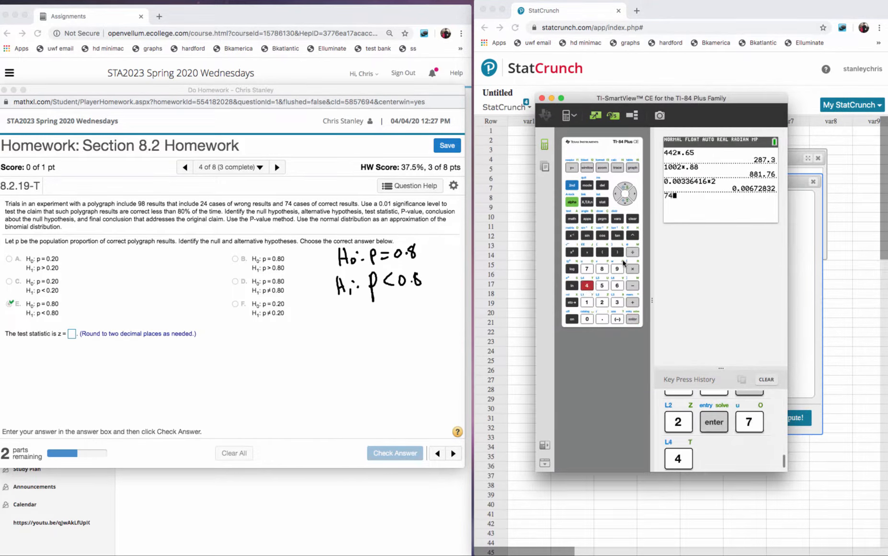
{"action": "left_click", "coordinate": [632, 251]}
{"action": "left_click", "coordinate": [602, 268]}
{"action": "left_click", "coordinate": [587, 319]}
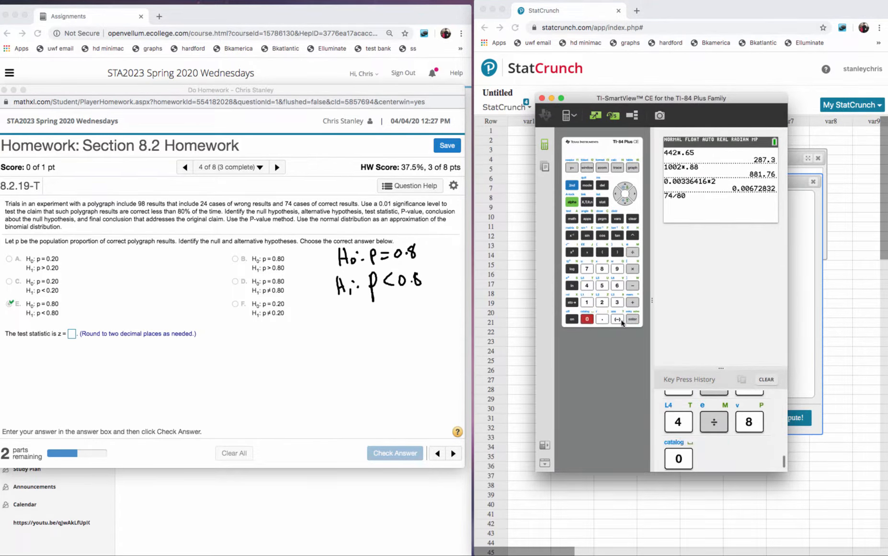
{"action": "left_click", "coordinate": [633, 319]}
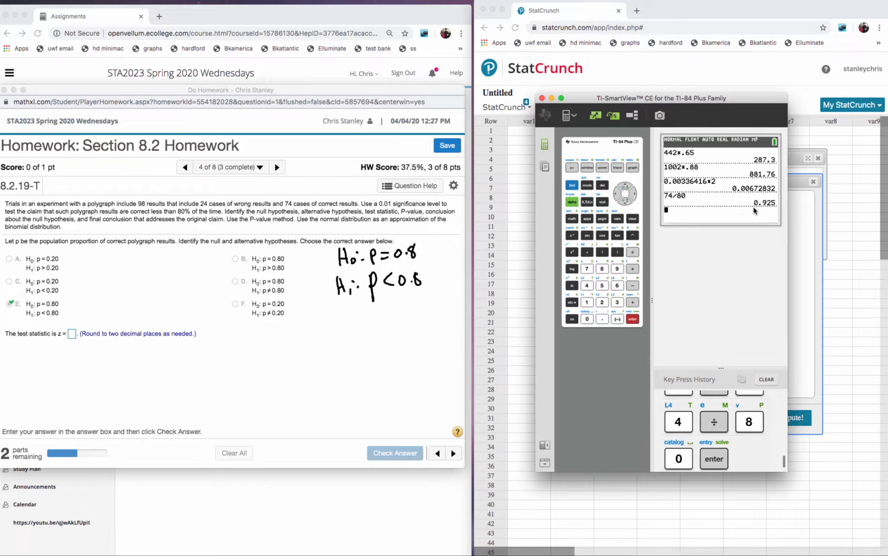
{"action": "left_click", "coordinate": [551, 98]}
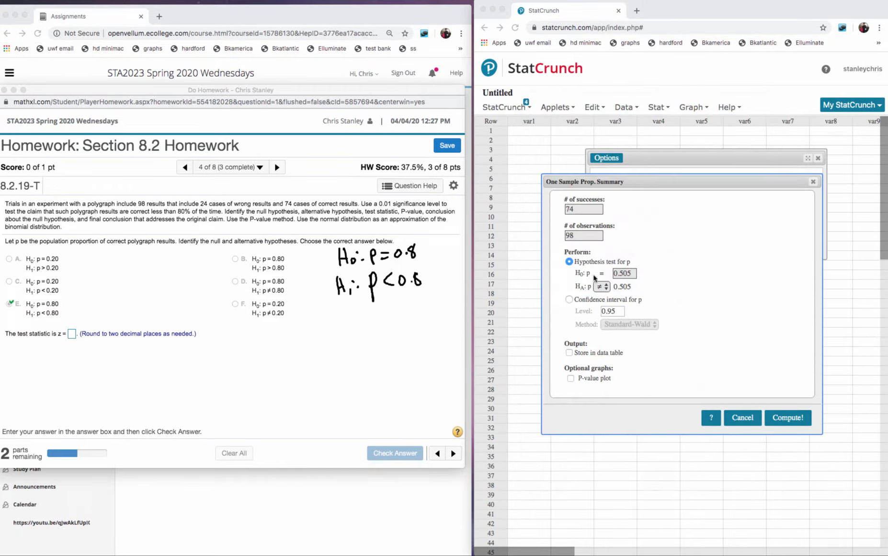
{"action": "left_click", "coordinate": [630, 272]}
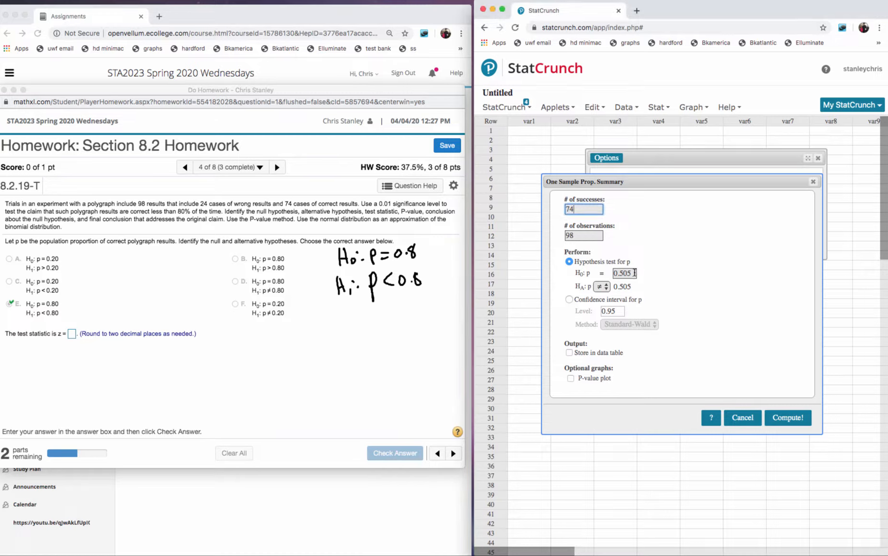
{"action": "double_click", "coordinate": [634, 272]}
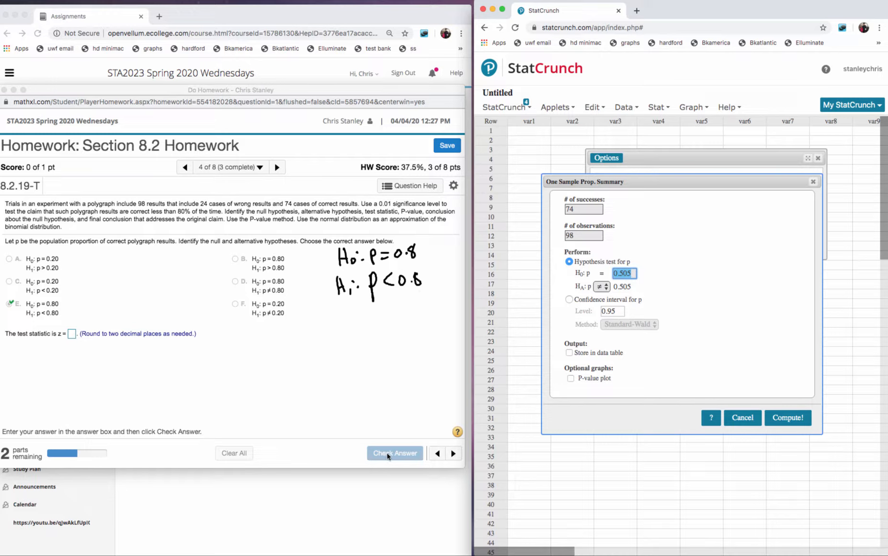
{"action": "left_click", "coordinate": [72, 334]}
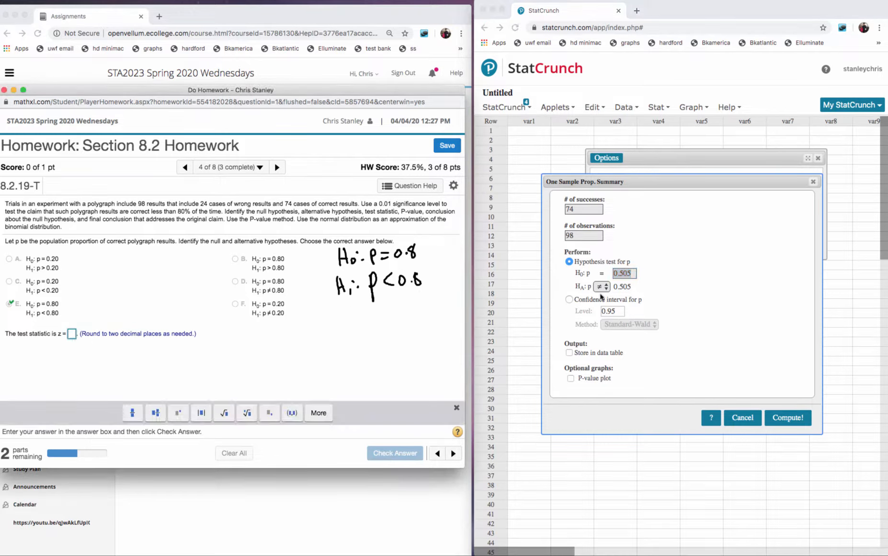
{"action": "type", "text": "08"}
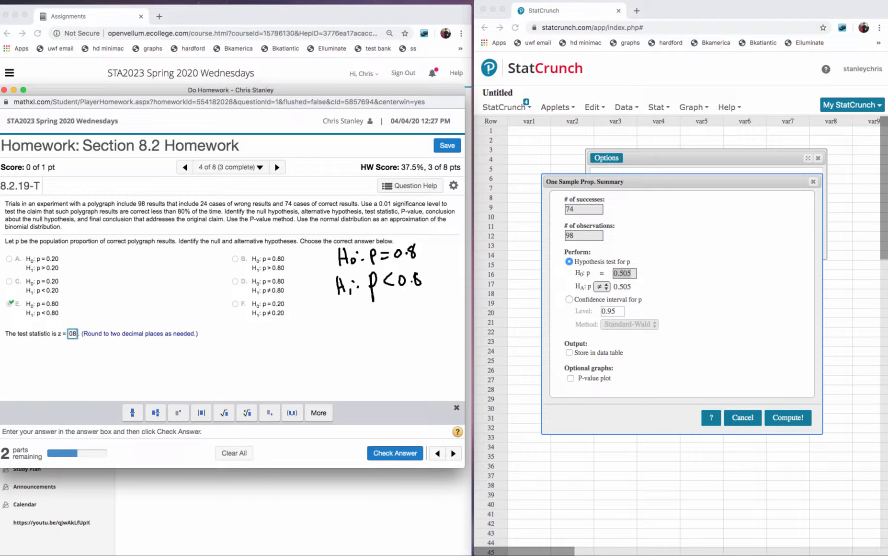
Step: Set the null proportion in StatCrunch to 0.8 with a less-than (<) alternative and compute the test
{"action": "double_click", "coordinate": [632, 275]}
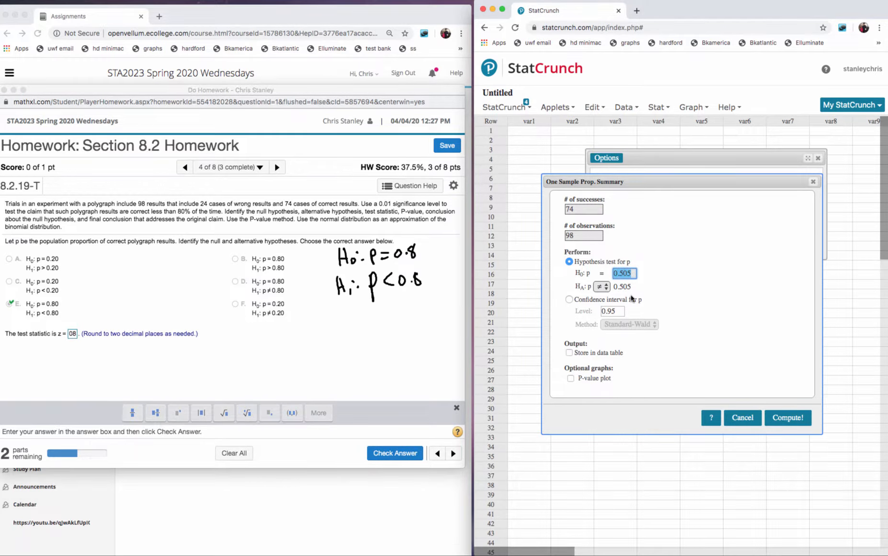
{"action": "type", "text": "0.8"}
{"action": "left_click", "coordinate": [602, 287]}
{"action": "left_click", "coordinate": [603, 307]}
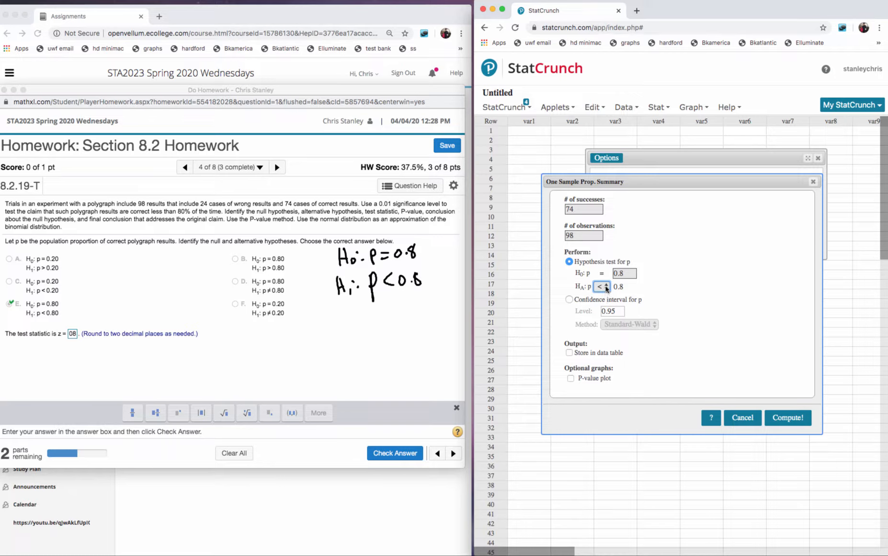
{"action": "left_click", "coordinate": [788, 417]}
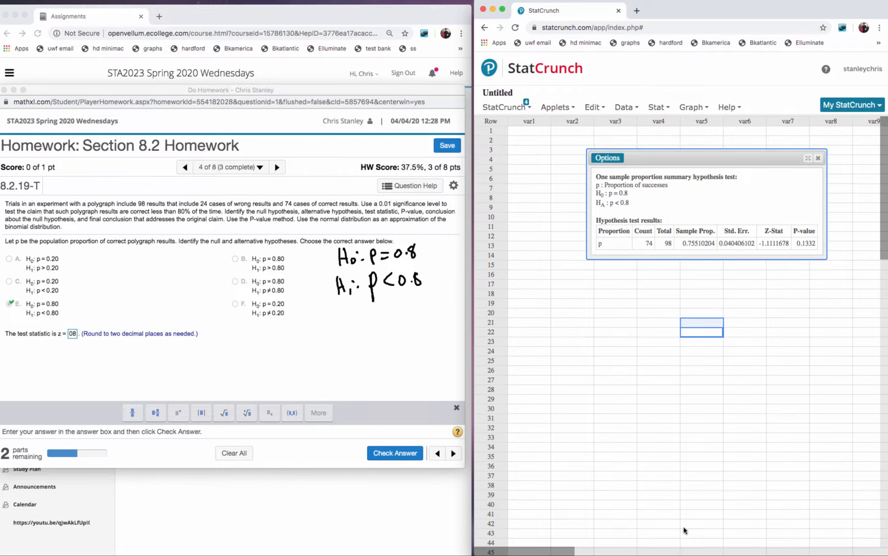
Step: Calculate 74/98 on the TI-84 emulator and put the calculator away
{"action": "key", "text": "super+Tab"}
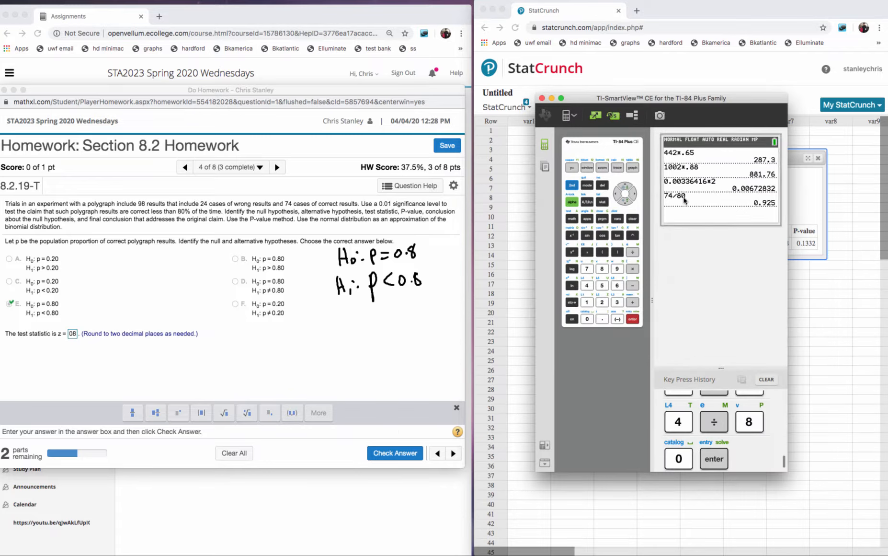
{"action": "left_click", "coordinate": [587, 269]}
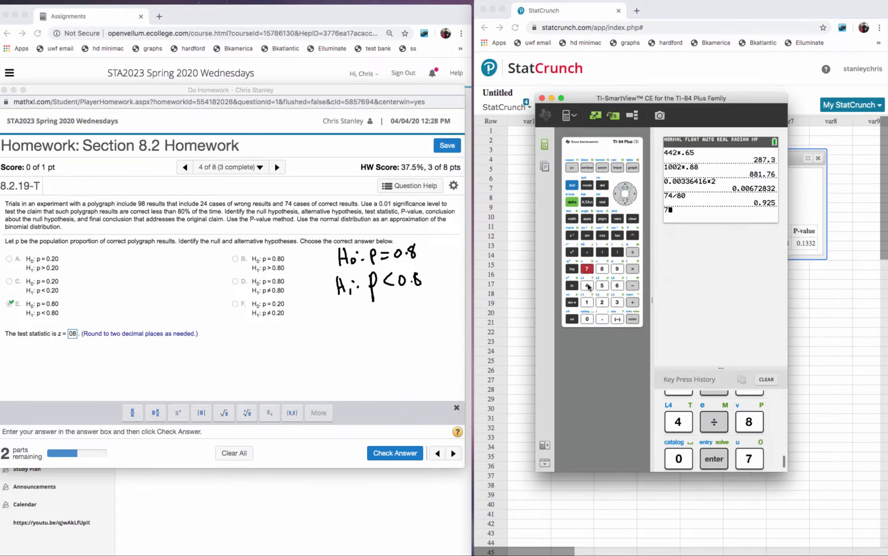
{"action": "left_click", "coordinate": [588, 286]}
{"action": "left_click", "coordinate": [632, 252]}
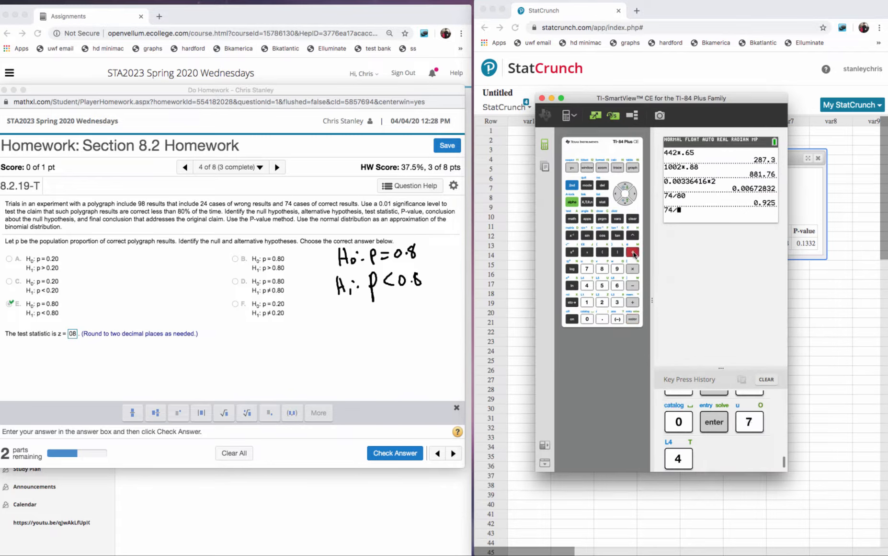
{"action": "left_click", "coordinate": [617, 270]}
{"action": "left_click", "coordinate": [602, 269]}
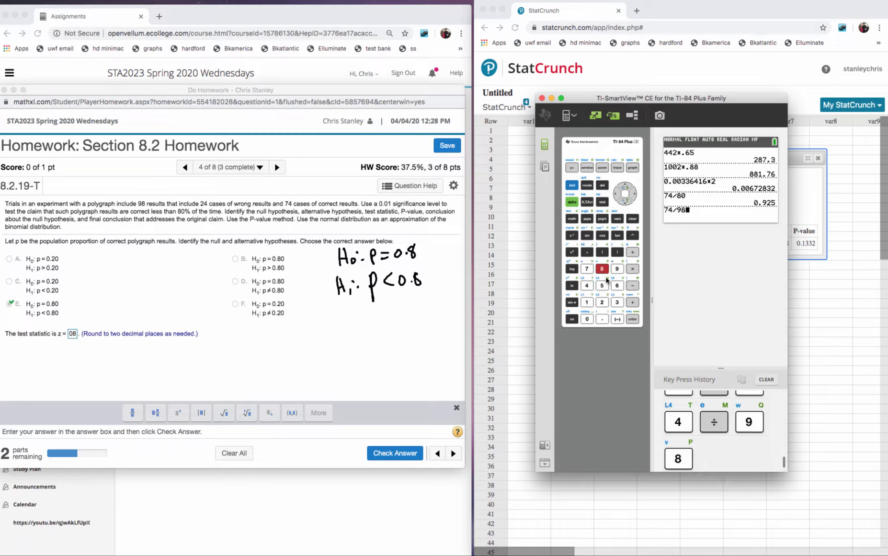
{"action": "left_click", "coordinate": [632, 319]}
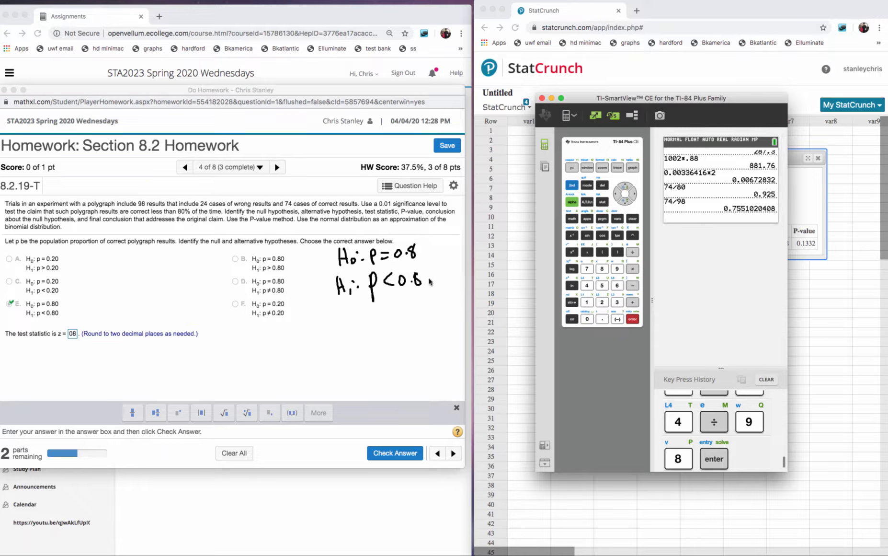
{"action": "left_click", "coordinate": [551, 98]}
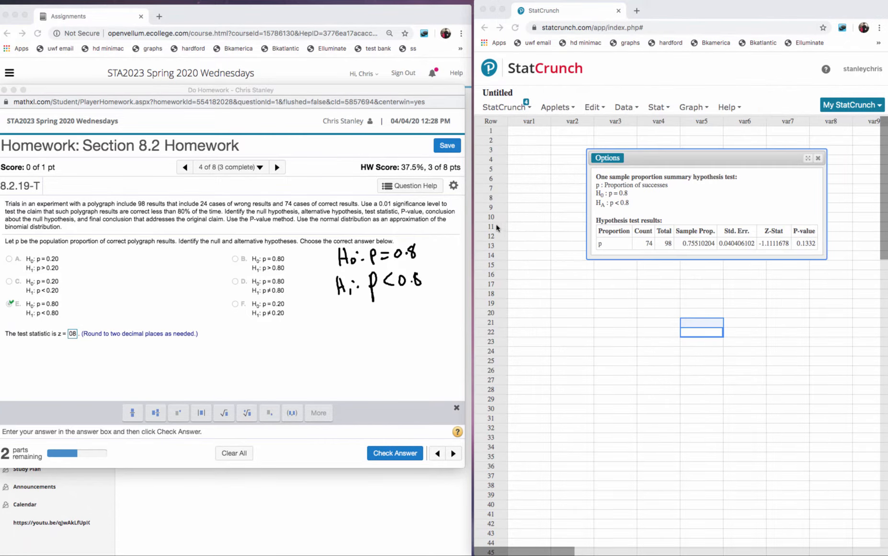
Step: Replace the test statistic answer for exercise 8.2.19-T with -1.11 and check it
{"action": "left_click", "coordinate": [76, 335]}
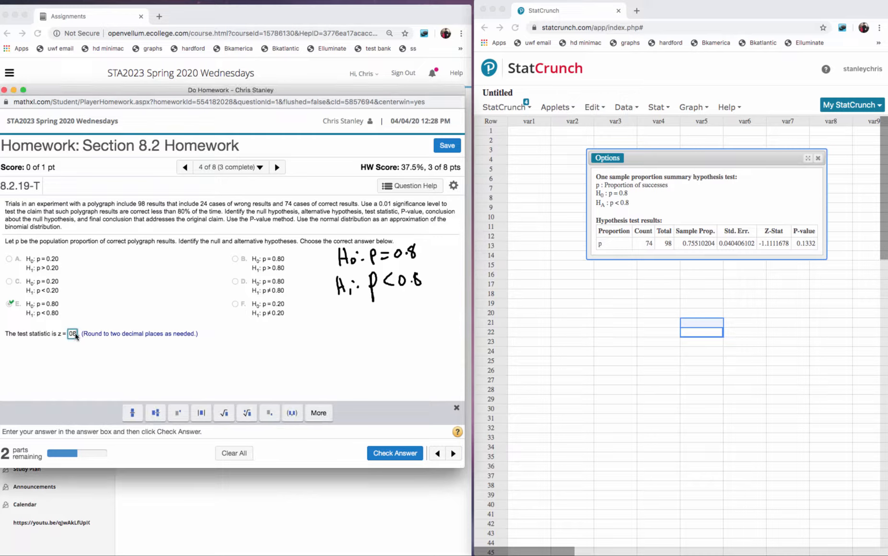
{"action": "key", "text": "BackSpace"}
{"action": "key", "text": "BackSpace"}
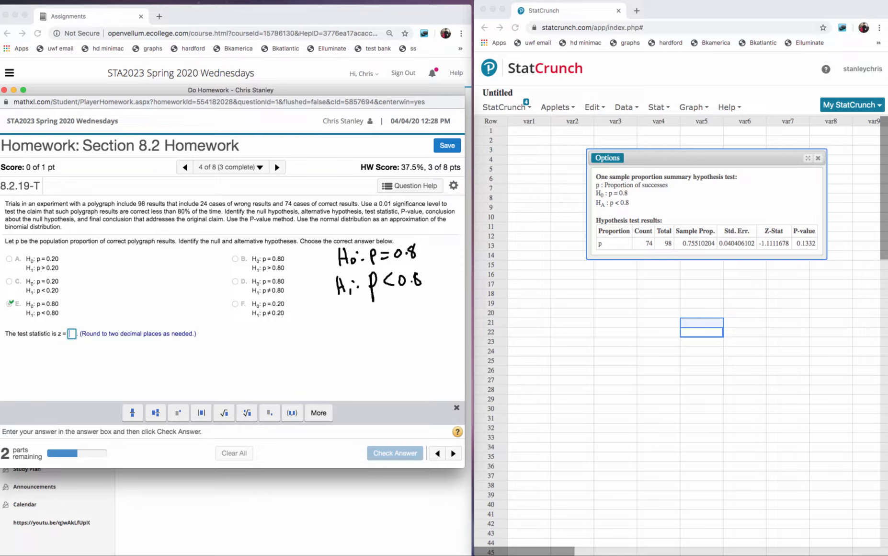
{"action": "type", "text": "-1"}
{"action": "type", "text": "."}
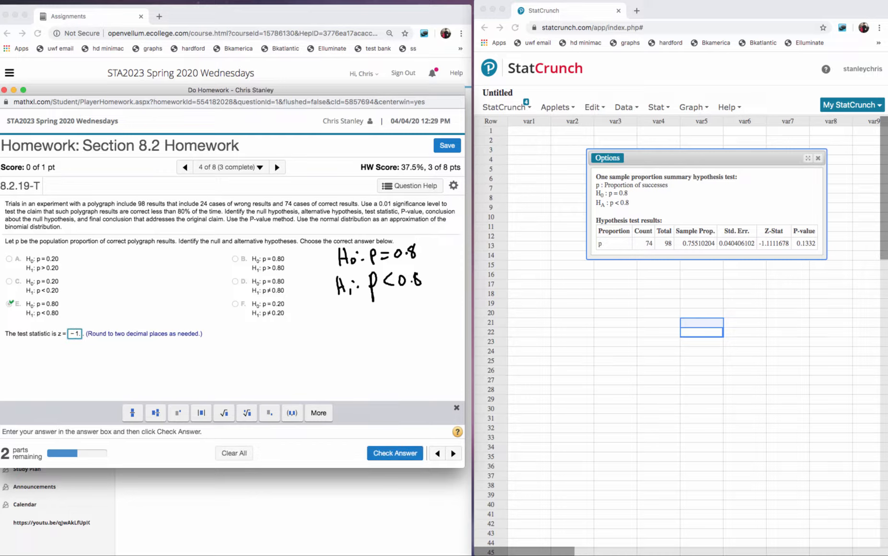
{"action": "type", "text": "11"}
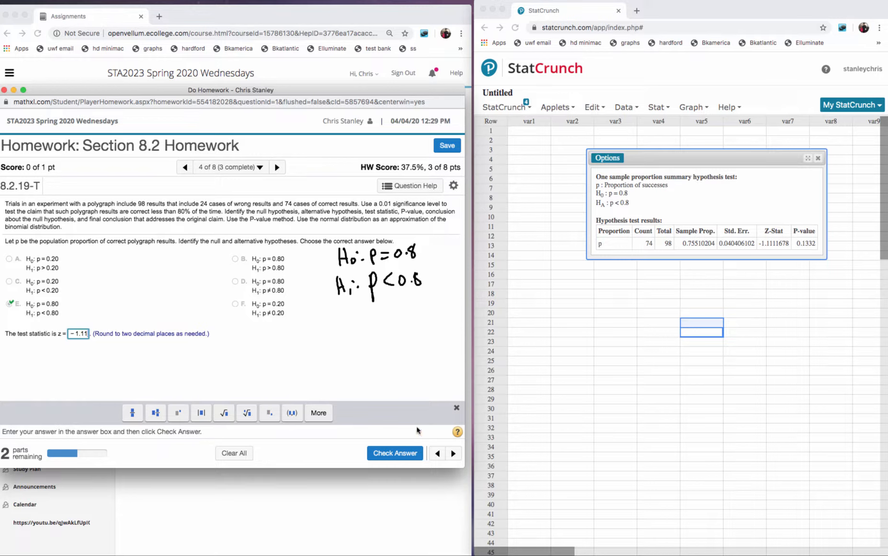
{"action": "left_click", "coordinate": [407, 452]}
{"action": "left_click", "coordinate": [230, 336]}
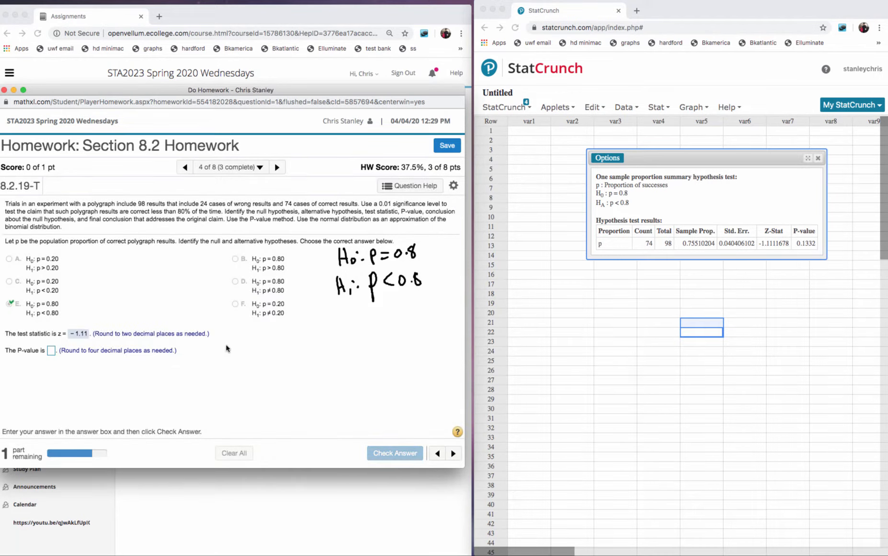
Step: Enter 0.1332 as the P-value for exercise 8.2.19-T and check the answer
{"action": "left_click", "coordinate": [53, 353]}
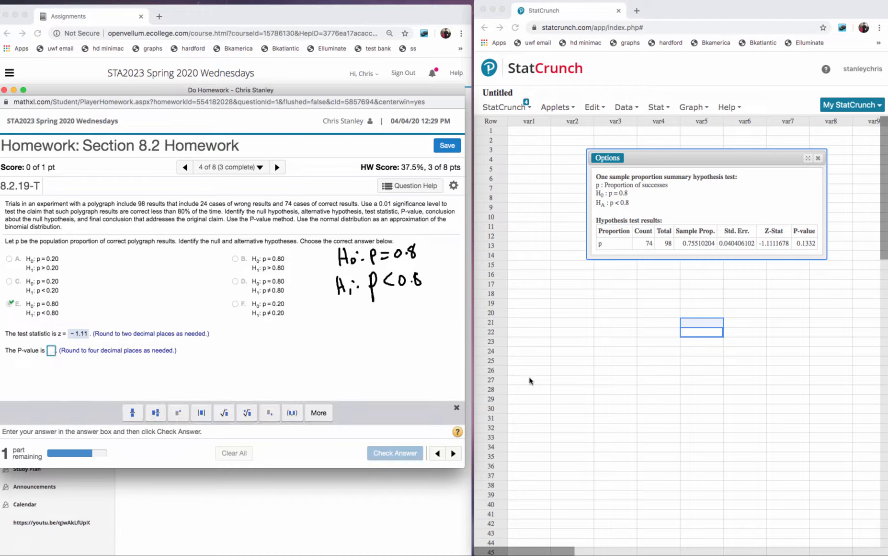
{"action": "type", "text": "0.1332"}
{"action": "left_click", "coordinate": [395, 453]}
{"action": "left_click", "coordinate": [232, 334]}
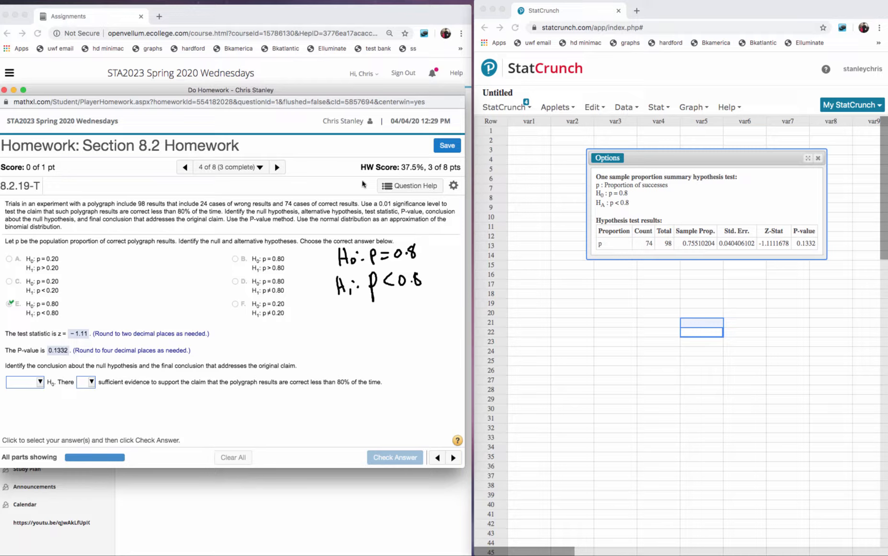
Step: Complete the conclusion with "Fail to reject" and "is not", check it, and continue to the next question
{"action": "left_click", "coordinate": [41, 385]}
{"action": "left_click", "coordinate": [37, 419]}
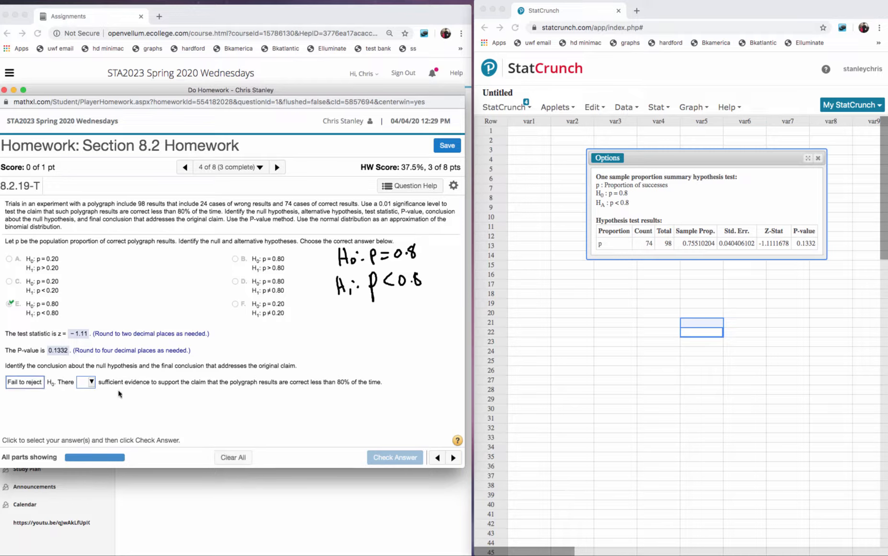
{"action": "left_click", "coordinate": [88, 383]}
{"action": "left_click", "coordinate": [97, 406]}
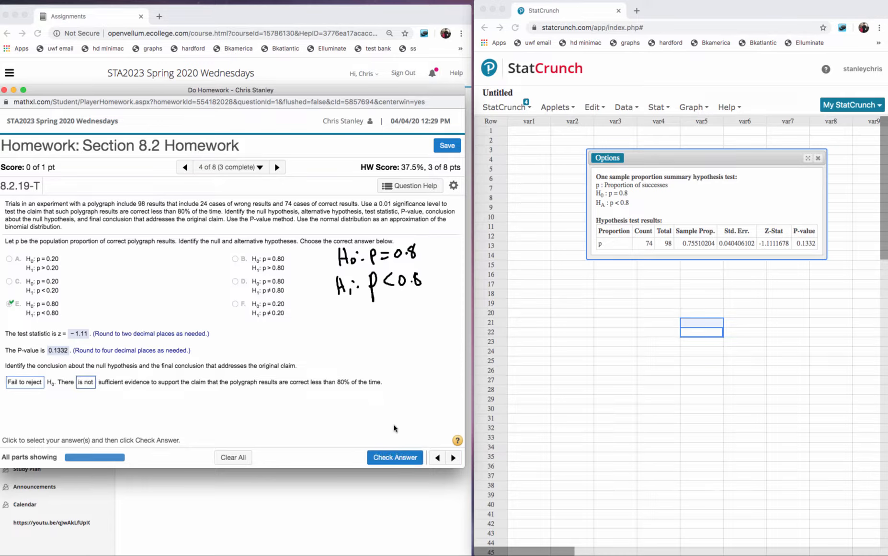
{"action": "left_click", "coordinate": [393, 458]}
{"action": "left_click", "coordinate": [243, 334]}
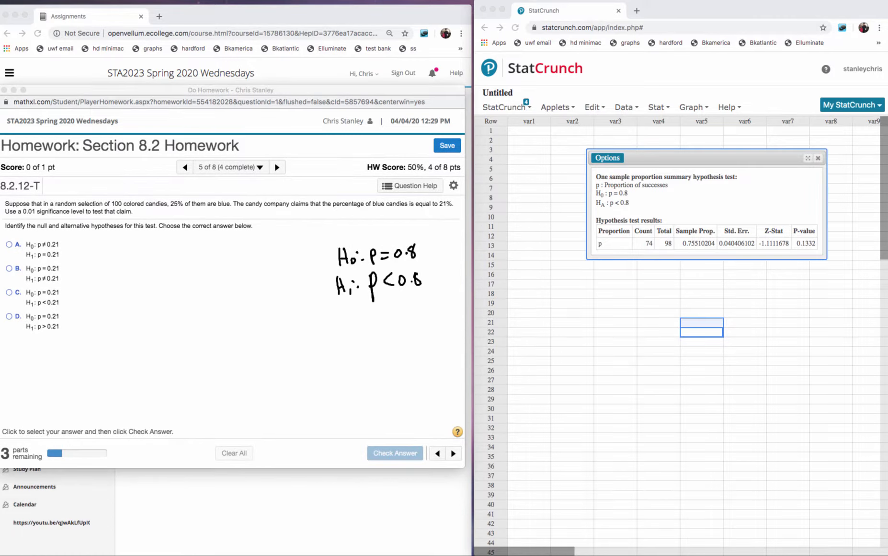
Step: Erase the handwritten hypotheses and submit option B (H0: p = 0.21, H1: p ≠ 0.21) for exercise 8.2.12-T
{"action": "mouse_move", "coordinate": [389, 245]}
{"action": "left_mouse_down"}
{"action": "mouse_move", "coordinate": [367, 258]}
{"action": "mouse_move", "coordinate": [402, 284]}
{"action": "left_mouse_up"}
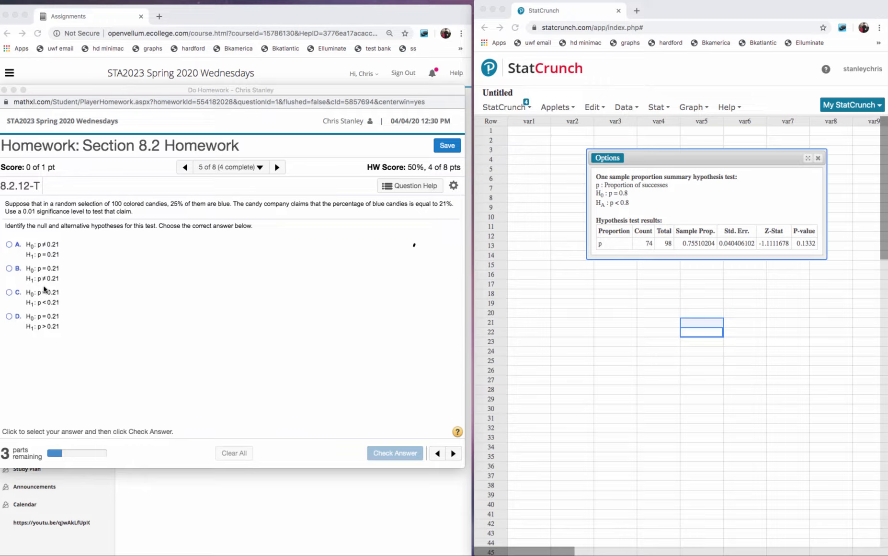
{"action": "left_click", "coordinate": [20, 274]}
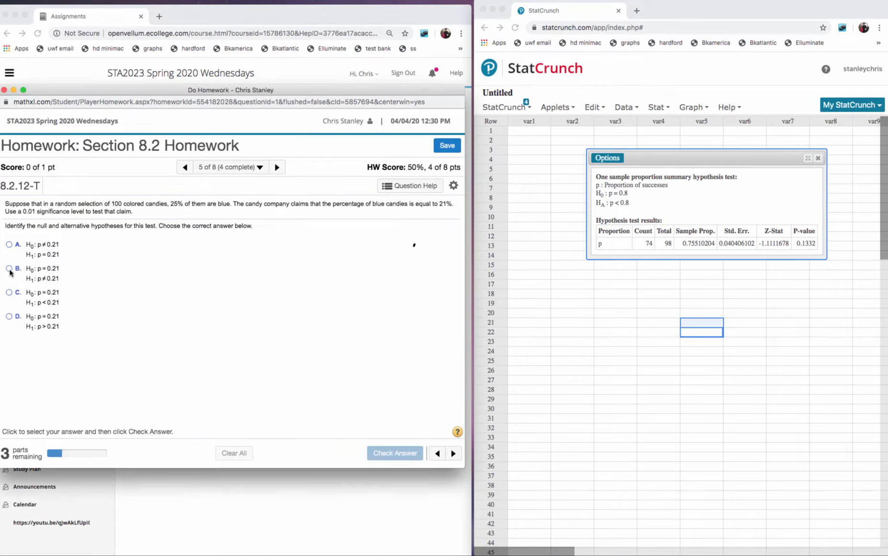
{"action": "left_click", "coordinate": [395, 452]}
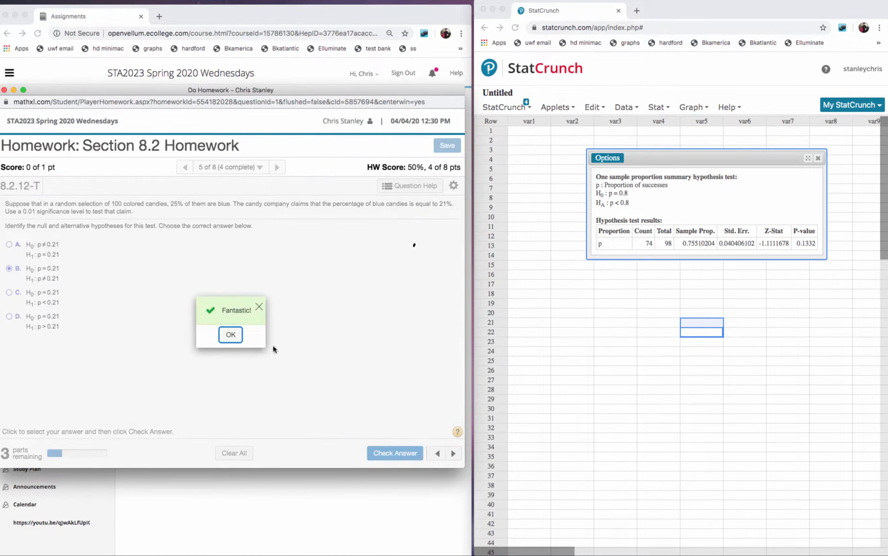
{"action": "left_click", "coordinate": [231, 336]}
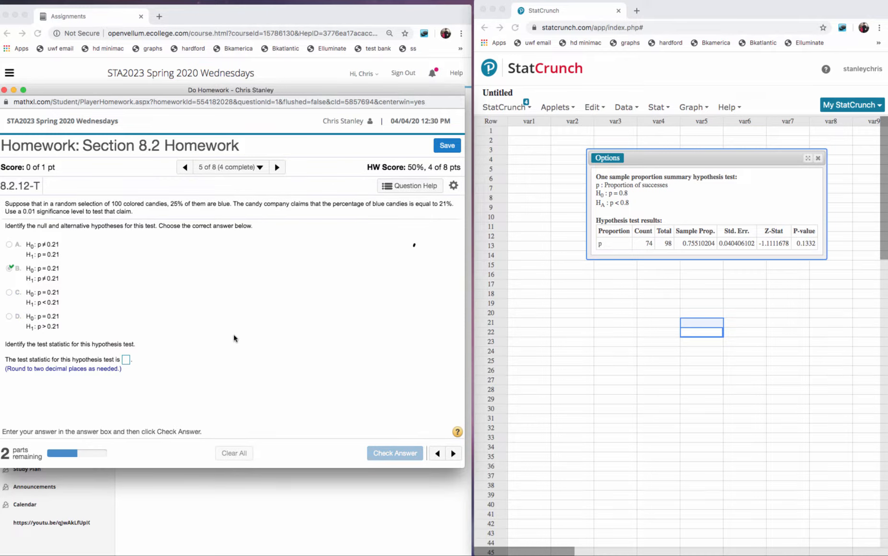
Step: Edit the existing StatCrunch one-sample proportion test to use 25 successes and 100 observations
{"action": "left_click", "coordinate": [125, 359]}
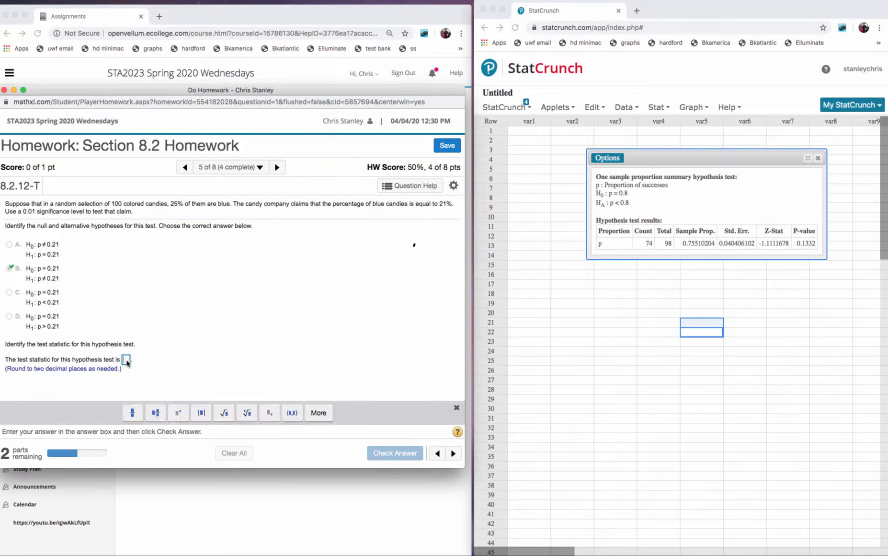
{"action": "left_click", "coordinate": [594, 161]}
{"action": "left_click", "coordinate": [609, 173]}
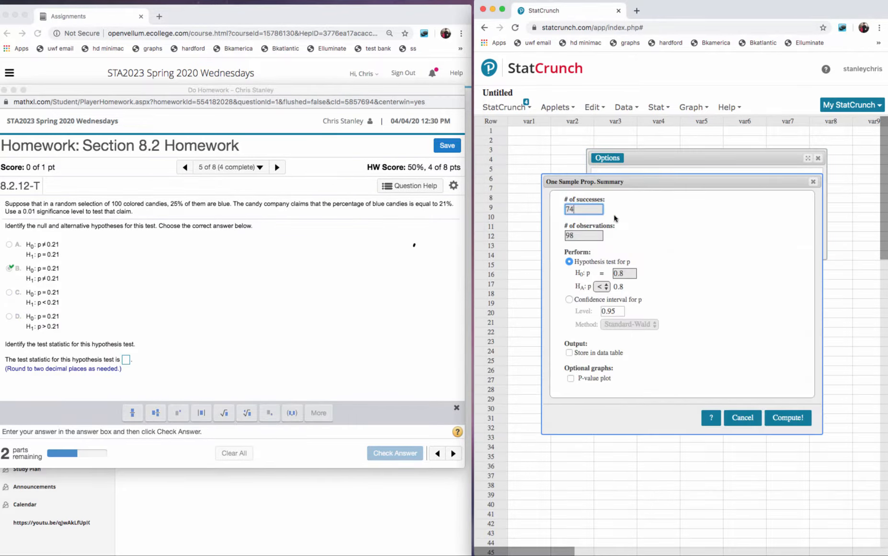
{"action": "key", "text": "BackSpace"}
{"action": "key", "text": "BackSpace"}
{"action": "key", "text": "Tab"}
{"action": "key", "text": "BackSpace"}
{"action": "type", "text": "100"}
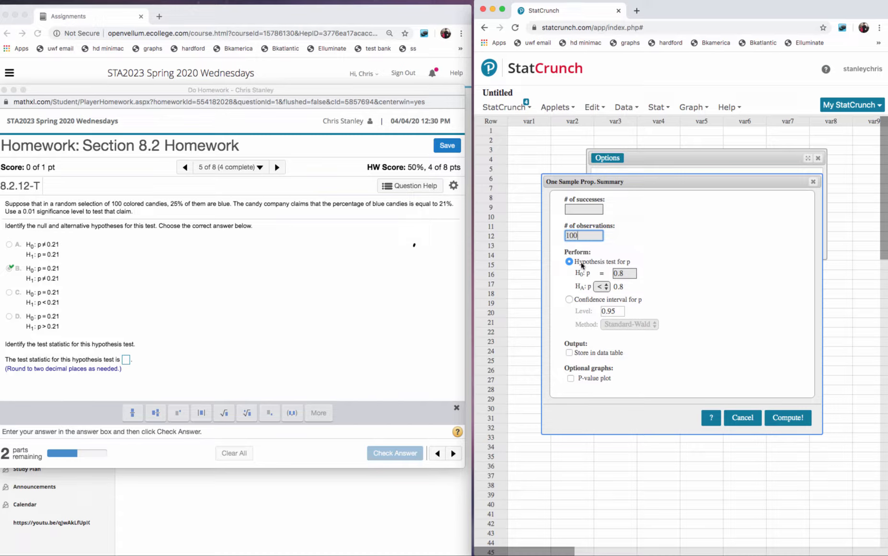
{"action": "left_click", "coordinate": [584, 209]}
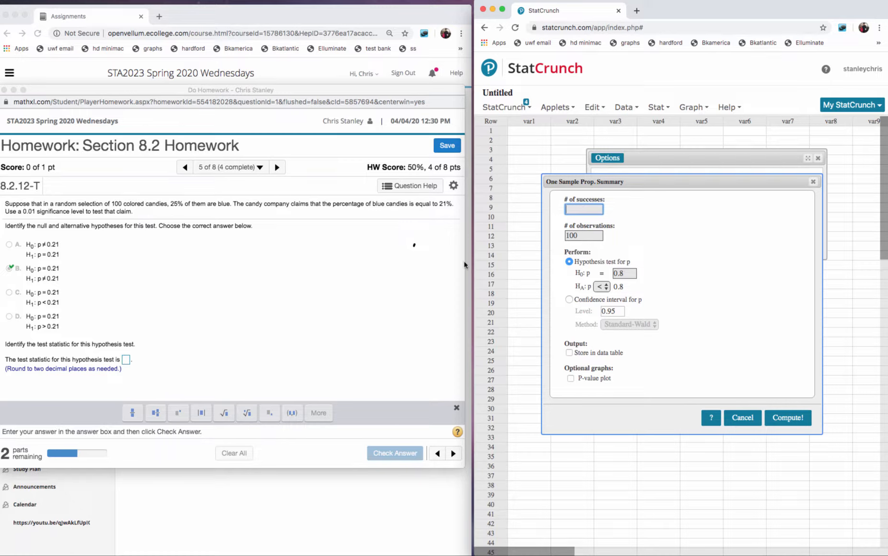
{"action": "type", "text": "25"}
Step: Set the null proportion in StatCrunch to 0.21 with a not-equal (≠) alternative and compute the test
{"action": "left_click", "coordinate": [626, 272]}
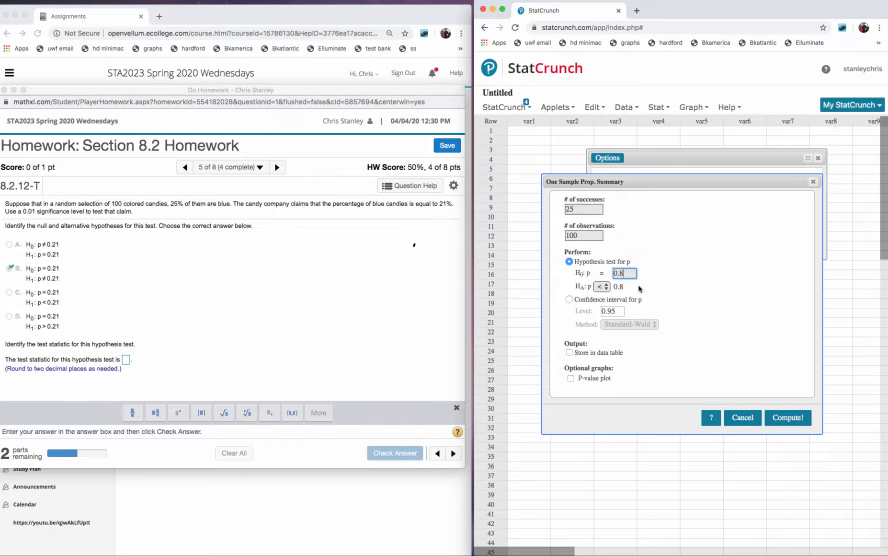
{"action": "key", "text": "BackSpace"}
{"action": "type", "text": "21"}
{"action": "left_click", "coordinate": [603, 287]}
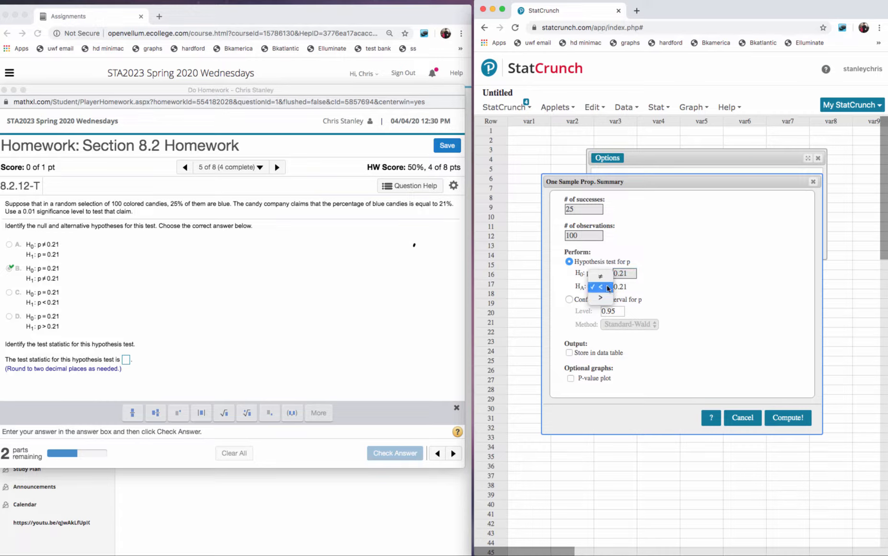
{"action": "left_click", "coordinate": [601, 276]}
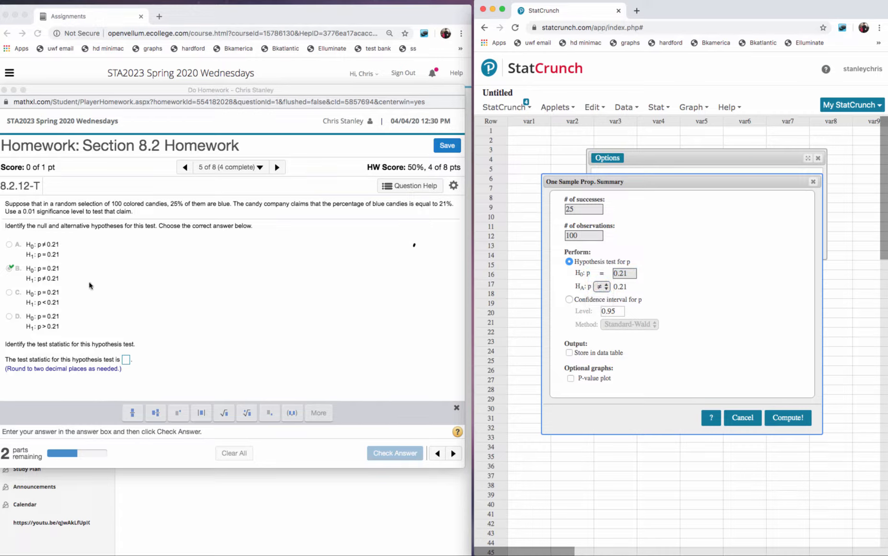
{"action": "left_click", "coordinate": [788, 418]}
Step: Enter 0.98 as the test statistic for exercise 8.2.12-T and check the answer
{"action": "left_click", "coordinate": [125, 359]}
{"action": "type", "text": "0.98"}
{"action": "left_click", "coordinate": [395, 452]}
Step: Enter 0.326 as the P-value for exercise 8.2.12-T and check the answer
{"action": "left_click", "coordinate": [118, 383]}
{"action": "type", "text": "0.326"}
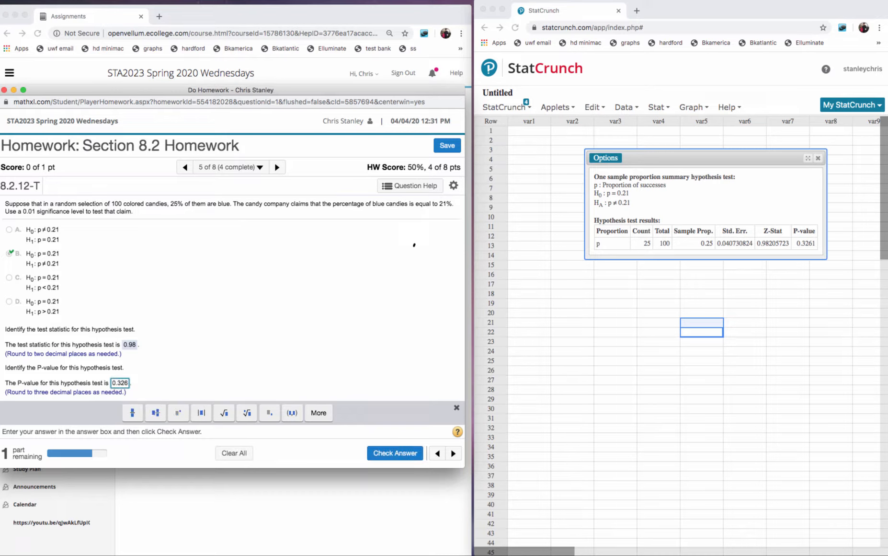
{"action": "left_click", "coordinate": [395, 453]}
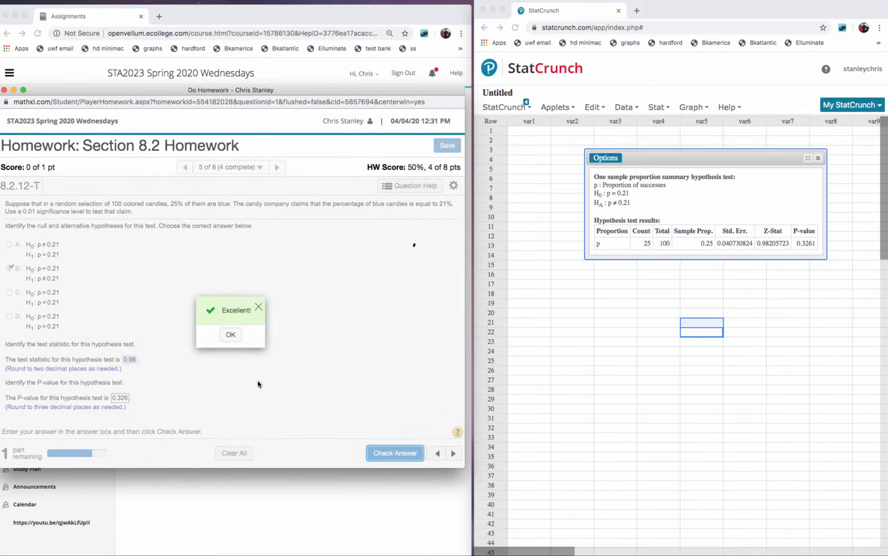
{"action": "left_click", "coordinate": [230, 334]}
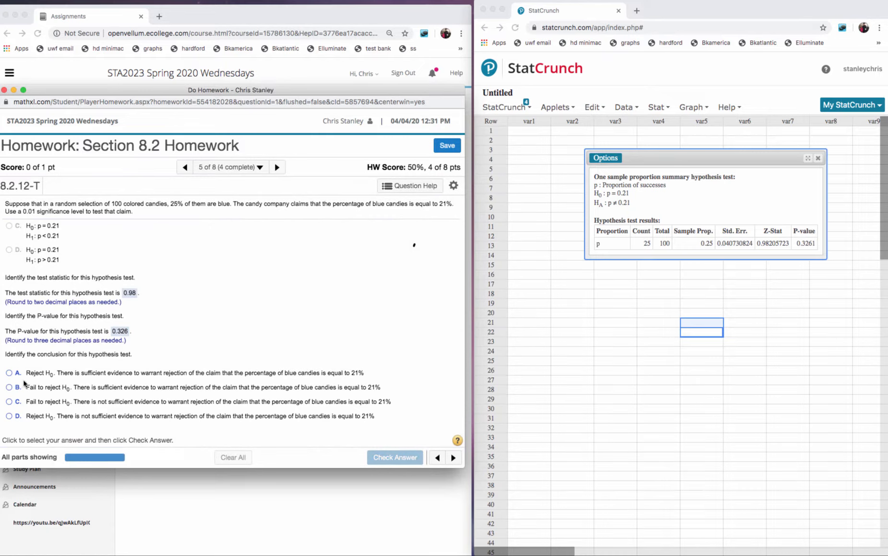
Step: Choose conclusion C (fail to reject H0, not sufficient evidence), check it, and continue to the next question
{"action": "left_click", "coordinate": [10, 403]}
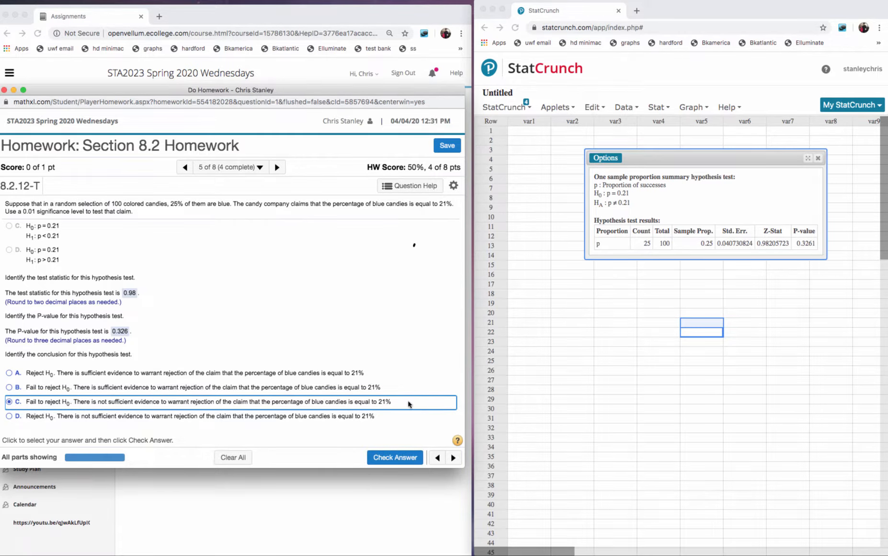
{"action": "left_click", "coordinate": [395, 457]}
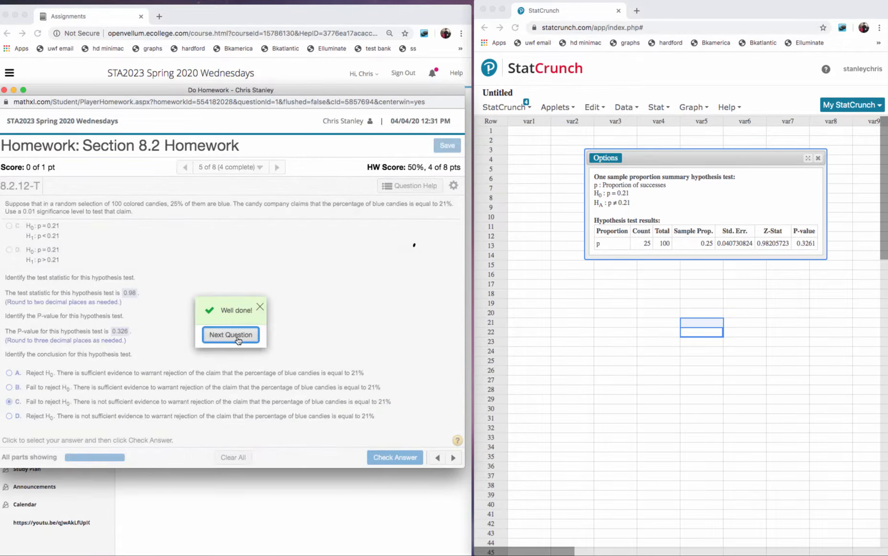
{"action": "left_click", "coordinate": [230, 334]}
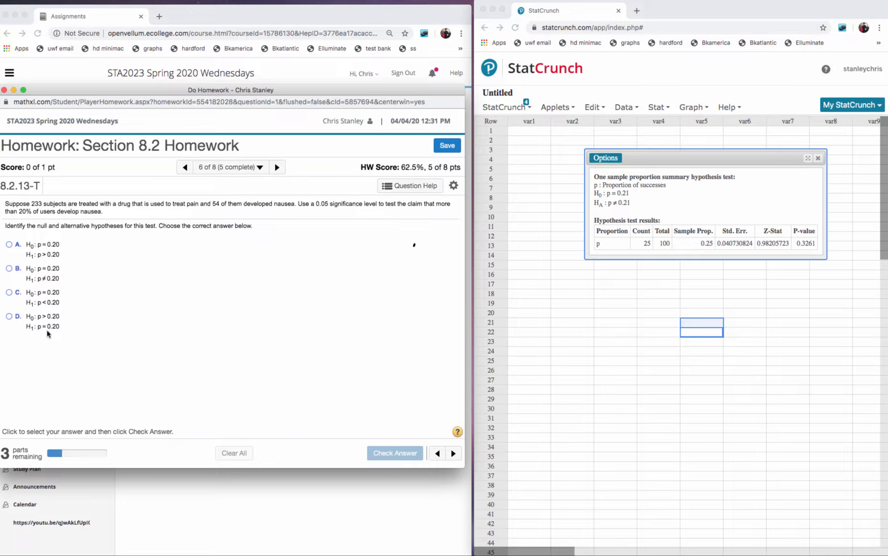
Step: Choose hypothesis option A (H0: p = 0.20, H1: p > 0.20) for exercise 8.2.13-T and check the answer
{"action": "left_click", "coordinate": [9, 245]}
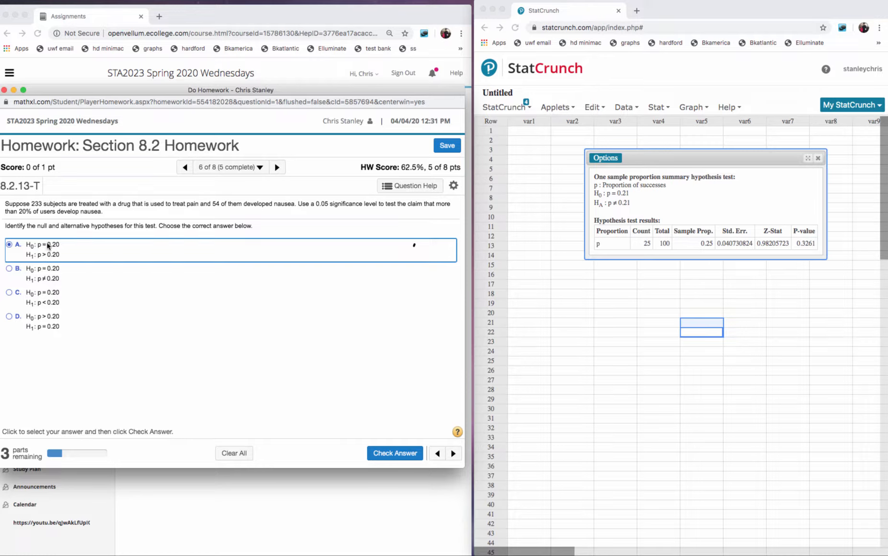
{"action": "left_click", "coordinate": [415, 453]}
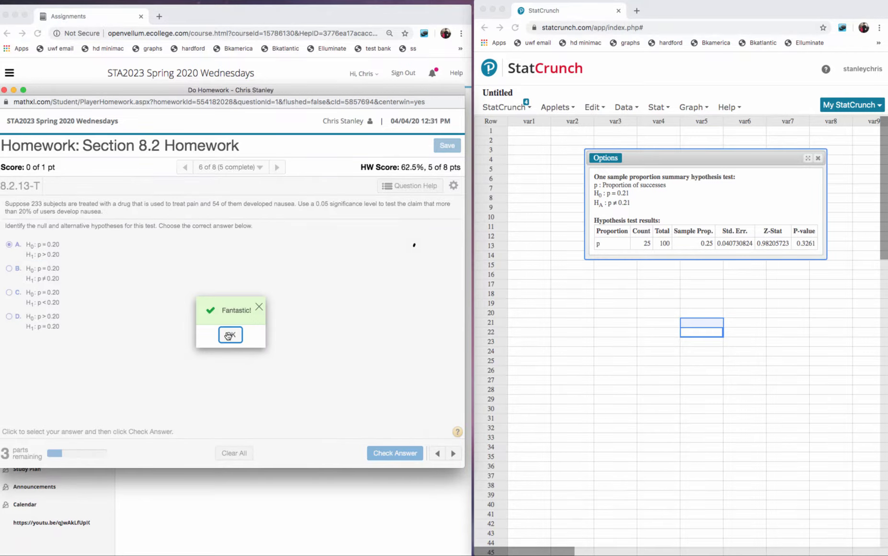
Step: Continue to the test statistic part of exercise 8.2.13-T and close the previous test's results in StatCrunch
{"action": "left_click", "coordinate": [229, 336]}
{"action": "left_click", "coordinate": [128, 358]}
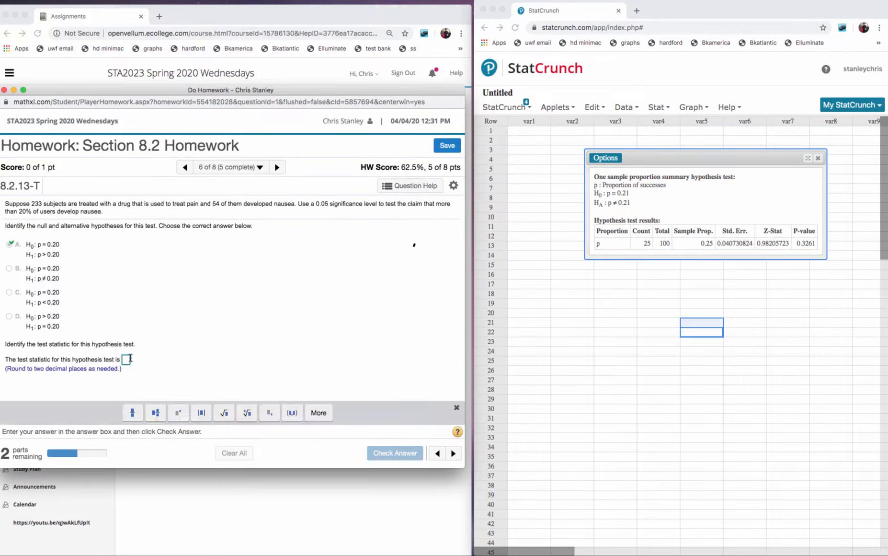
{"action": "left_click", "coordinate": [602, 162]}
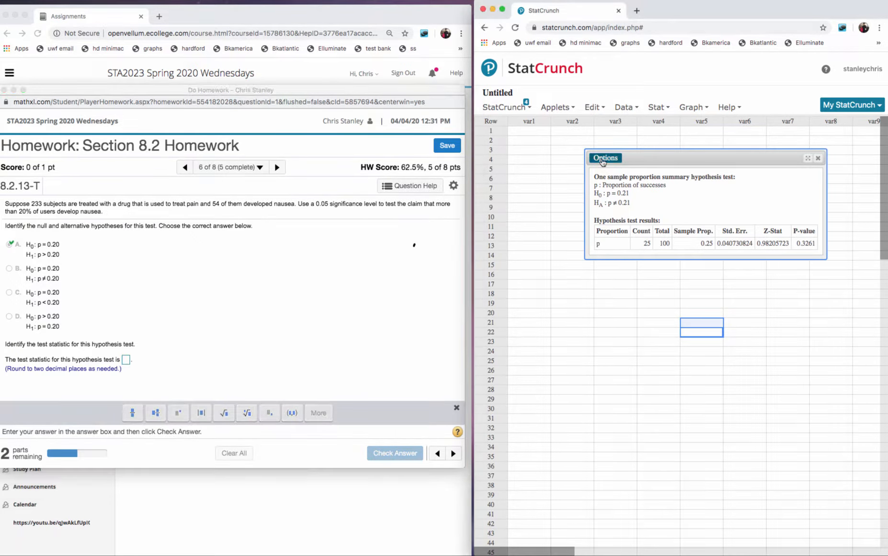
{"action": "left_click", "coordinate": [818, 157]}
{"action": "left_click", "coordinate": [663, 110]}
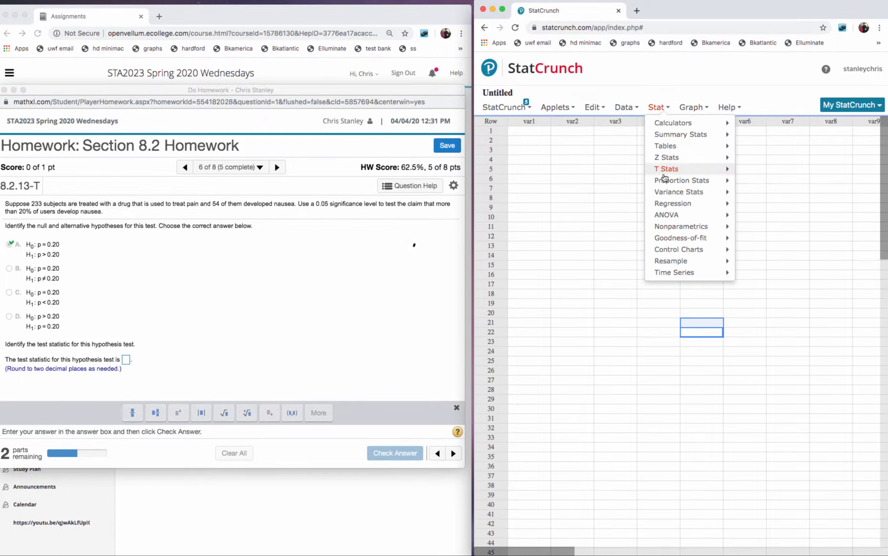
{"action": "mouse_move", "coordinate": [708, 183]}
{"action": "left_click", "coordinate": [741, 185]}
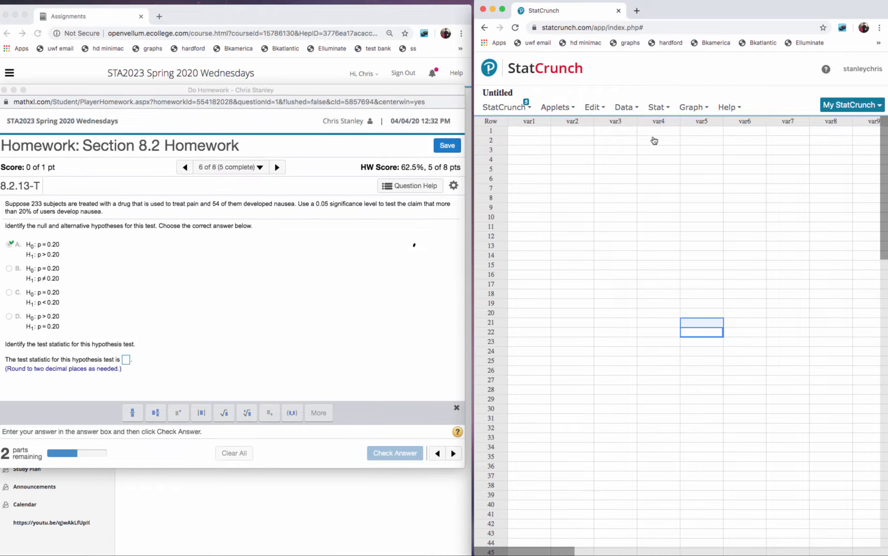
Step: Start a one-sample proportion test from summary data with 54 successes
{"action": "left_click", "coordinate": [660, 110]}
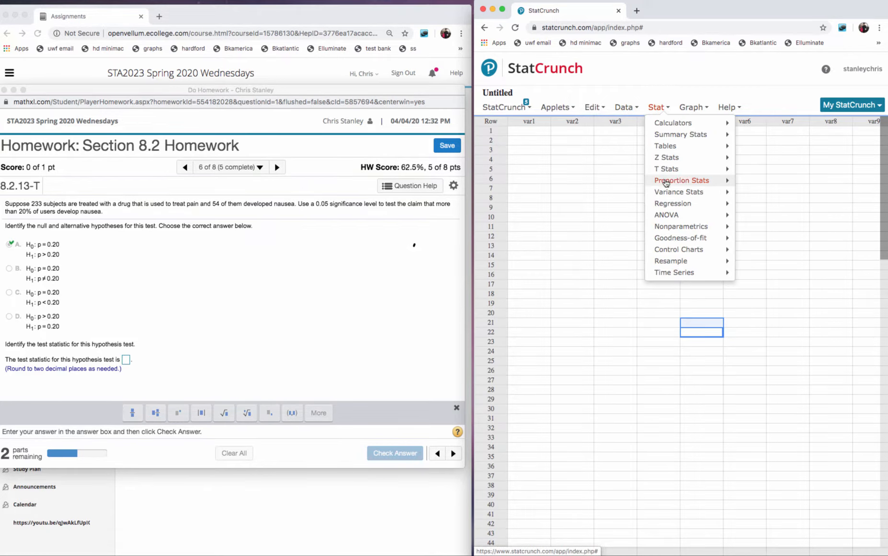
{"action": "mouse_move", "coordinate": [666, 180]}
{"action": "mouse_move", "coordinate": [756, 183]}
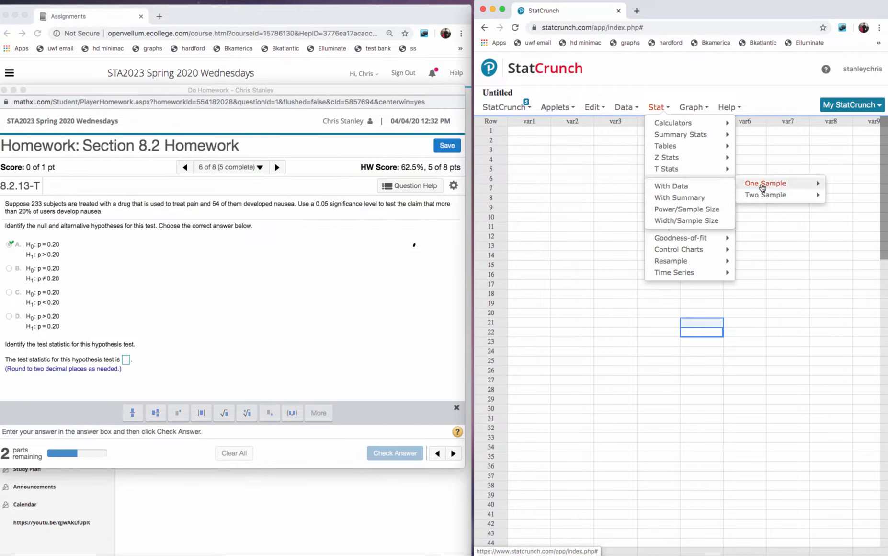
{"action": "left_click", "coordinate": [697, 198]}
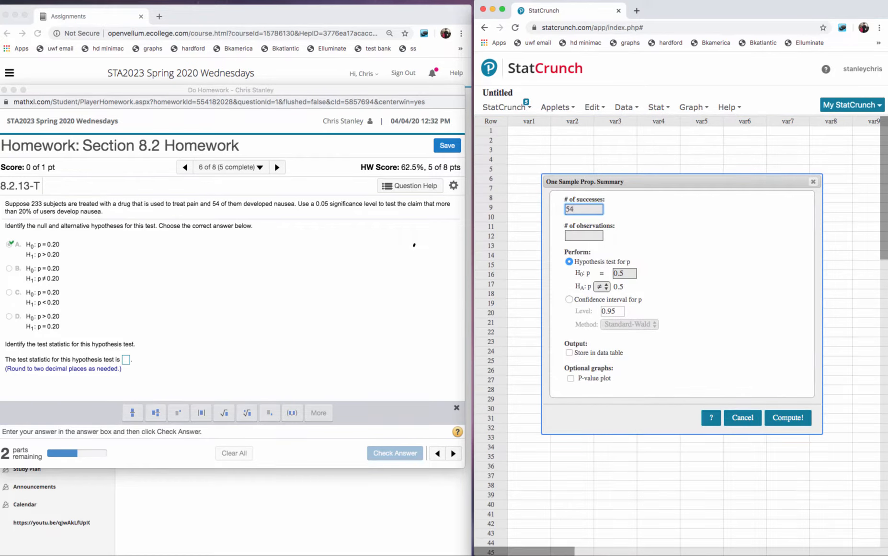
Step: Complete the one-sample proportion test with 233 observations, null proportion 0.2 and a greater-than alternative, and compute it
{"action": "left_click", "coordinate": [590, 236]}
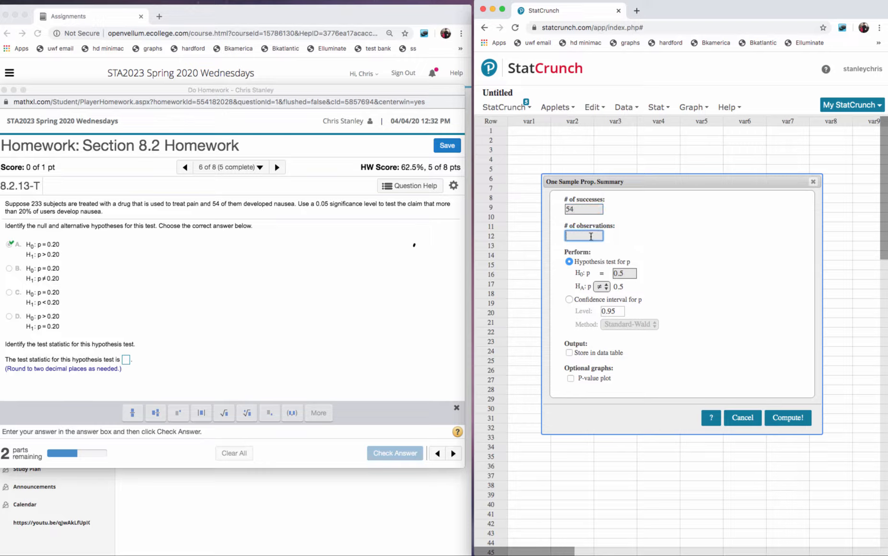
{"action": "type", "text": "233"}
{"action": "left_click", "coordinate": [625, 273]}
{"action": "key", "text": "BackSpace"}
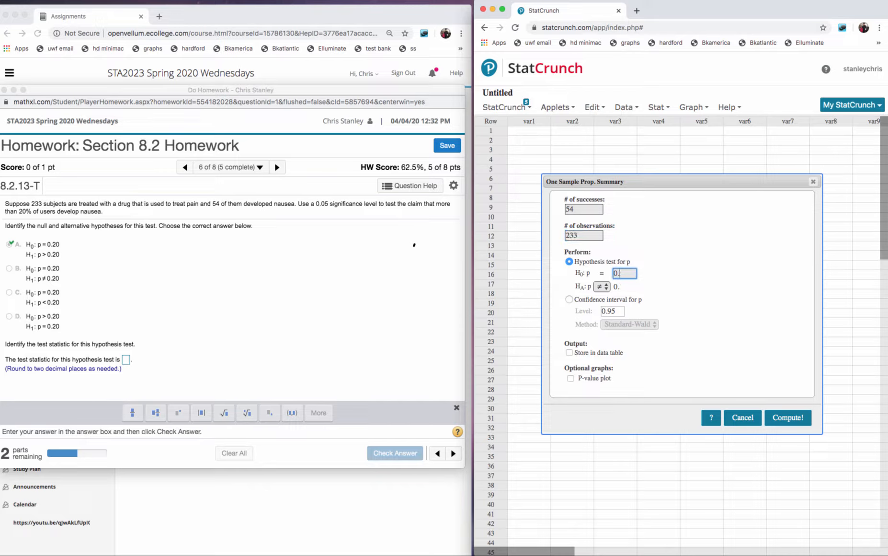
{"action": "left_click", "coordinate": [603, 286]}
{"action": "left_click", "coordinate": [600, 308]}
{"action": "left_click", "coordinate": [782, 418]}
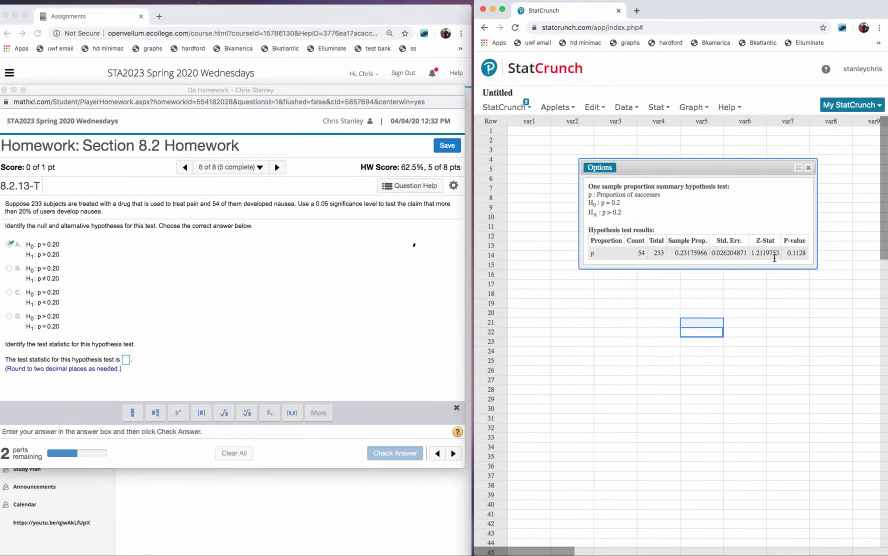
Step: Answer the test statistic part of the nausea question with 1.21 and check the answer
{"action": "left_click", "coordinate": [126, 359]}
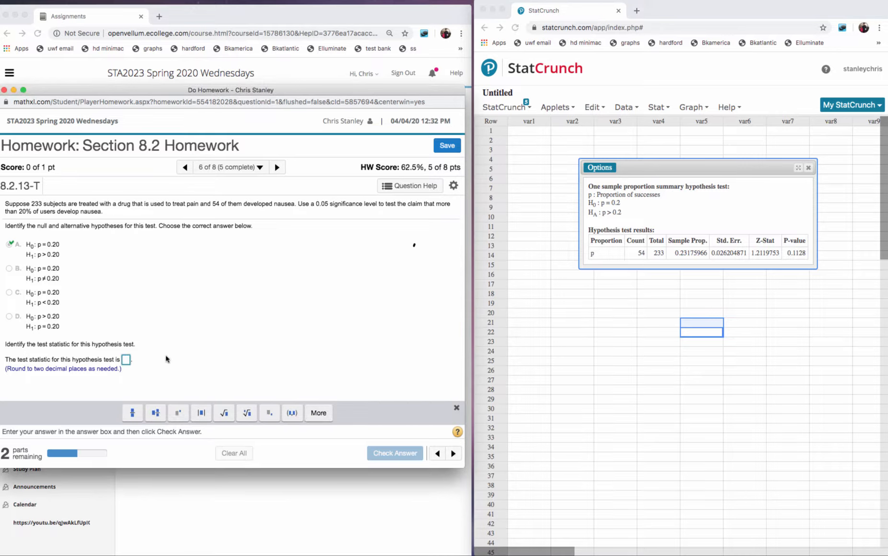
{"action": "type", "text": "1"}
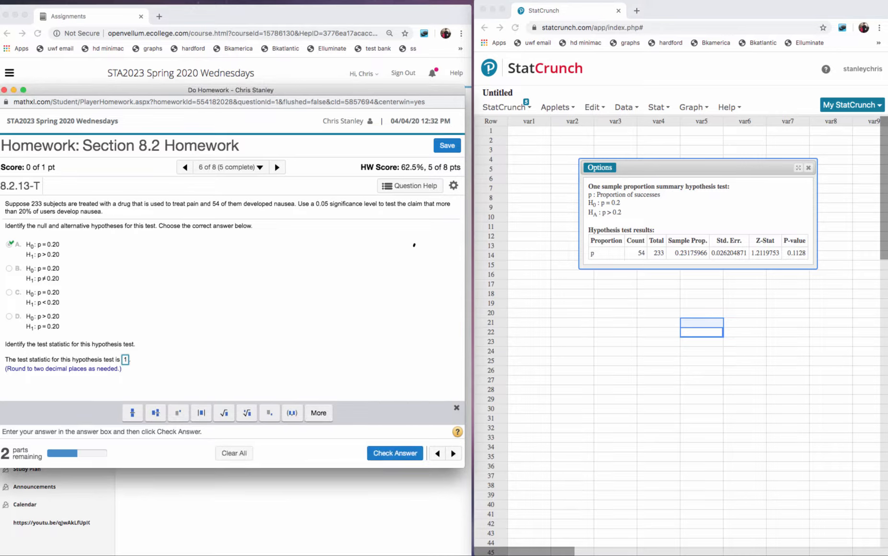
{"action": "type", "text": ",2"}
{"action": "key", "text": "BackSpace"}
{"action": "key", "text": "BackSpace"}
{"action": "key", "text": "BackSpace"}
{"action": "type", "text": ".21"}
{"action": "left_click", "coordinate": [379, 455]}
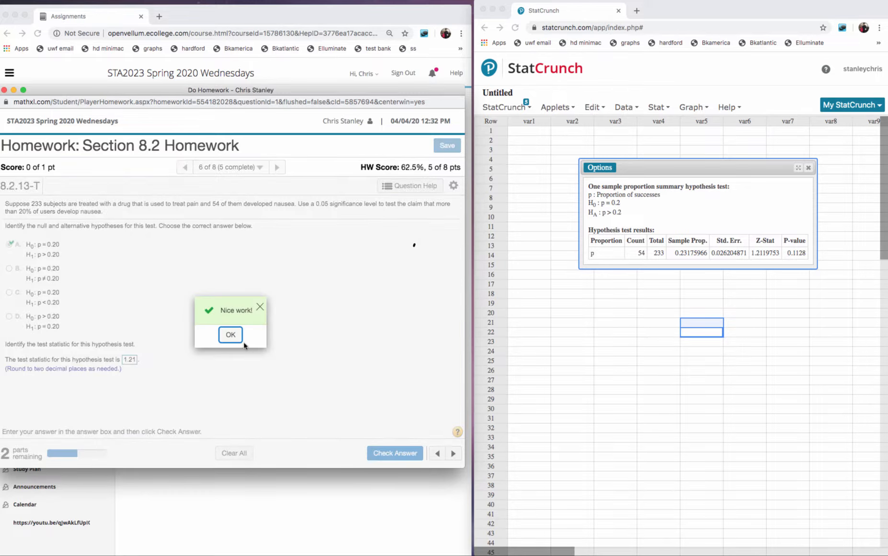
{"action": "left_click", "coordinate": [234, 337]}
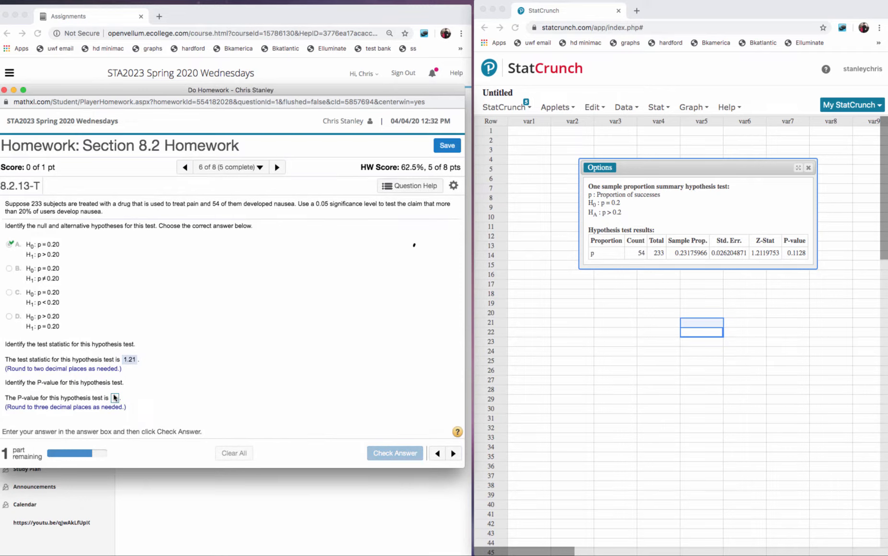
Step: Answer the P-value part of the nausea question with 0.113 and check the answer
{"action": "left_click", "coordinate": [115, 397]}
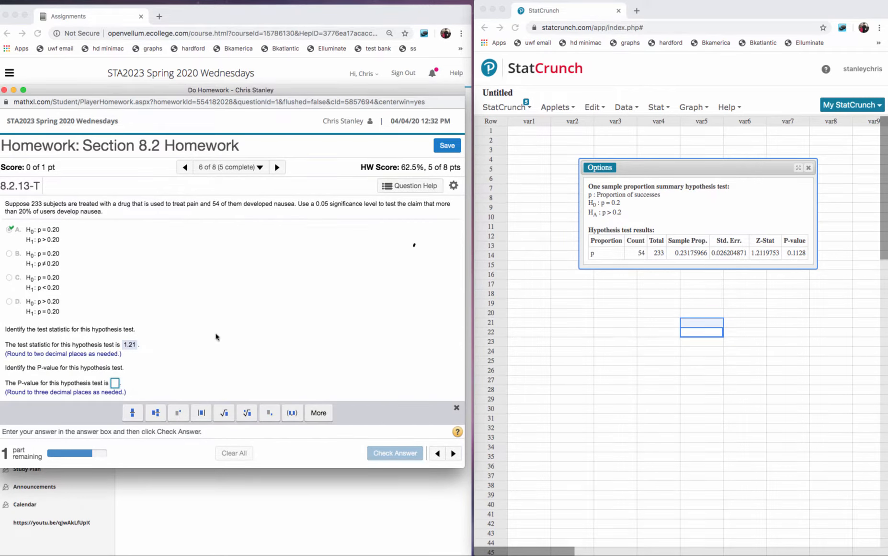
{"action": "type", "text": "0"}
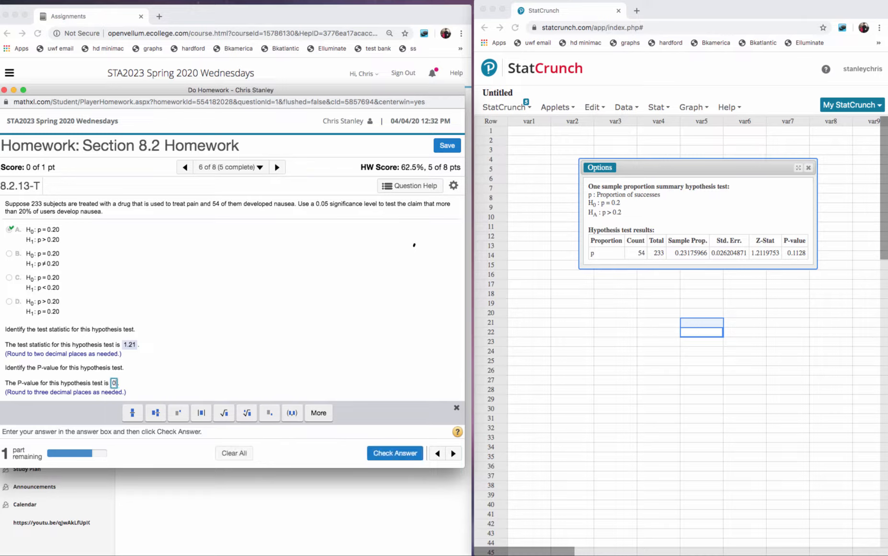
{"action": "type", "text": ".113"}
{"action": "left_click", "coordinate": [392, 452]}
{"action": "left_click", "coordinate": [231, 335]}
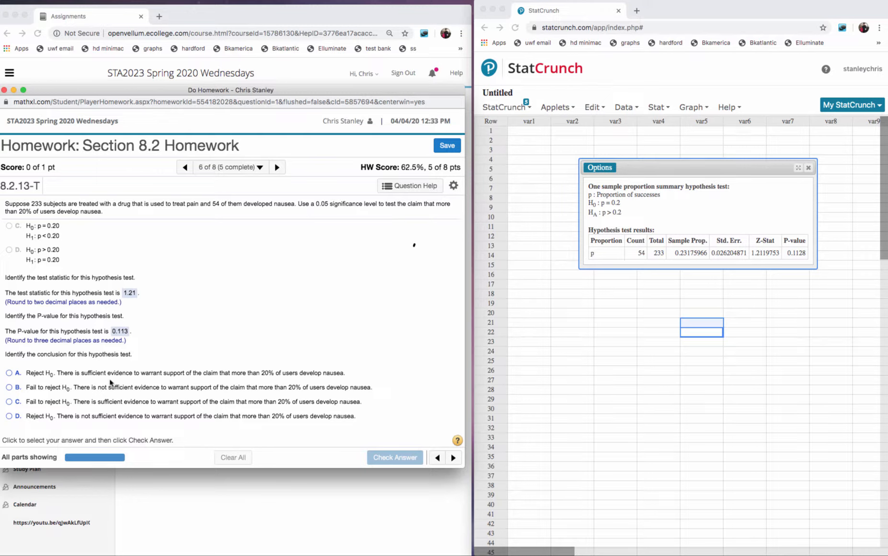
Step: Choose conclusion B, fail to reject H0 with not sufficient evidence to support the nausea claim, and check the answer
{"action": "left_click", "coordinate": [9, 387]}
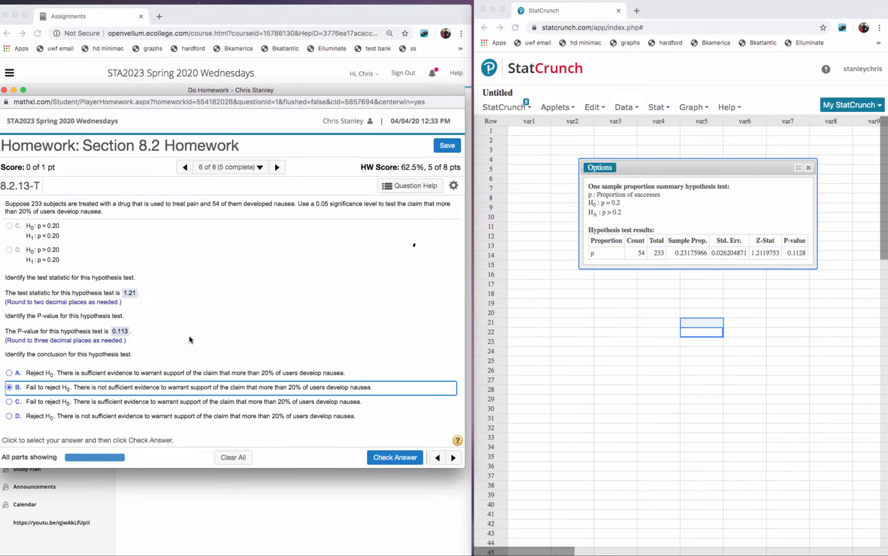
{"action": "left_click", "coordinate": [389, 454]}
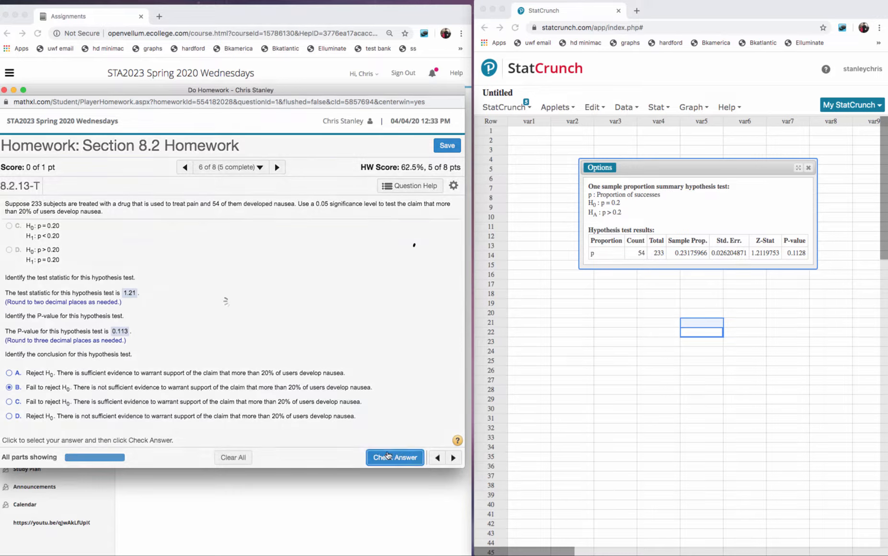
{"action": "left_click", "coordinate": [231, 334]}
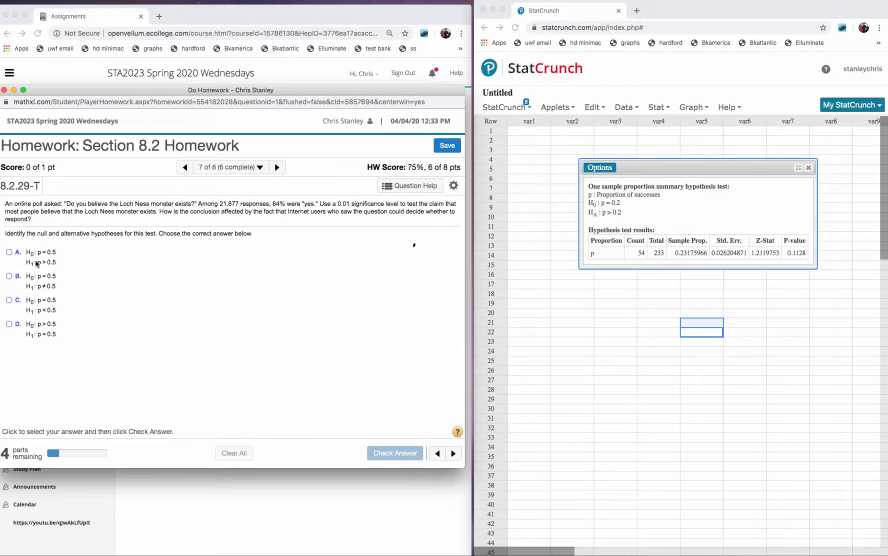
Step: Choose hypotheses A (H0: p = 0.5, H1: p > 0.5) for the Loch Ness question and check the answer
{"action": "left_click", "coordinate": [9, 252]}
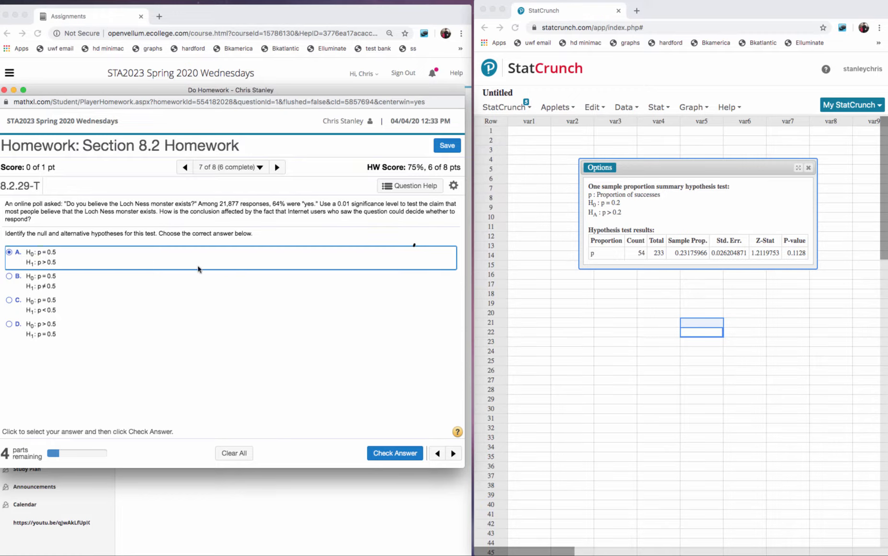
{"action": "left_click", "coordinate": [392, 456]}
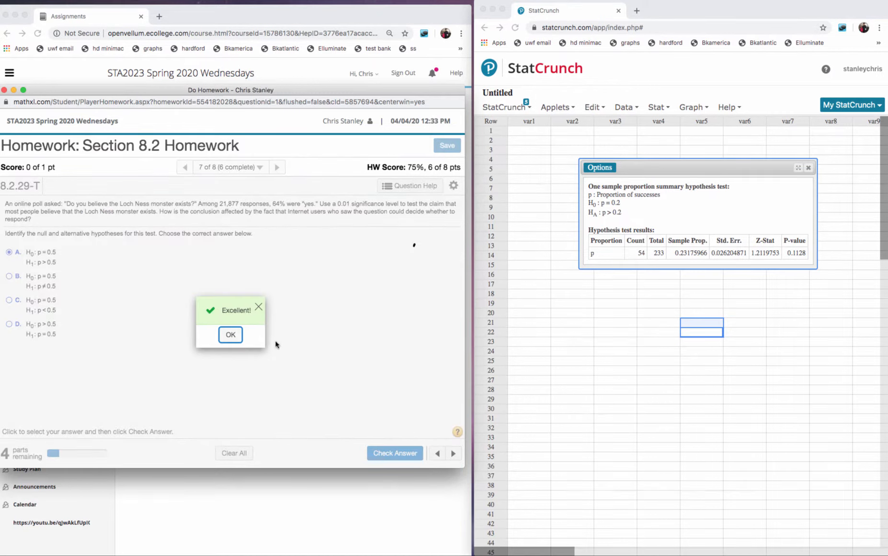
{"action": "left_click", "coordinate": [233, 336]}
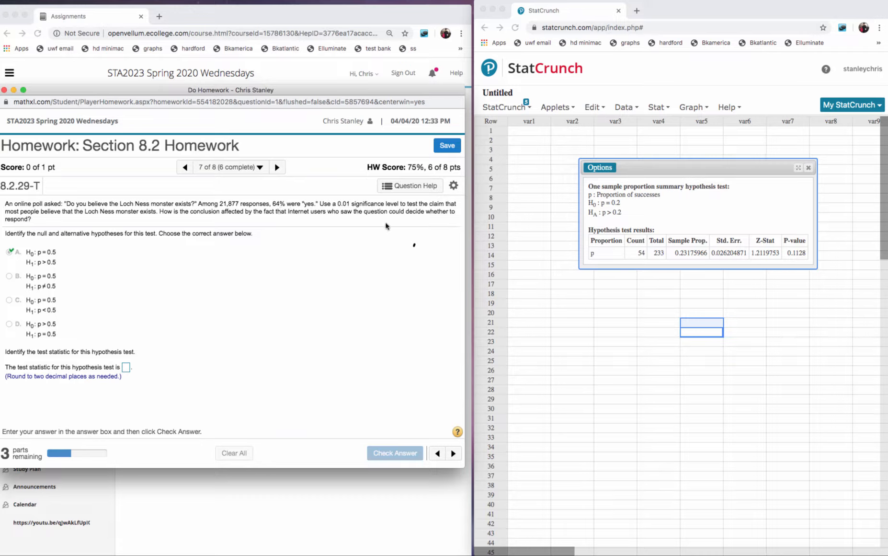
Step: Reopen the proportion test's settings for editing, clear the number of successes and set the number of observations to 21877
{"action": "left_click", "coordinate": [600, 168]}
{"action": "left_click", "coordinate": [602, 179]}
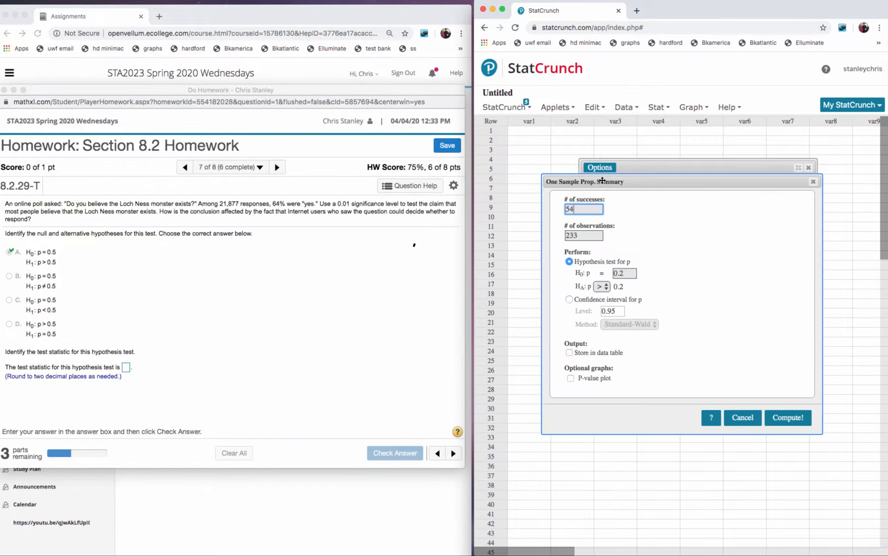
{"action": "key", "text": "BackSpace"}
{"action": "key", "text": "BackSpace"}
{"action": "left_click", "coordinate": [584, 235]}
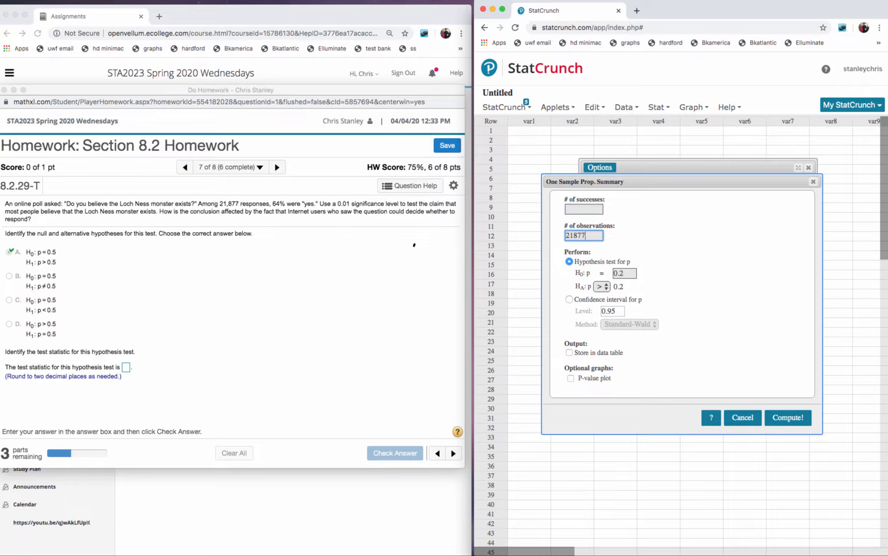
Step: Switch to the TI-SmartView calculator, compute 21877*.64 for the number of successes, and put the calculator away
{"action": "key", "text": "super+Tab"}
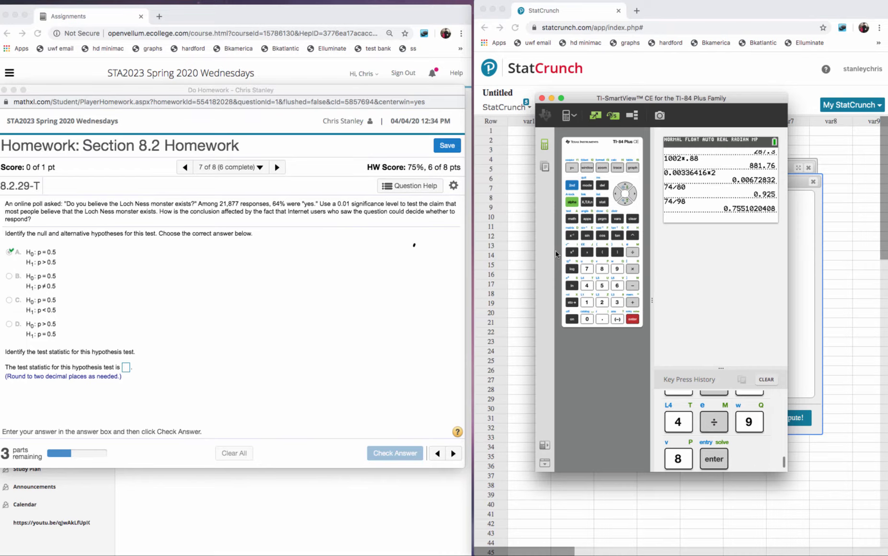
{"action": "left_click", "coordinate": [602, 301]}
{"action": "left_click", "coordinate": [587, 302]}
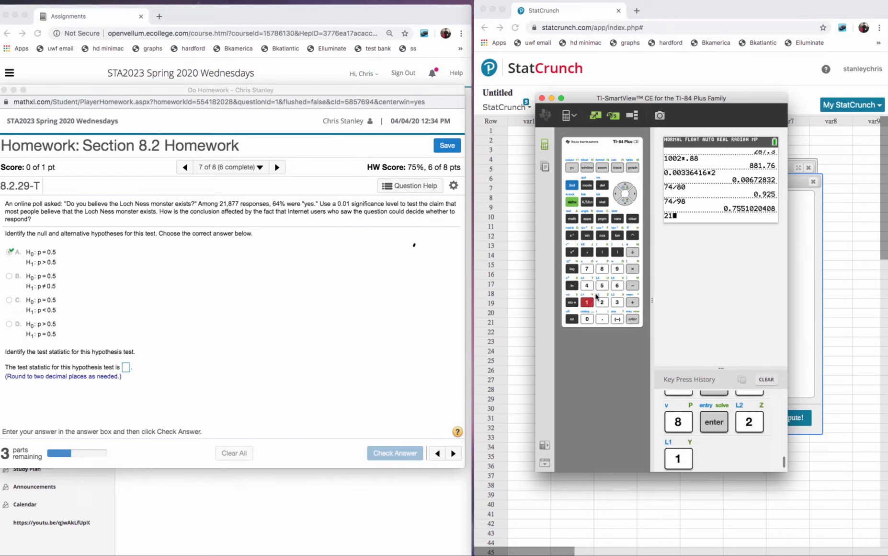
{"action": "left_click", "coordinate": [602, 269]}
{"action": "left_click", "coordinate": [586, 269]}
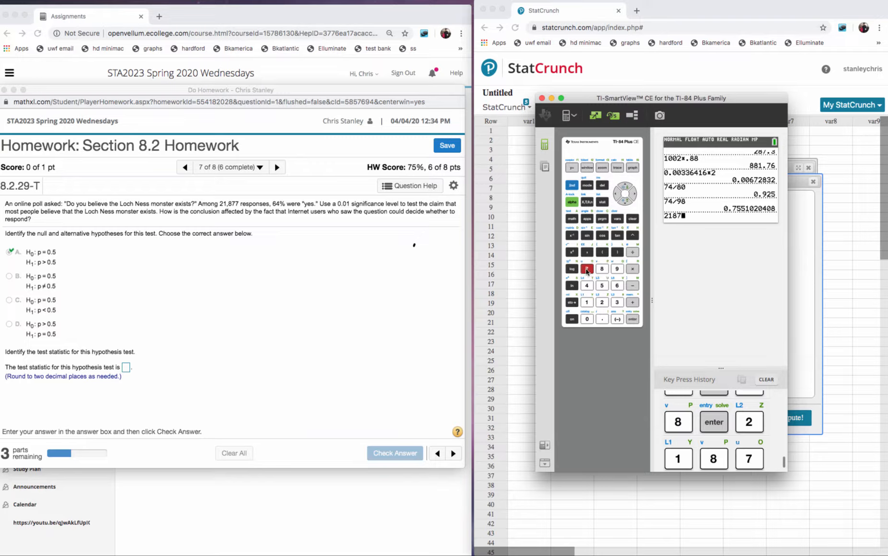
{"action": "left_click", "coordinate": [586, 269]}
{"action": "left_click", "coordinate": [633, 269]}
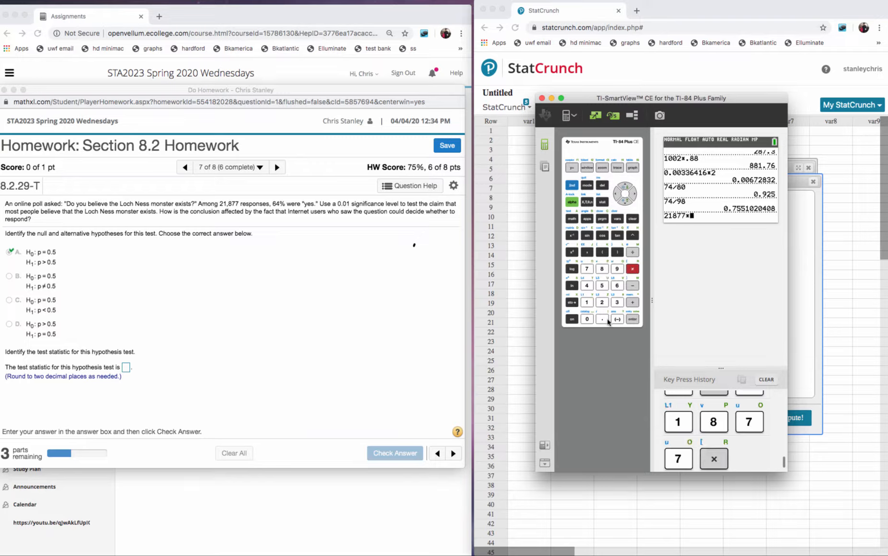
{"action": "left_click", "coordinate": [602, 318]}
{"action": "left_click", "coordinate": [617, 285]}
{"action": "left_click", "coordinate": [587, 285]}
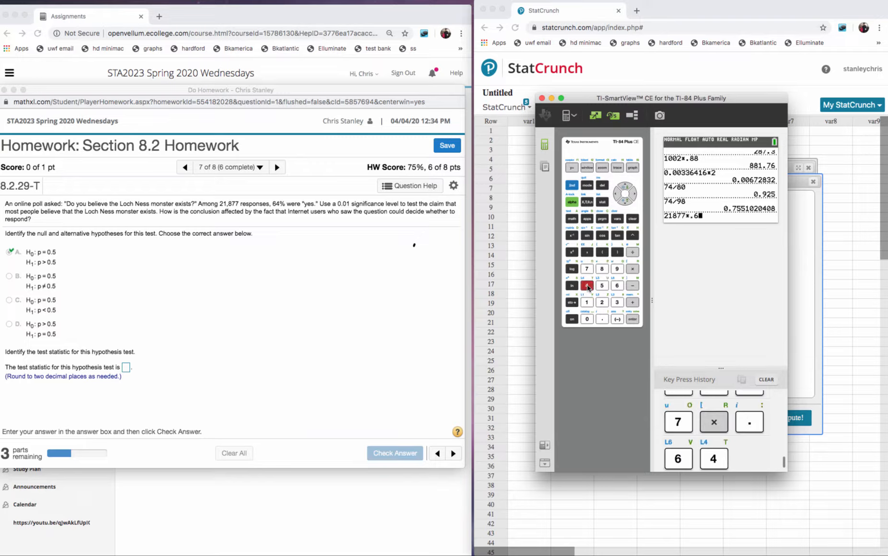
{"action": "left_click", "coordinate": [632, 319]}
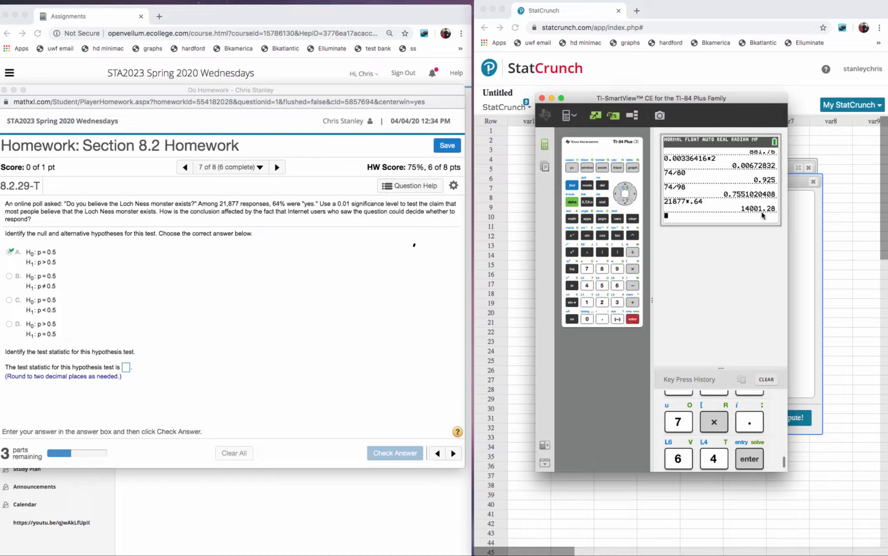
{"action": "left_click", "coordinate": [551, 99]}
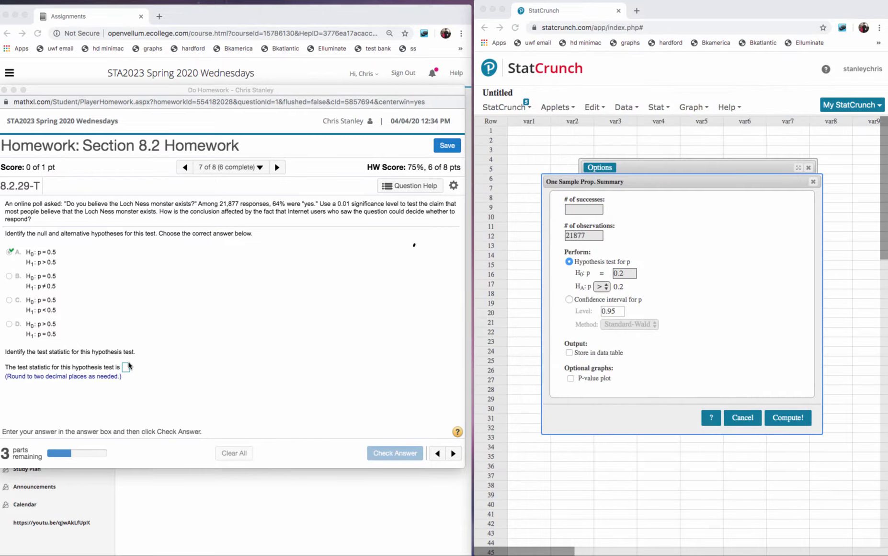
Step: Set the number of successes to 14001 and the null proportion to 0.5, and compute the test
{"action": "left_click", "coordinate": [576, 208]}
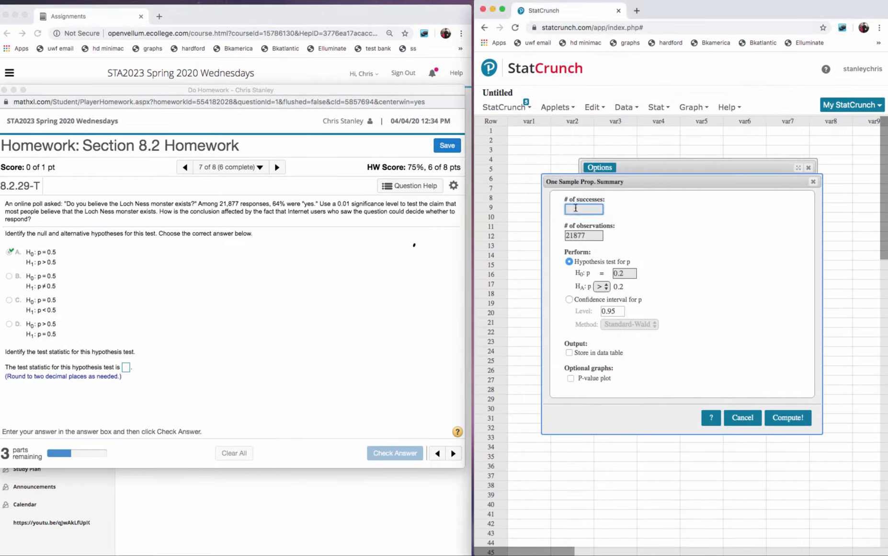
{"action": "type", "text": "14001"}
{"action": "left_click", "coordinate": [631, 274]}
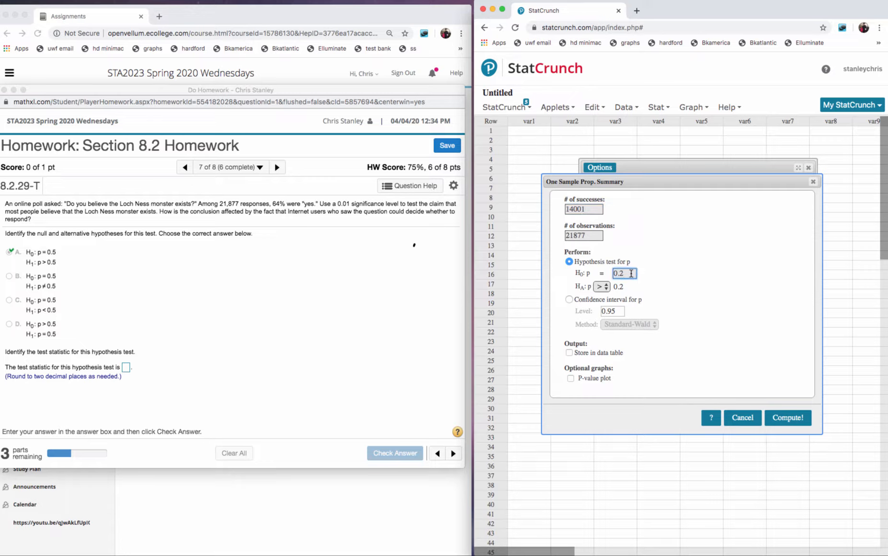
{"action": "key", "text": "BackSpace"}
{"action": "key", "text": "BackSpace"}
{"action": "key", "text": "BackSpace"}
{"action": "left_click", "coordinate": [777, 417]}
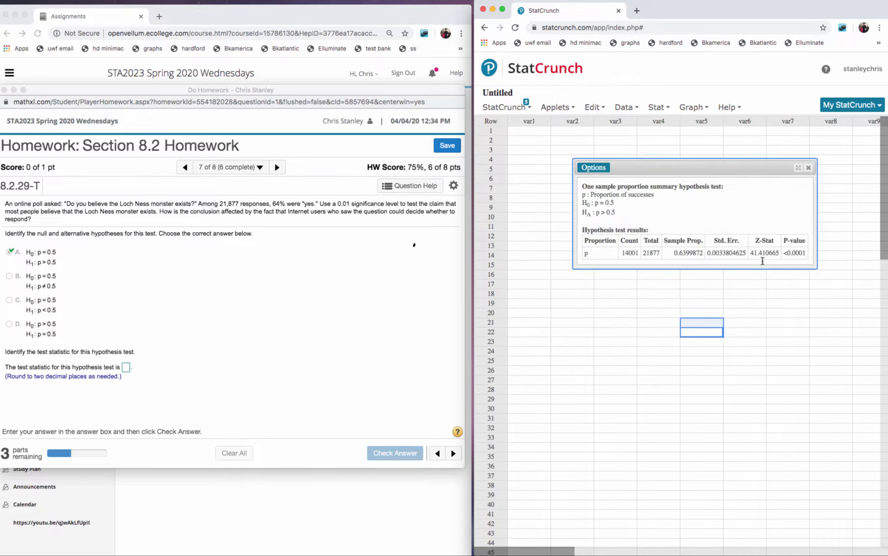
Step: Answer the test statistic part of the Loch Ness question with 41.41 and check the answer
{"action": "left_click", "coordinate": [126, 370]}
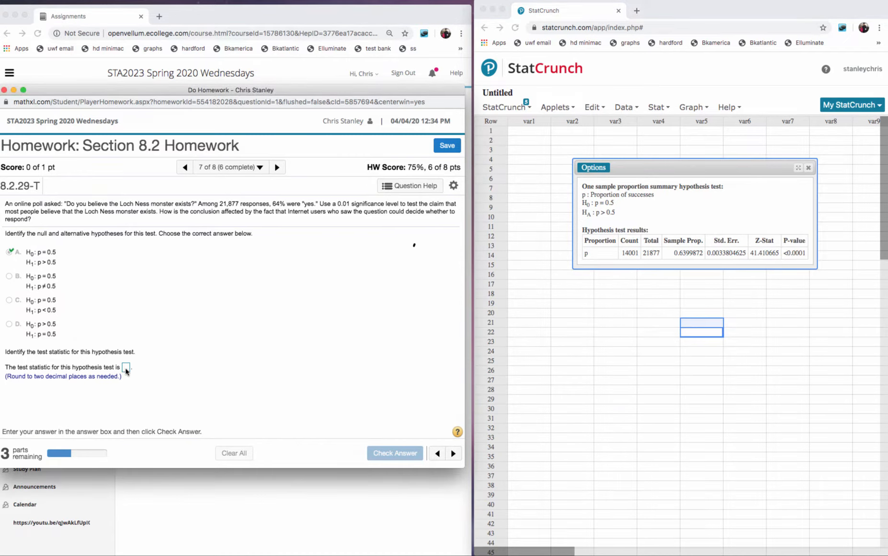
{"action": "left_click", "coordinate": [126, 370]}
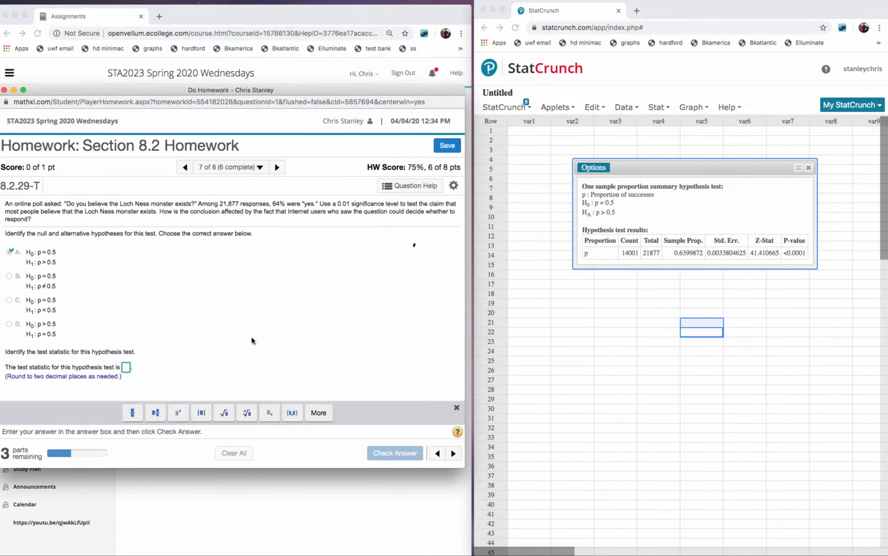
{"action": "type", "text": "4"}
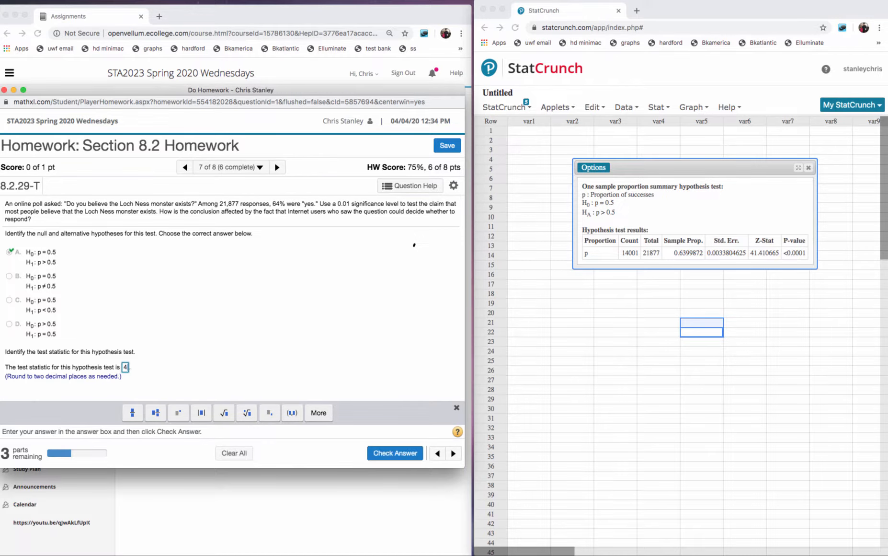
{"action": "type", "text": "1.41"}
{"action": "left_click", "coordinate": [395, 453]}
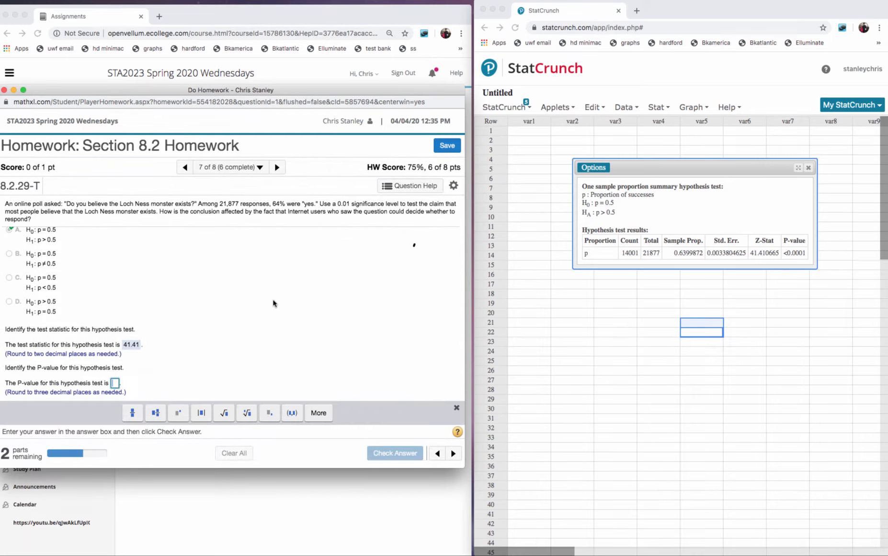
Step: Answer the P-value part of the Loch Ness question with 0 and check the answer
{"action": "type", "text": "0"}
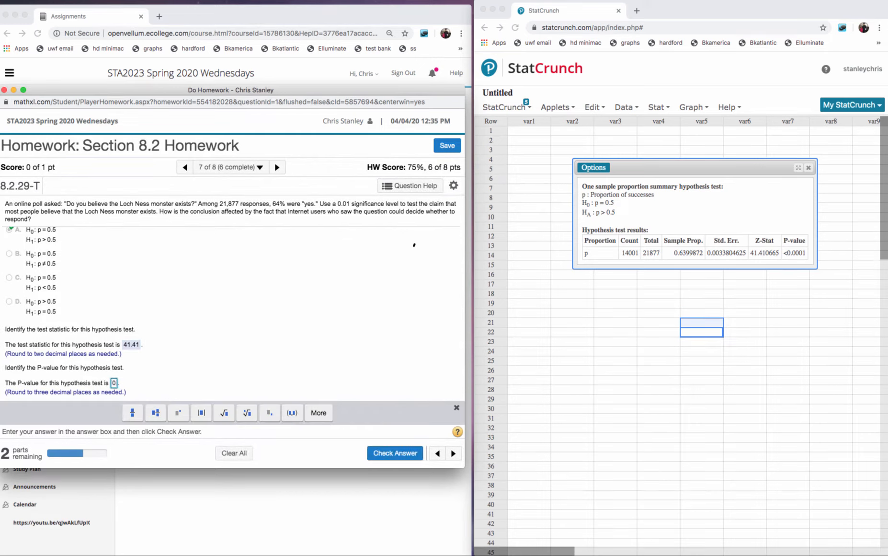
{"action": "left_click", "coordinate": [373, 448]}
{"action": "left_click", "coordinate": [231, 334]}
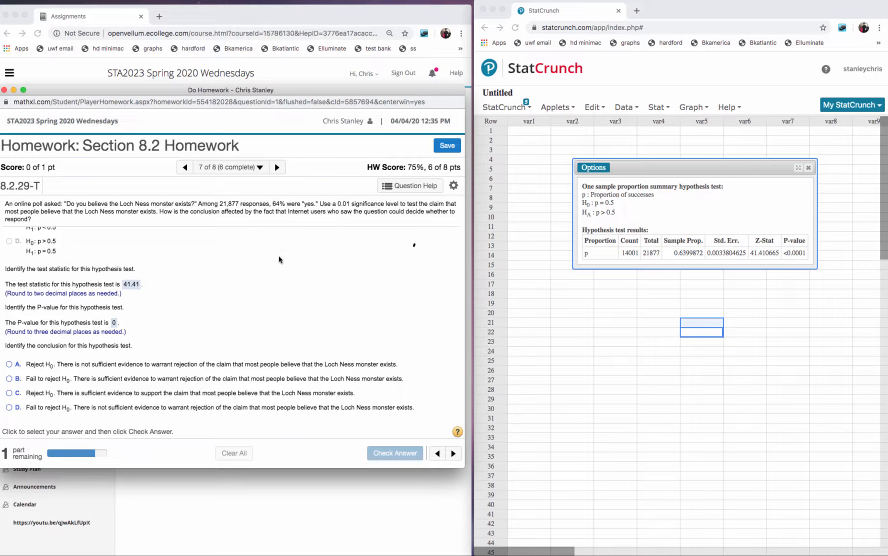
Step: Answer the Loch Ness conclusion part with rejecting H0 and sufficient evidence to support the claim, and check the answer
{"action": "left_click", "coordinate": [9, 394]}
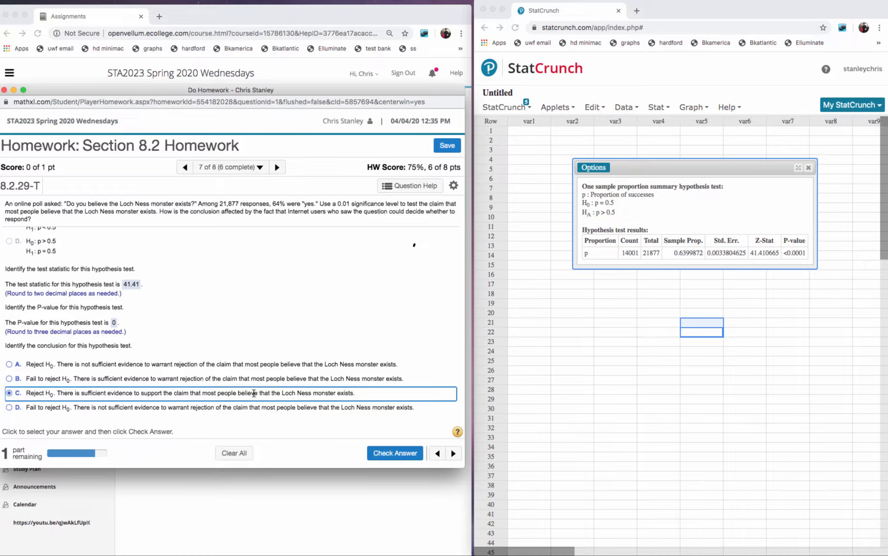
{"action": "scroll", "coordinate": [165, 297], "scroll_direction": "up", "scroll_amount": 2}
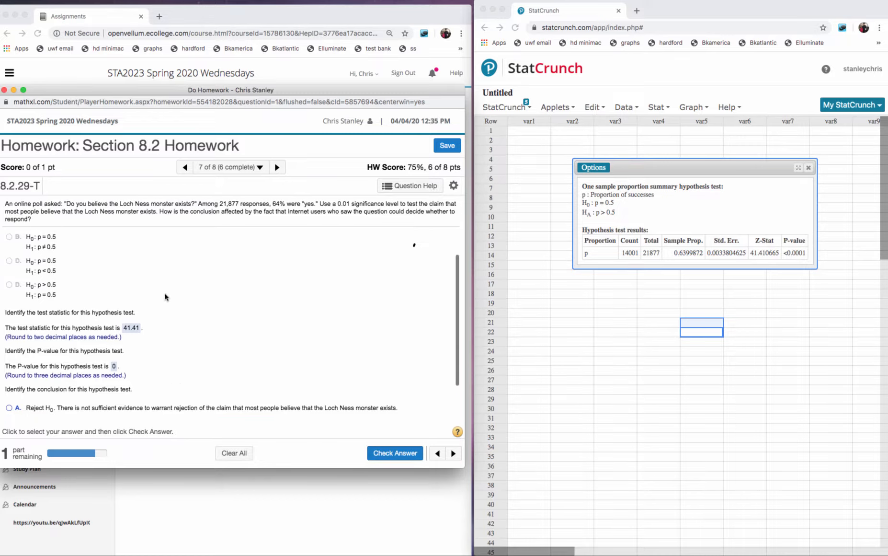
{"action": "scroll", "coordinate": [165, 297], "scroll_direction": "up", "scroll_amount": 2}
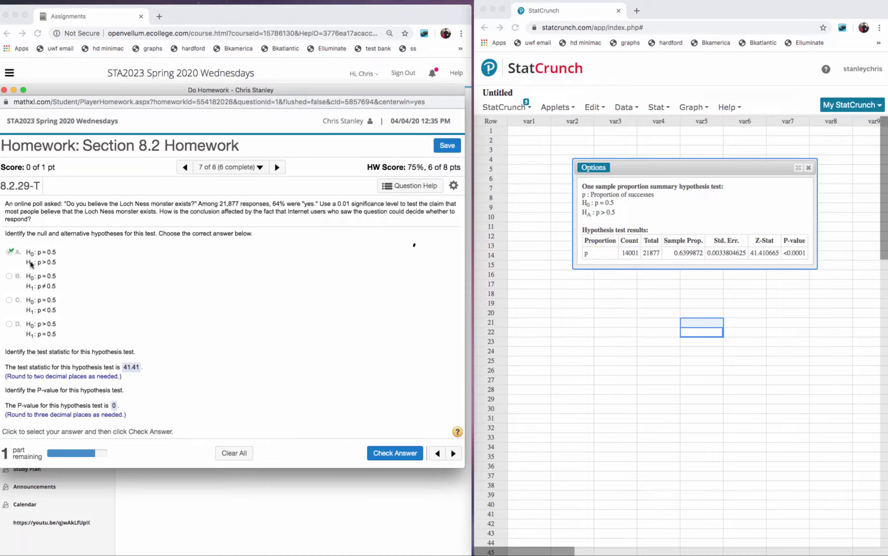
{"action": "left_click", "coordinate": [384, 452]}
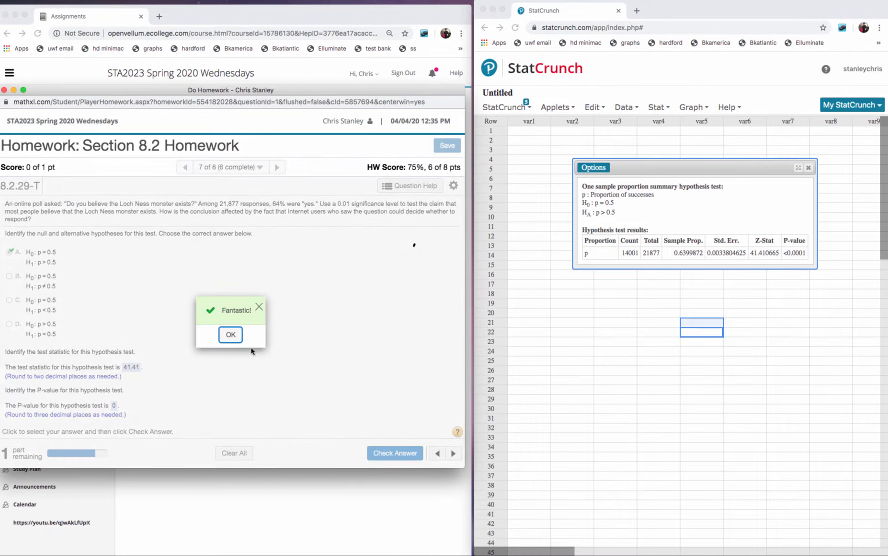
{"action": "left_click", "coordinate": [235, 337]}
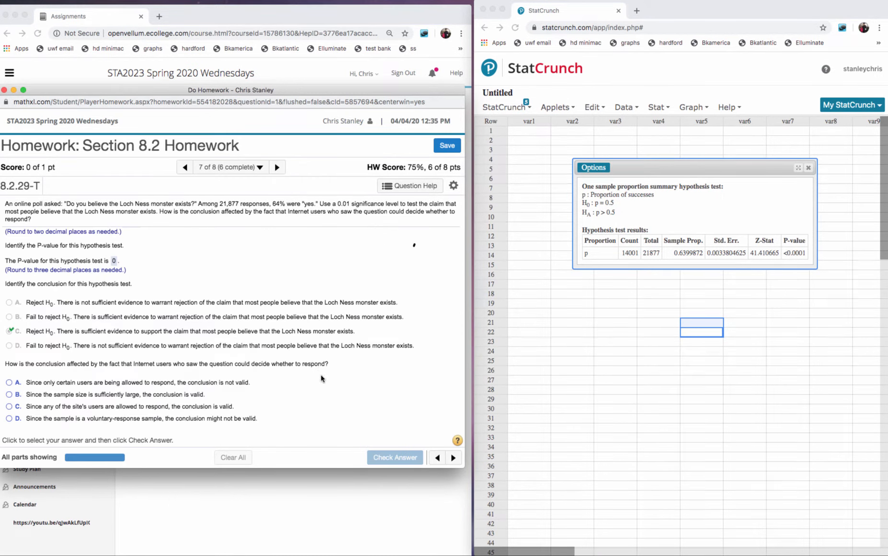
Step: Answer that the voluntary-response sample means the conclusion might not be valid, check it, and continue to question 8
{"action": "scroll", "coordinate": [321, 379], "scroll_direction": "down", "scroll_amount": 1}
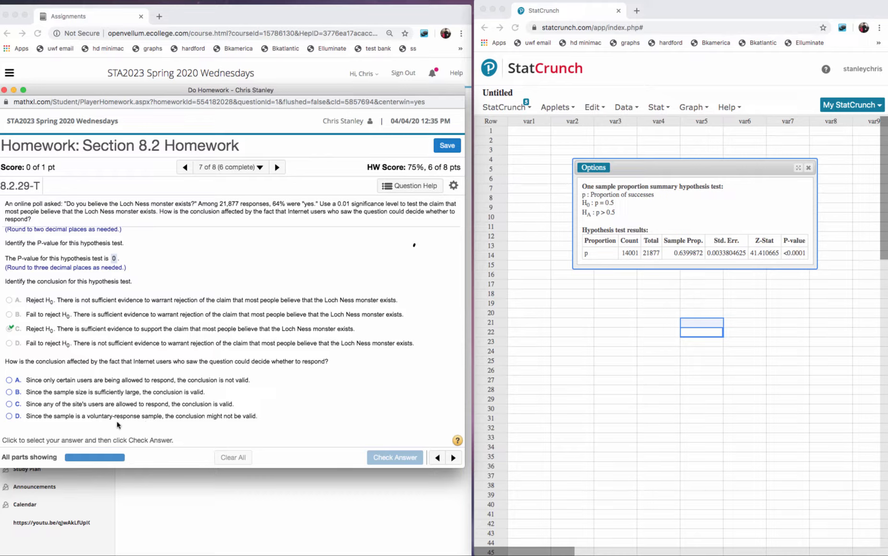
{"action": "left_click", "coordinate": [9, 416]}
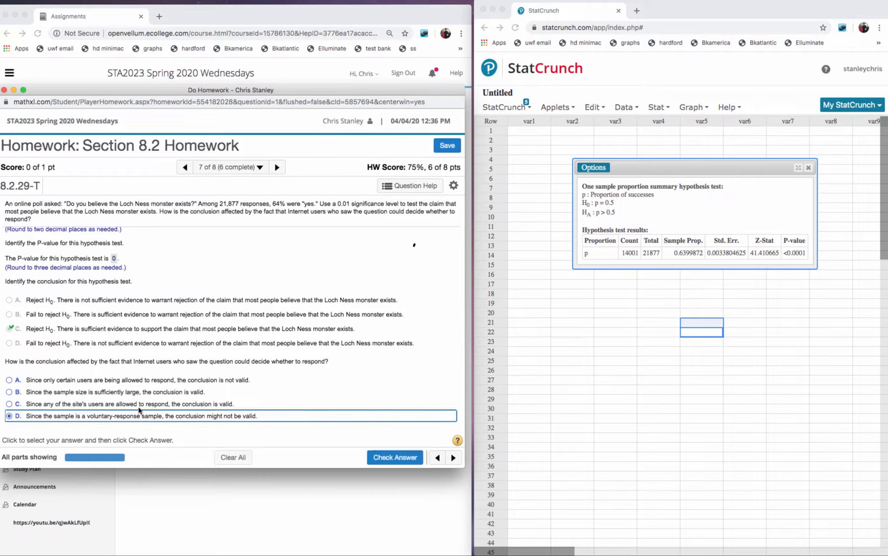
{"action": "left_click", "coordinate": [400, 457]}
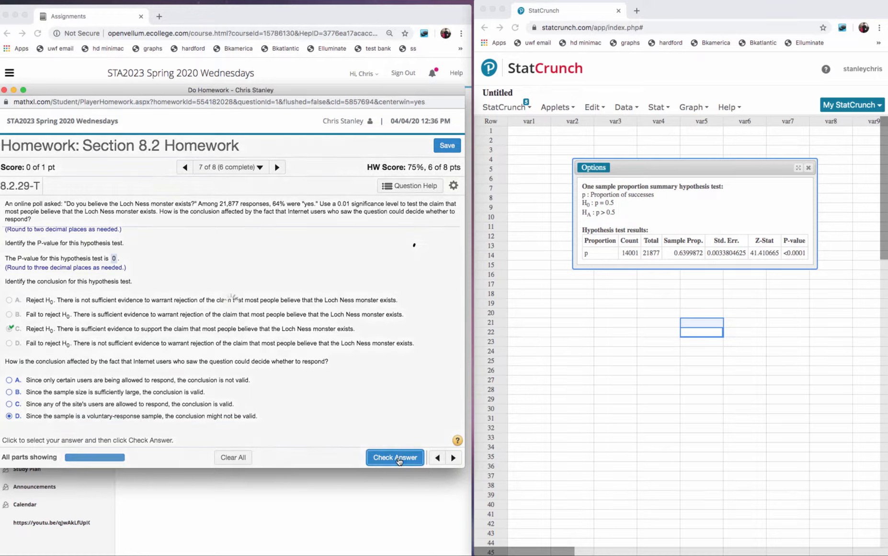
{"action": "left_click", "coordinate": [244, 335]}
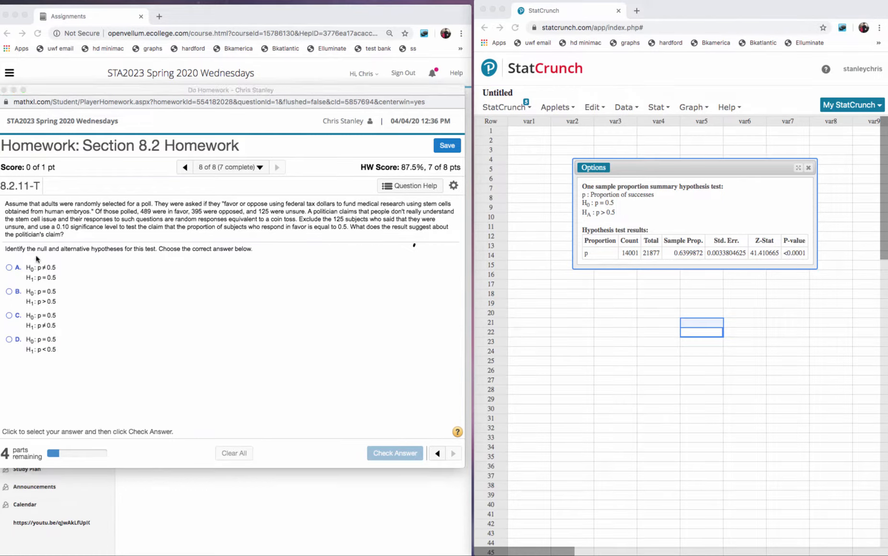
Step: Choose H0: p = 0.5 and H1: p ≠ 0.5 as the stem cell question's hypotheses and check the answer
{"action": "left_click", "coordinate": [9, 320]}
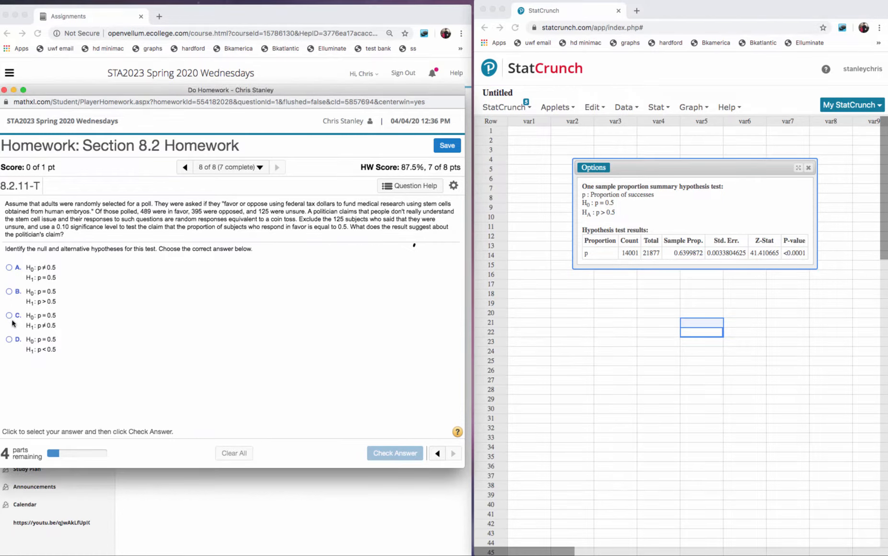
{"action": "left_click", "coordinate": [10, 316]}
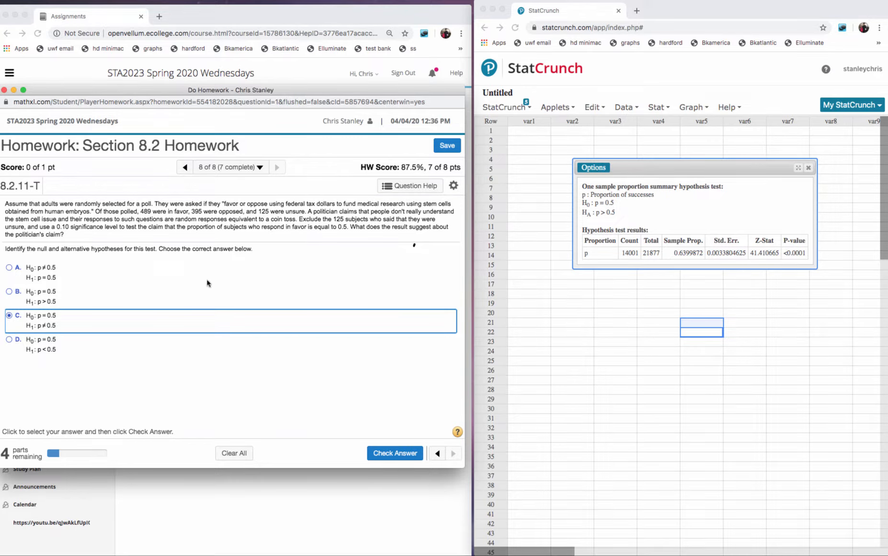
{"action": "left_click", "coordinate": [399, 447]}
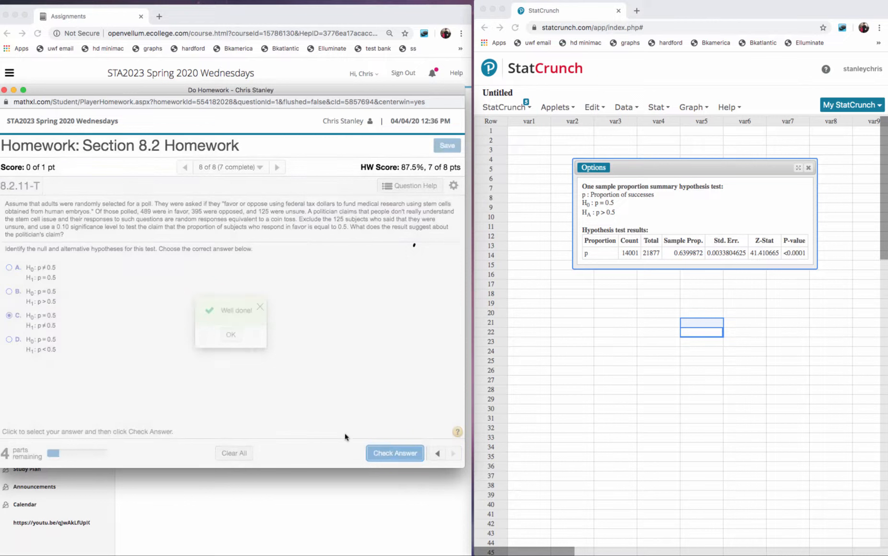
{"action": "left_click", "coordinate": [231, 334]}
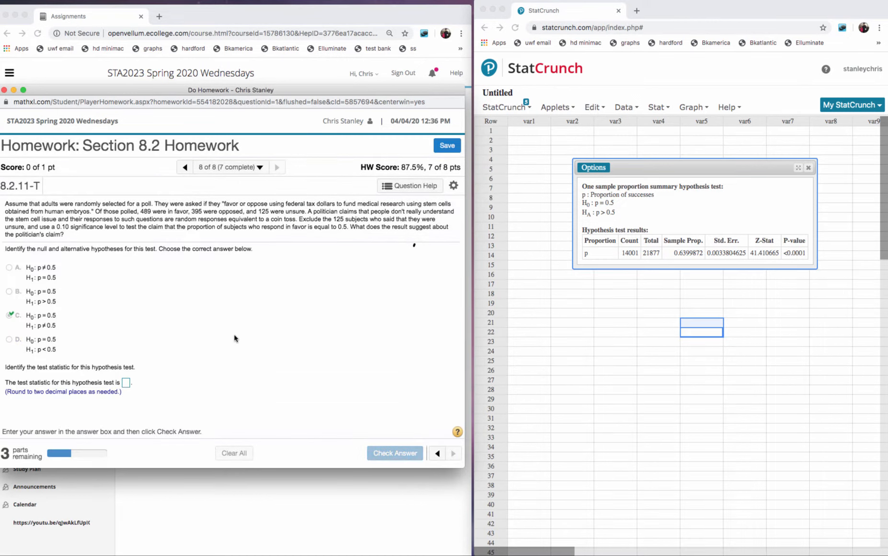
Step: Reopen the one-proportion test for editing and clear its numbers of successes and observations
{"action": "left_click", "coordinate": [585, 167]}
{"action": "left_click", "coordinate": [595, 182]}
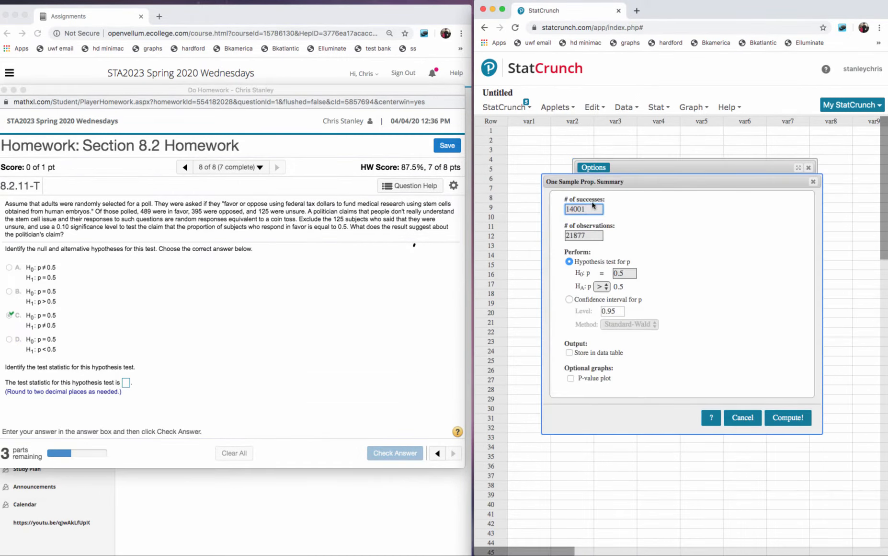
{"action": "key", "text": "BackSpace"}
{"action": "key", "text": "BackSpace"}
{"action": "key", "text": "BackSpace"}
{"action": "key", "text": "BackSpace"}
{"action": "left_click", "coordinate": [586, 235]}
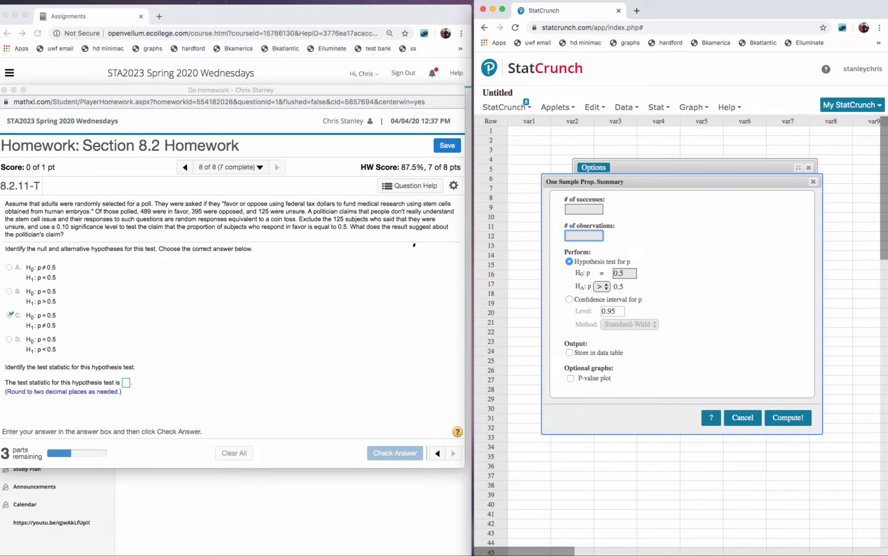
Step: Switch to the TI-SmartView calculator and compute 489+395 for the number of observations
{"action": "left_click", "coordinate": [503, 554]}
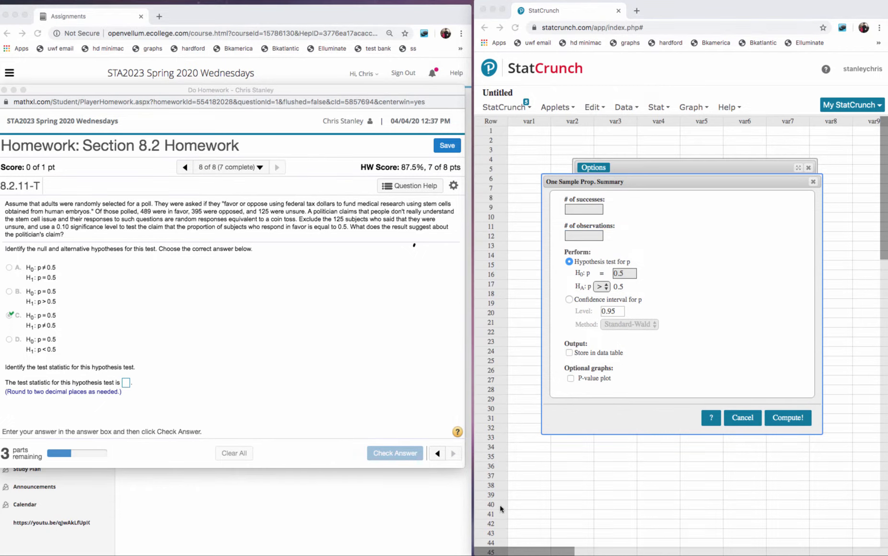
{"action": "left_click_drag", "start_coordinate": [638, 98], "coordinate": [261, 232]}
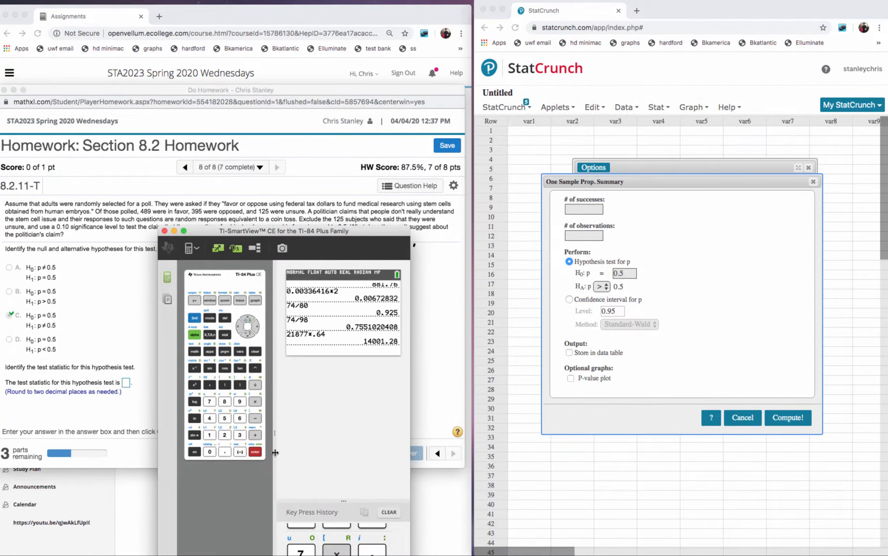
{"action": "left_click", "coordinate": [213, 418]}
{"action": "left_click", "coordinate": [224, 401]}
{"action": "left_click", "coordinate": [240, 401]}
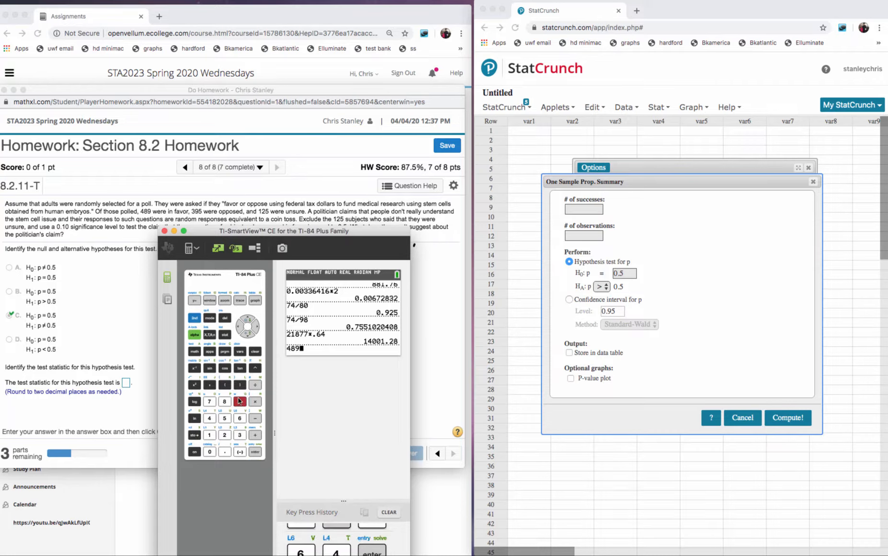
{"action": "left_click", "coordinate": [256, 435]}
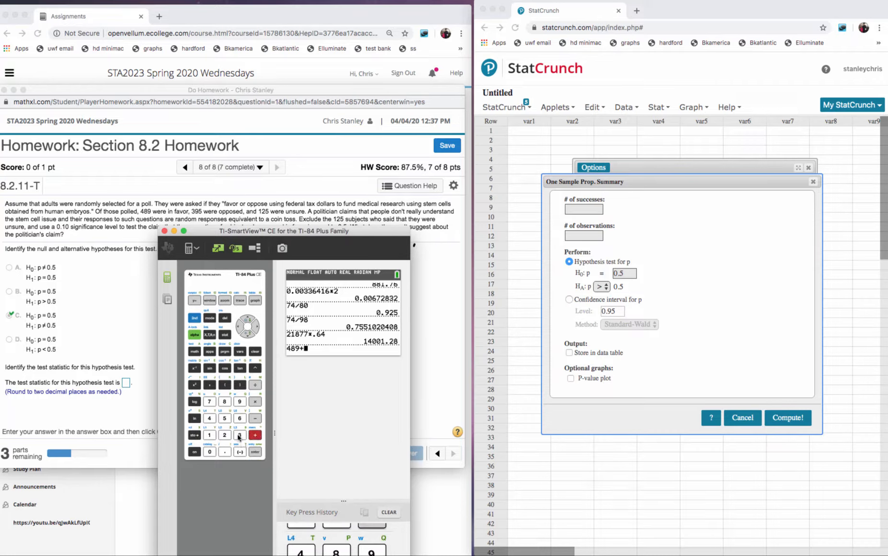
{"action": "left_click", "coordinate": [240, 434]}
{"action": "left_click", "coordinate": [240, 401]}
{"action": "left_click", "coordinate": [224, 418]}
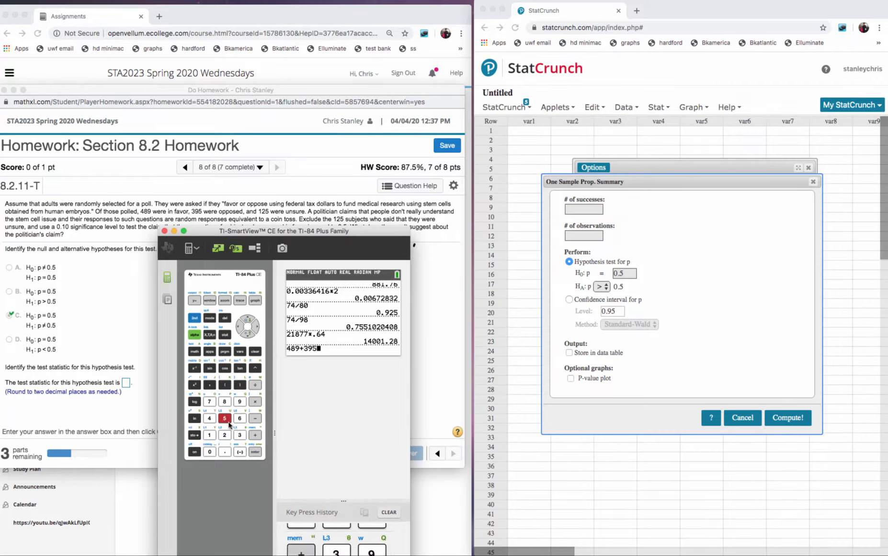
{"action": "left_click", "coordinate": [254, 451]}
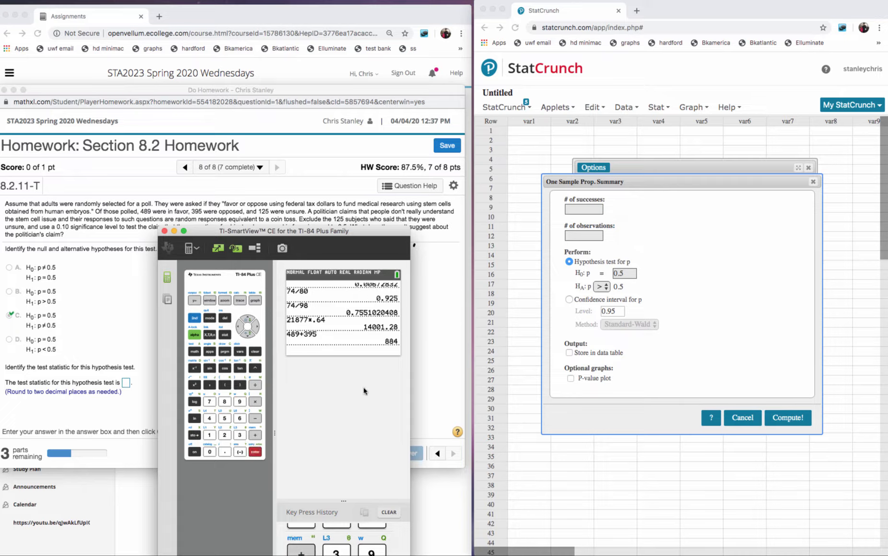
Step: Set the StatCrunch test to 884 observations and 489 successes, and put the calculator away
{"action": "left_click", "coordinate": [597, 235]}
{"action": "type", "text": "884"}
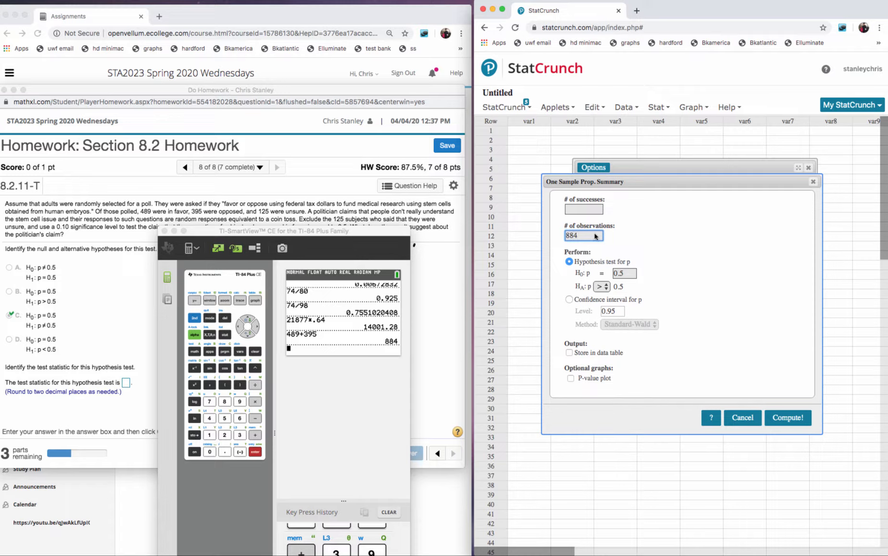
{"action": "left_click", "coordinate": [585, 207]}
{"action": "left_click_drag", "start_coordinate": [380, 230], "coordinate": [369, 246]}
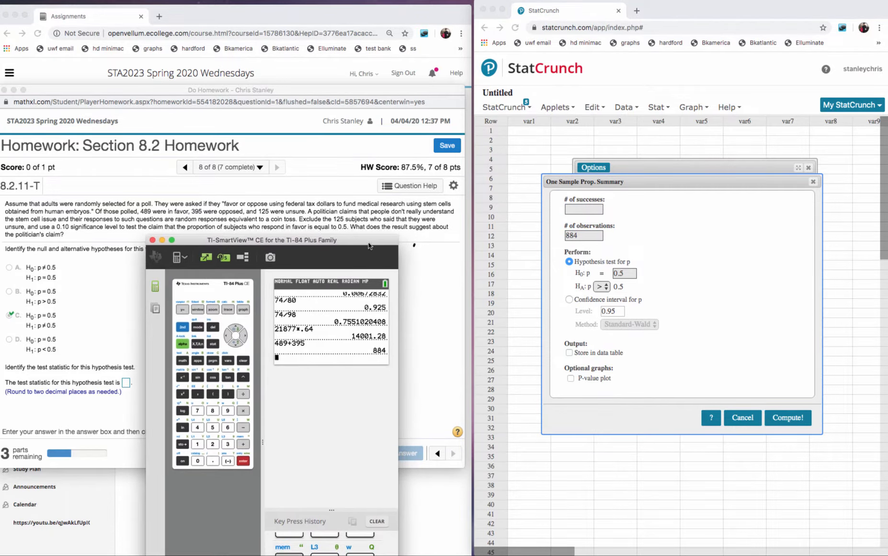
{"action": "left_click", "coordinate": [590, 210]}
{"action": "type", "text": "4"}
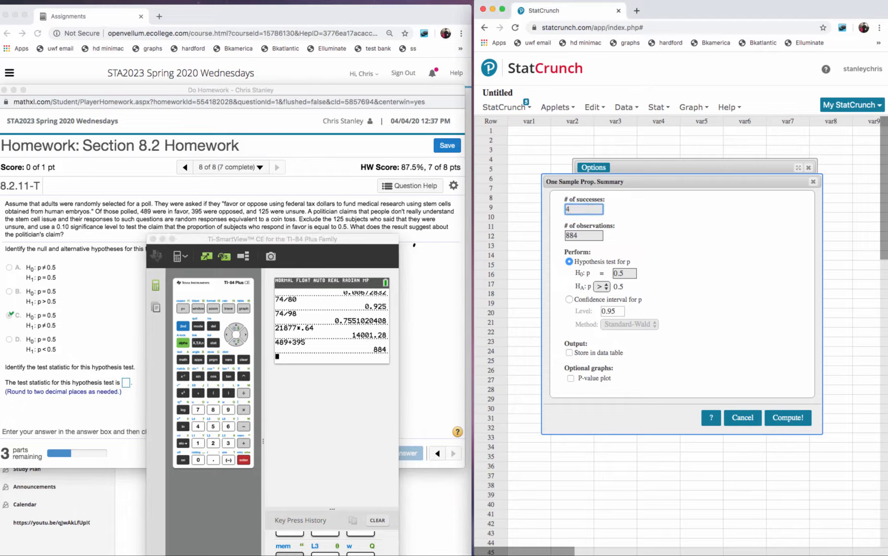
{"action": "type", "text": "89"}
{"action": "left_click", "coordinate": [162, 238]}
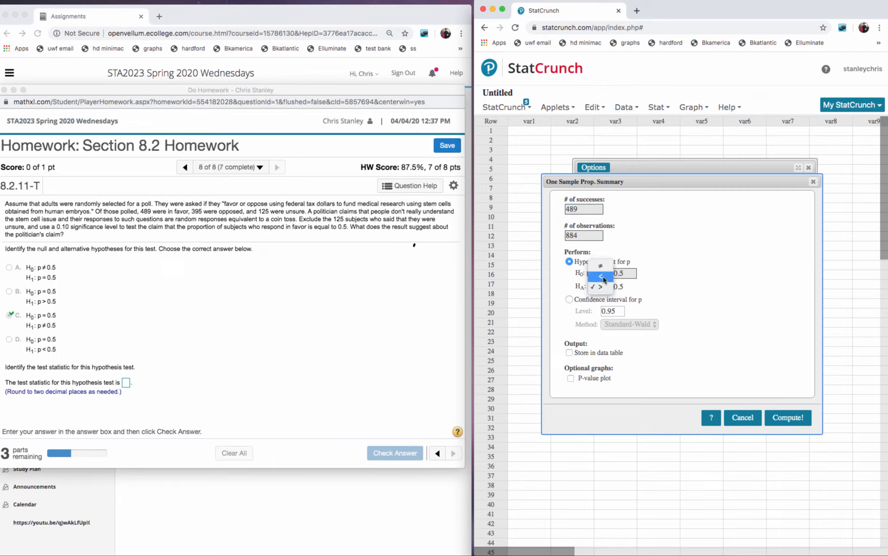
Step: Set the alternative hypothesis to p ≠ 0.5 and compute the test
{"action": "left_click", "coordinate": [603, 287]}
{"action": "left_click", "coordinate": [601, 265]}
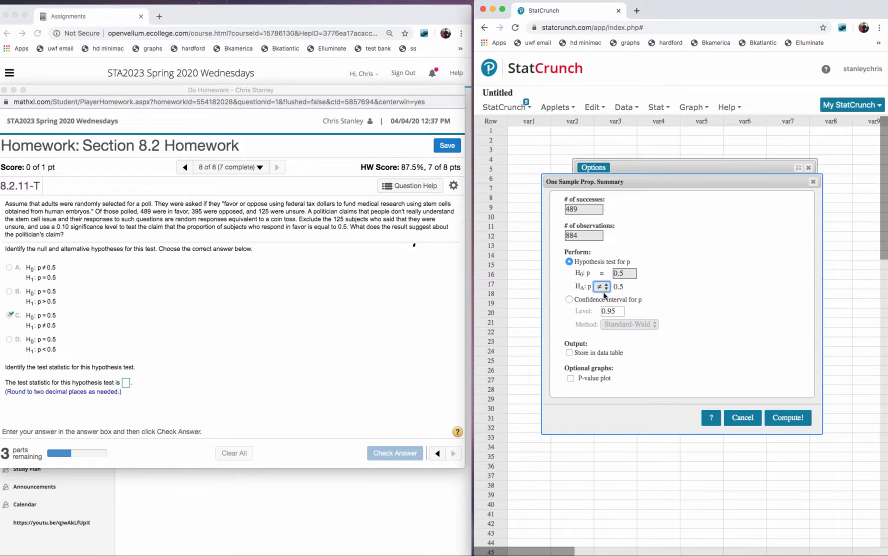
{"action": "left_click", "coordinate": [780, 411]}
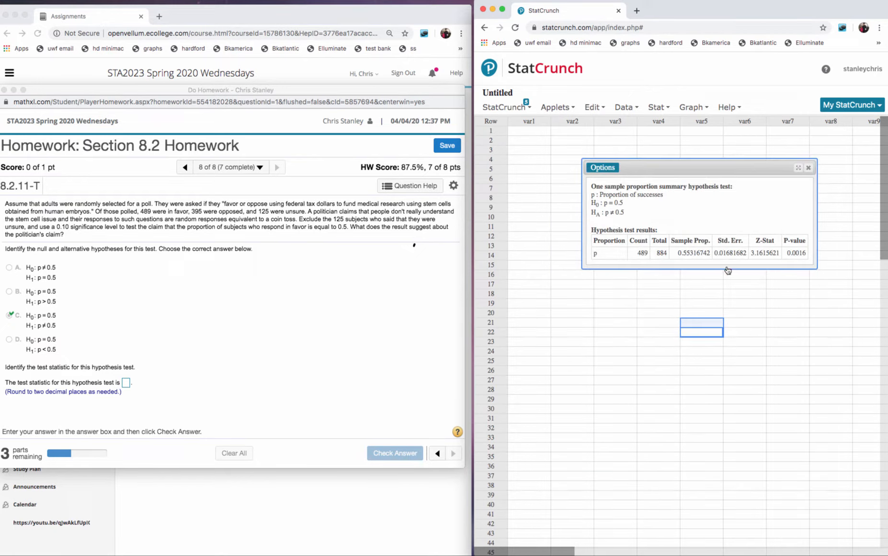
Step: Answer the test statistic part of the stem cell question with 3.16 and check the answer
{"action": "left_click", "coordinate": [127, 382]}
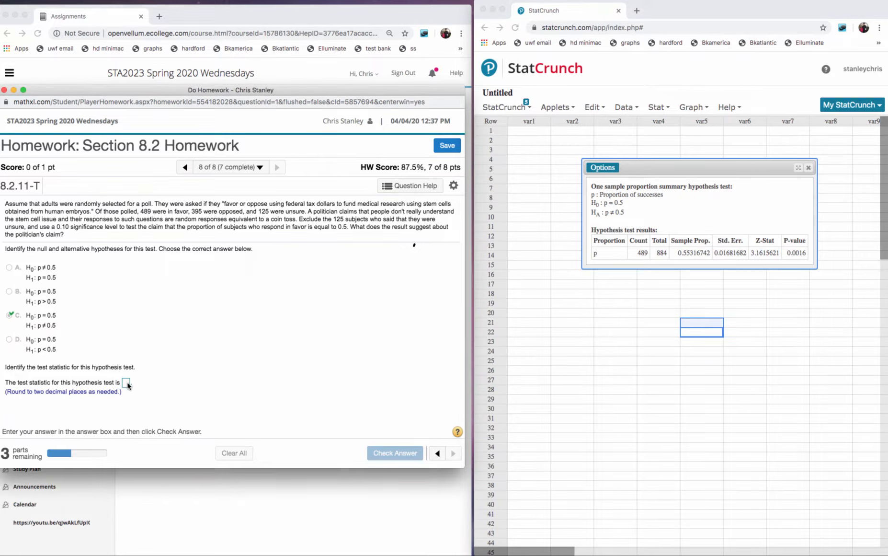
{"action": "left_click", "coordinate": [127, 383]}
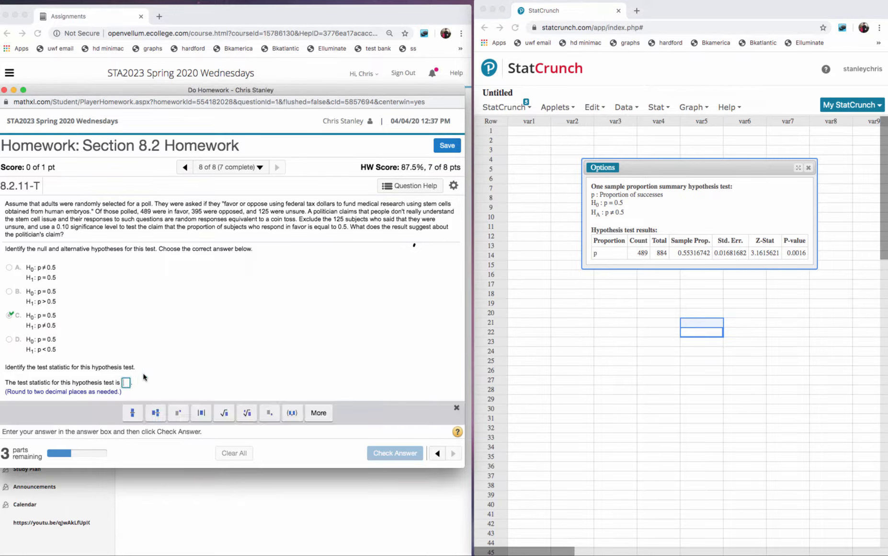
{"action": "type", "text": "3.16"}
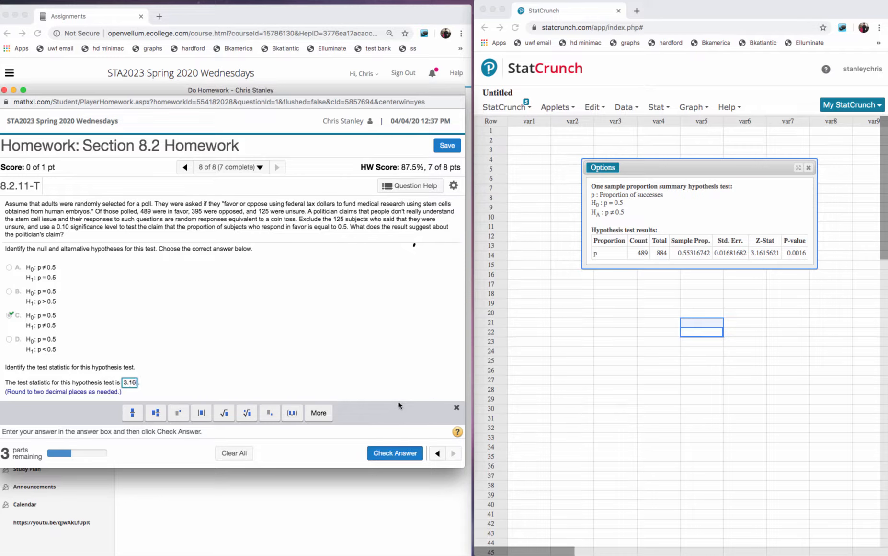
{"action": "left_click", "coordinate": [410, 457]}
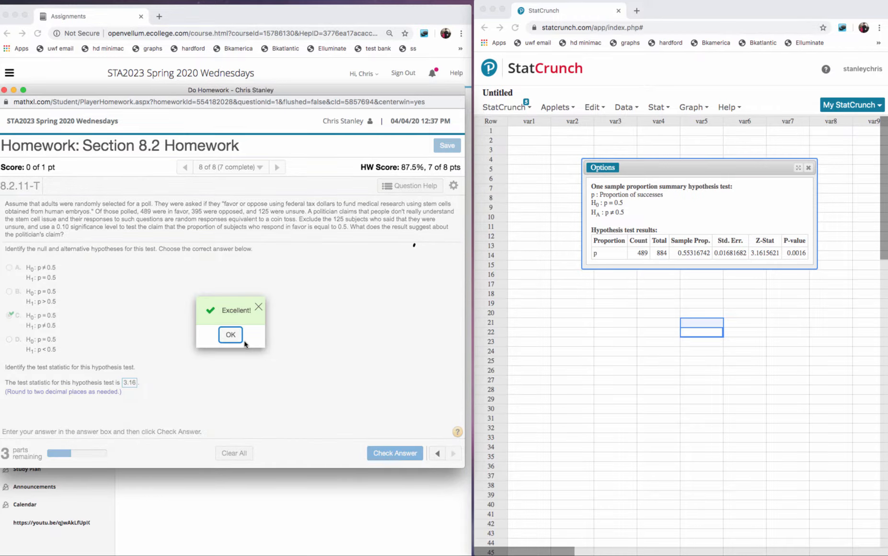
{"action": "left_click", "coordinate": [232, 334]}
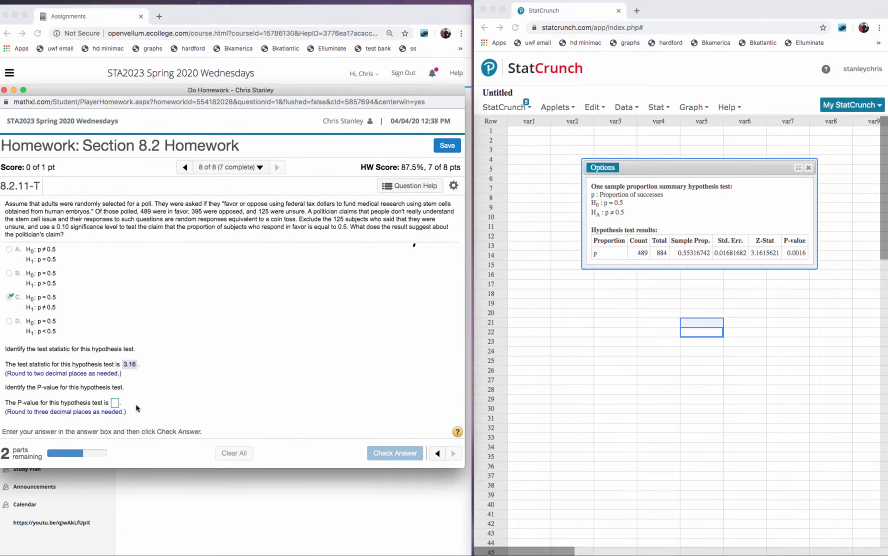
Step: Answer the P-value part of the stem cell question with 0.002 and check the answer
{"action": "left_click", "coordinate": [115, 402]}
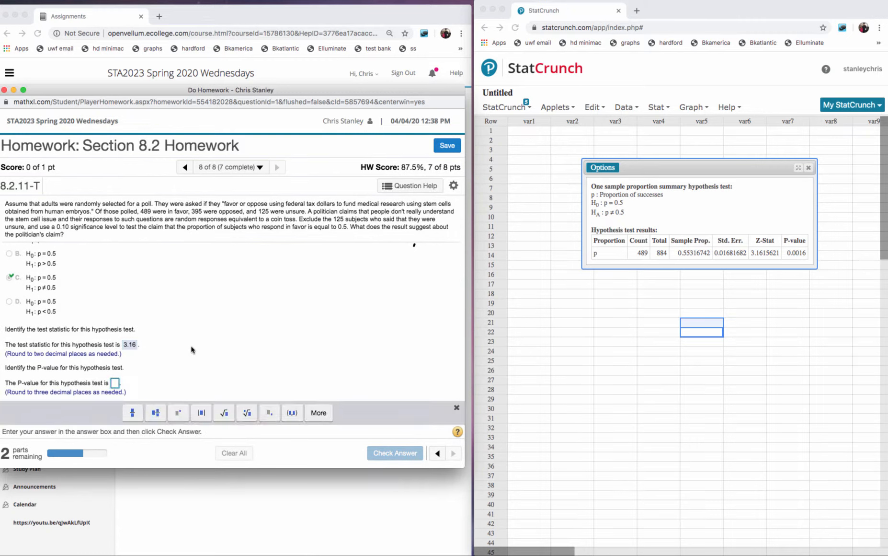
{"action": "type", "text": "0"}
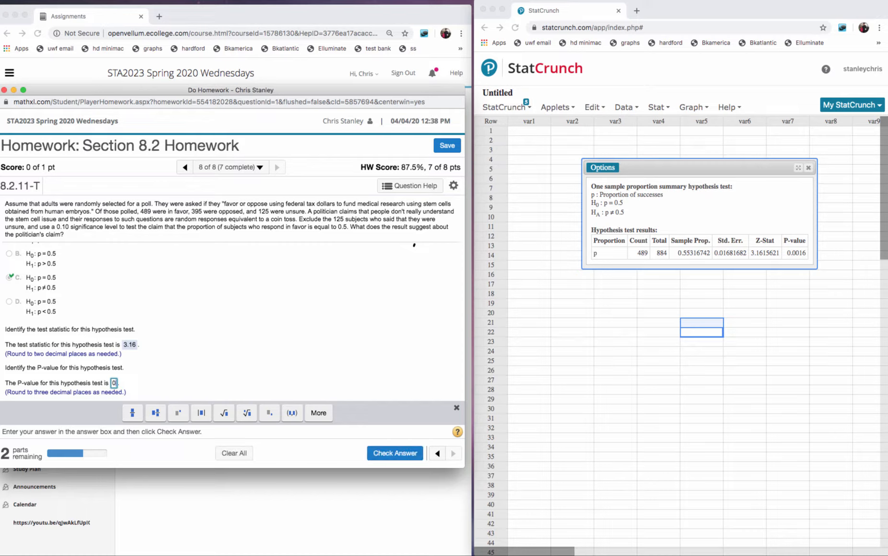
{"action": "type", "text": ".002"}
{"action": "left_click", "coordinate": [396, 450]}
{"action": "left_click", "coordinate": [231, 335]}
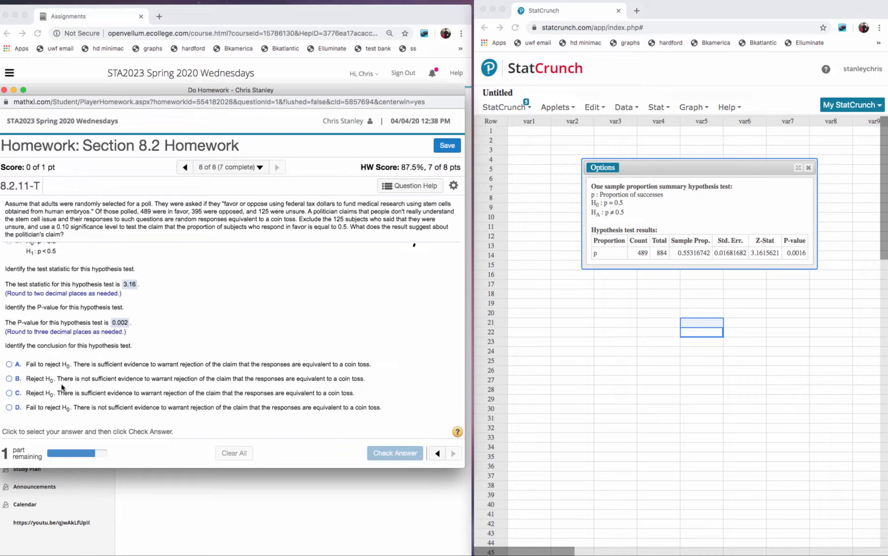
Step: Answer the conclusion part of the stem cell question with option C, reject H0 with sufficient evidence, and check the answer
{"action": "left_click", "coordinate": [10, 393]}
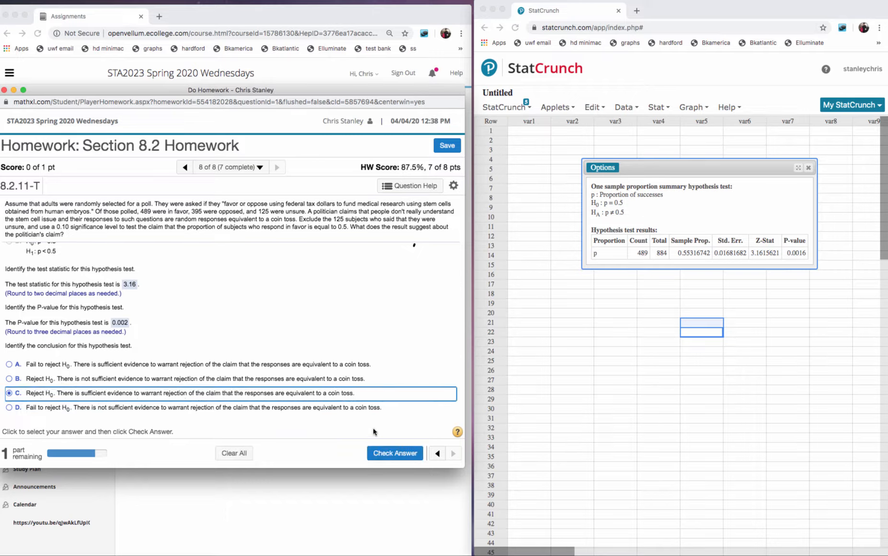
{"action": "left_click", "coordinate": [373, 450]}
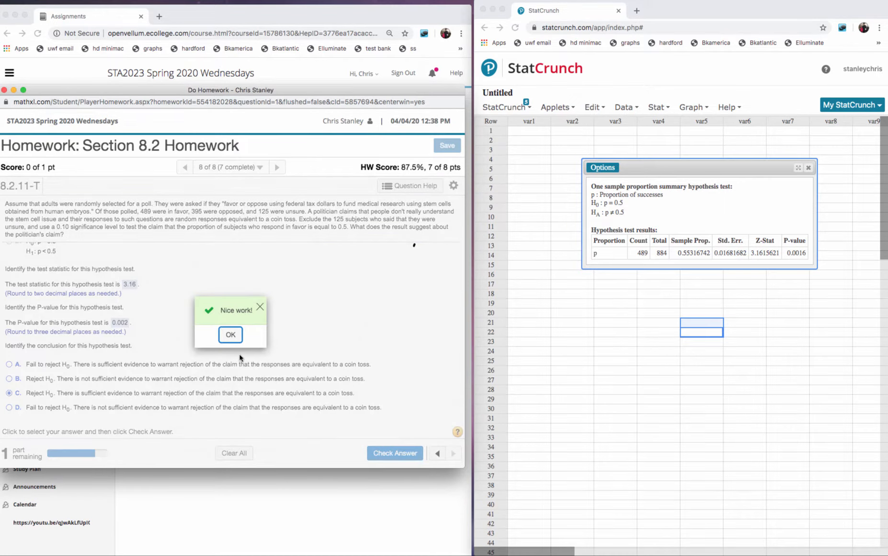
{"action": "left_click", "coordinate": [231, 334]}
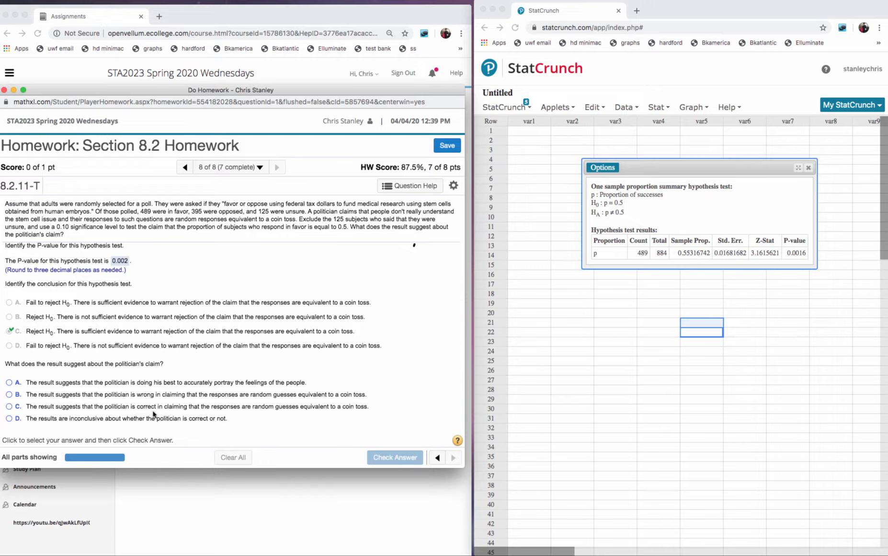
Step: Answer the final part with option B, that the politician is wrong about random guesses, and check the answer
{"action": "left_click", "coordinate": [8, 394]}
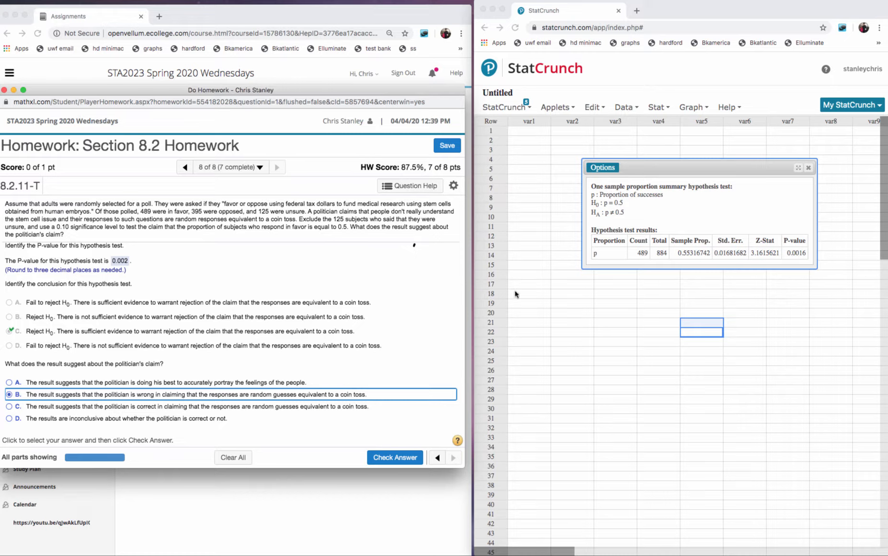
{"action": "scroll", "coordinate": [217, 255], "scroll_direction": "up", "scroll_amount": 3}
{"action": "scroll", "coordinate": [216, 254], "scroll_direction": "up", "scroll_amount": 4}
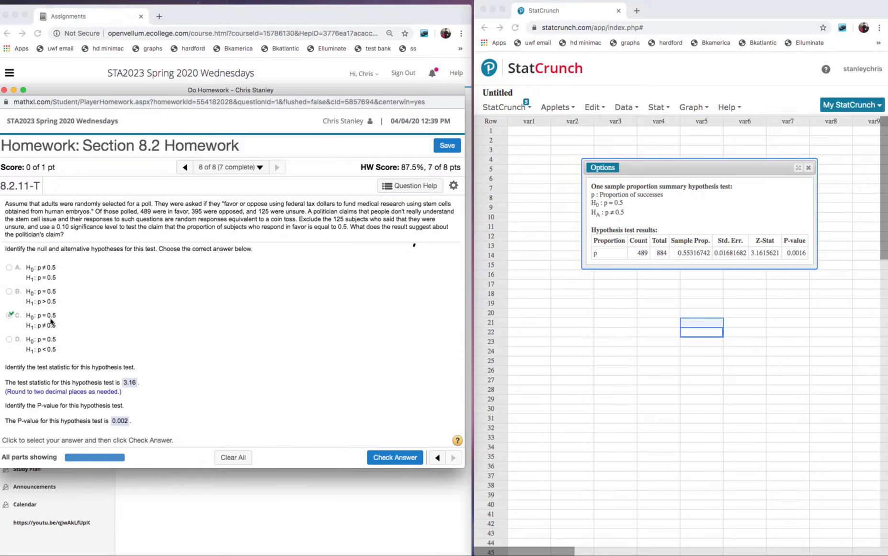
{"action": "scroll", "coordinate": [145, 325], "scroll_direction": "down", "scroll_amount": 7}
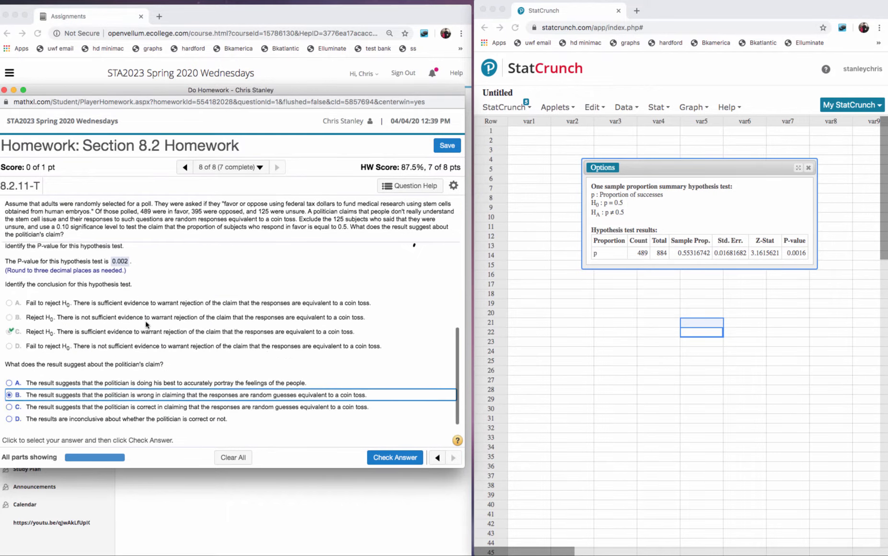
{"action": "left_click", "coordinate": [395, 458]}
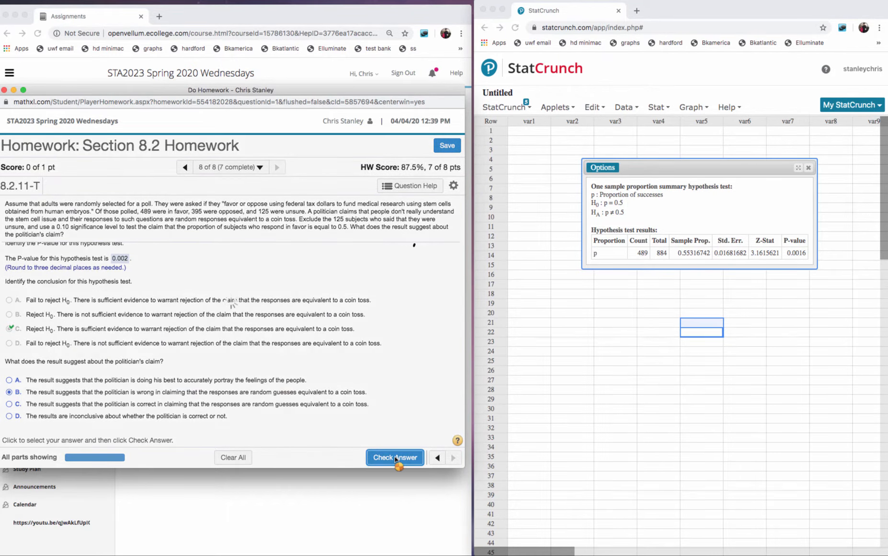
{"action": "left_click", "coordinate": [230, 334]}
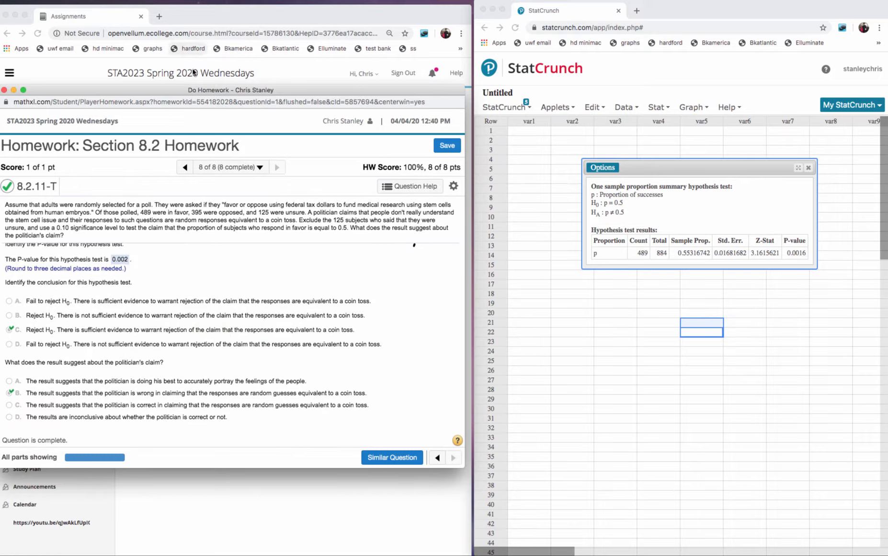
Step: Close the finished Section 8.2 homework window and return to the list of all assignments
{"action": "left_click", "coordinate": [3, 91]}
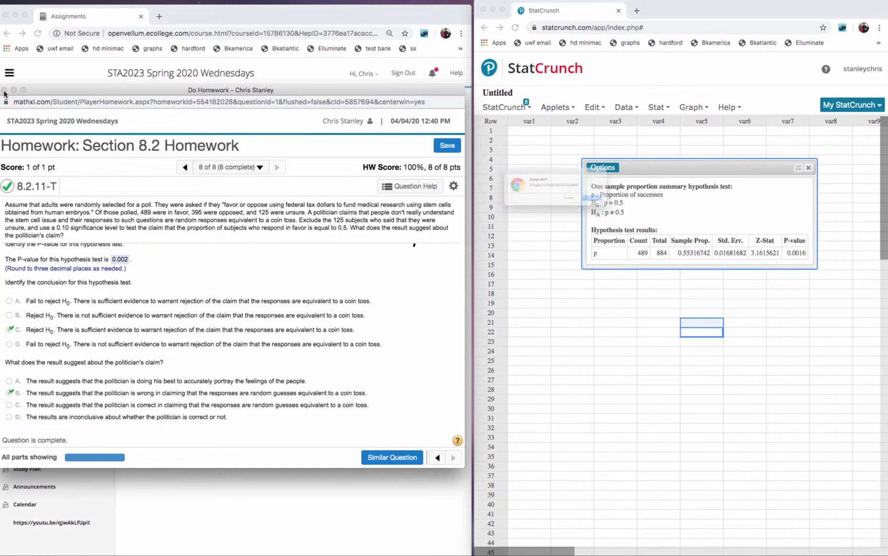
{"action": "left_click", "coordinate": [637, 212]}
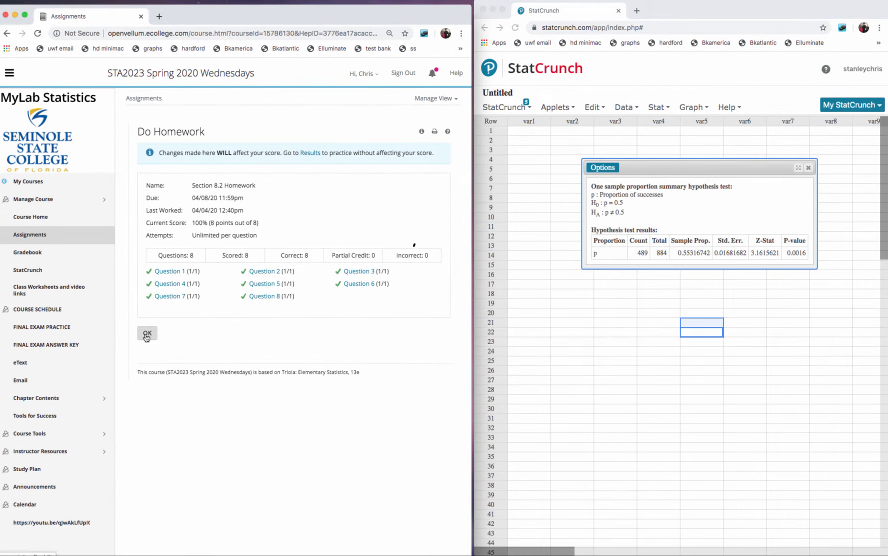
{"action": "left_click", "coordinate": [147, 335]}
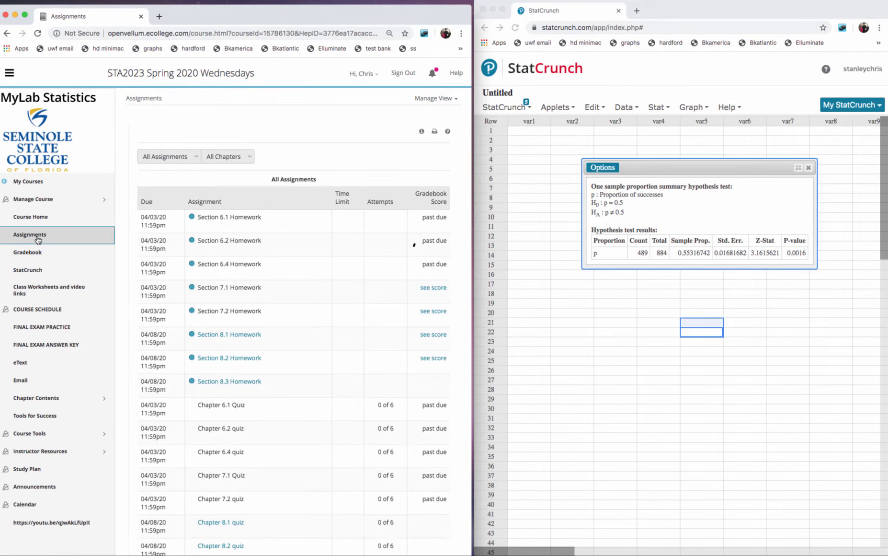
{"action": "scroll", "coordinate": [295, 367], "scroll_direction": "down", "scroll_amount": 3}
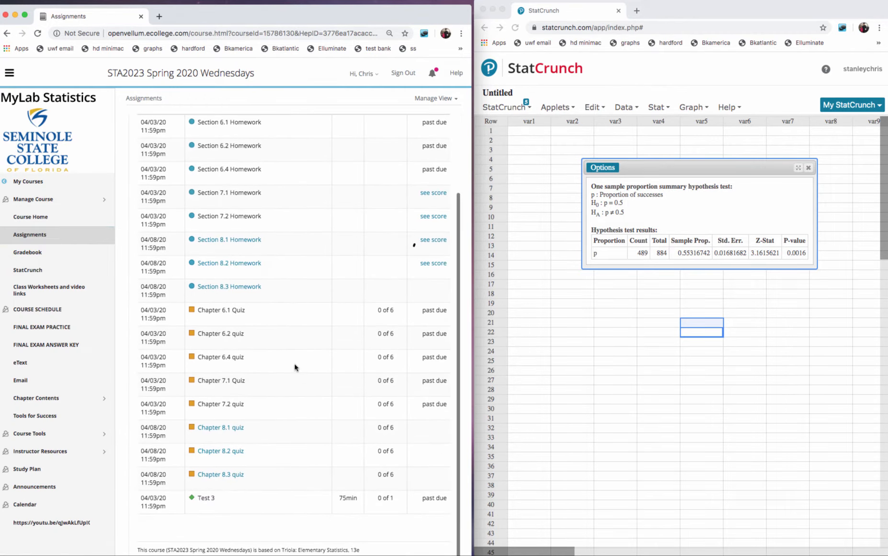
{"action": "left_click", "coordinate": [220, 475]}
{"action": "left_click_drag", "start_coordinate": [558, 128], "coordinate": [233, 101]}
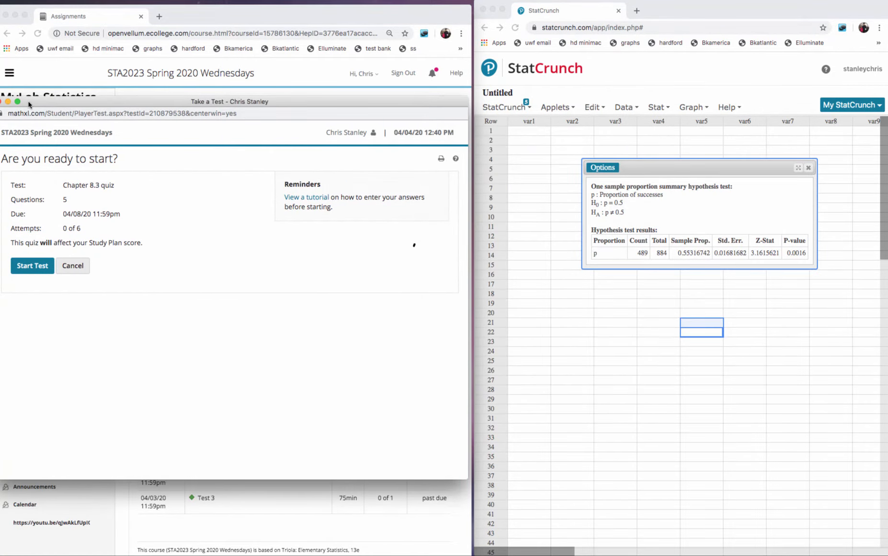
{"action": "left_click_drag", "start_coordinate": [29, 102], "coordinate": [44, 102]}
{"action": "left_click", "coordinate": [14, 102]}
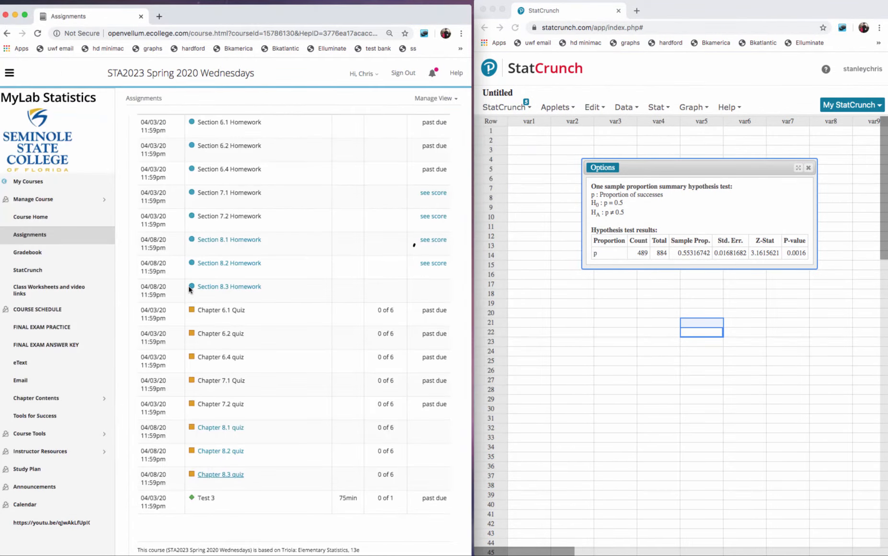
Step: Open Question 1 of the Section 8.3 Homework and fit its window beside StatCrunch
{"action": "left_click", "coordinate": [229, 286]}
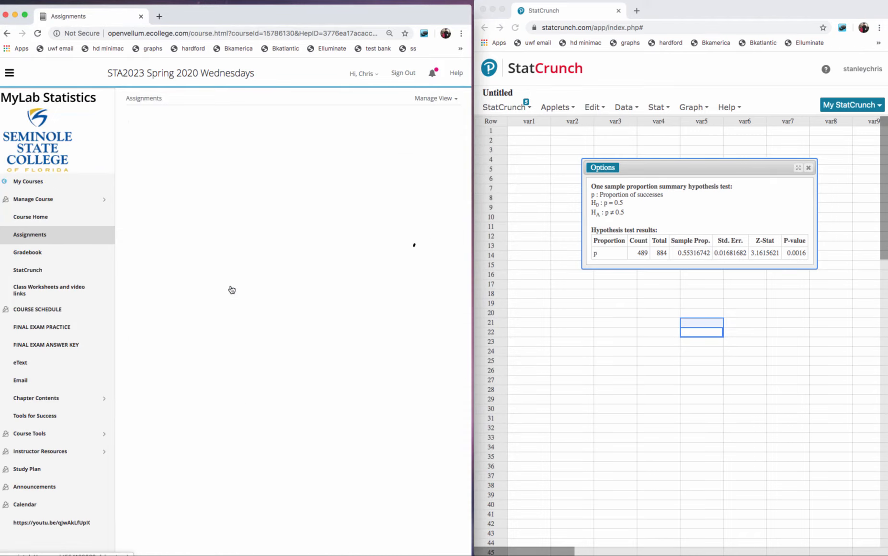
{"action": "left_click", "coordinate": [170, 229]}
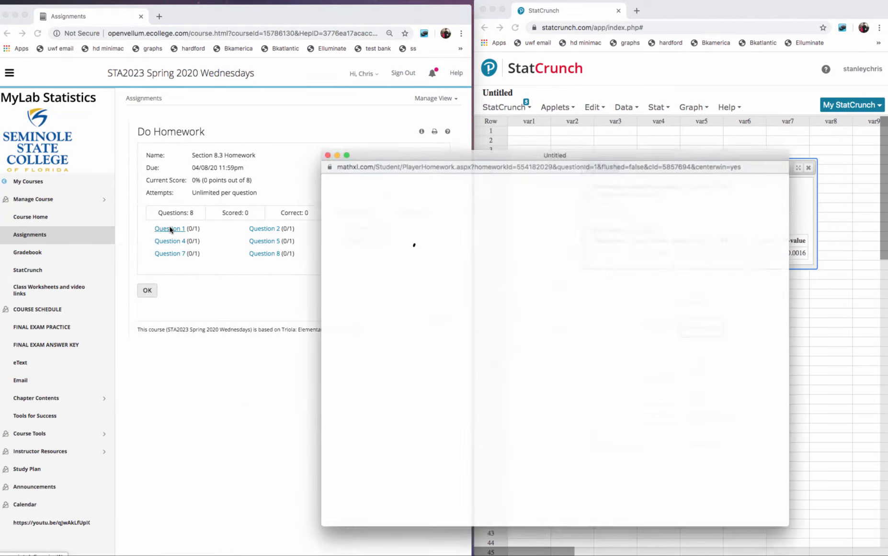
{"action": "left_click_drag", "start_coordinate": [555, 156], "coordinate": [243, 109]}
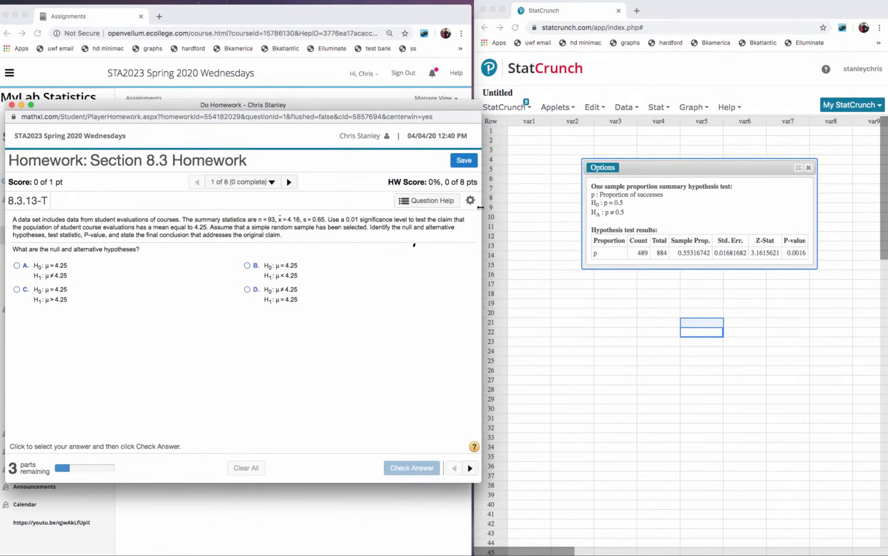
{"action": "left_click_drag", "start_coordinate": [466, 206], "coordinate": [450, 206]}
{"action": "mouse_move", "coordinate": [441, 109]}
{"action": "left_mouse_down"}
{"action": "mouse_move", "coordinate": [427, 95]}
{"action": "mouse_move", "coordinate": [436, 96]}
{"action": "left_mouse_up"}
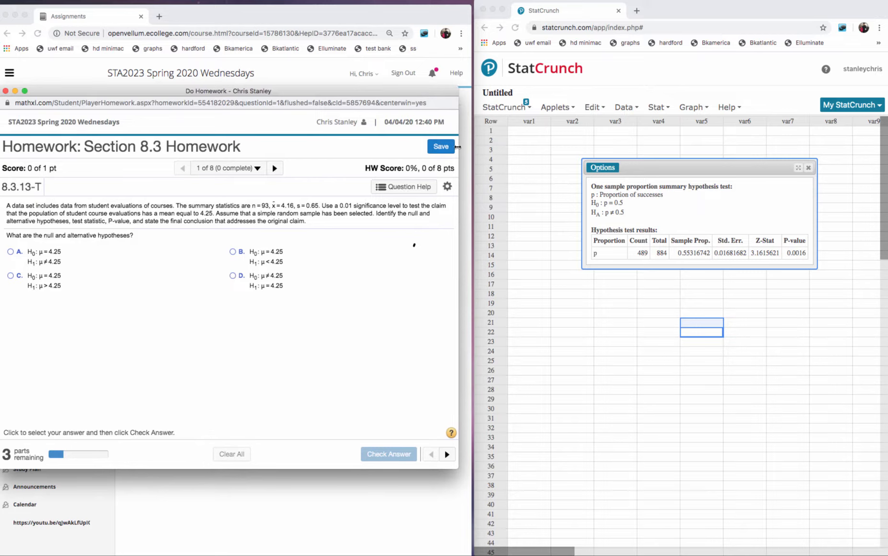
{"action": "mouse_move", "coordinate": [457, 147]}
{"action": "left_mouse_down"}
{"action": "mouse_move", "coordinate": [479, 146]}
{"action": "mouse_move", "coordinate": [471, 147]}
{"action": "left_mouse_up"}
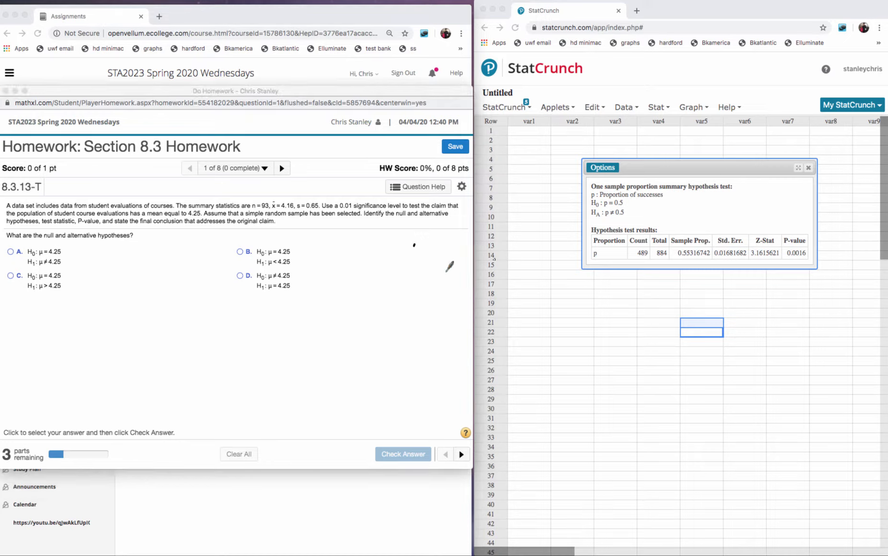
Step: Handwrite the given values n = 93, x̄ = 4.16, s = 0.65 and α = 0.01 beside the course evaluations question
{"action": "left_click_drag", "start_coordinate": [353, 276], "coordinate": [357, 291]}
{"action": "left_click_drag", "start_coordinate": [362, 282], "coordinate": [370, 286]}
{"action": "mouse_move", "coordinate": [380, 277]}
{"action": "left_mouse_down"}
{"action": "mouse_move", "coordinate": [386, 290]}
{"action": "mouse_move", "coordinate": [352, 323]}
{"action": "mouse_move", "coordinate": [361, 320]}
{"action": "left_mouse_up"}
{"action": "left_click_drag", "start_coordinate": [348, 305], "coordinate": [375, 308]}
{"action": "left_click_drag", "start_coordinate": [369, 314], "coordinate": [392, 308]}
{"action": "mouse_move", "coordinate": [390, 301]}
{"action": "left_mouse_down"}
{"action": "mouse_move", "coordinate": [388, 313]}
{"action": "mouse_move", "coordinate": [397, 311]}
{"action": "mouse_move", "coordinate": [367, 345]}
{"action": "left_mouse_up"}
{"action": "left_click", "coordinate": [393, 311]}
{"action": "left_click_drag", "start_coordinate": [379, 336], "coordinate": [387, 336]}
{"action": "mouse_move", "coordinate": [389, 327]}
{"action": "left_mouse_down"}
{"action": "mouse_move", "coordinate": [389, 335]}
{"action": "mouse_move", "coordinate": [407, 332]}
{"action": "left_mouse_up"}
{"action": "left_click", "coordinate": [396, 334]}
{"action": "left_click_drag", "start_coordinate": [408, 321], "coordinate": [414, 318]}
{"action": "mouse_move", "coordinate": [425, 276]}
{"action": "left_mouse_down"}
{"action": "mouse_move", "coordinate": [427, 287]}
{"action": "mouse_move", "coordinate": [434, 271]}
{"action": "left_mouse_up"}
{"action": "left_click_drag", "start_coordinate": [429, 277], "coordinate": [446, 259]}
{"action": "left_click", "coordinate": [444, 269]}
{"action": "left_click_drag", "start_coordinate": [452, 252], "coordinate": [453, 266]}
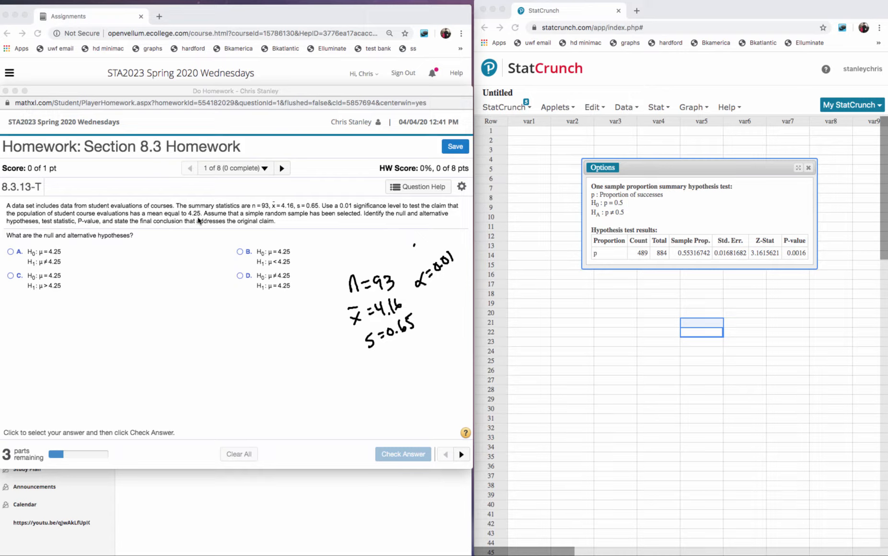
Step: Answer the hypotheses part with option A, H0: μ = 4.25 and H1: μ ≠ 4.25, and check the answer
{"action": "left_click", "coordinate": [10, 254]}
{"action": "left_click", "coordinate": [10, 253]}
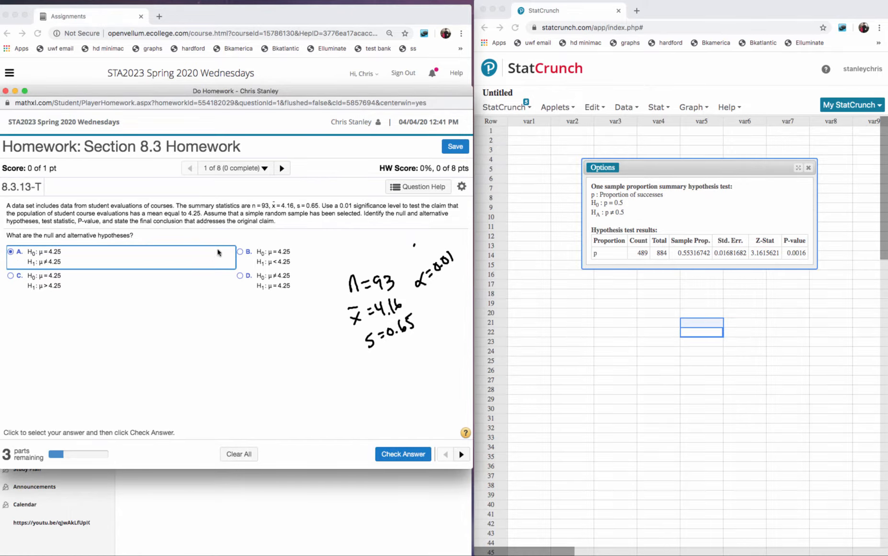
{"action": "left_click", "coordinate": [403, 454]}
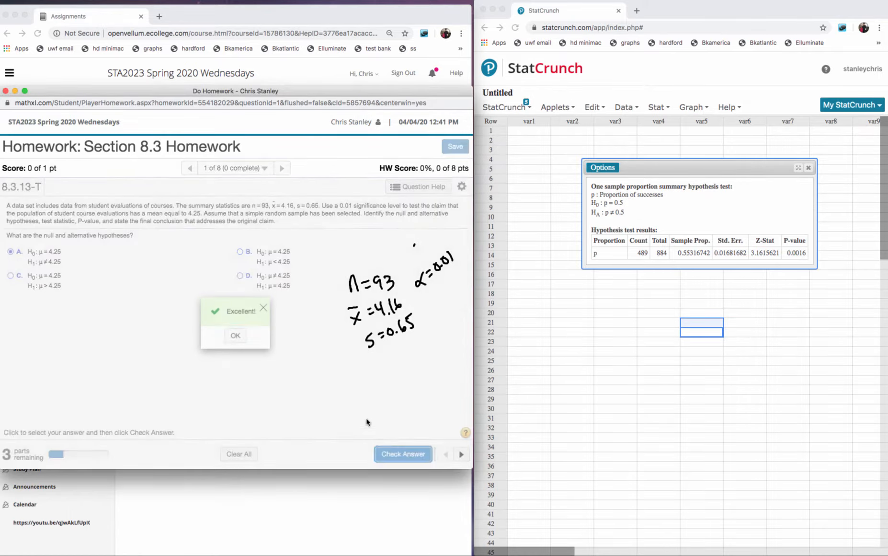
{"action": "left_click", "coordinate": [235, 337]}
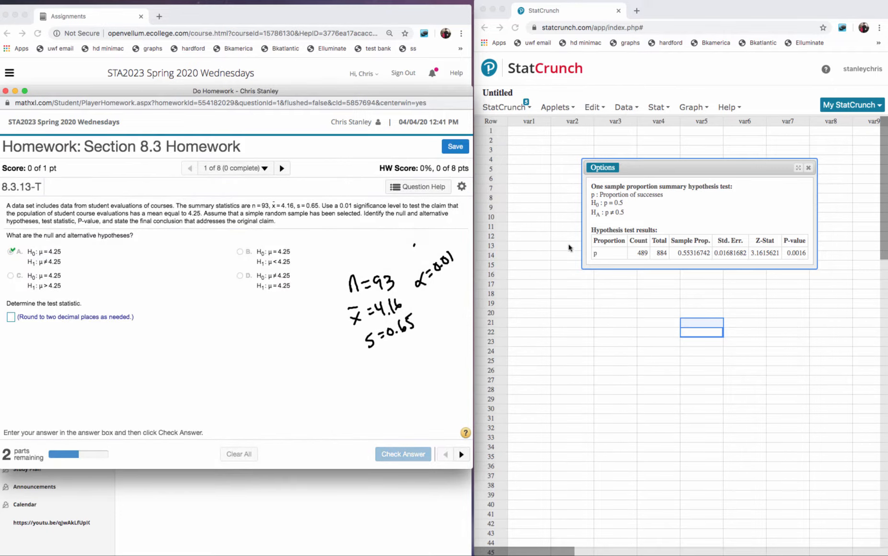
Step: Close the previous one-sample proportion test results in StatCrunch
{"action": "left_click", "coordinate": [810, 169]}
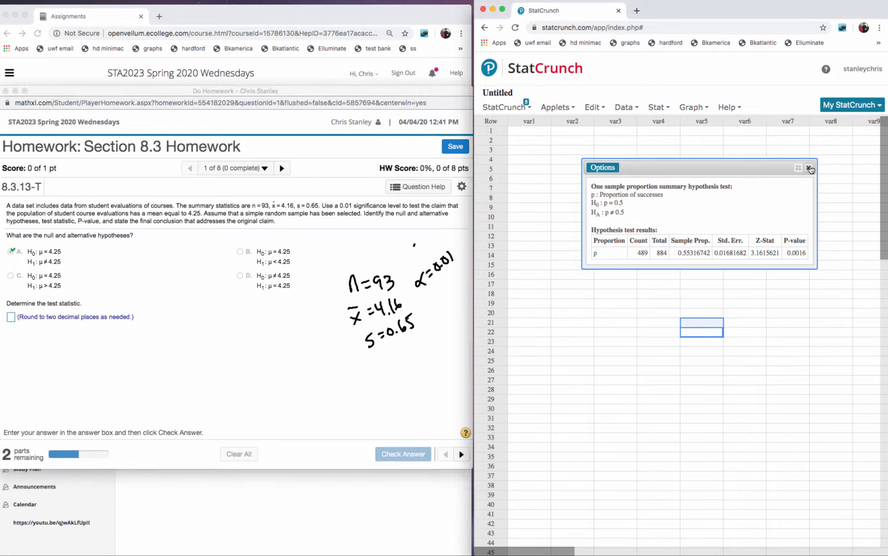
{"action": "left_click", "coordinate": [809, 168]}
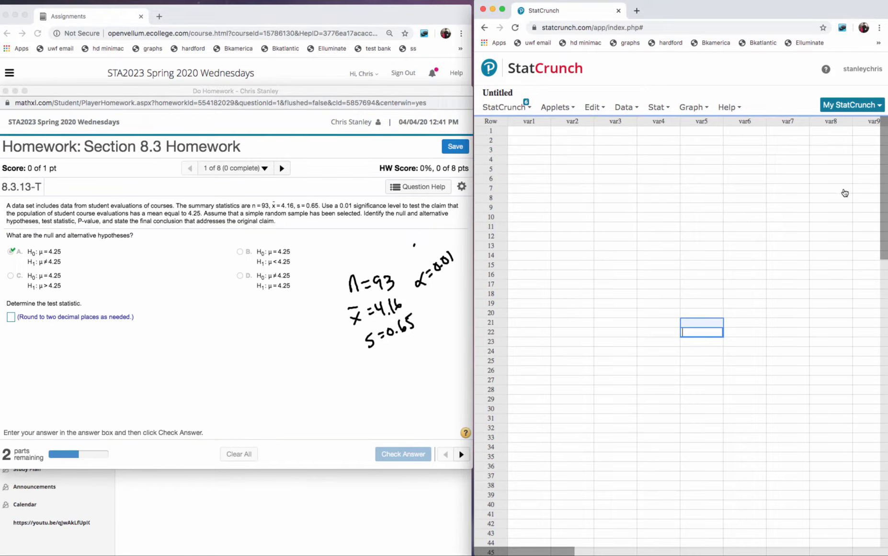
Step: Circle the handwritten s = 0.65, label it as sample, and note σ as the alternative for the SD of all in the population
{"action": "left_click", "coordinate": [887, 166]}
{"action": "mouse_move", "coordinate": [422, 296]}
{"action": "left_mouse_down"}
{"action": "mouse_move", "coordinate": [367, 333]}
{"action": "mouse_move", "coordinate": [429, 293]}
{"action": "mouse_move", "coordinate": [352, 355]}
{"action": "mouse_move", "coordinate": [389, 348]}
{"action": "mouse_move", "coordinate": [385, 376]}
{"action": "left_mouse_up"}
{"action": "mouse_move", "coordinate": [379, 389]}
{"action": "left_mouse_down"}
{"action": "mouse_move", "coordinate": [378, 400]}
{"action": "mouse_move", "coordinate": [424, 378]}
{"action": "left_mouse_up"}
{"action": "mouse_move", "coordinate": [422, 414]}
{"action": "left_mouse_down"}
{"action": "mouse_move", "coordinate": [418, 405]}
{"action": "mouse_move", "coordinate": [421, 424]}
{"action": "mouse_move", "coordinate": [436, 407]}
{"action": "mouse_move", "coordinate": [442, 418]}
{"action": "mouse_move", "coordinate": [463, 375]}
{"action": "left_mouse_up"}
{"action": "mouse_move", "coordinate": [370, 353]}
{"action": "left_mouse_down"}
{"action": "mouse_move", "coordinate": [346, 378]}
{"action": "mouse_move", "coordinate": [381, 360]}
{"action": "left_mouse_up"}
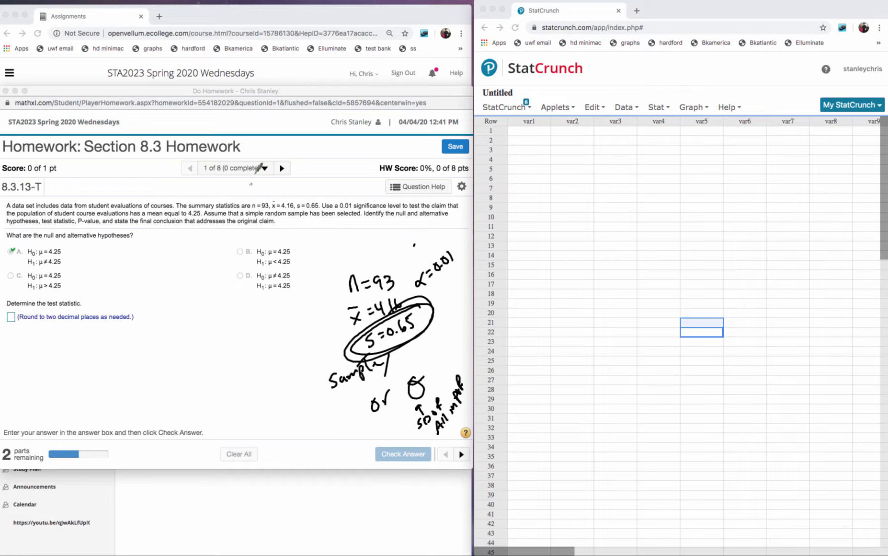
{"action": "mouse_move", "coordinate": [261, 195]}
{"action": "left_mouse_down"}
{"action": "mouse_move", "coordinate": [250, 213]}
{"action": "mouse_move", "coordinate": [268, 197]}
{"action": "mouse_move", "coordinate": [297, 212]}
{"action": "mouse_move", "coordinate": [305, 189]}
{"action": "mouse_move", "coordinate": [278, 184]}
{"action": "mouse_move", "coordinate": [264, 198]}
{"action": "mouse_move", "coordinate": [271, 195]}
{"action": "mouse_move", "coordinate": [274, 212]}
{"action": "left_mouse_up"}
Step: Start a one-sample T test with summary data in StatCrunch and move its dialog closer to the homework window
{"action": "left_click", "coordinate": [651, 110]}
{"action": "left_click", "coordinate": [656, 107]}
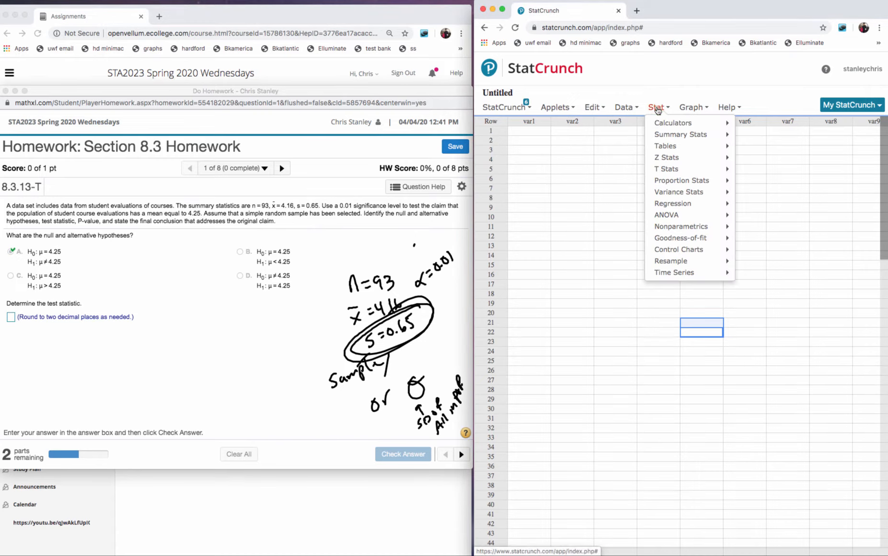
{"action": "left_click", "coordinate": [698, 170]}
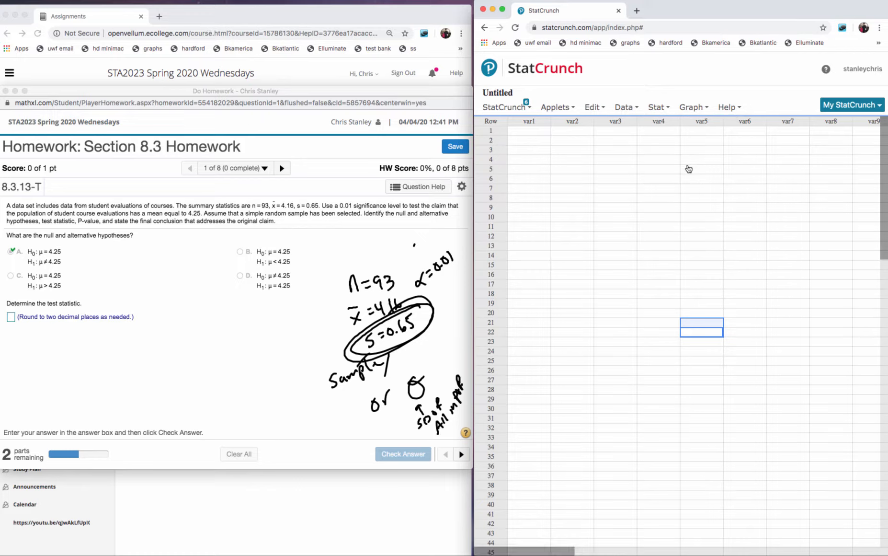
{"action": "left_click", "coordinate": [660, 110]}
{"action": "mouse_move", "coordinate": [709, 168]}
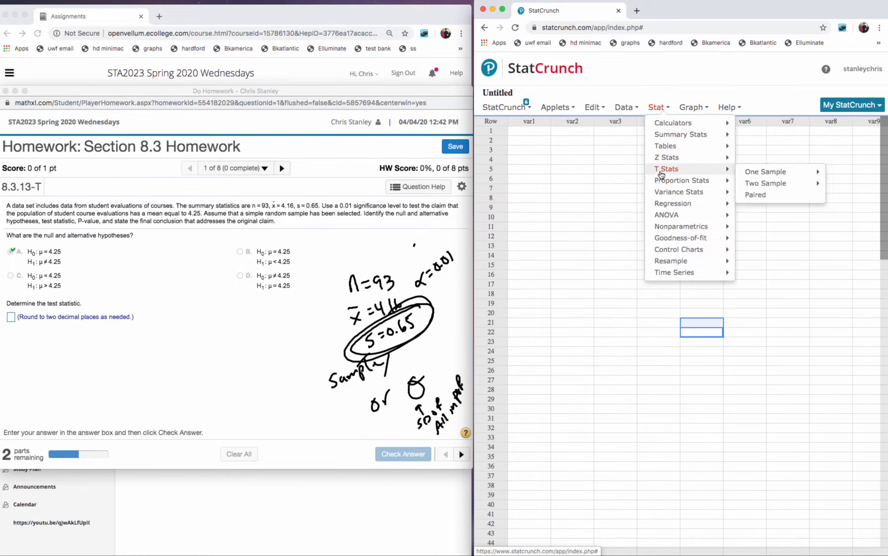
{"action": "left_click", "coordinate": [757, 172]}
{"action": "left_click", "coordinate": [662, 110]}
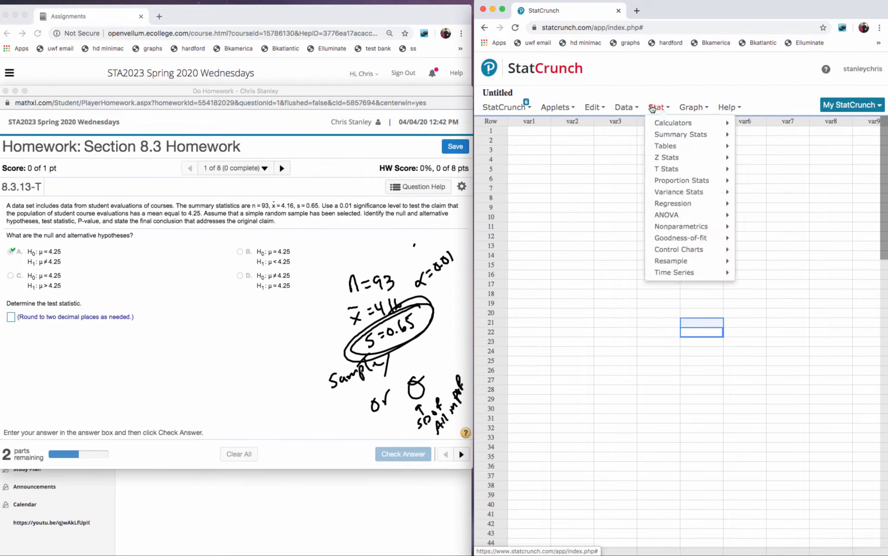
{"action": "left_click", "coordinate": [673, 167]}
{"action": "left_click", "coordinate": [657, 108]}
{"action": "left_click", "coordinate": [656, 107]}
{"action": "left_click", "coordinate": [655, 108]}
{"action": "mouse_move", "coordinate": [670, 172]}
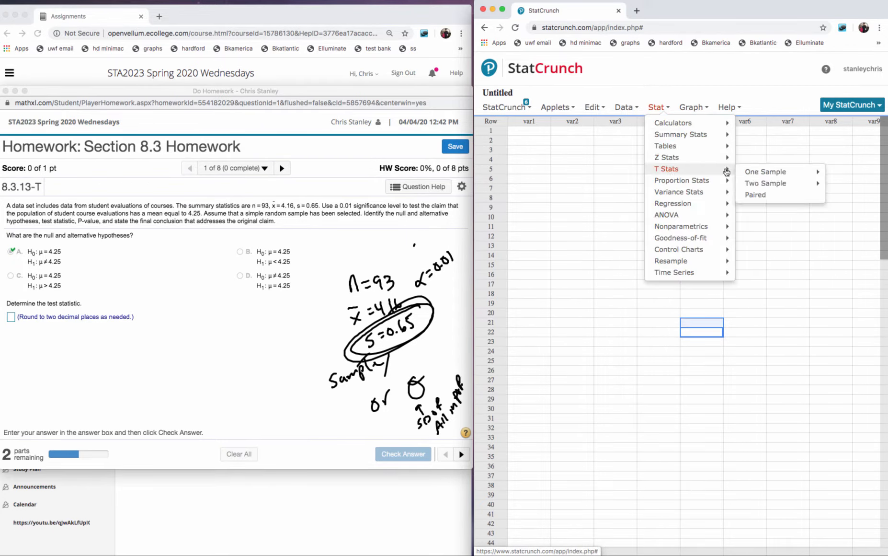
{"action": "left_click", "coordinate": [699, 186]}
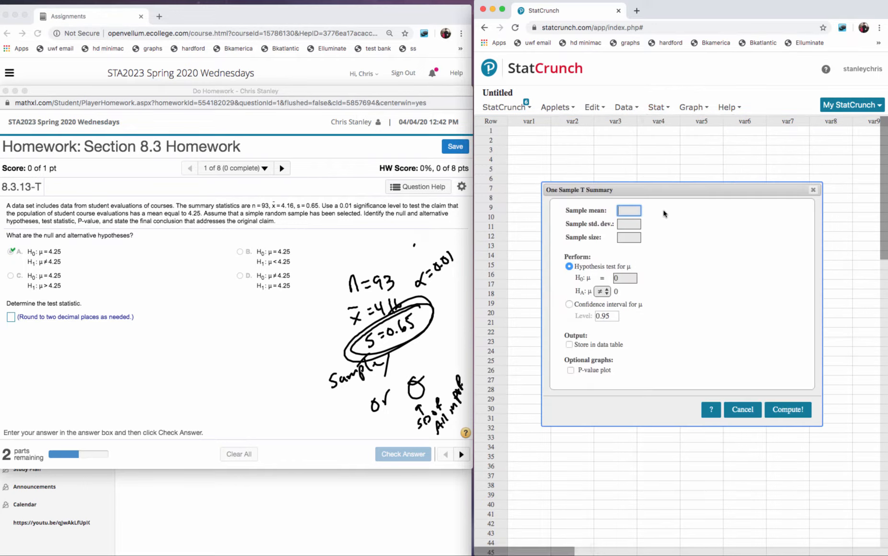
{"action": "left_click_drag", "start_coordinate": [627, 188], "coordinate": [562, 174]}
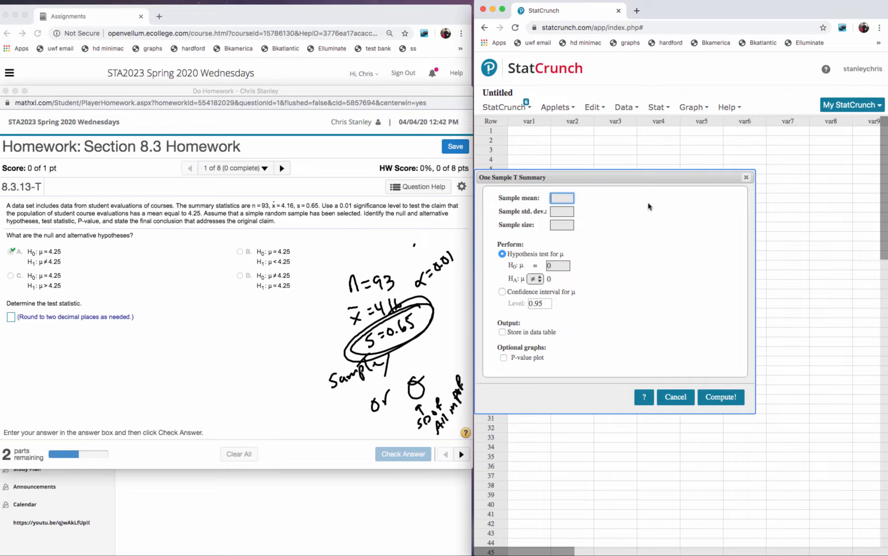
Step: Set the sample mean to 4.16, standard deviation to 0.65, sample size to 93 and the null hypothesis mean to 4.25
{"action": "type", "text": "4.16"}
{"action": "left_click", "coordinate": [558, 212]}
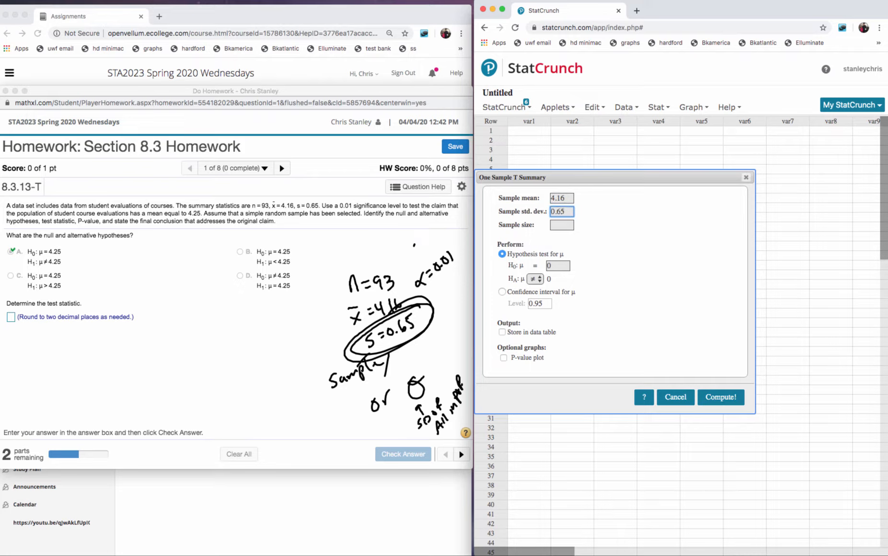
{"action": "left_click", "coordinate": [559, 224]}
{"action": "type", "text": "93"}
{"action": "left_click", "coordinate": [560, 266]}
{"action": "key", "text": "BackSpace"}
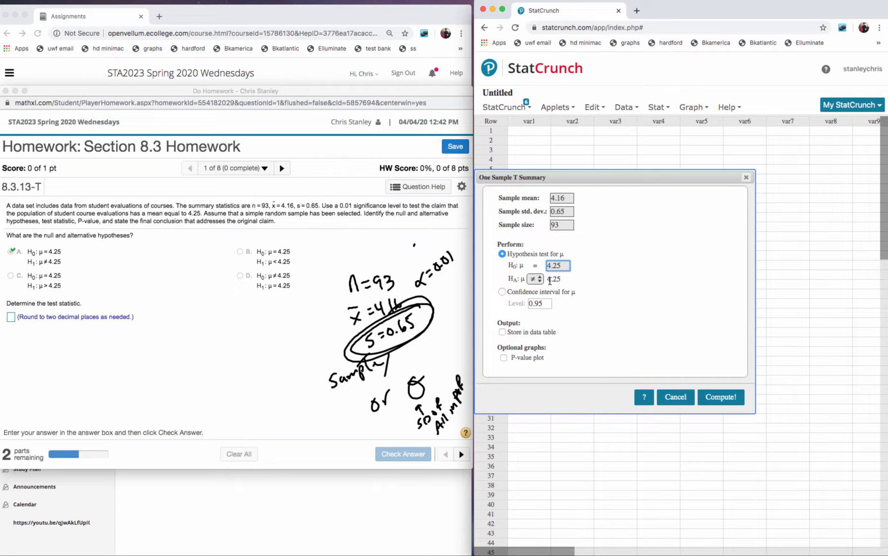
Step: Compute the one-sample T test and submit −1.34 as the homework's test statistic
{"action": "left_click", "coordinate": [721, 397]}
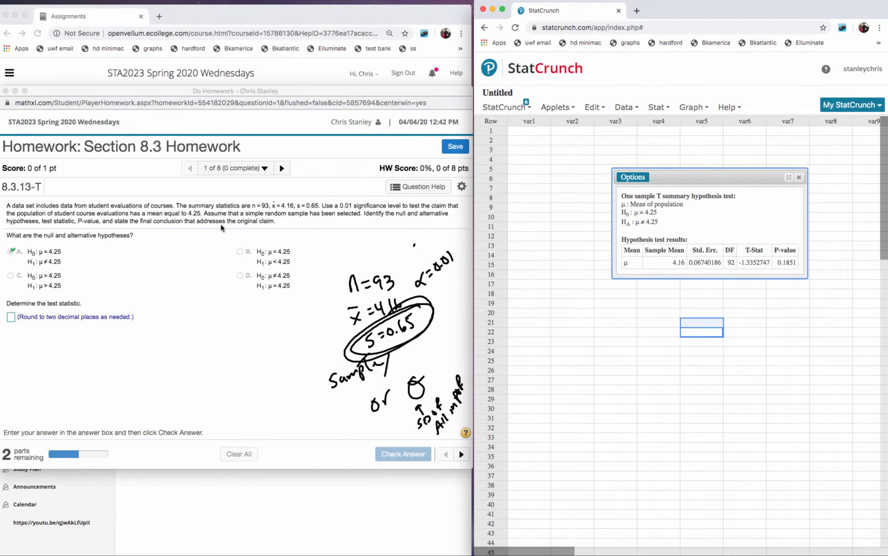
{"action": "left_click", "coordinate": [14, 317]}
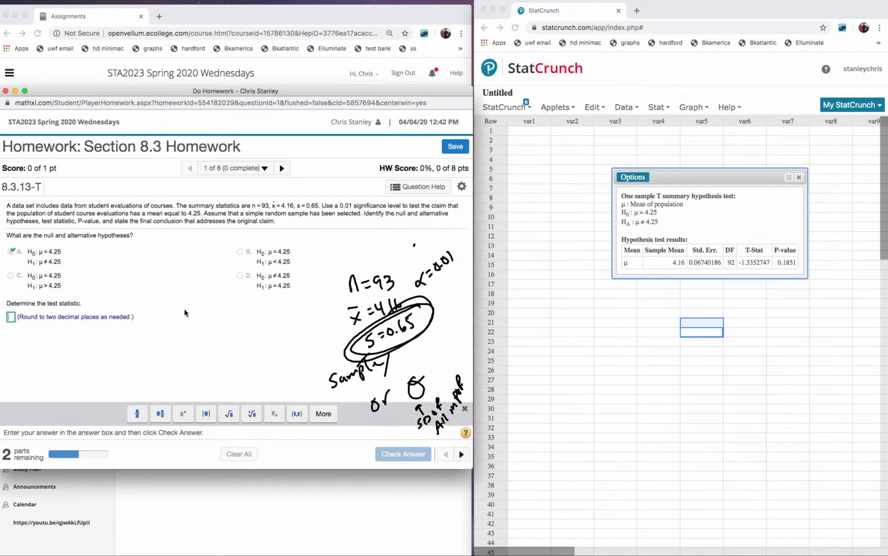
{"action": "type", "text": "-1."}
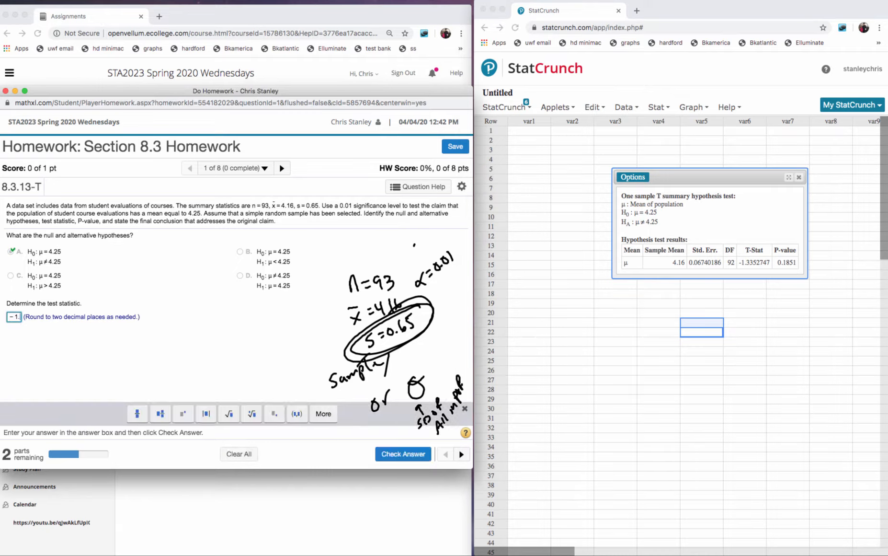
{"action": "type", "text": "34"}
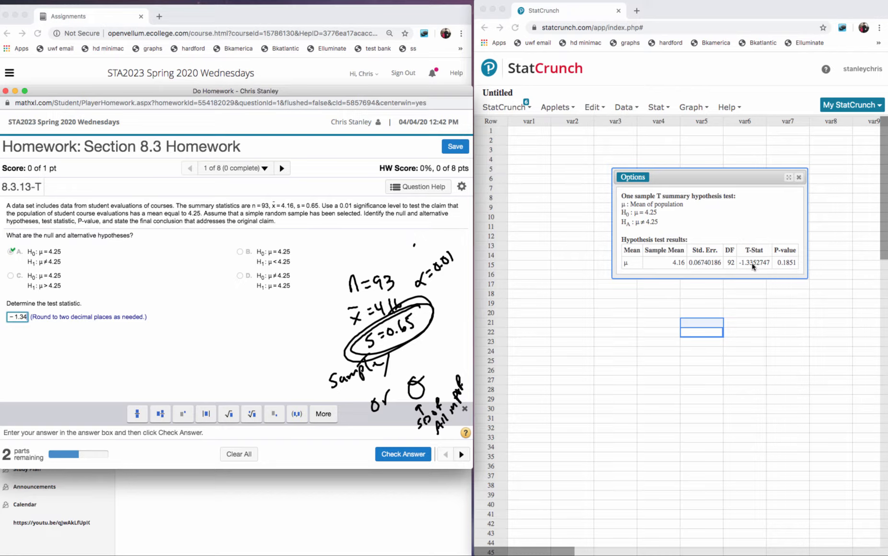
{"action": "left_click", "coordinate": [382, 448]}
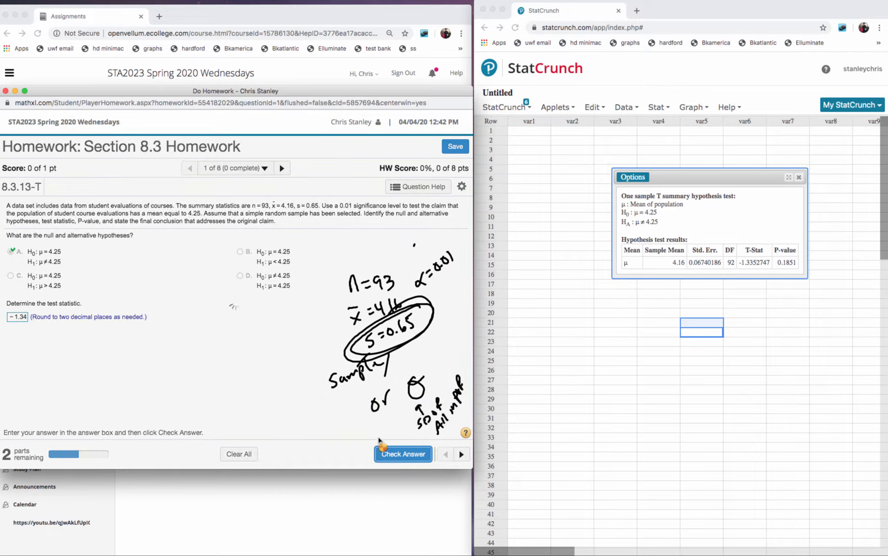
{"action": "left_click", "coordinate": [237, 337]}
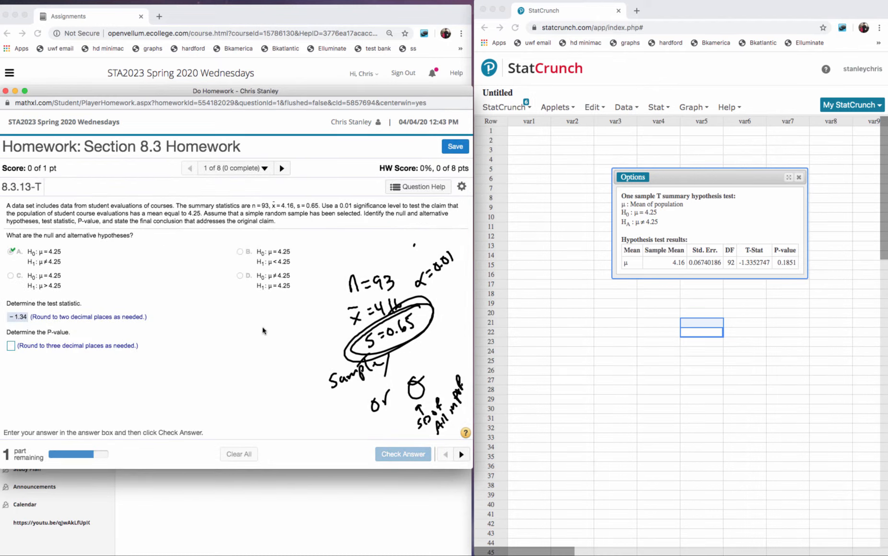
Step: Enter 0.185 as the P-value and submit it for checking
{"action": "left_click", "coordinate": [11, 345]}
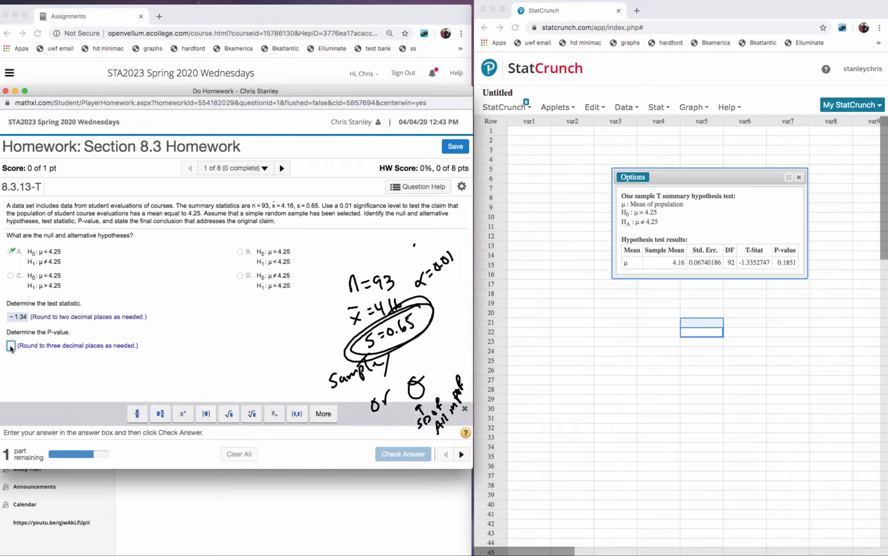
{"action": "type", "text": "0.1"}
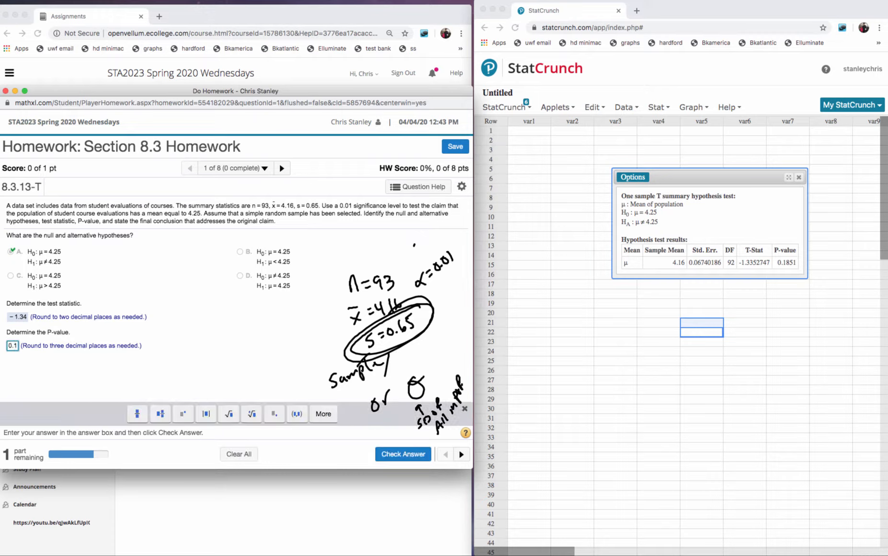
{"action": "type", "text": "85"}
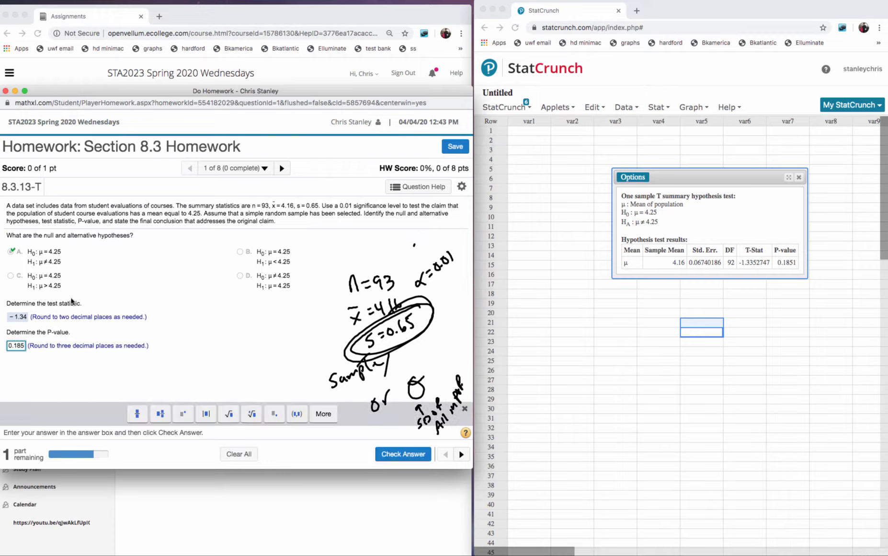
{"action": "left_click", "coordinate": [407, 453]}
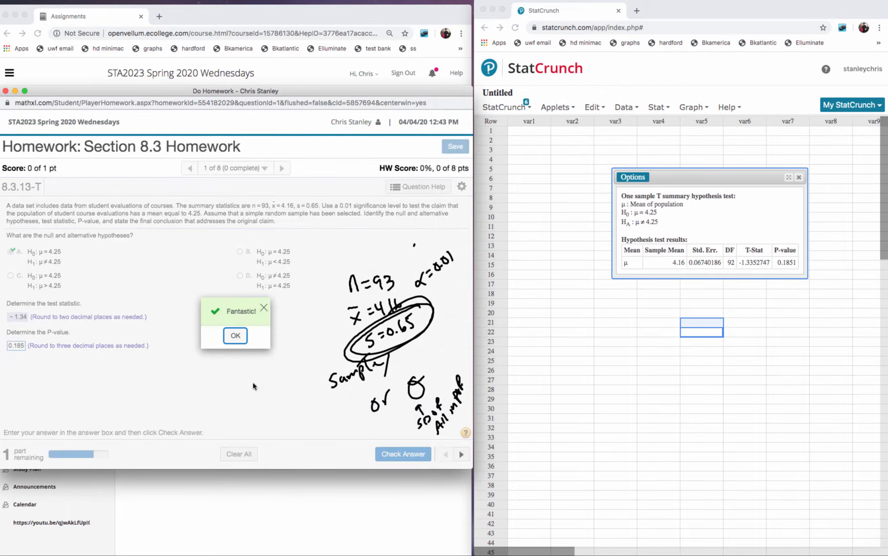
{"action": "left_click", "coordinate": [232, 338]}
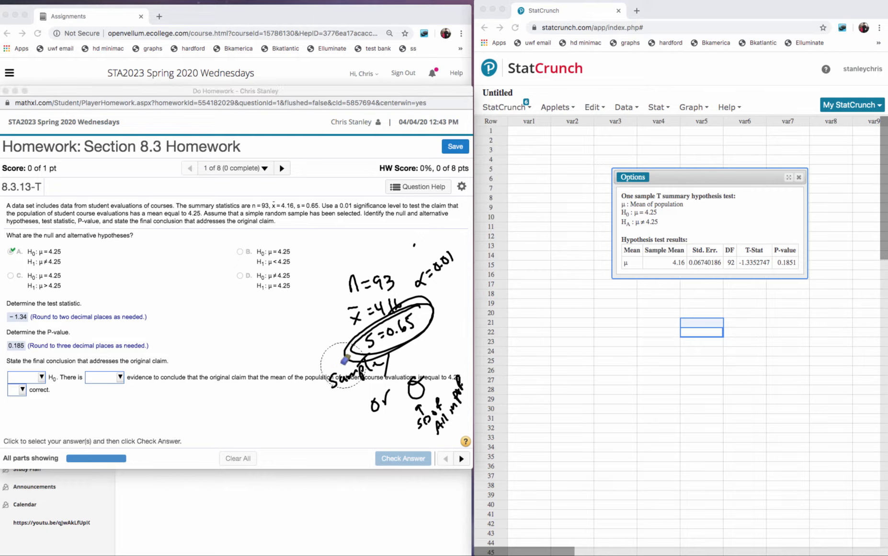
Step: Clear the handwritten notes, circle the P-value and the 0.01 significance level with a line joining them, and draw a greater-than sign
{"action": "mouse_move", "coordinate": [445, 258]}
{"action": "left_mouse_down"}
{"action": "mouse_move", "coordinate": [273, 322]}
{"action": "mouse_move", "coordinate": [344, 335]}
{"action": "mouse_move", "coordinate": [373, 327]}
{"action": "mouse_move", "coordinate": [377, 303]}
{"action": "mouse_move", "coordinate": [392, 303]}
{"action": "mouse_move", "coordinate": [407, 408]}
{"action": "mouse_move", "coordinate": [461, 381]}
{"action": "left_mouse_up"}
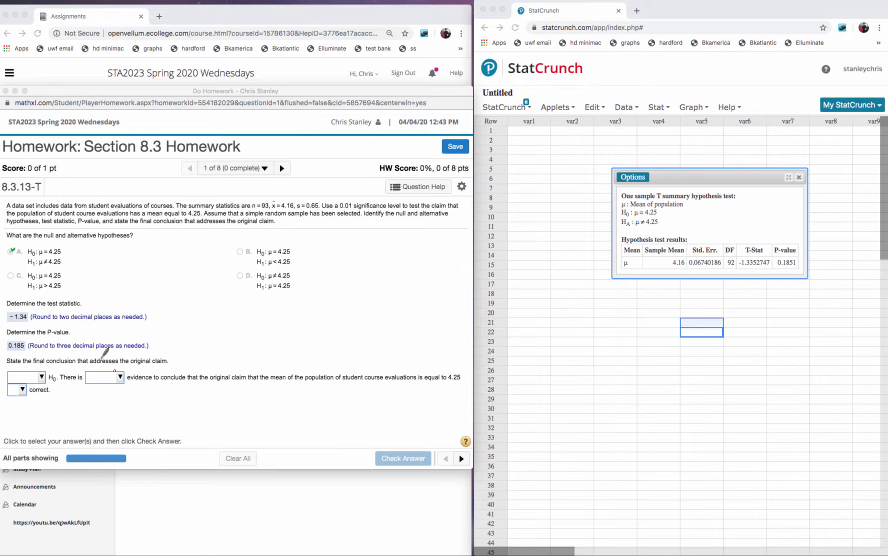
{"action": "mouse_move", "coordinate": [8, 337]}
{"action": "left_mouse_down"}
{"action": "mouse_move", "coordinate": [28, 351]}
{"action": "mouse_move", "coordinate": [20, 335]}
{"action": "mouse_move", "coordinate": [78, 322]}
{"action": "mouse_move", "coordinate": [233, 236]}
{"action": "mouse_move", "coordinate": [328, 220]}
{"action": "left_mouse_up"}
{"action": "mouse_move", "coordinate": [337, 210]}
{"action": "left_mouse_down"}
{"action": "mouse_move", "coordinate": [342, 196]}
{"action": "mouse_move", "coordinate": [335, 213]}
{"action": "left_mouse_up"}
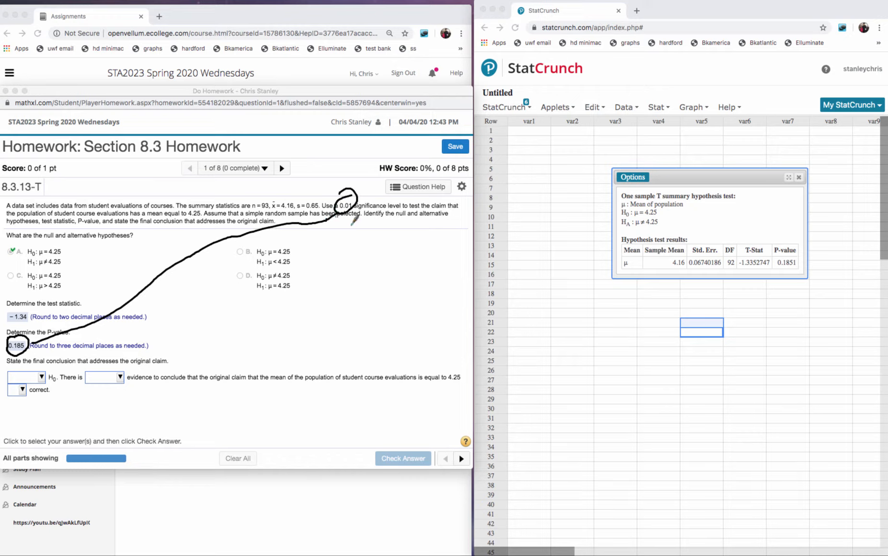
{"action": "mouse_move", "coordinate": [354, 256]}
{"action": "left_mouse_down"}
{"action": "mouse_move", "coordinate": [373, 259]}
{"action": "mouse_move", "coordinate": [356, 309]}
{"action": "left_mouse_up"}
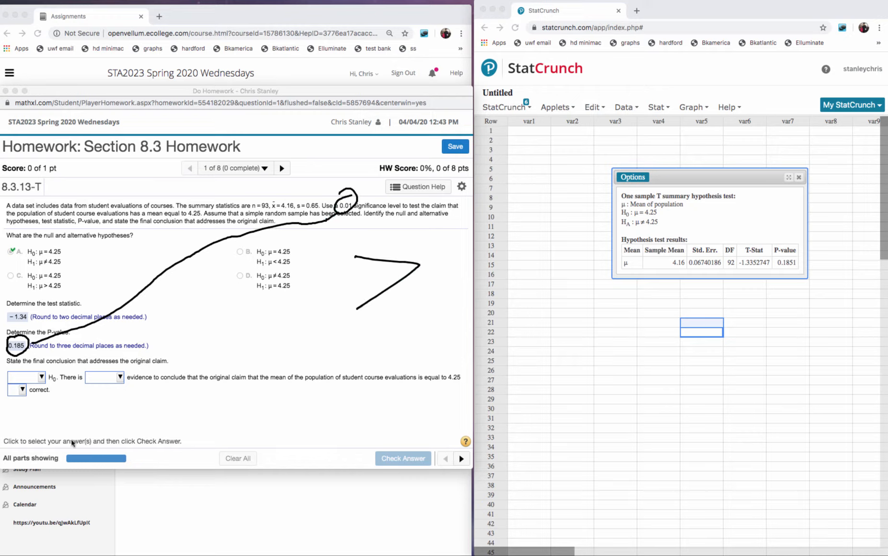
Step: State the conclusion as Fail to reject, not sufficient evidence and is not correct, submit it and go to the next question
{"action": "left_click", "coordinate": [42, 377]}
{"action": "left_click", "coordinate": [42, 377]}
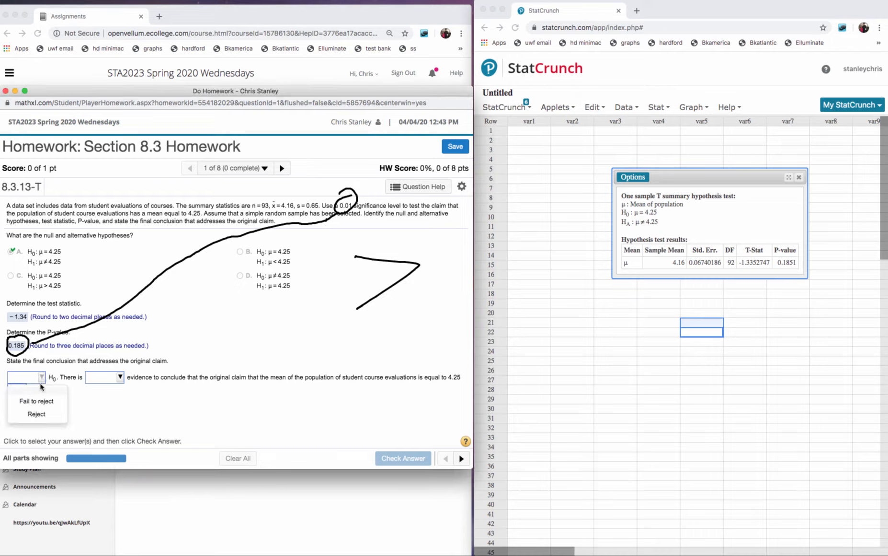
{"action": "left_click", "coordinate": [44, 404]}
{"action": "left_click", "coordinate": [120, 377]}
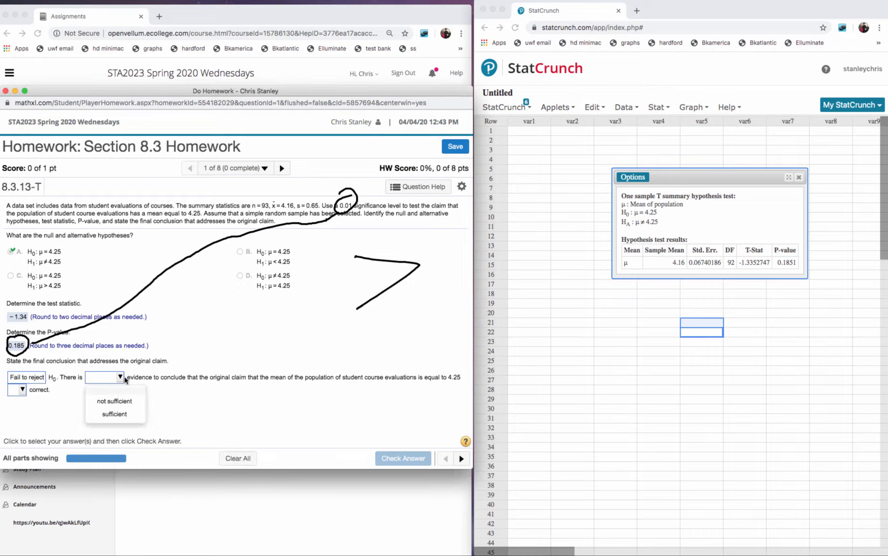
{"action": "left_click", "coordinate": [122, 403]}
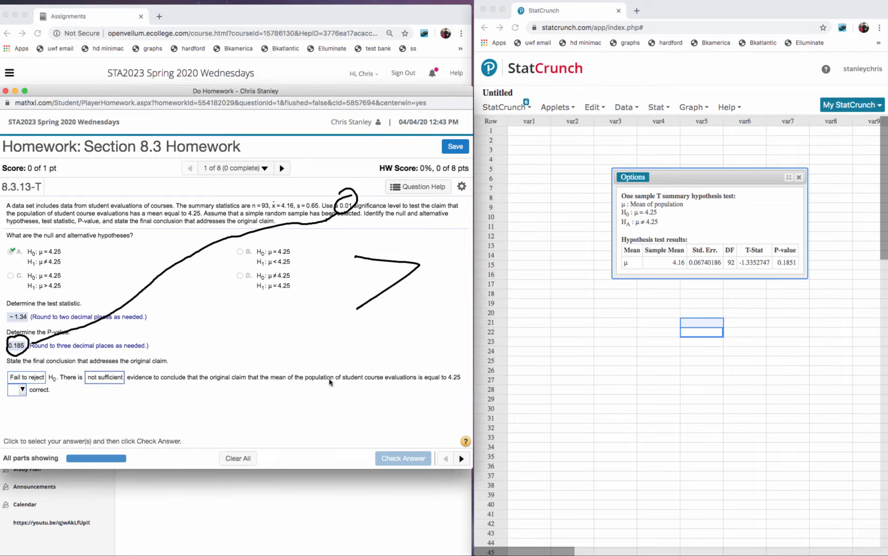
{"action": "left_click", "coordinate": [23, 390]}
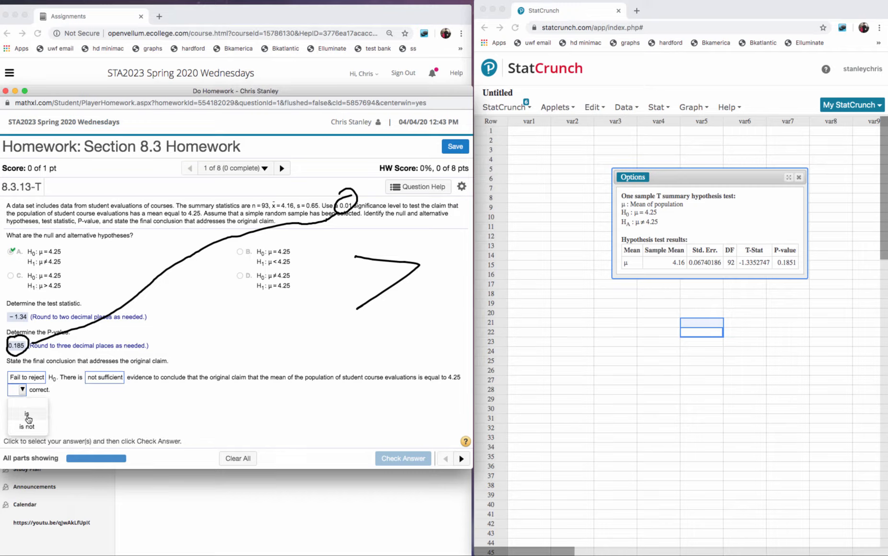
{"action": "left_click", "coordinate": [28, 416]}
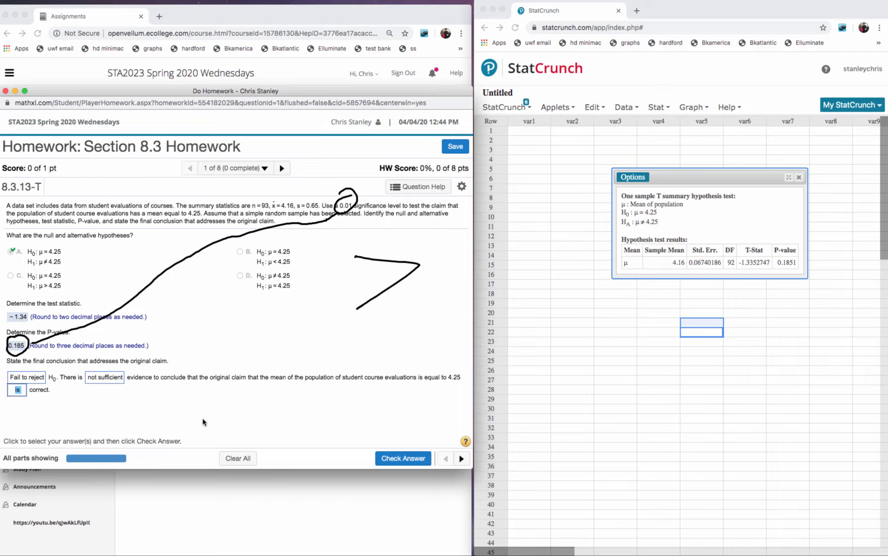
{"action": "left_click", "coordinate": [19, 390]}
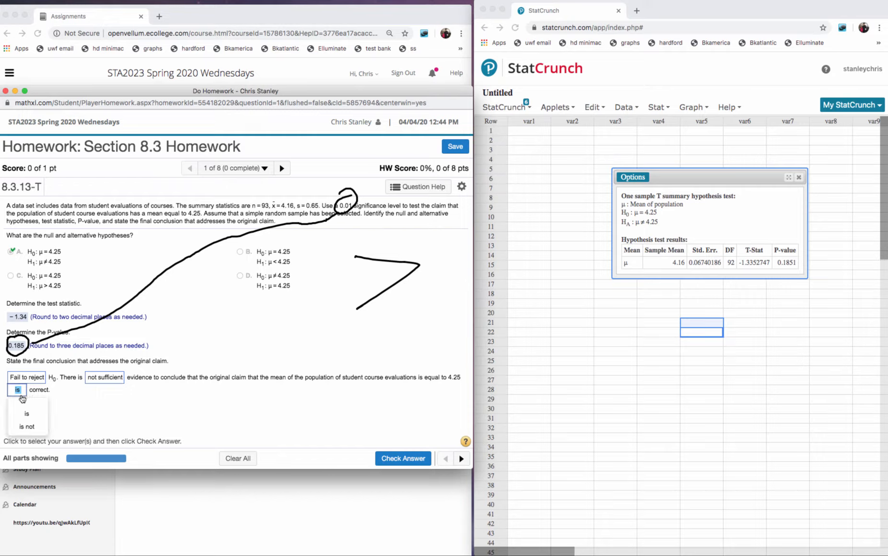
{"action": "left_click", "coordinate": [29, 426]}
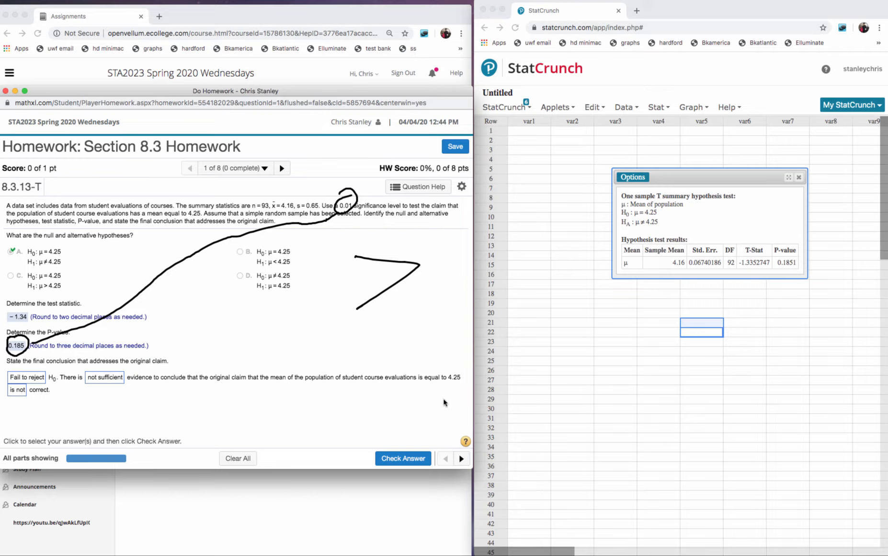
{"action": "left_click", "coordinate": [398, 458]}
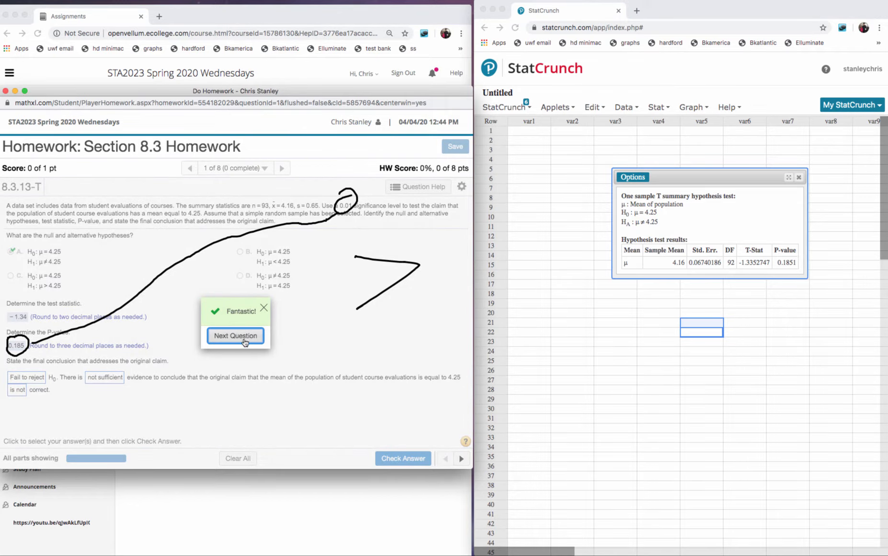
{"action": "left_click", "coordinate": [248, 338]}
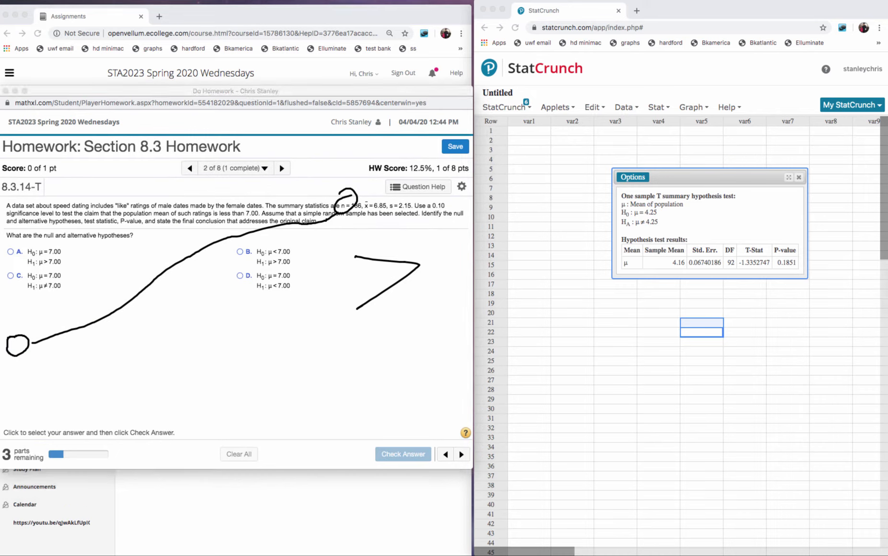
Step: Clear the old annotations and handwrite n = 186, x̄ = 6.85, s = 2.15 and α = 0.1 beside the question
{"action": "key", "text": "Escape"}
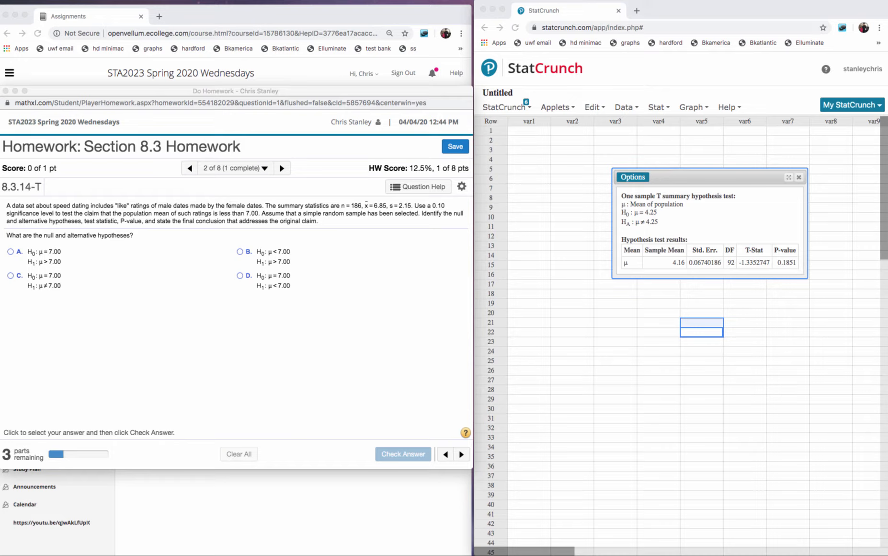
{"action": "mouse_move", "coordinate": [368, 259]}
{"action": "left_mouse_down"}
{"action": "mouse_move", "coordinate": [398, 244]}
{"action": "mouse_move", "coordinate": [418, 249]}
{"action": "left_mouse_up"}
{"action": "mouse_move", "coordinate": [369, 272]}
{"action": "left_mouse_down"}
{"action": "mouse_move", "coordinate": [379, 286]}
{"action": "mouse_move", "coordinate": [370, 286]}
{"action": "mouse_move", "coordinate": [380, 269]}
{"action": "mouse_move", "coordinate": [401, 282]}
{"action": "mouse_move", "coordinate": [418, 267]}
{"action": "mouse_move", "coordinate": [421, 280]}
{"action": "left_mouse_up"}
{"action": "left_click", "coordinate": [409, 278]}
{"action": "left_click_drag", "start_coordinate": [422, 267], "coordinate": [431, 266]}
{"action": "left_click_drag", "start_coordinate": [379, 293], "coordinate": [370, 311]}
{"action": "mouse_move", "coordinate": [387, 298]}
{"action": "left_mouse_down"}
{"action": "mouse_move", "coordinate": [400, 305]}
{"action": "mouse_move", "coordinate": [408, 297]}
{"action": "left_mouse_up"}
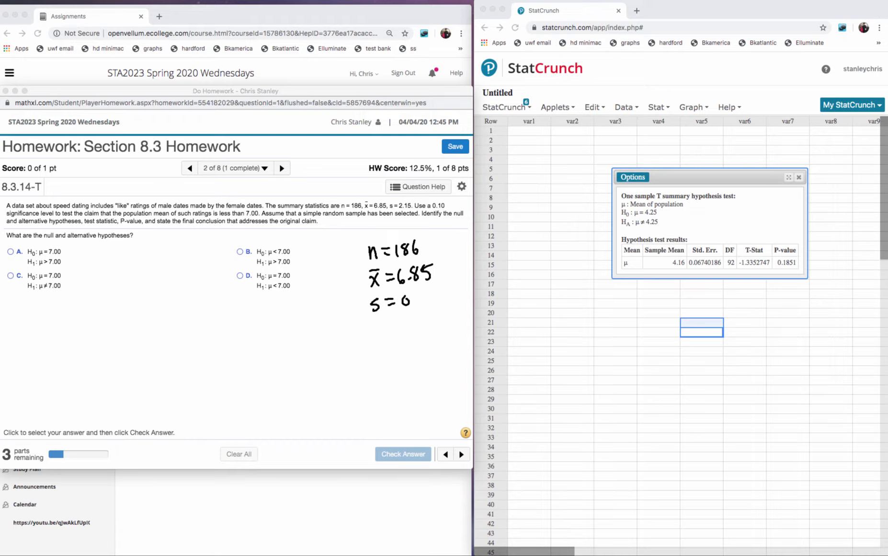
{"action": "key", "text": "super+z"}
{"action": "left_click", "coordinate": [414, 305]}
{"action": "mouse_move", "coordinate": [401, 297]}
{"action": "left_mouse_down"}
{"action": "mouse_move", "coordinate": [422, 306]}
{"action": "mouse_move", "coordinate": [431, 289]}
{"action": "left_mouse_up"}
{"action": "mouse_move", "coordinate": [392, 320]}
{"action": "left_mouse_down"}
{"action": "mouse_move", "coordinate": [384, 331]}
{"action": "mouse_move", "coordinate": [393, 331]}
{"action": "left_mouse_up"}
{"action": "left_click_drag", "start_coordinate": [396, 322], "coordinate": [408, 324]}
{"action": "left_click_drag", "start_coordinate": [414, 317], "coordinate": [429, 329]}
{"action": "left_click", "coordinate": [420, 328]}
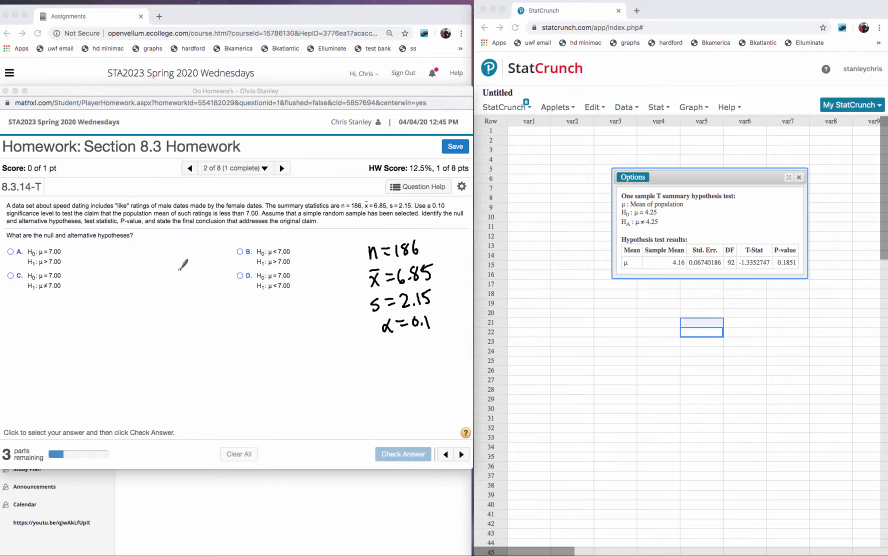
Step: Underline the claim that the population mean is less than 7.00 and submit option D, H0: μ = 7.00 and H1: μ < 7.00
{"action": "left_click_drag", "start_coordinate": [85, 217], "coordinate": [261, 216]}
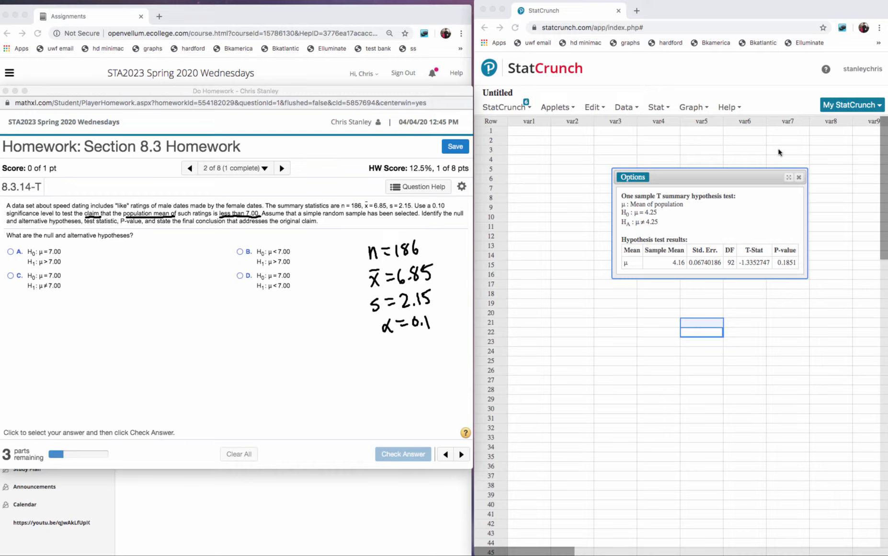
{"action": "left_click", "coordinate": [239, 276]}
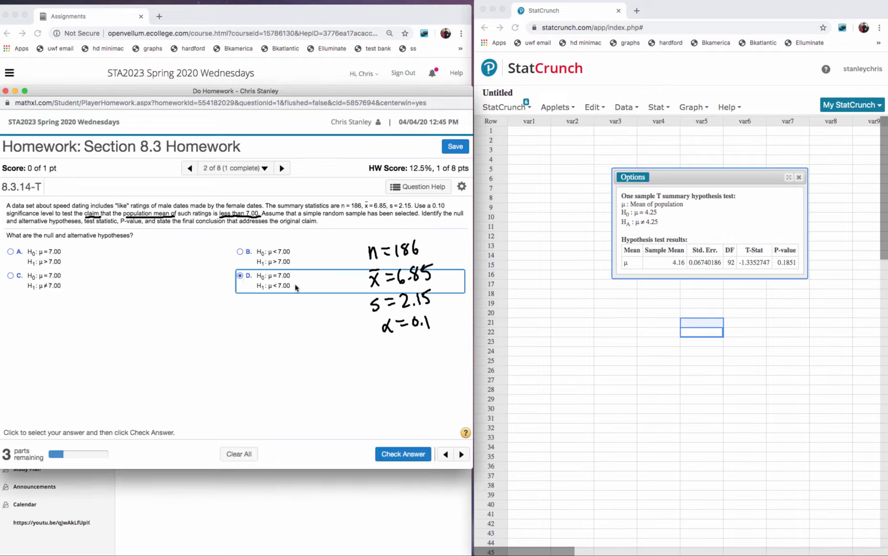
{"action": "left_click", "coordinate": [402, 453]}
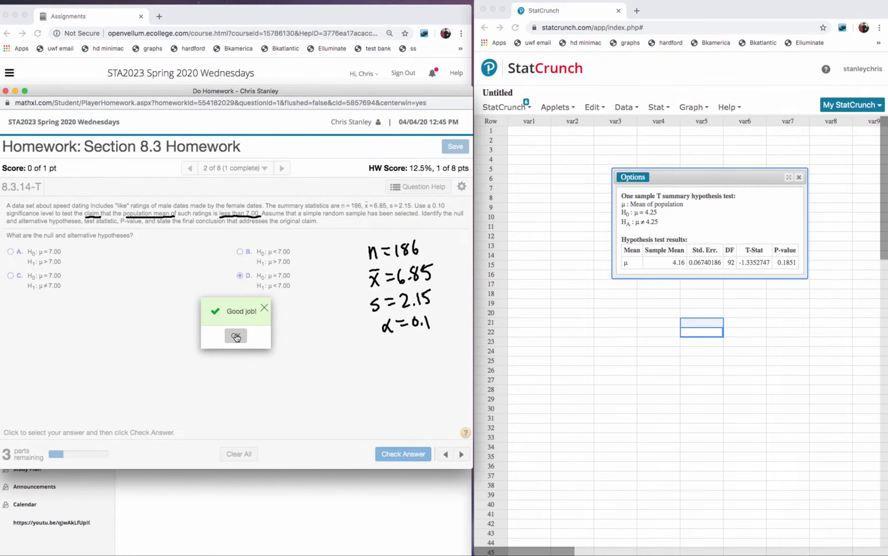
{"action": "left_click", "coordinate": [236, 337]}
Step: Close the previous T test results in StatCrunch and start a new one-sample T test with summary data
{"action": "left_click", "coordinate": [640, 178]}
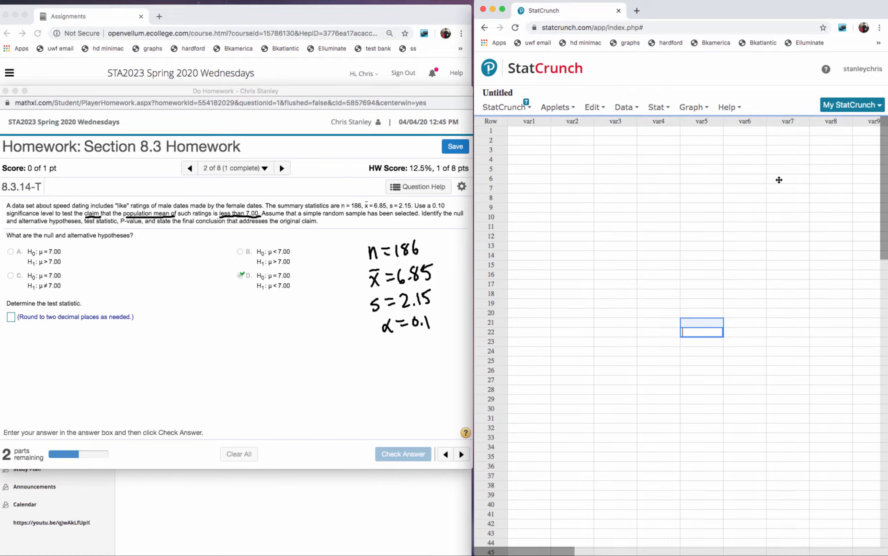
{"action": "left_click", "coordinate": [657, 107]}
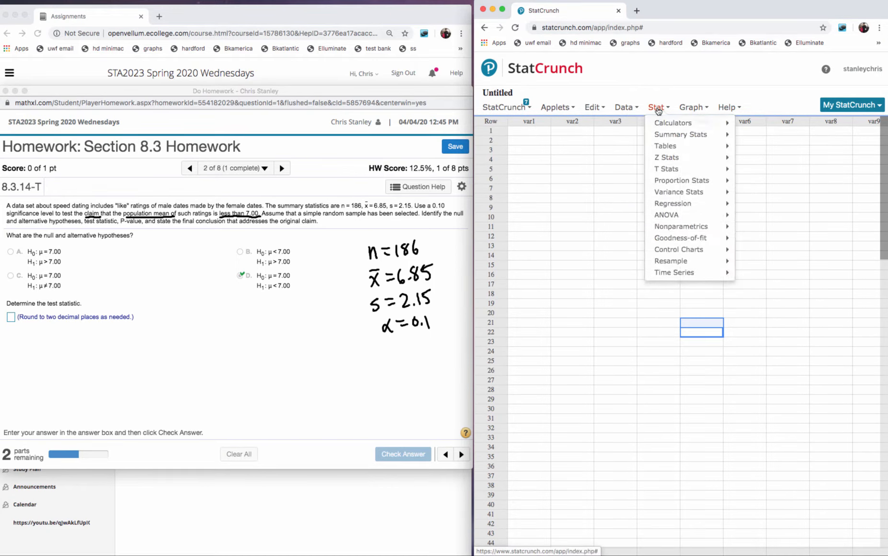
{"action": "left_click", "coordinate": [657, 107]}
{"action": "left_click", "coordinate": [658, 107]}
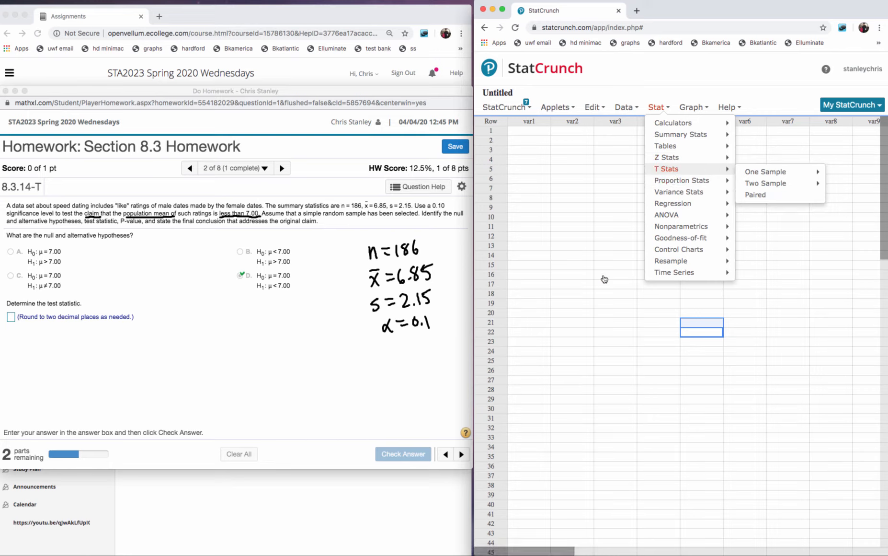
{"action": "mouse_move", "coordinate": [759, 176]}
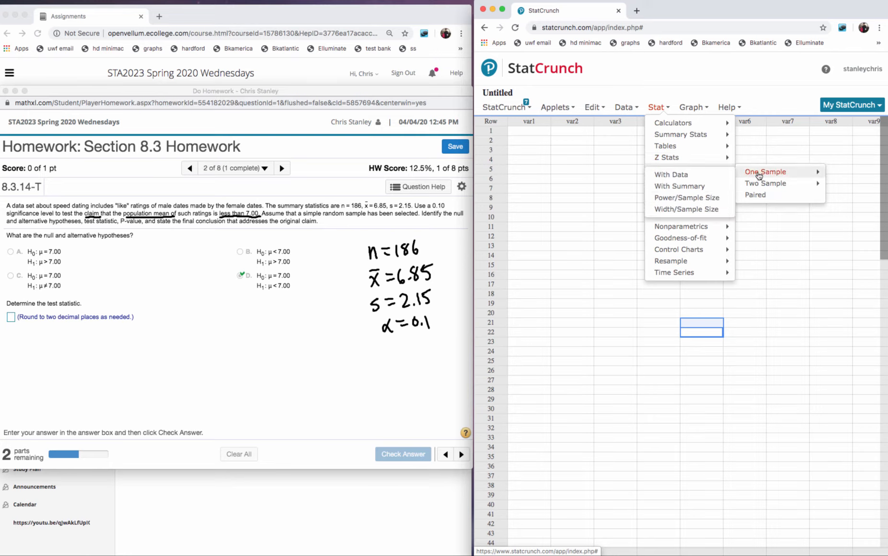
{"action": "left_click", "coordinate": [690, 188]}
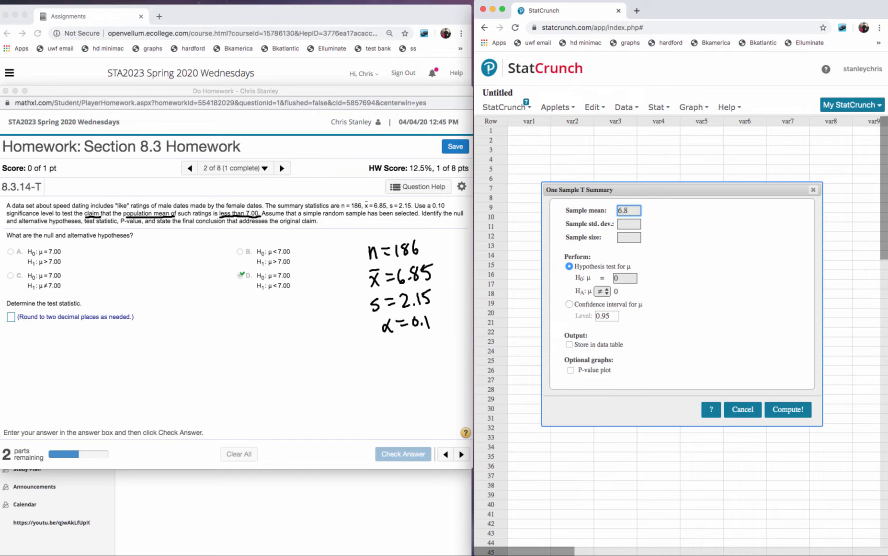
Step: Set the sample mean to 6.85, the sample standard deviation to 2.15 and the sample size to 186
{"action": "type", "text": "6.85"}
{"action": "left_click", "coordinate": [630, 224]}
{"action": "left_click", "coordinate": [627, 238]}
{"action": "type", "text": "186"}
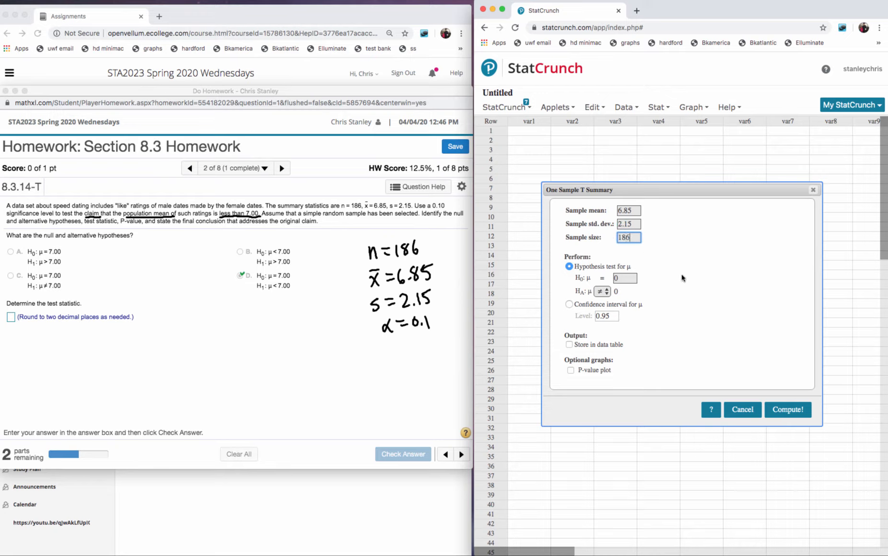
Step: Set the null hypothesis mean to 7 with a less-than alternative and compute the T test
{"action": "left_click", "coordinate": [623, 277]}
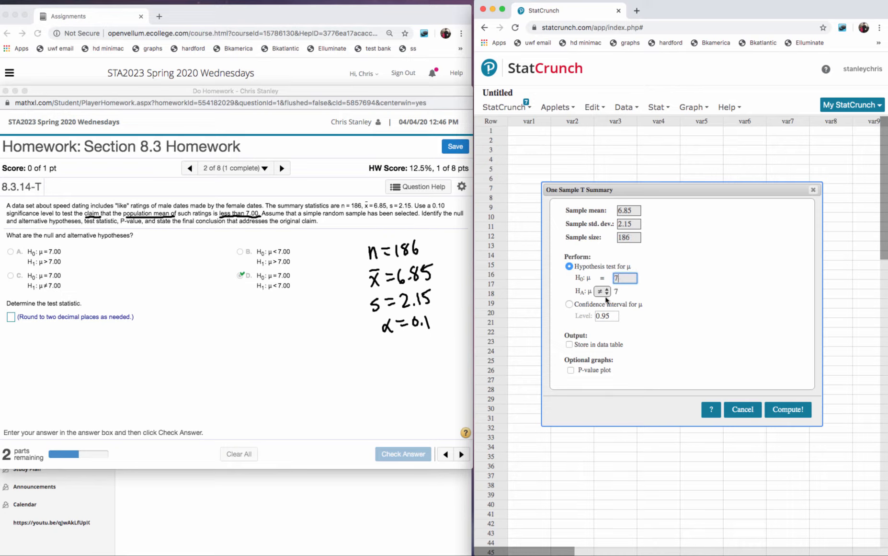
{"action": "type", "text": "7"}
{"action": "left_click", "coordinate": [602, 291]}
{"action": "left_click", "coordinate": [602, 302]}
{"action": "left_click", "coordinate": [788, 409]}
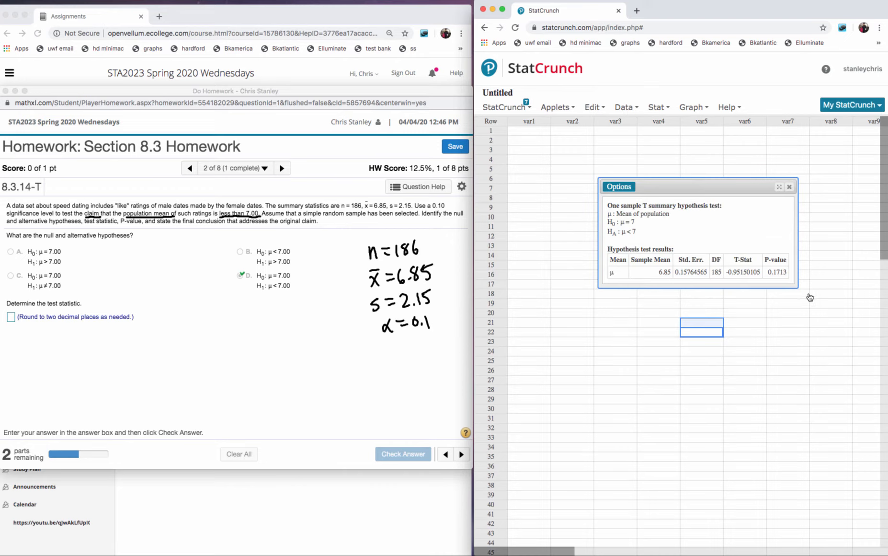
Step: Submit -0.95 as the test statistic in the homework question and dismiss the feedback
{"action": "left_click", "coordinate": [13, 319]}
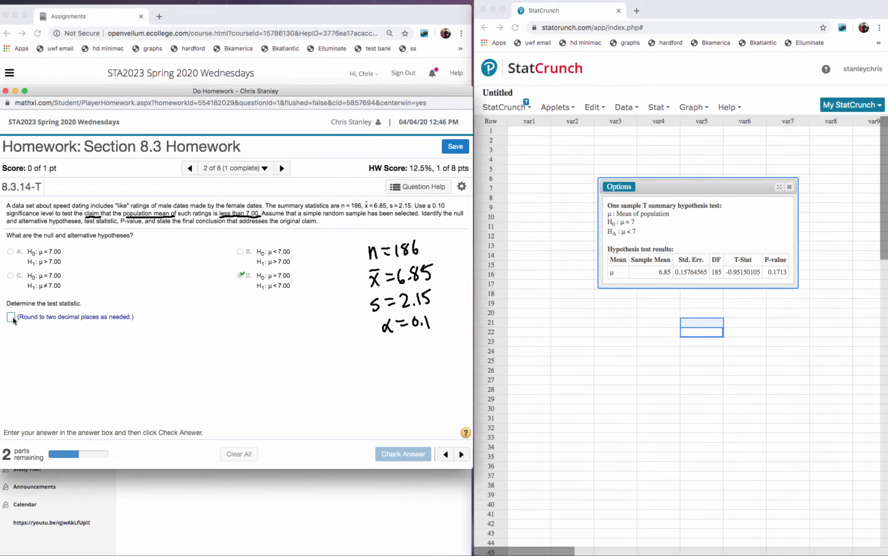
{"action": "left_click", "coordinate": [13, 319]}
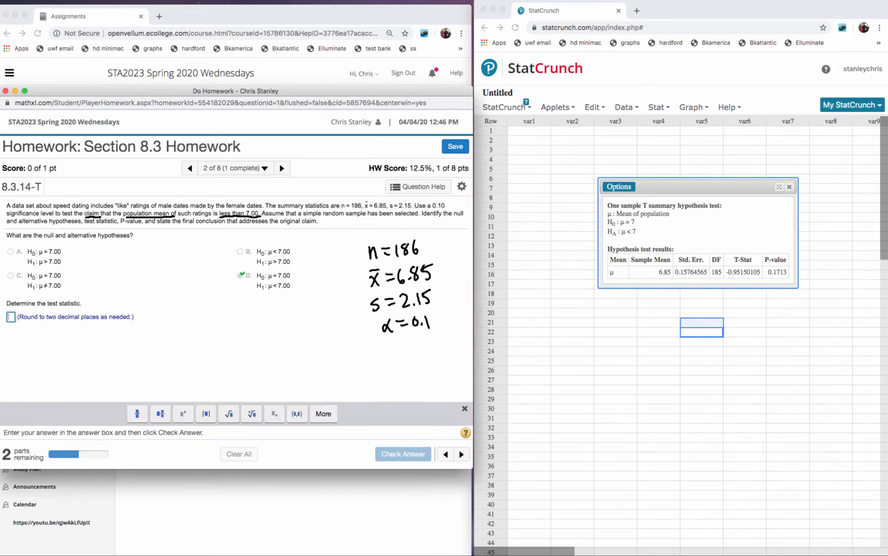
{"action": "type", "text": "-0"}
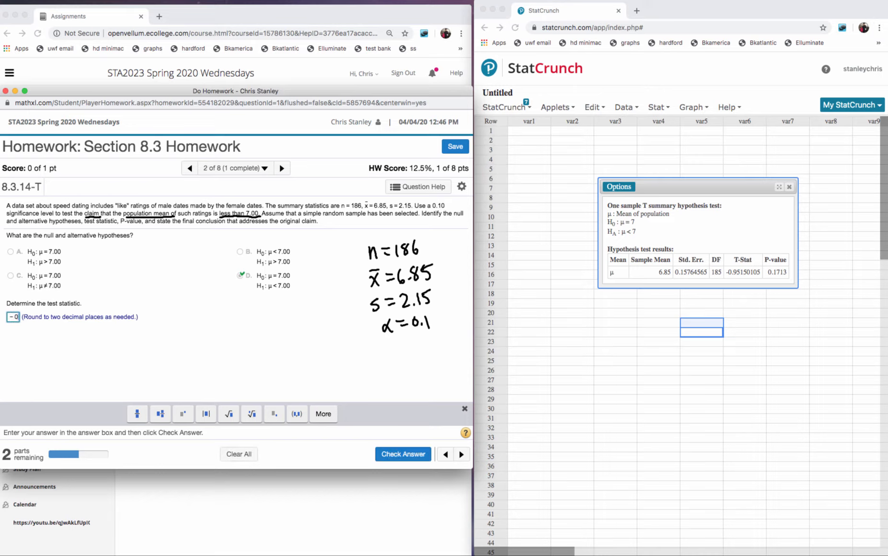
{"action": "type", "text": ".9"}
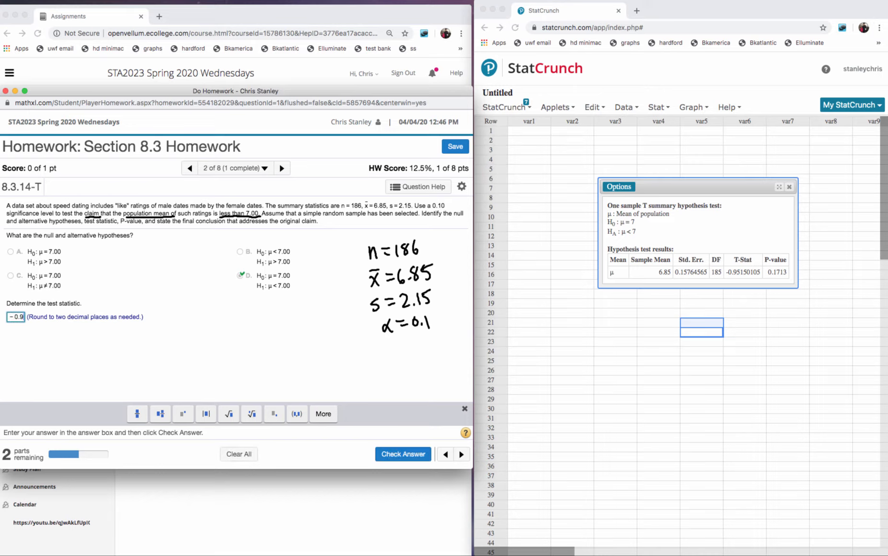
{"action": "type", "text": "5"}
{"action": "left_click", "coordinate": [405, 456]}
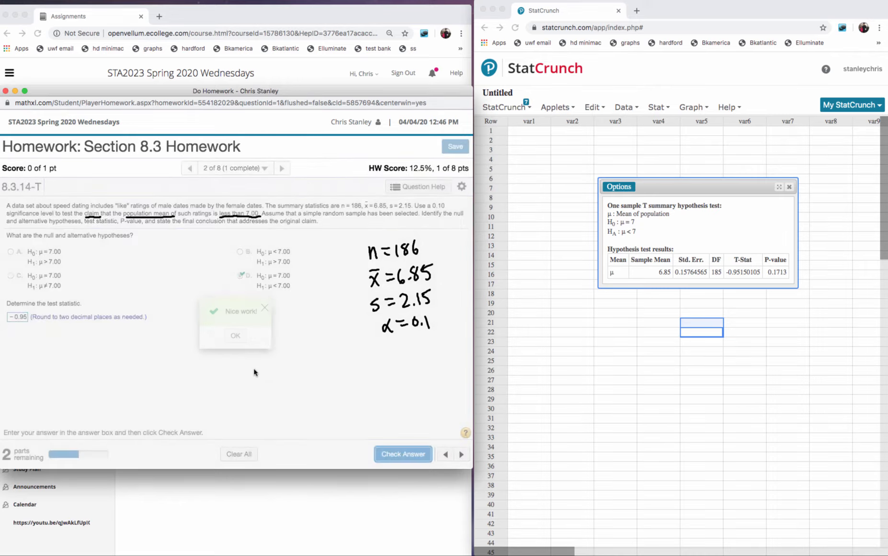
{"action": "left_click", "coordinate": [234, 337]}
Step: Submit 0.171 as the P-value and dismiss the feedback
{"action": "left_click", "coordinate": [11, 347]}
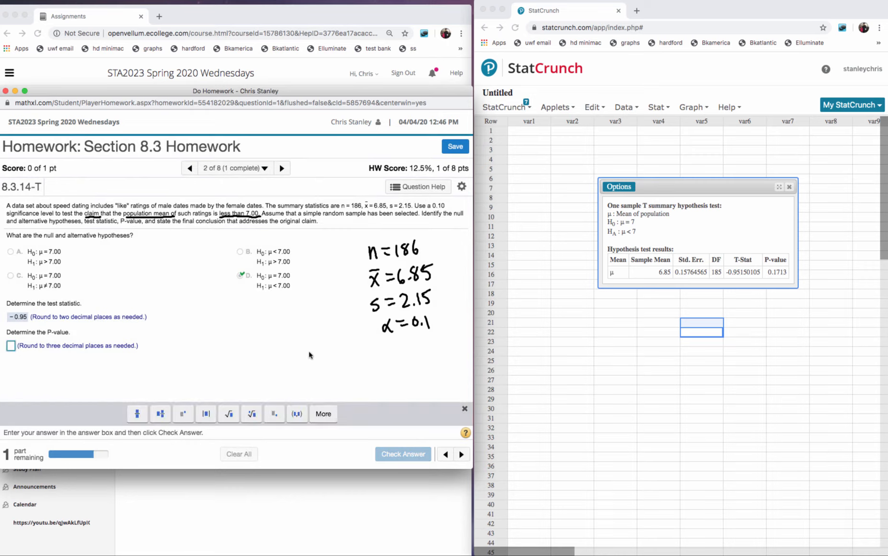
{"action": "type", "text": "0."}
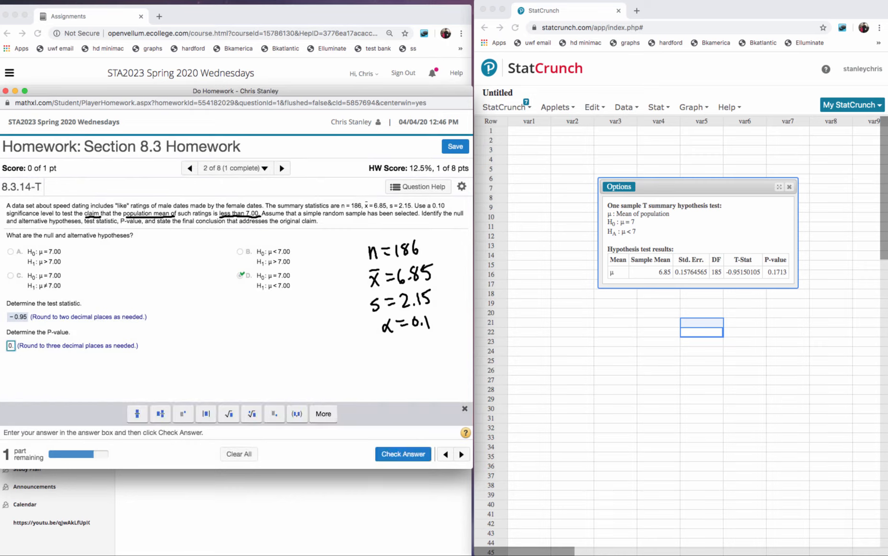
{"action": "type", "text": "1"}
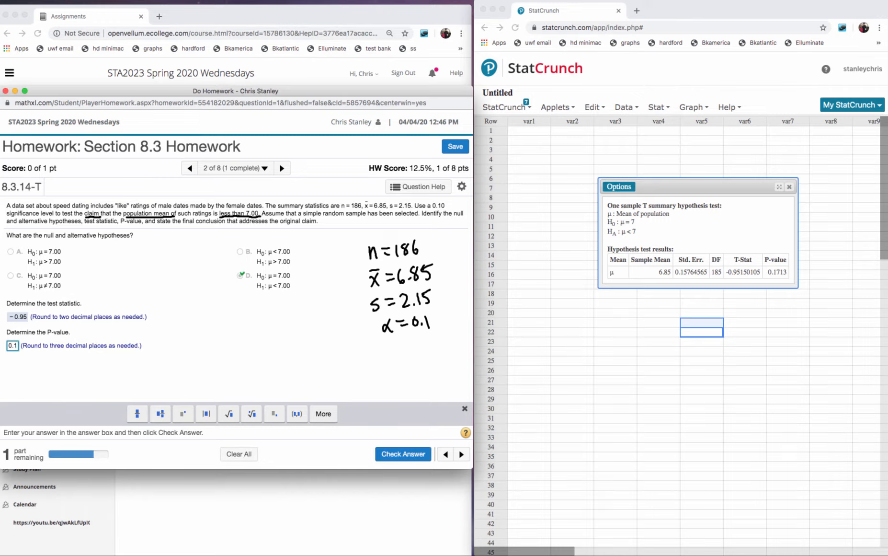
{"action": "type", "text": "71"}
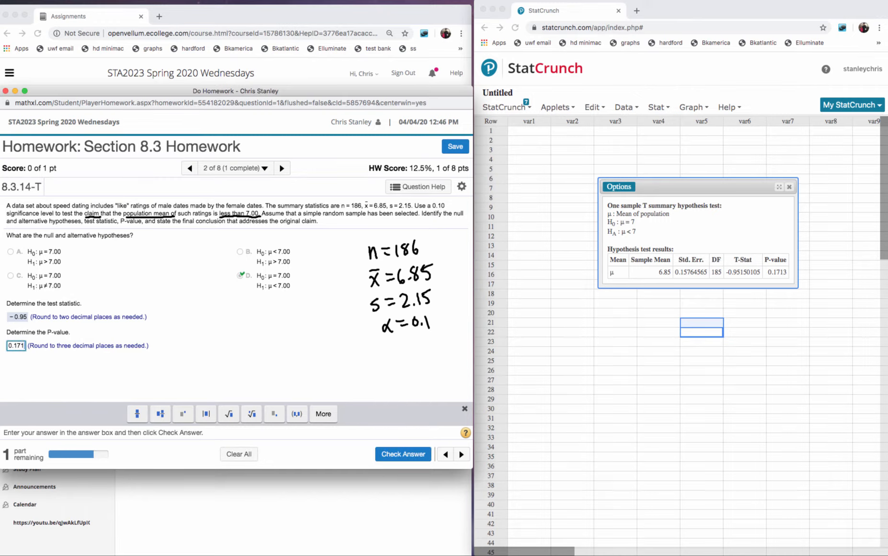
{"action": "left_click", "coordinate": [405, 454]}
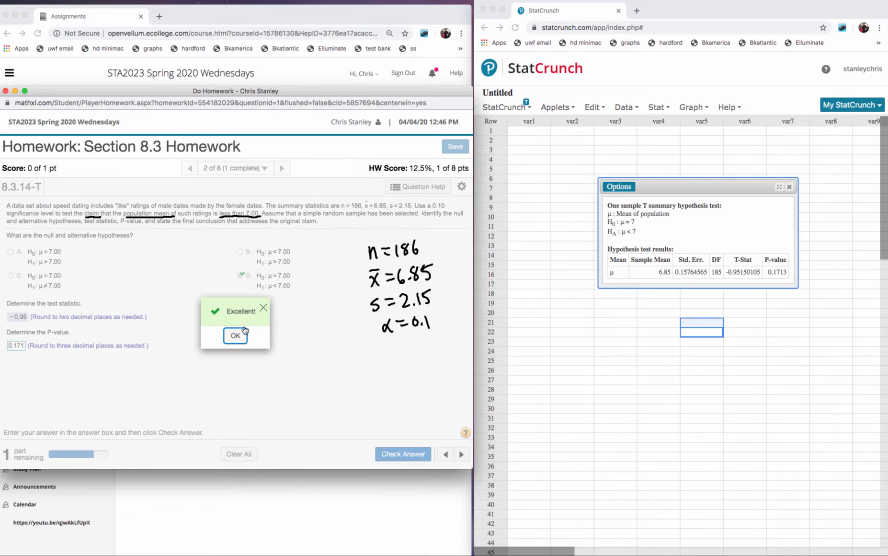
{"action": "left_click", "coordinate": [237, 335]}
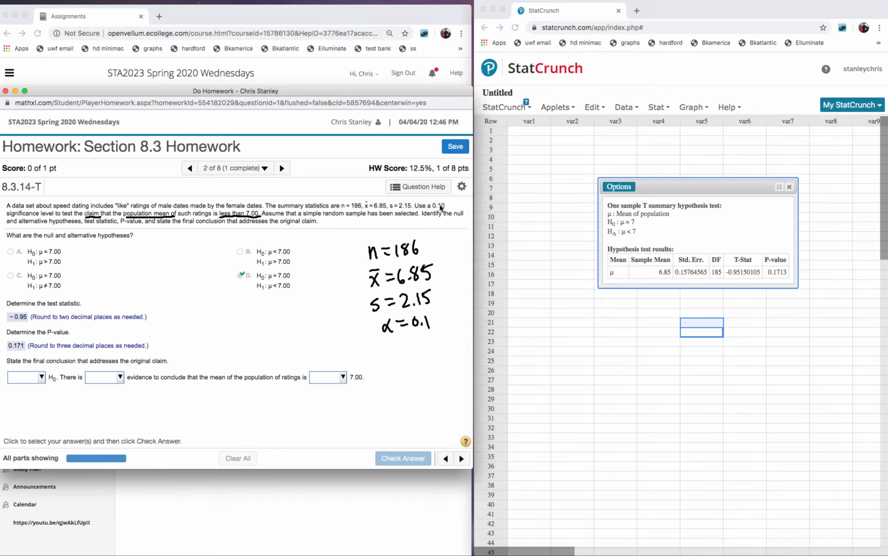
Step: Submit the conclusion "Fail to reject" H0, "not sufficient" evidence that the mean is "less than" 7.00, and go to the next question
{"action": "left_click", "coordinate": [41, 378]}
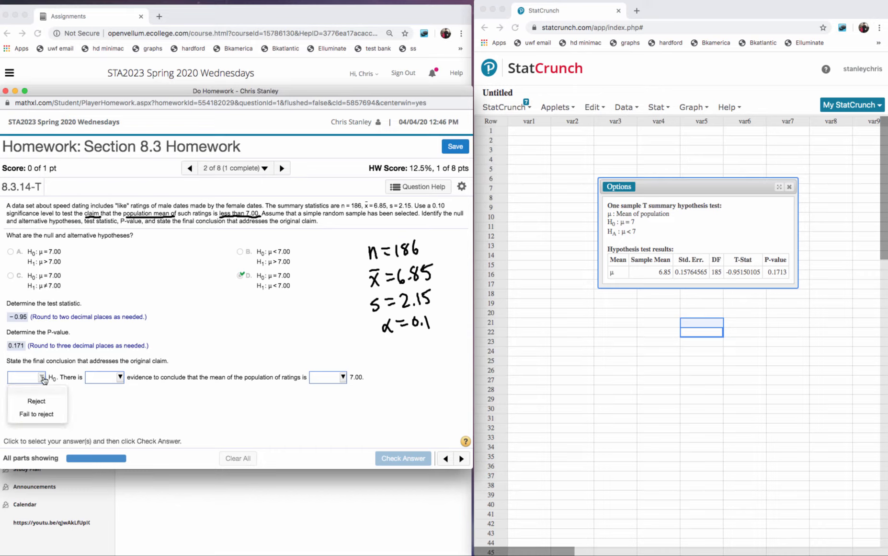
{"action": "left_click", "coordinate": [40, 414]}
{"action": "left_click", "coordinate": [119, 378]}
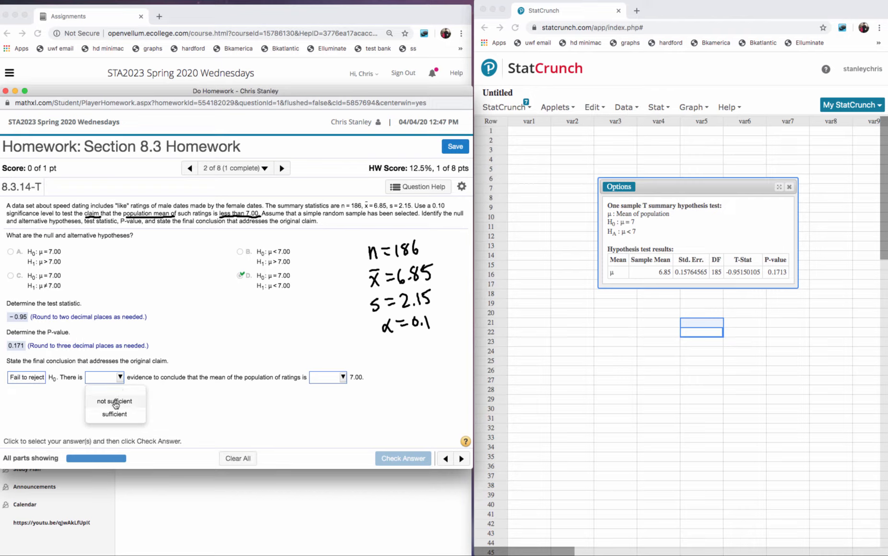
{"action": "left_click", "coordinate": [115, 402]}
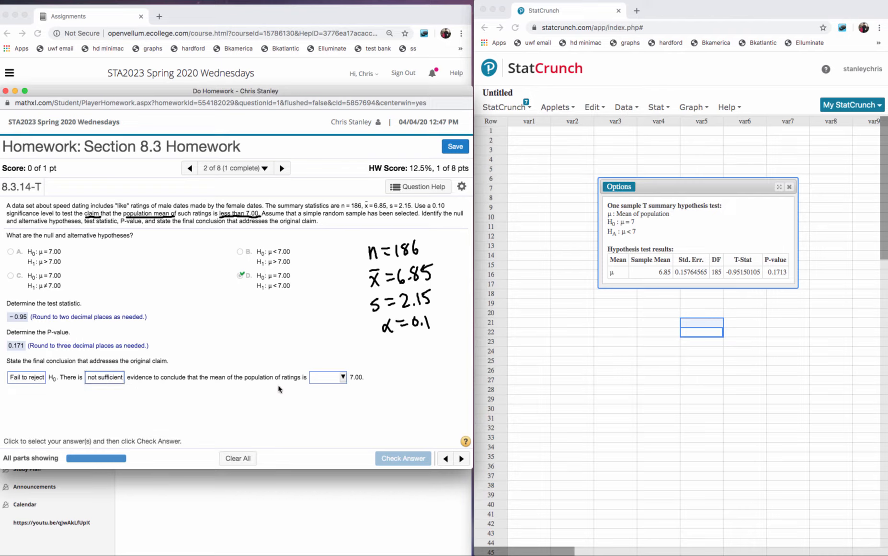
{"action": "left_click", "coordinate": [343, 378]}
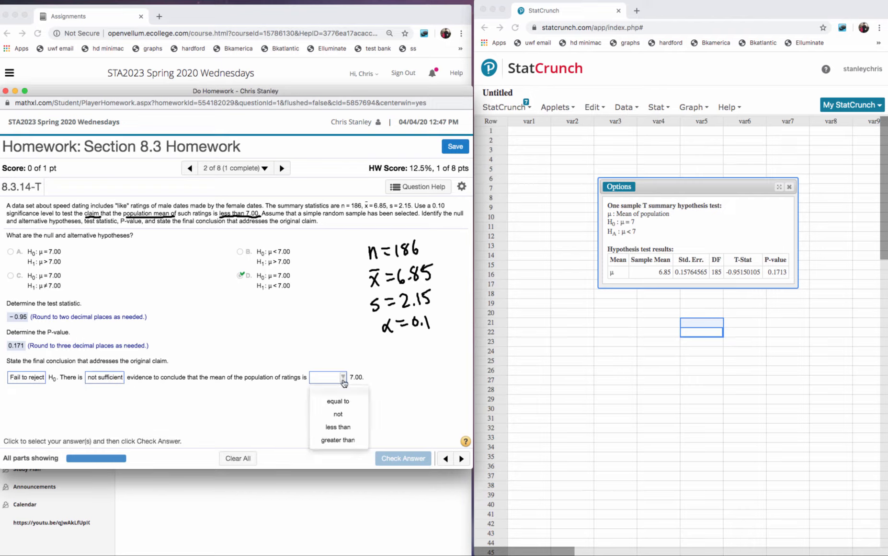
{"action": "left_click", "coordinate": [340, 428]}
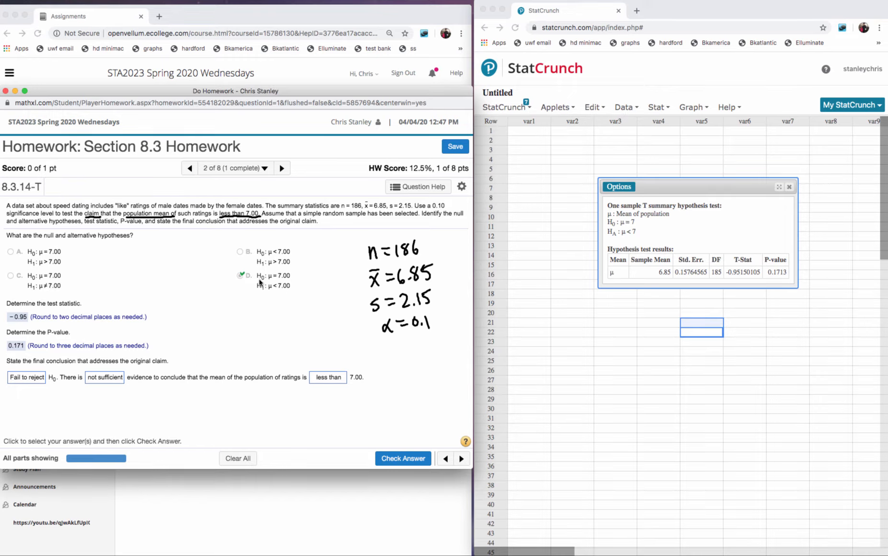
{"action": "left_click", "coordinate": [394, 458]}
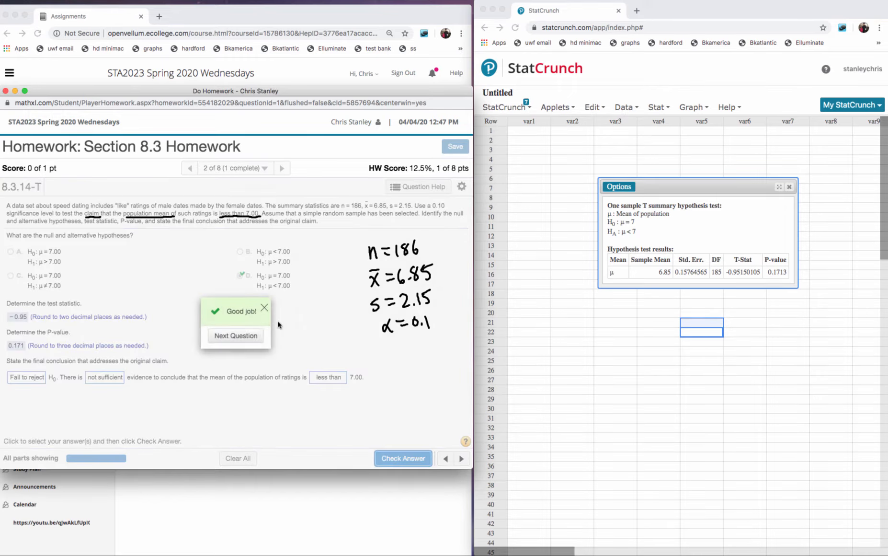
{"action": "left_click", "coordinate": [245, 341]}
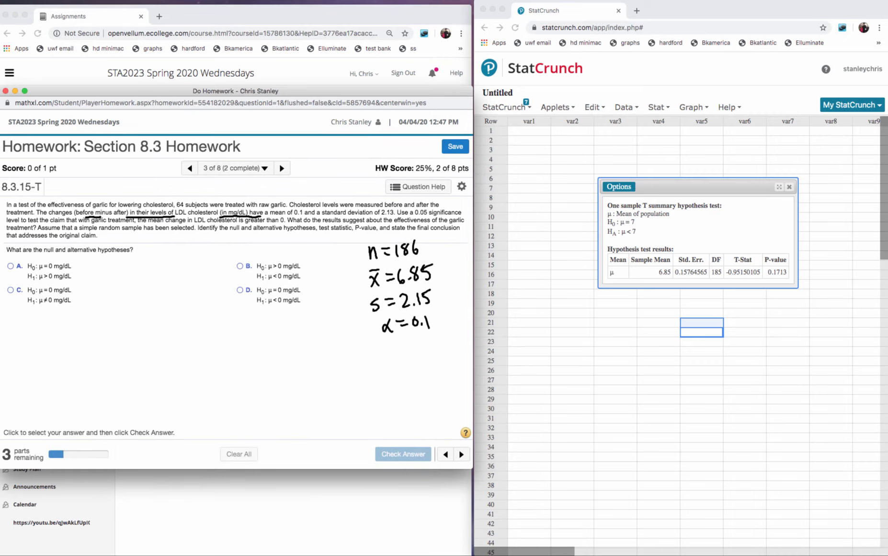
Step: Clear the old annotations and handwrite n = 64, x̄ = 0.1 and s = 2.13 beside the garlic question
{"action": "key", "text": "Escape"}
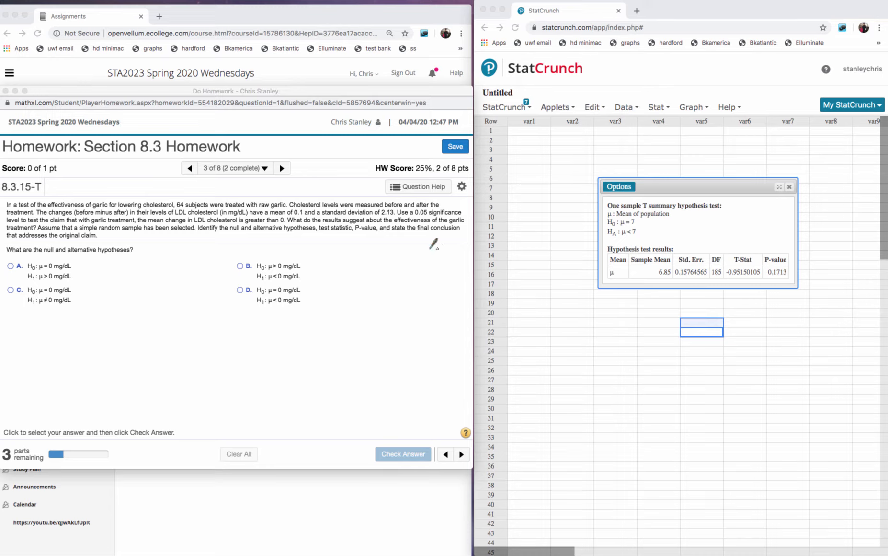
{"action": "left_click_drag", "start_coordinate": [373, 267], "coordinate": [389, 260]}
{"action": "left_click_drag", "start_coordinate": [413, 248], "coordinate": [405, 257]}
{"action": "left_click_drag", "start_coordinate": [410, 245], "coordinate": [418, 264]}
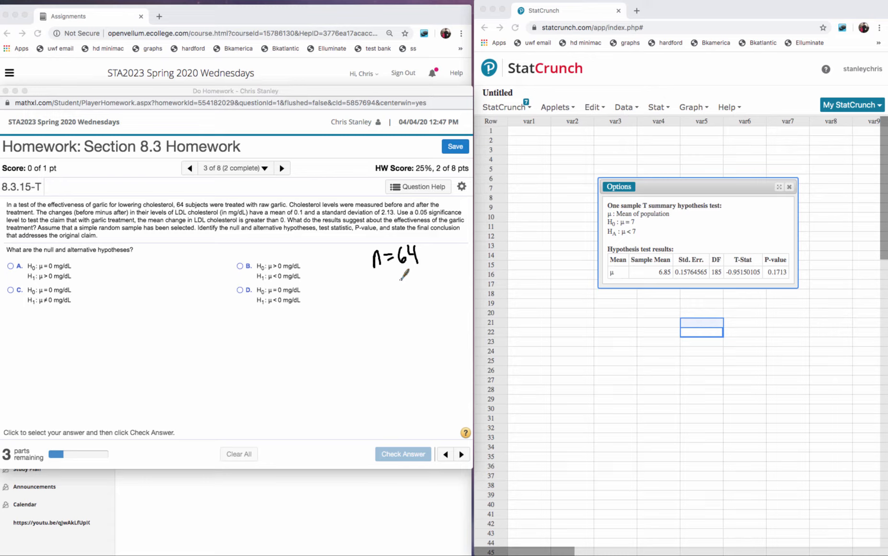
{"action": "left_click_drag", "start_coordinate": [377, 282], "coordinate": [384, 302]}
{"action": "mouse_move", "coordinate": [386, 286]}
{"action": "left_mouse_down"}
{"action": "mouse_move", "coordinate": [375, 303]}
{"action": "mouse_move", "coordinate": [381, 281]}
{"action": "left_mouse_up"}
{"action": "mouse_move", "coordinate": [389, 284]}
{"action": "left_mouse_down"}
{"action": "mouse_move", "coordinate": [419, 287]}
{"action": "mouse_move", "coordinate": [381, 321]}
{"action": "mouse_move", "coordinate": [406, 304]}
{"action": "left_mouse_up"}
{"action": "left_click", "coordinate": [413, 287]}
{"action": "left_click_drag", "start_coordinate": [399, 313], "coordinate": [436, 304]}
{"action": "left_click", "coordinate": [424, 308]}
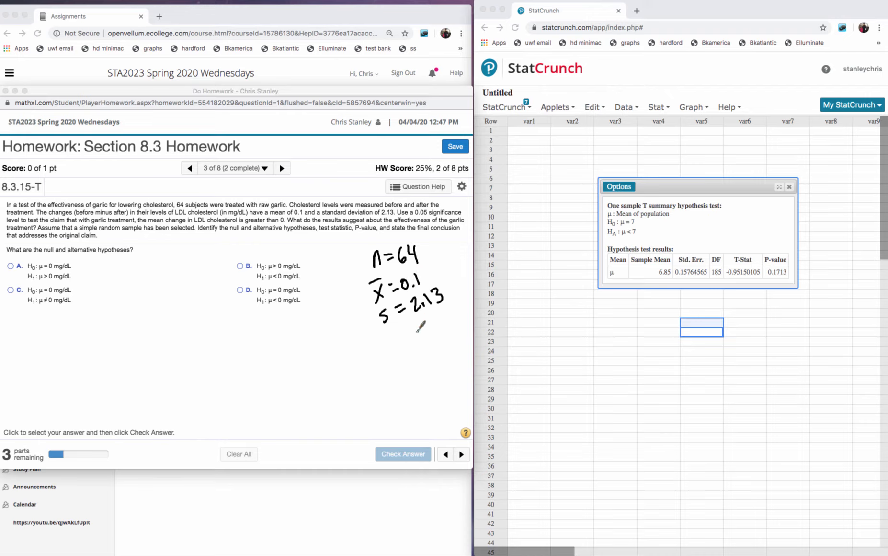
Step: Draw an arrow to the handwritten sample mean and submit option A, H0: μ = 0 mg/dL and H1: μ > 0 mg/dL
{"action": "left_click_drag", "start_coordinate": [437, 265], "coordinate": [423, 273]}
{"action": "left_click_drag", "start_coordinate": [424, 269], "coordinate": [429, 274]}
{"action": "left_click", "coordinate": [15, 267]}
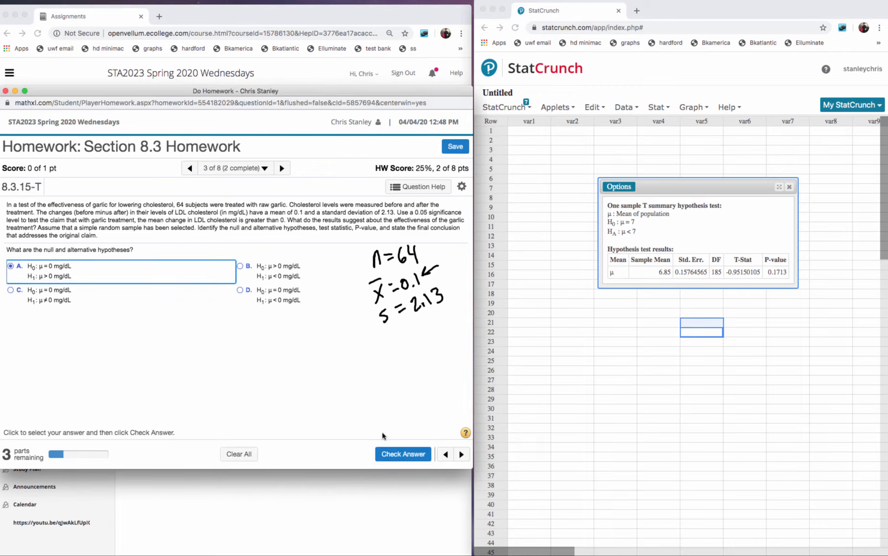
{"action": "left_click", "coordinate": [387, 453]}
{"action": "left_click", "coordinate": [230, 338]}
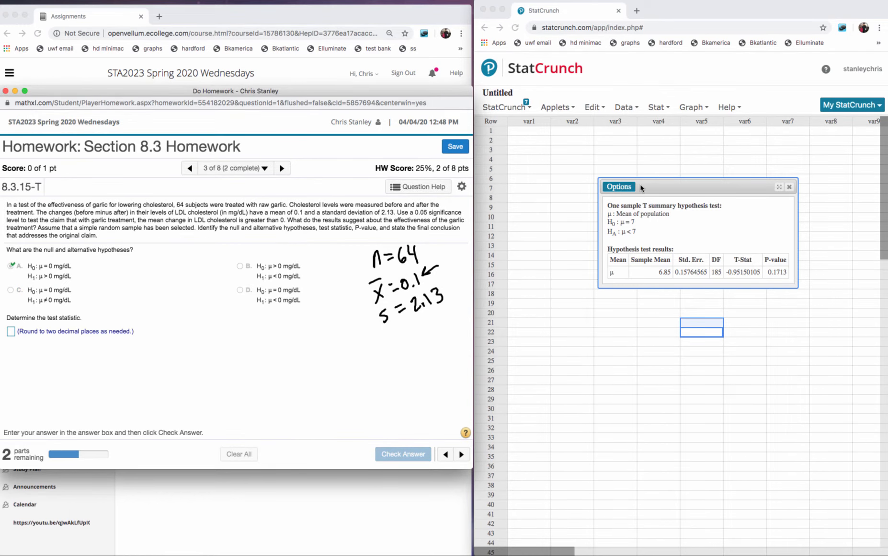
Step: Close the speed dating test results in StatCrunch and open a one-sample T test with summary data
{"action": "left_click", "coordinate": [791, 189]}
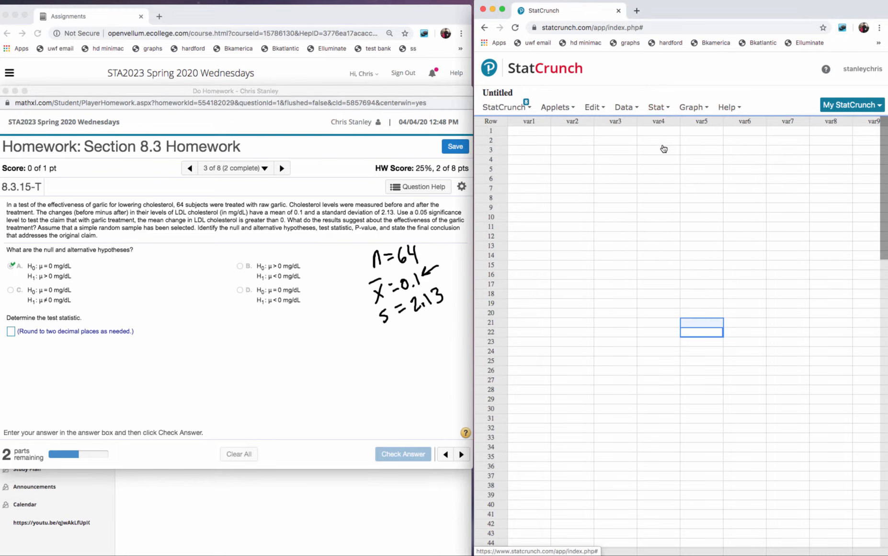
{"action": "left_click", "coordinate": [659, 108]}
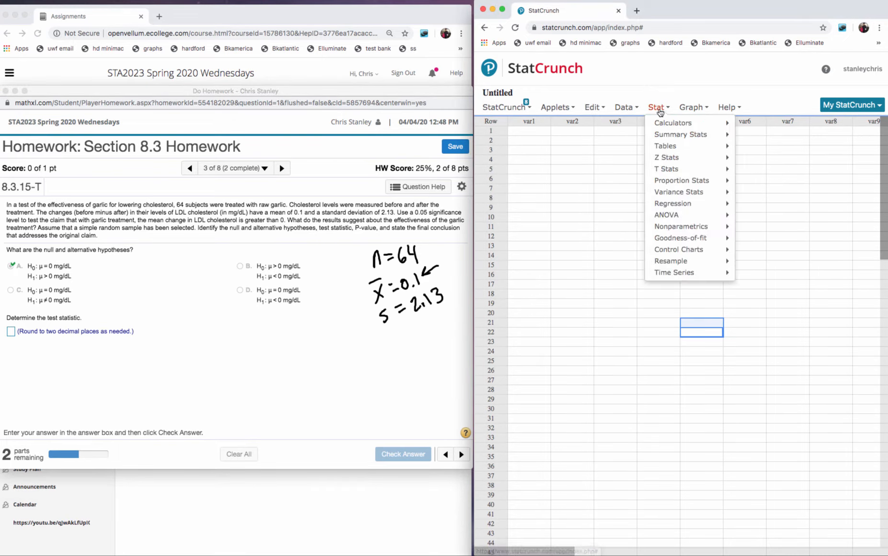
{"action": "mouse_move", "coordinate": [671, 168]}
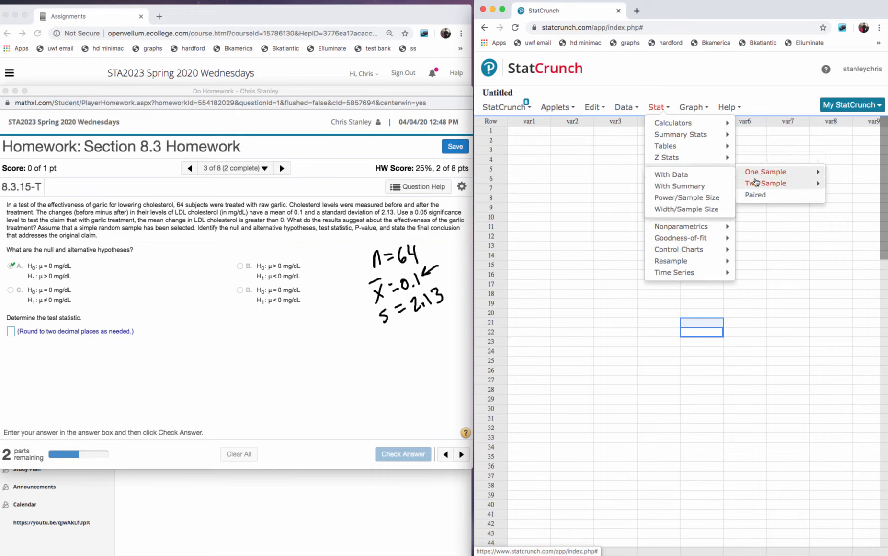
{"action": "left_click", "coordinate": [689, 187]}
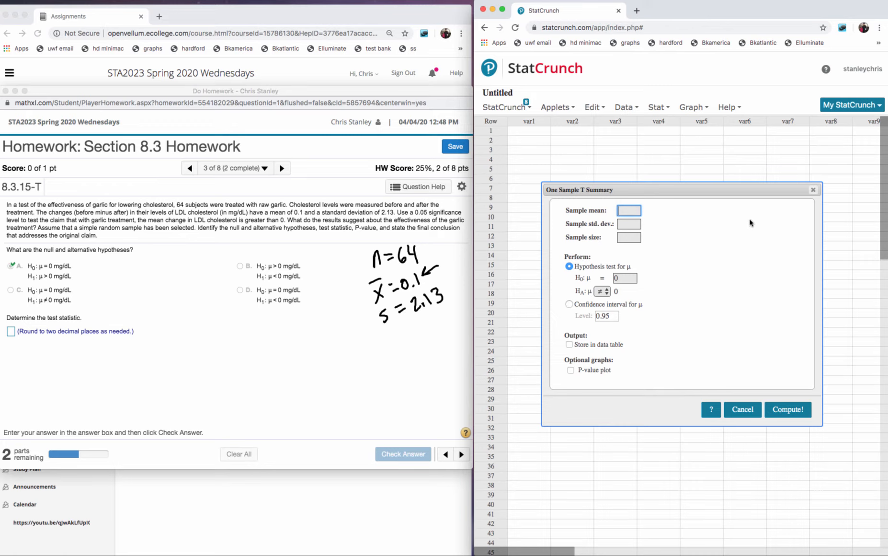
Step: Set the sample mean to 0.1, the sample standard deviation to 2.13 and the sample size to 64
{"action": "type", "text": "0.1"}
{"action": "left_click", "coordinate": [621, 225]}
{"action": "left_click", "coordinate": [630, 237]}
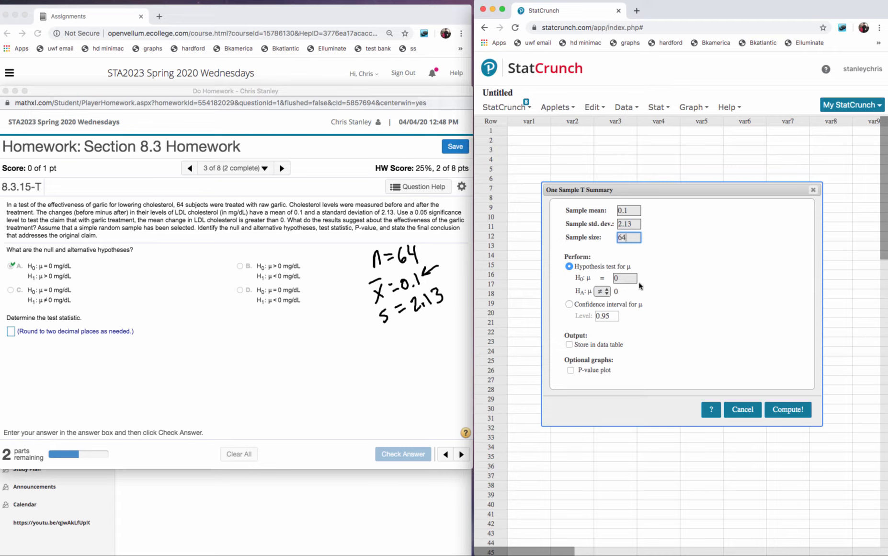
Step: Set the alternative hypothesis to greater than 0 and compute the T test
{"action": "left_click", "coordinate": [602, 291]}
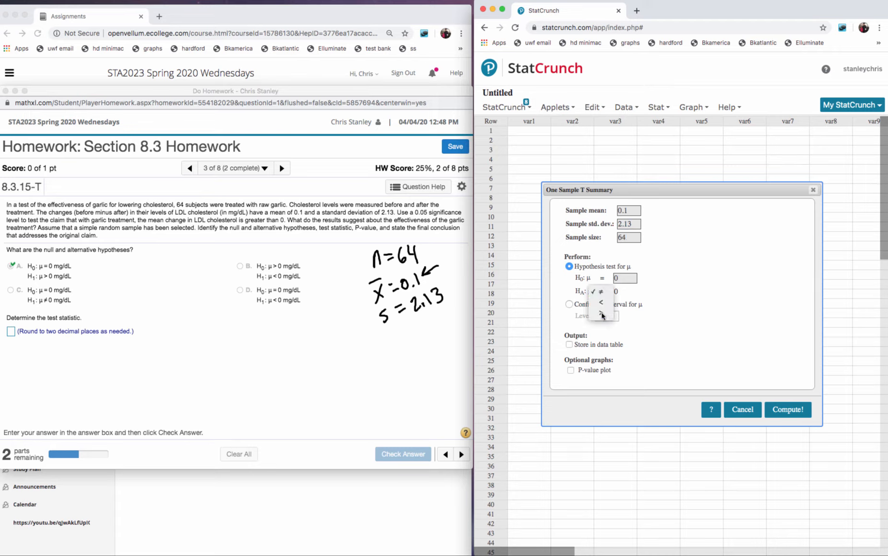
{"action": "left_click", "coordinate": [602, 313]}
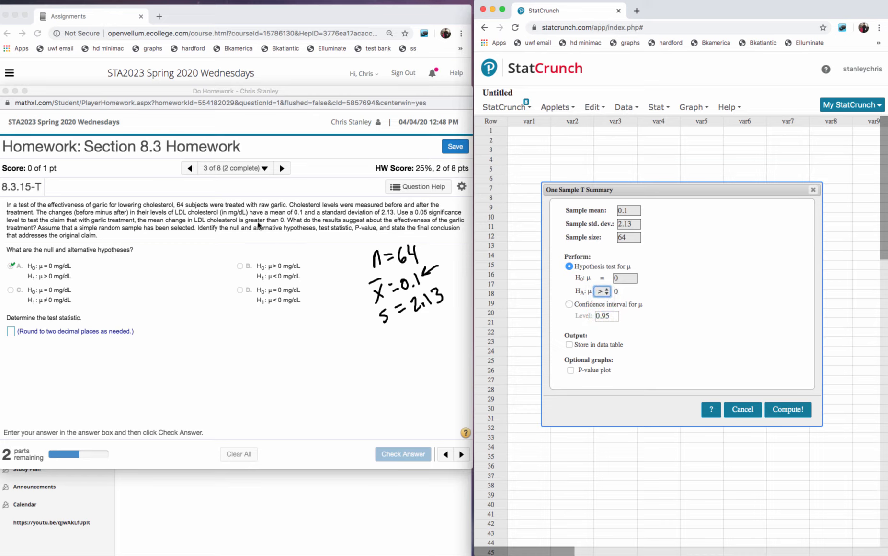
{"action": "left_click", "coordinate": [788, 407]}
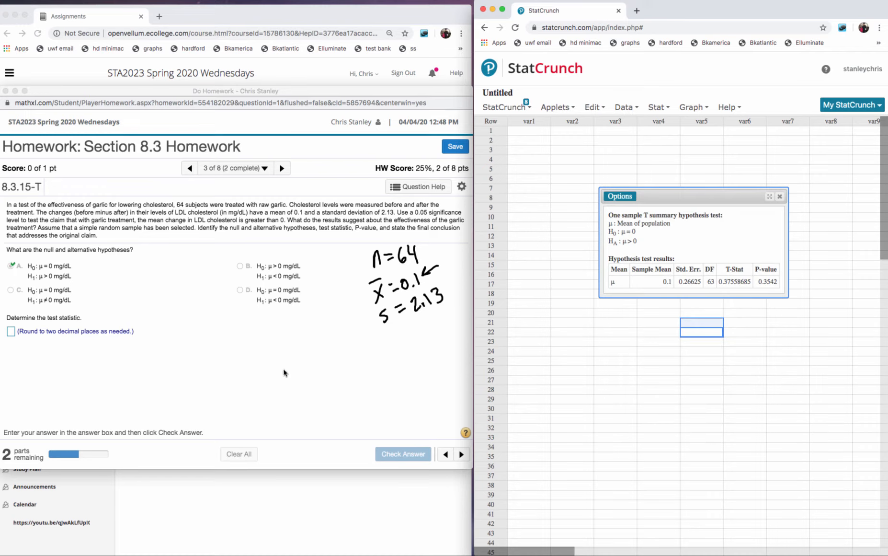
Step: Enter 0.38 as the test statistic for the garlic cholesterol question, submit it and dismiss the feedback
{"action": "left_click", "coordinate": [11, 331]}
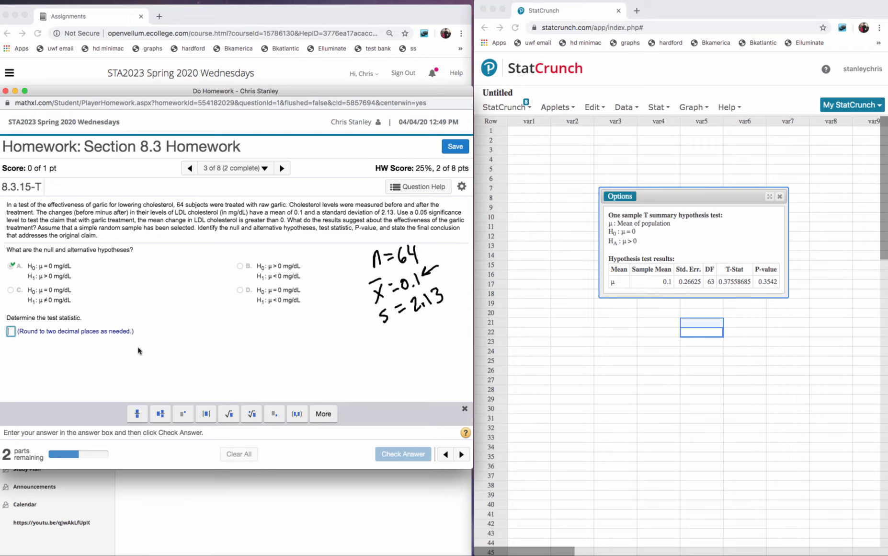
{"action": "type", "text": "0"}
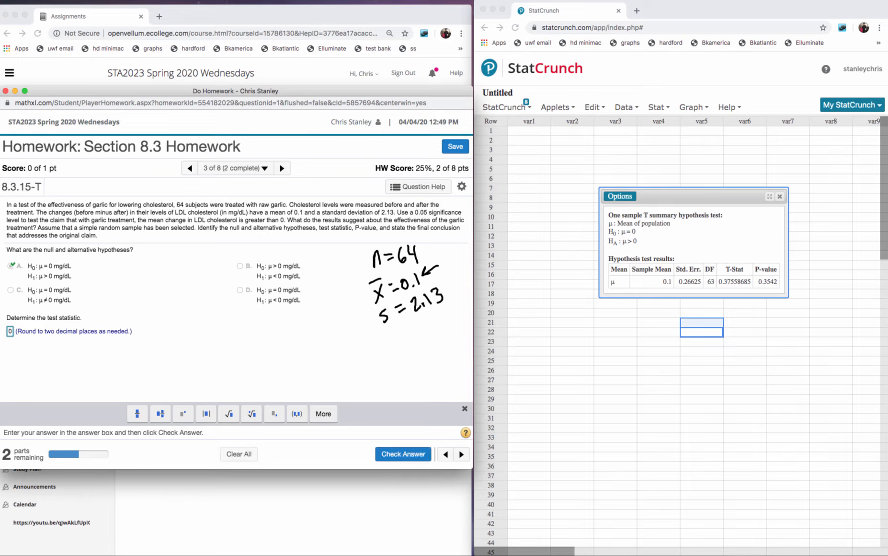
{"action": "type", "text": ".38"}
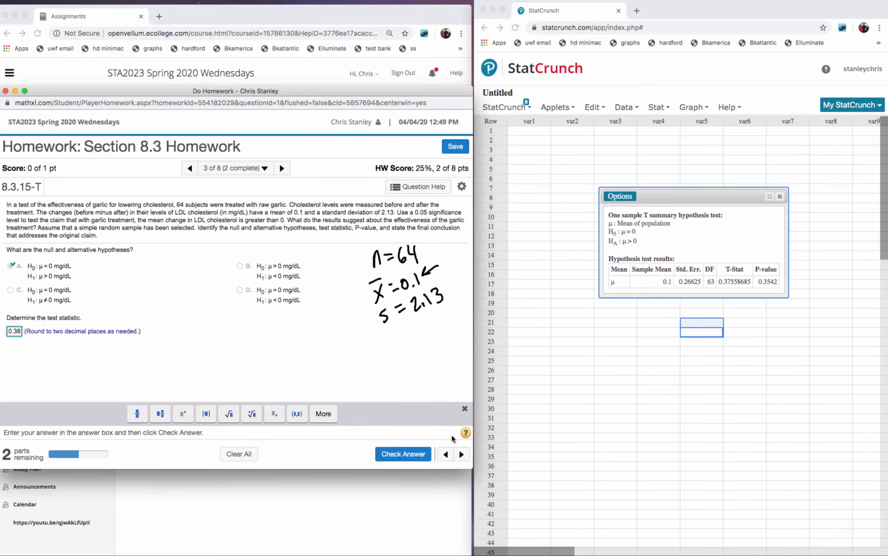
{"action": "left_click", "coordinate": [403, 453]}
{"action": "left_click", "coordinate": [237, 336]}
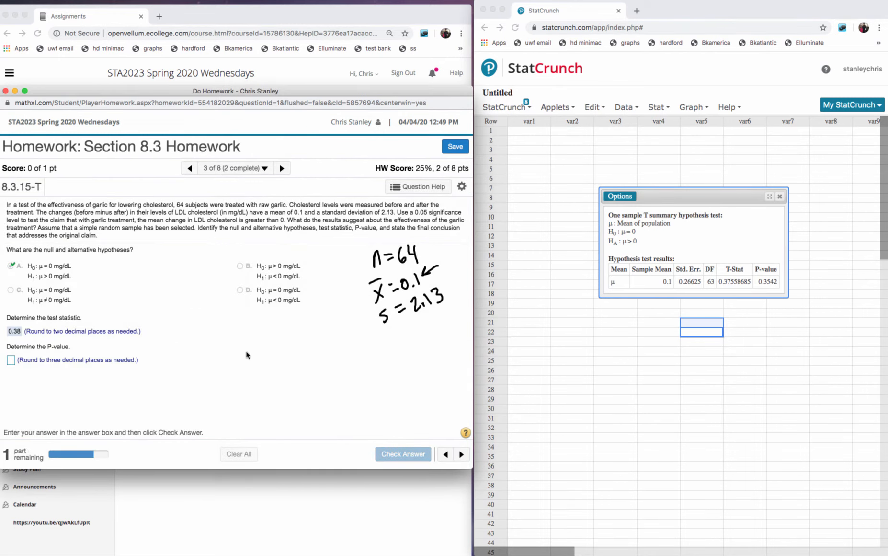
Step: Enter 0.354 as the P-value for the garlic cholesterol test, submit it and dismiss the feedback
{"action": "left_click", "coordinate": [10, 360]}
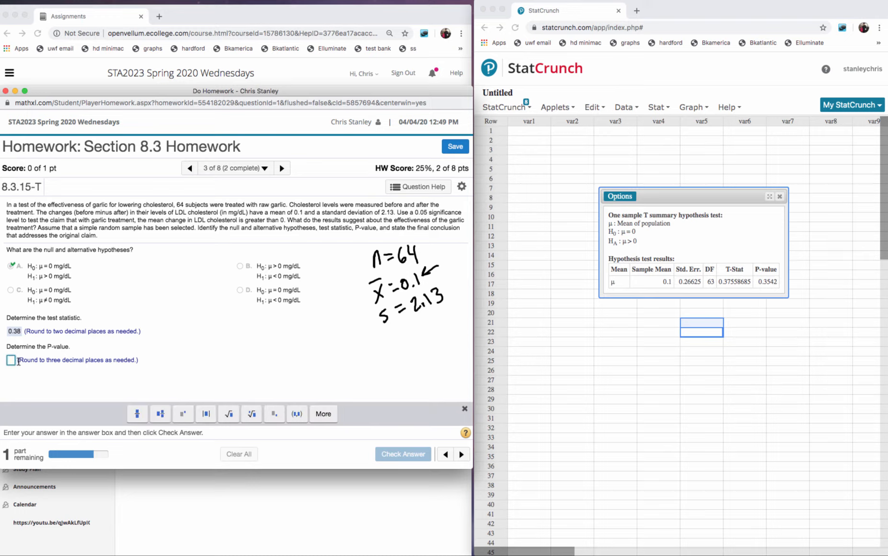
{"action": "type", "text": "0"}
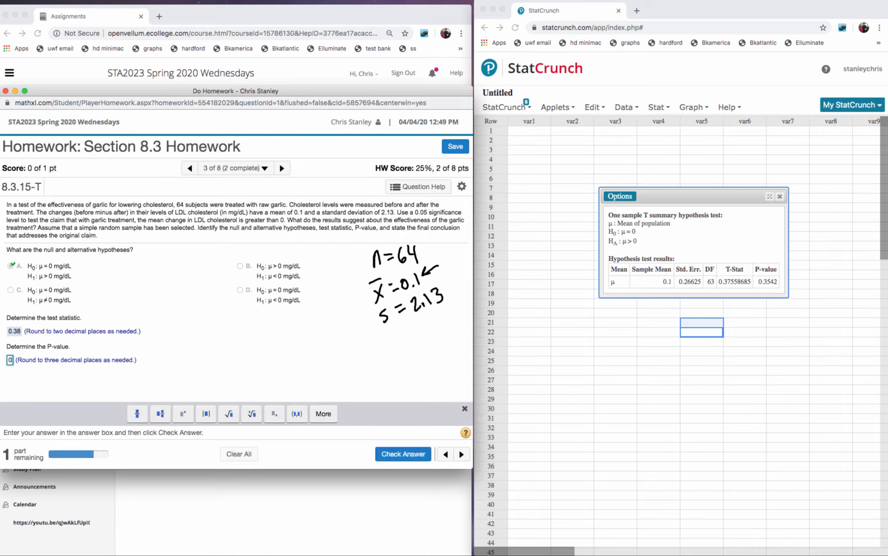
{"action": "type", "text": ".354"}
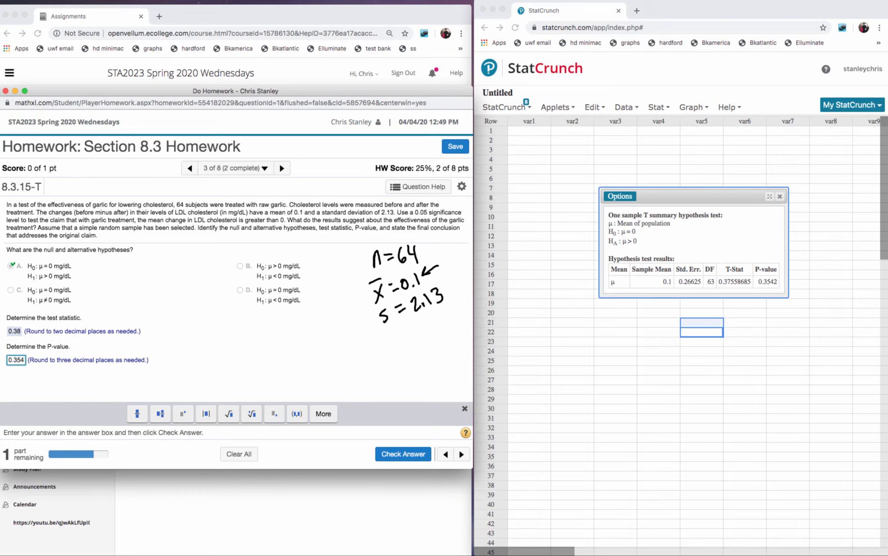
{"action": "left_click", "coordinate": [405, 453]}
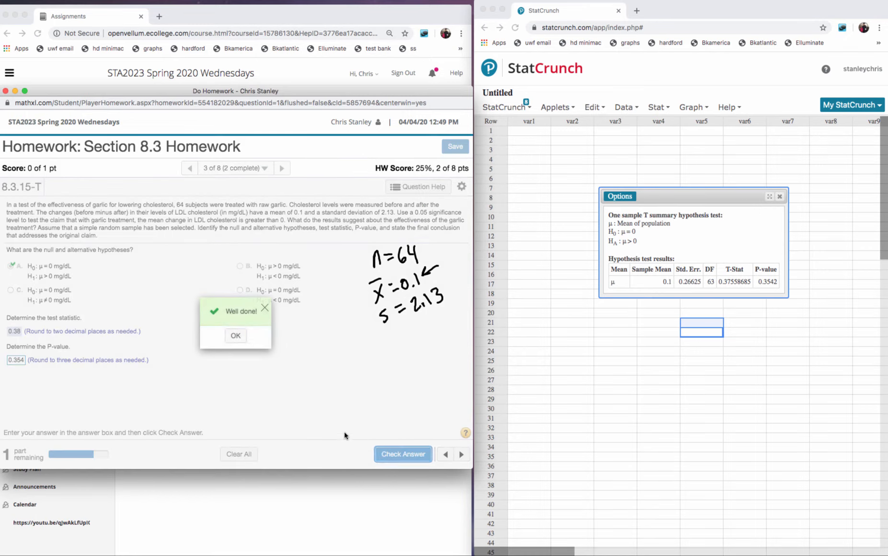
{"action": "left_click", "coordinate": [235, 337]}
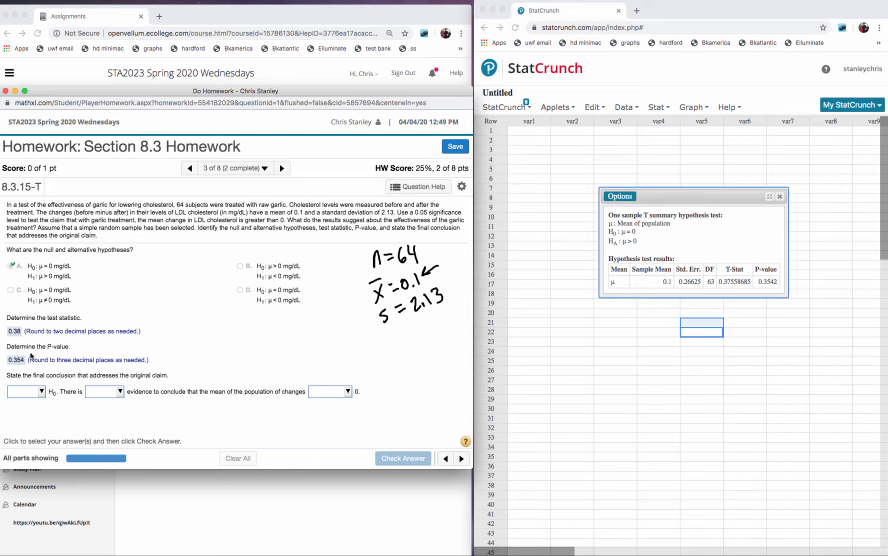
Step: Complete the conclusion with "Fail to reject", "not sufficient" and "is greater than", and submit it
{"action": "left_click", "coordinate": [41, 392]}
{"action": "left_click", "coordinate": [41, 429]}
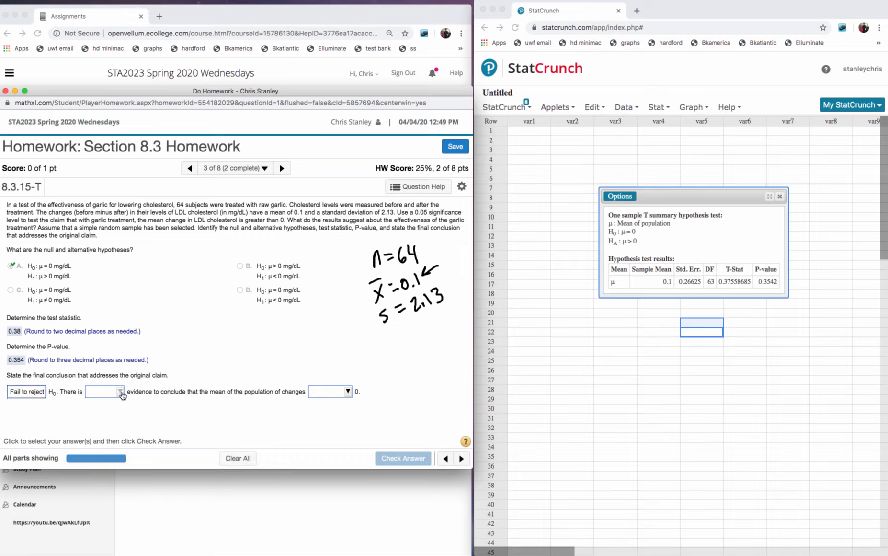
{"action": "left_click", "coordinate": [120, 392]}
{"action": "left_click", "coordinate": [120, 428]}
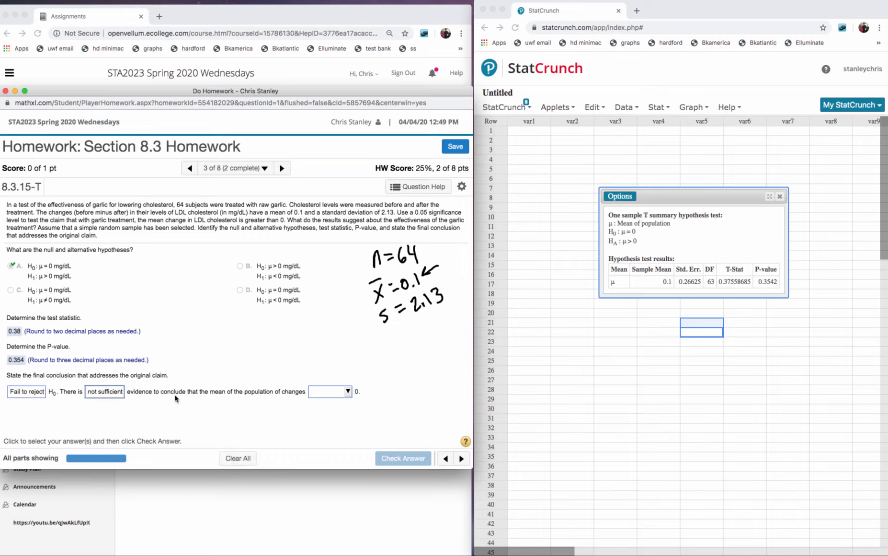
{"action": "left_click", "coordinate": [349, 391]}
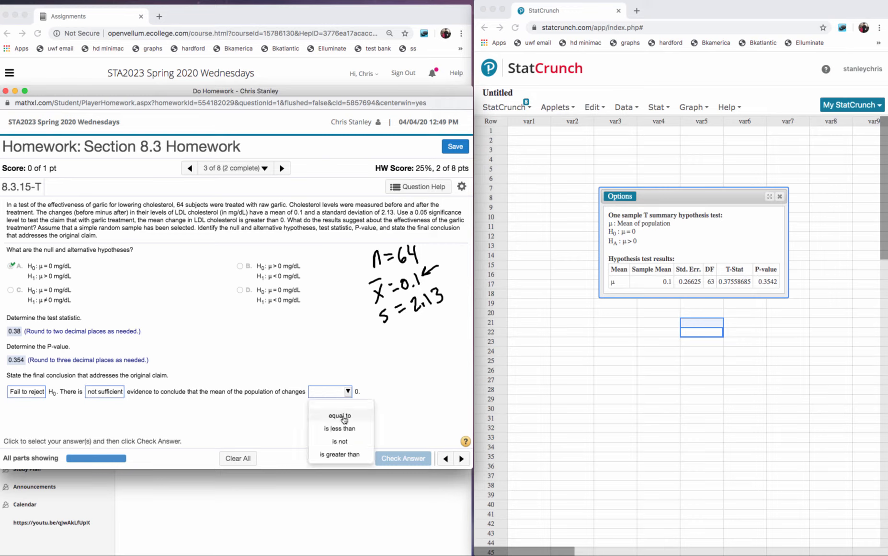
{"action": "left_click", "coordinate": [341, 457]}
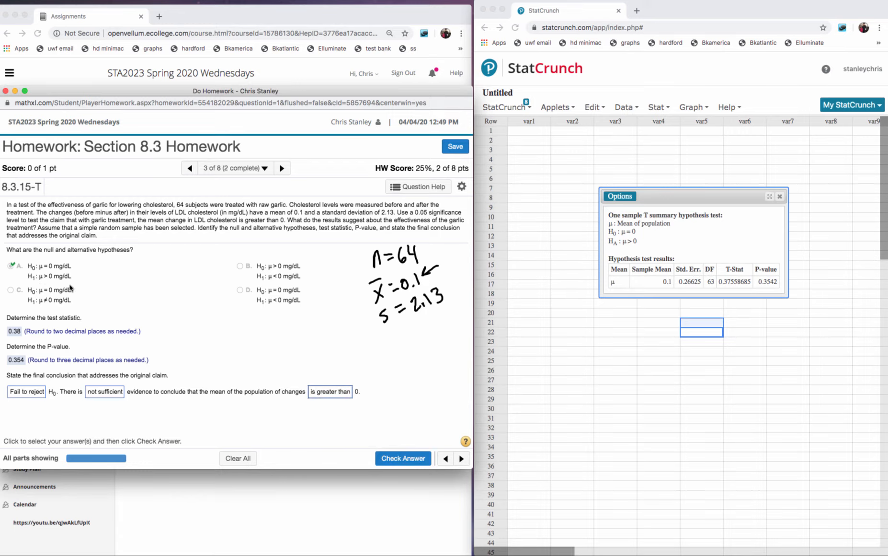
{"action": "left_click", "coordinate": [403, 458]}
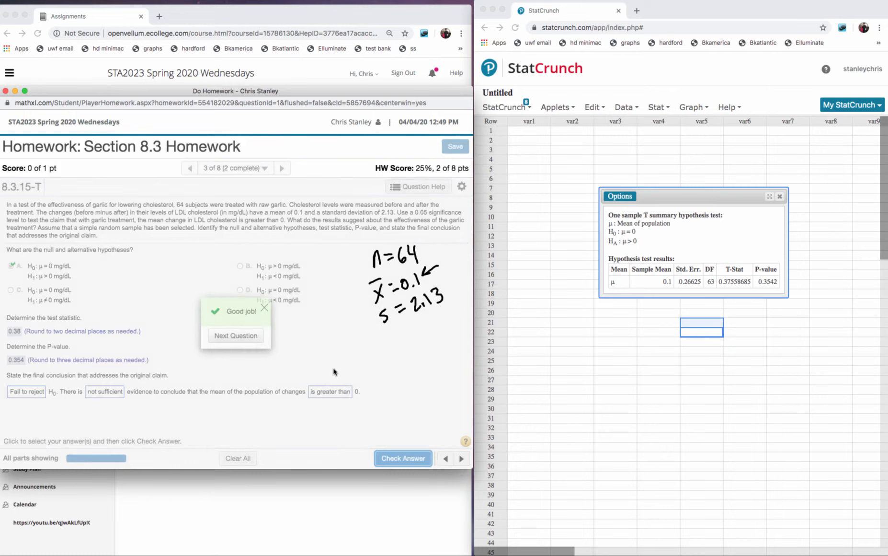
Step: Clear the handwritten notes and advance past the dictionary question to question 5 on lead concentrations
{"action": "left_click", "coordinate": [242, 335]}
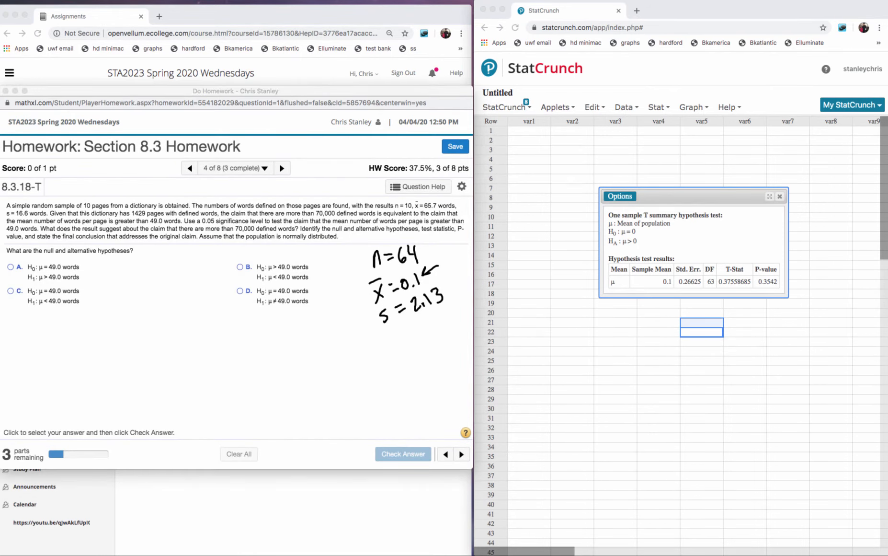
{"action": "key", "text": "Escape"}
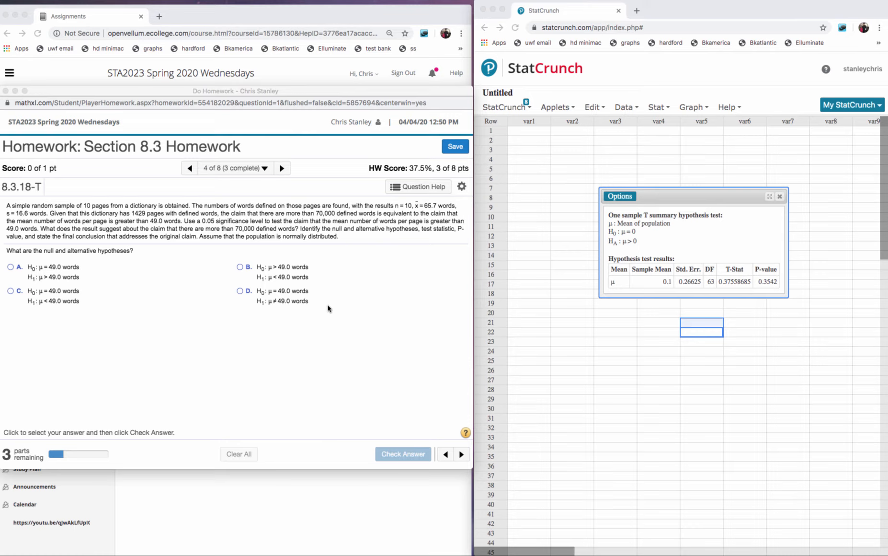
{"action": "left_click", "coordinate": [461, 455]}
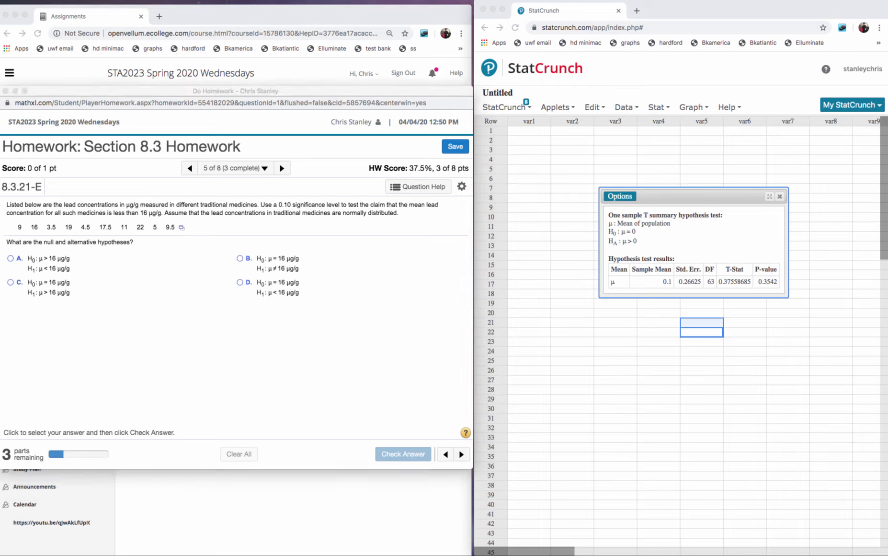
Step: Underline "claim" and "is less than 16 µg/g" in the lead concentration question
{"action": "left_click_drag", "start_coordinate": [376, 206], "coordinate": [389, 207]}
{"action": "left_click_drag", "start_coordinate": [376, 206], "coordinate": [393, 210]}
{"action": "left_click_drag", "start_coordinate": [109, 217], "coordinate": [154, 215]}
Step: Handwrite the hypotheses H1: μ < 16 and H0: μ = 16 beside the answer options
{"action": "mouse_move", "coordinate": [379, 302]}
{"action": "left_mouse_down"}
{"action": "mouse_move", "coordinate": [380, 320]}
{"action": "mouse_move", "coordinate": [385, 303]}
{"action": "mouse_move", "coordinate": [387, 312]}
{"action": "left_mouse_up"}
{"action": "left_click_drag", "start_coordinate": [393, 315], "coordinate": [393, 322]}
{"action": "left_click", "coordinate": [397, 311]}
{"action": "left_click", "coordinate": [391, 308]}
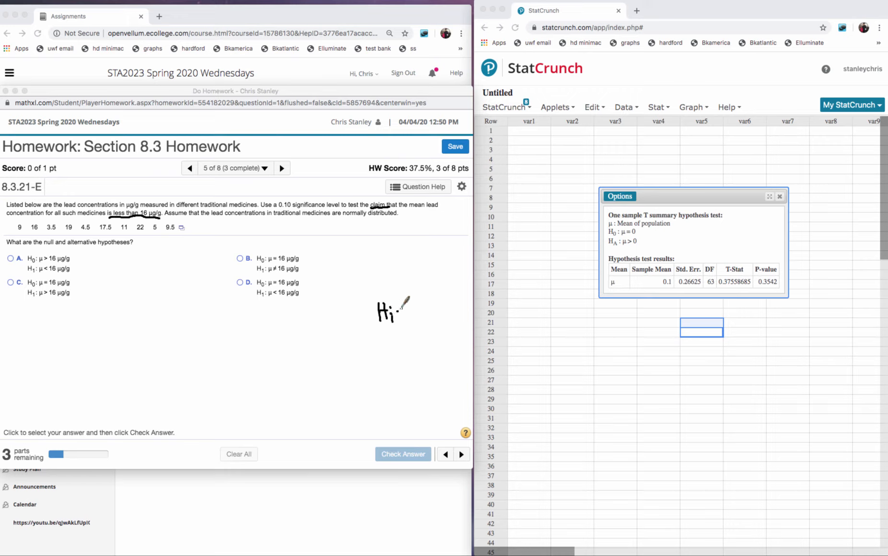
{"action": "mouse_move", "coordinate": [398, 320]}
{"action": "left_mouse_down"}
{"action": "mouse_move", "coordinate": [411, 306]}
{"action": "mouse_move", "coordinate": [436, 310]}
{"action": "left_mouse_up"}
{"action": "left_click_drag", "start_coordinate": [373, 272], "coordinate": [383, 289]}
{"action": "mouse_move", "coordinate": [375, 281]}
{"action": "left_mouse_down"}
{"action": "mouse_move", "coordinate": [411, 265]}
{"action": "mouse_move", "coordinate": [415, 277]}
{"action": "left_mouse_up"}
{"action": "left_click", "coordinate": [392, 275]}
{"action": "left_click", "coordinate": [394, 281]}
{"action": "left_click_drag", "start_coordinate": [418, 269], "coordinate": [425, 276]}
{"action": "left_click_drag", "start_coordinate": [434, 265], "coordinate": [433, 281]}
{"action": "left_click_drag", "start_coordinate": [446, 265], "coordinate": [439, 274]}
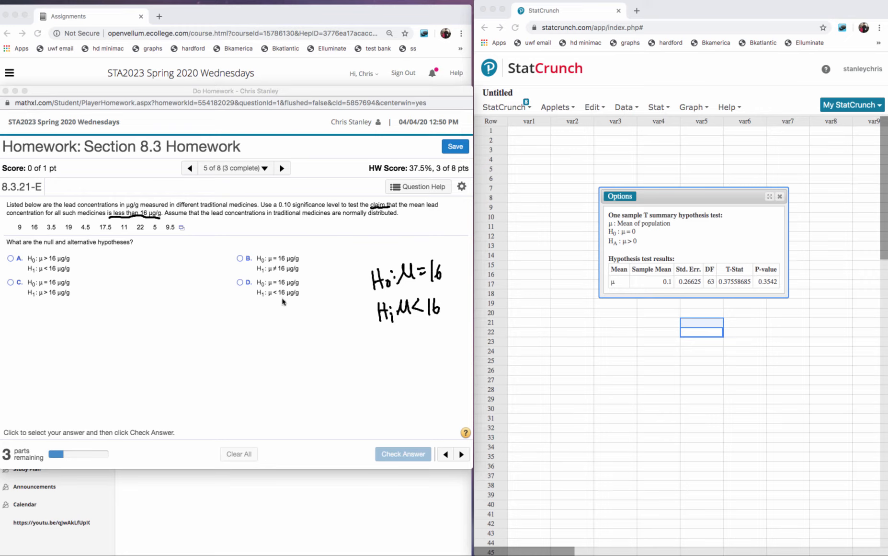
Step: Submit option D, H0: μ = 16 µg/g and H1: μ < 16 µg/g, and dismiss the feedback
{"action": "left_click", "coordinate": [240, 282]}
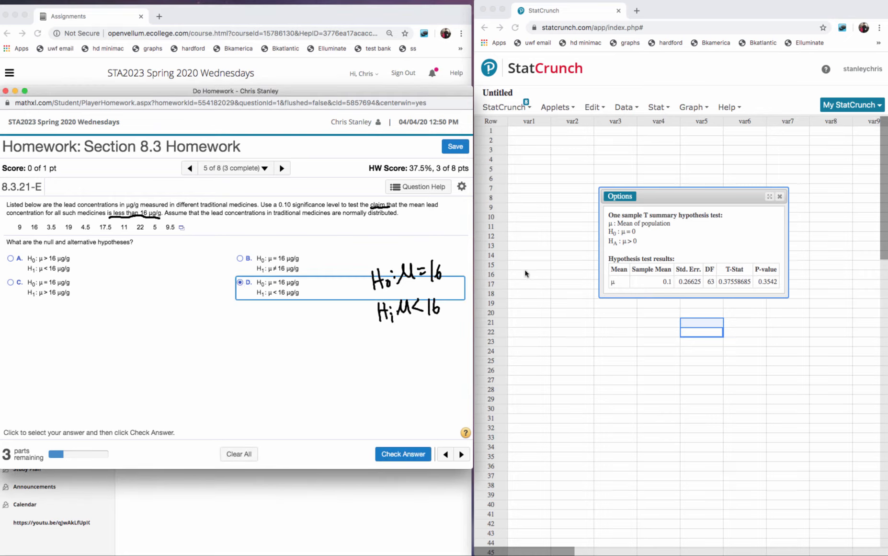
{"action": "left_click", "coordinate": [398, 453]}
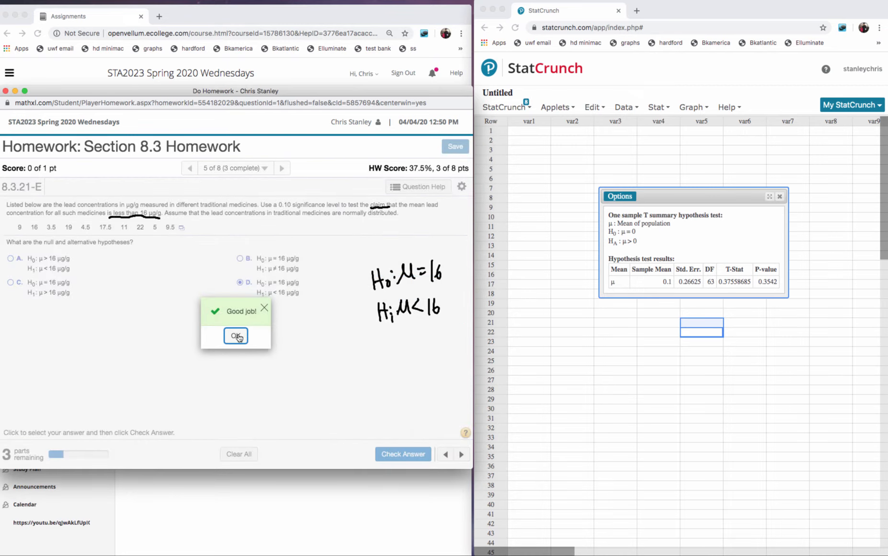
{"action": "left_click", "coordinate": [238, 337]}
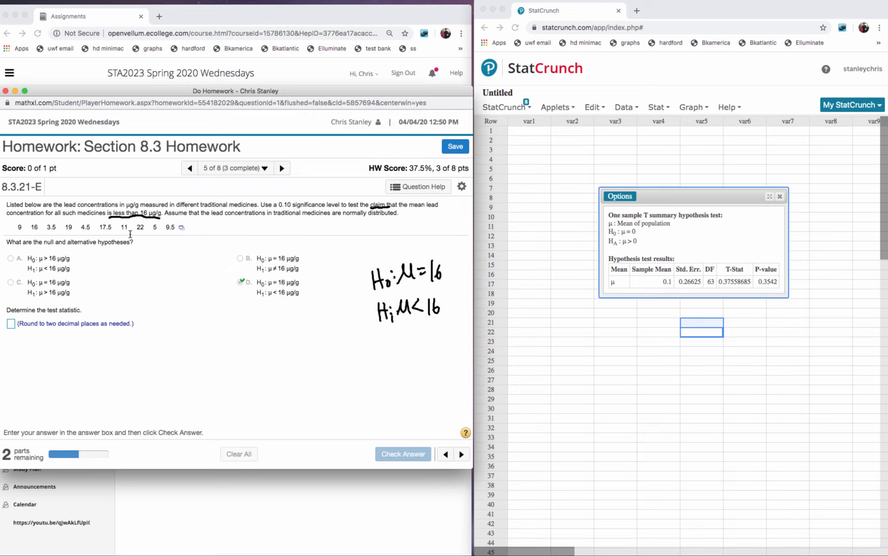
{"action": "left_click", "coordinate": [532, 136]}
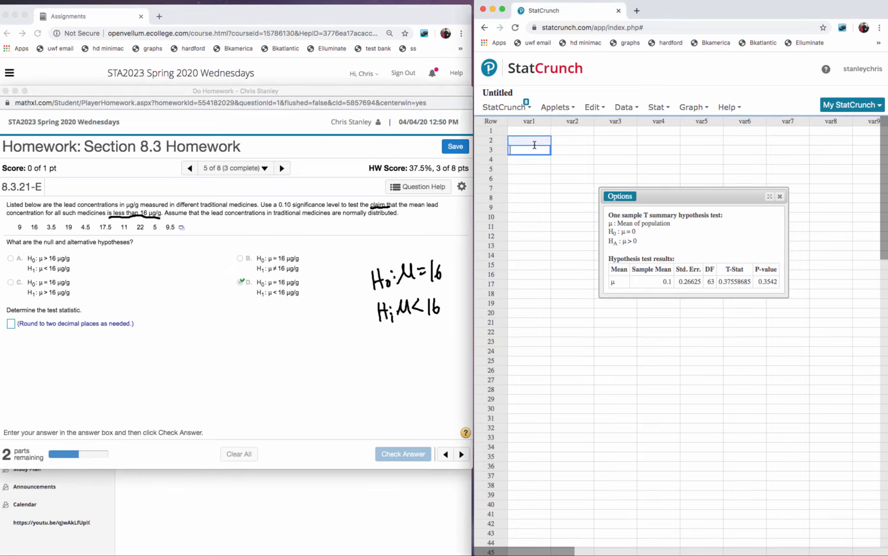
{"action": "left_click", "coordinate": [536, 178]}
{"action": "key", "text": "Return"}
{"action": "left_click", "coordinate": [321, 311]}
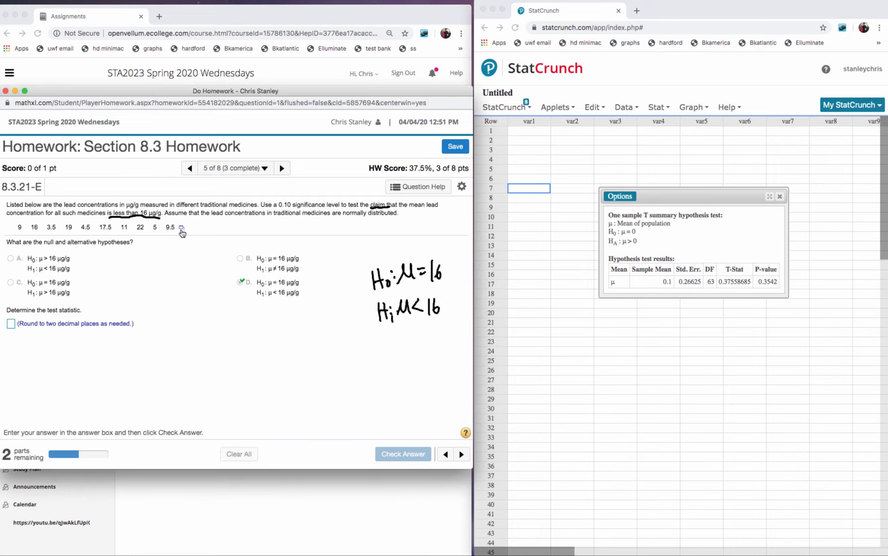
Step: Open the question's lead concentration data in StatCrunch and start a one-sample T test with data
{"action": "left_click", "coordinate": [181, 227]}
{"action": "left_click", "coordinate": [192, 239]}
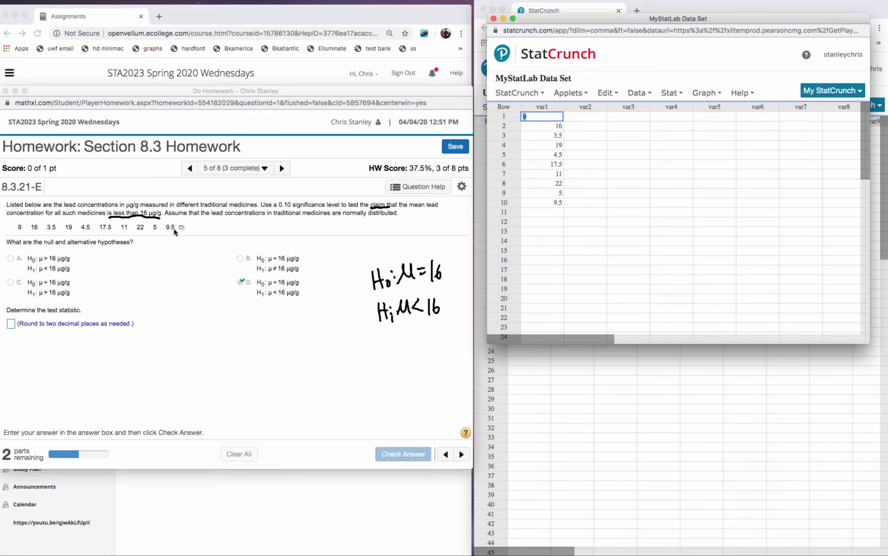
{"action": "left_click", "coordinate": [637, 91]}
{"action": "left_click", "coordinate": [669, 92]}
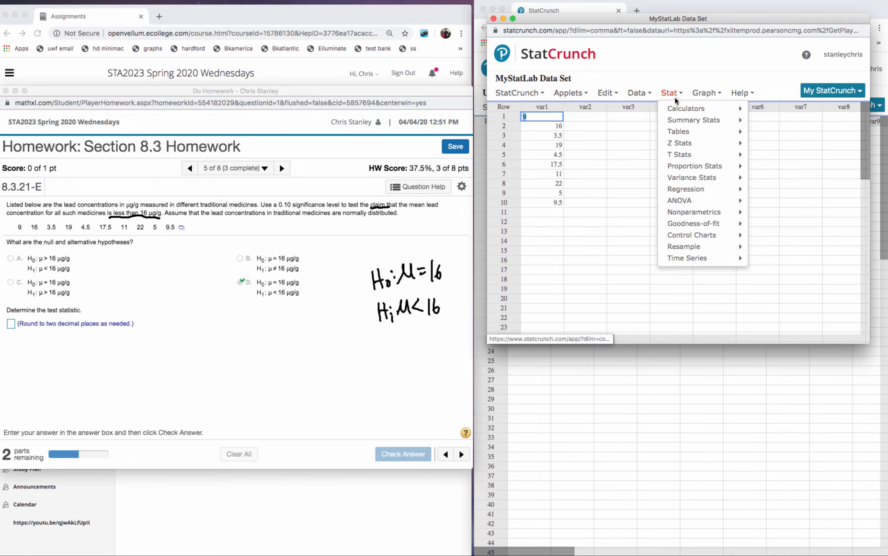
{"action": "mouse_move", "coordinate": [680, 158]}
{"action": "mouse_move", "coordinate": [771, 161]}
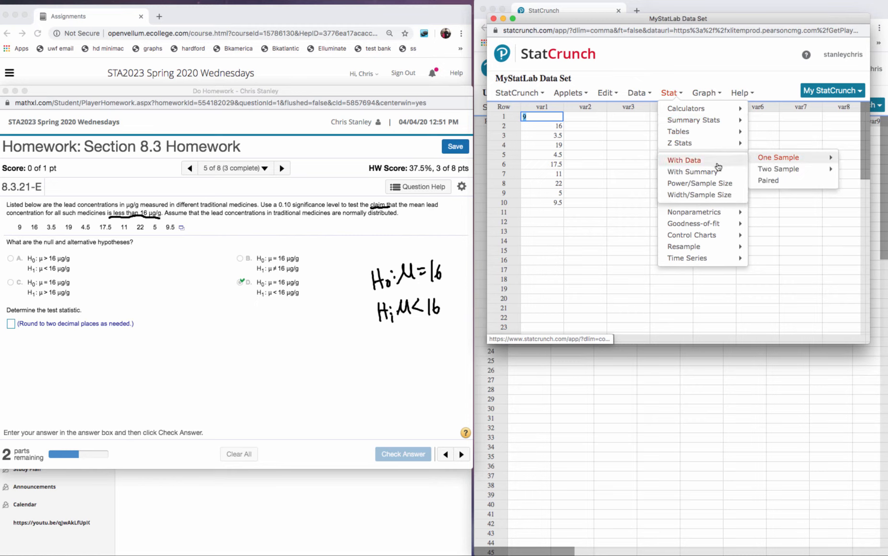
{"action": "left_click", "coordinate": [692, 162]}
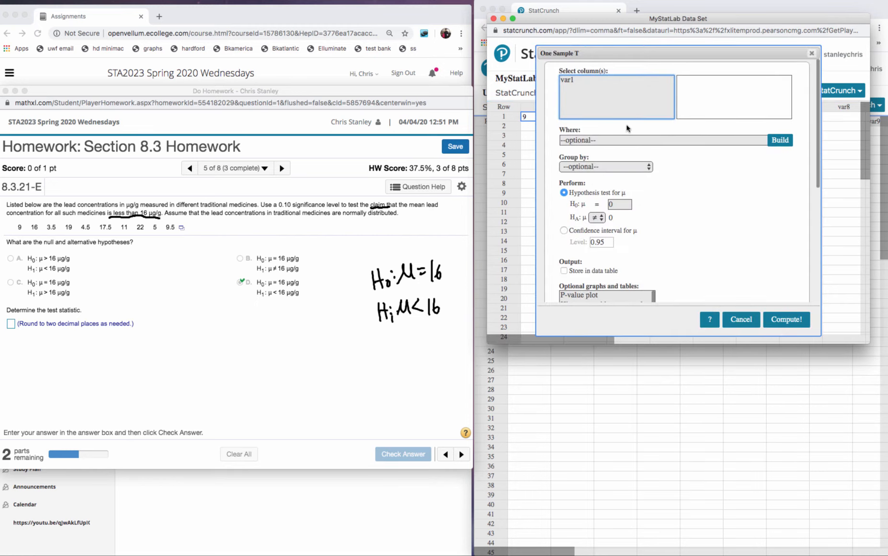
Step: Select column var1, set the null mean to 16 with a less-than alternative, and compute the T test
{"action": "left_click", "coordinate": [570, 80]}
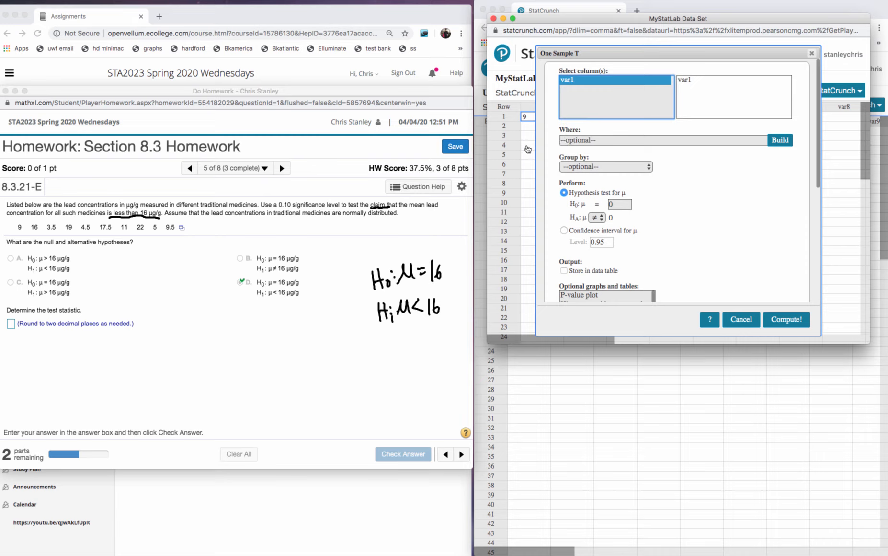
{"action": "left_click", "coordinate": [619, 206]}
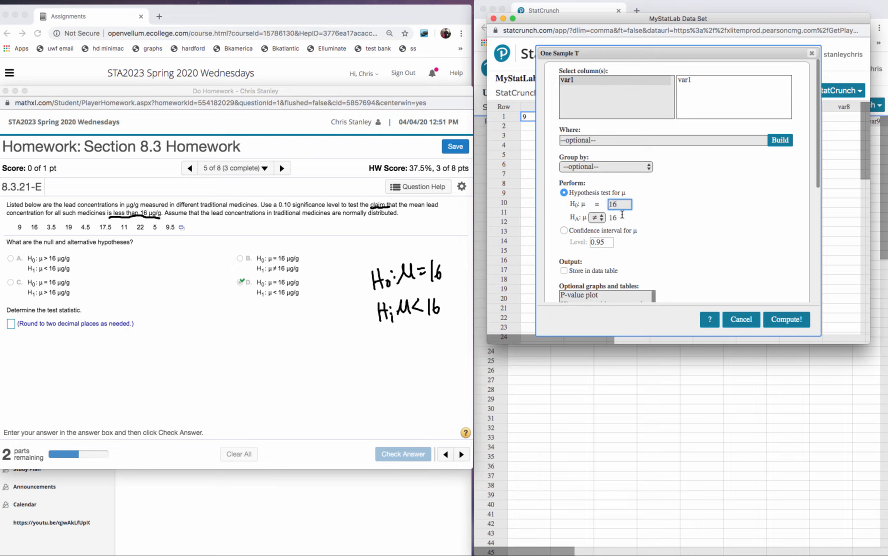
{"action": "left_click", "coordinate": [605, 218]}
{"action": "left_click", "coordinate": [597, 228]}
{"action": "left_click", "coordinate": [786, 319]}
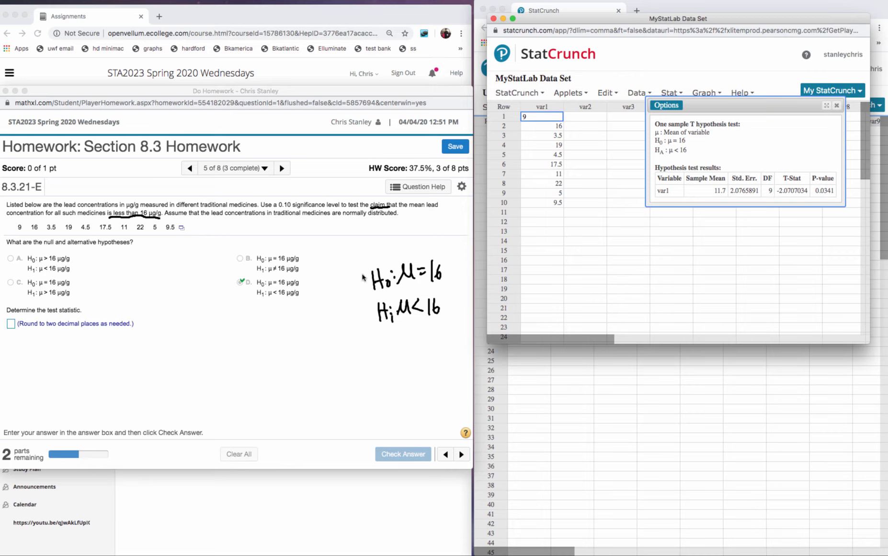
Step: Try −0.21 as the test statistic for the lead concentration question, check it, and dismiss the feedback
{"action": "left_click", "coordinate": [10, 324]}
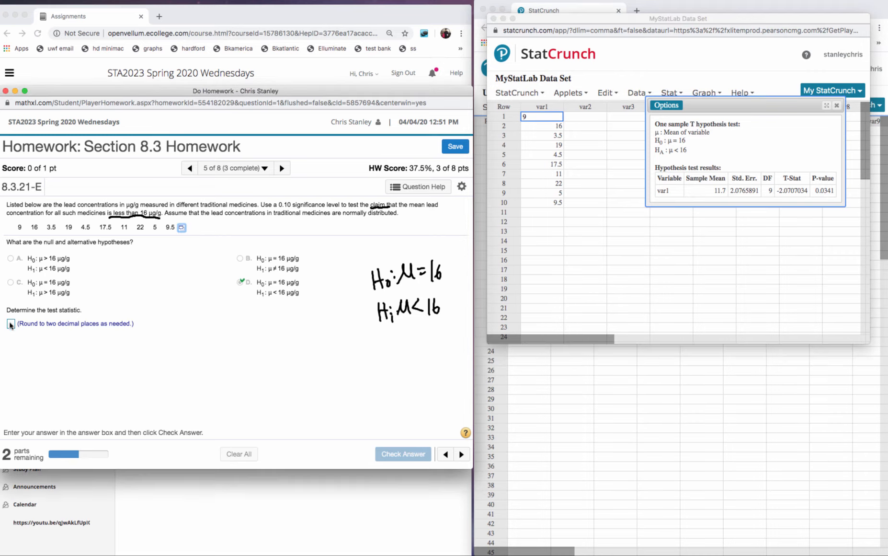
{"action": "left_click", "coordinate": [10, 324]}
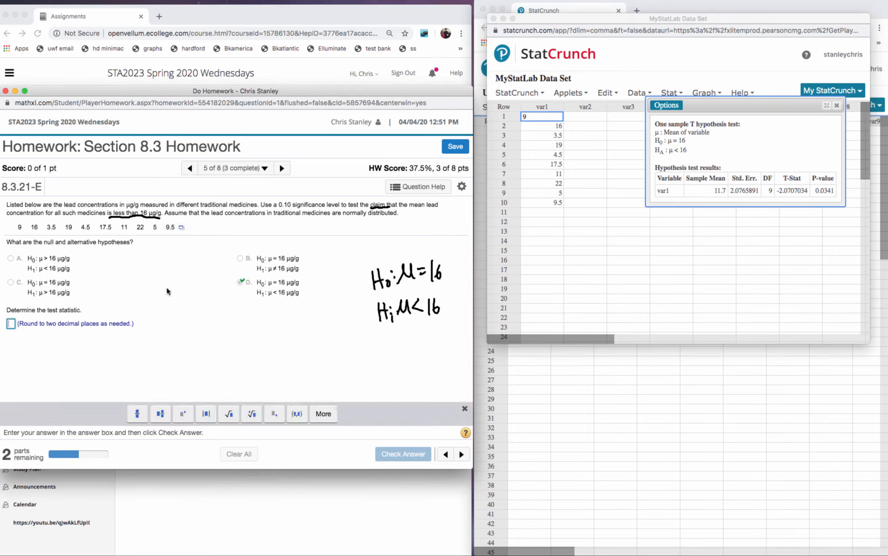
{"action": "type", "text": "-"}
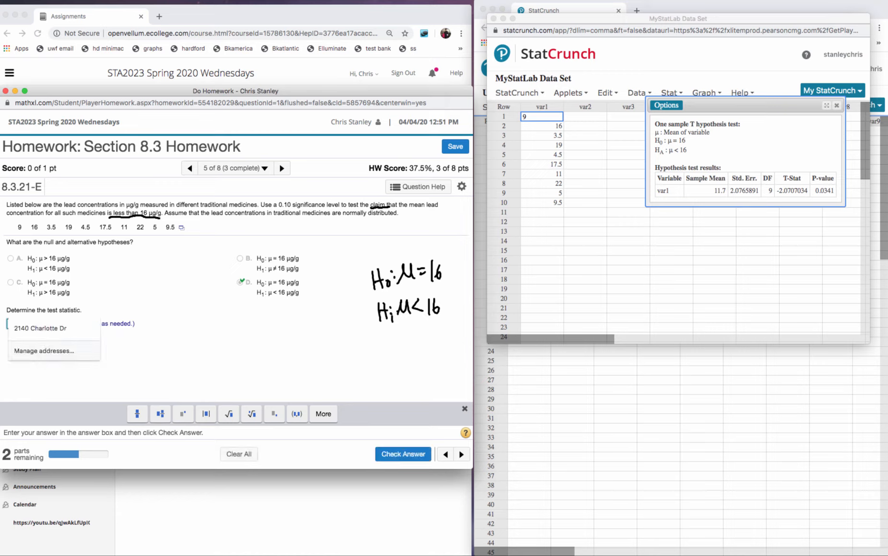
{"action": "type", "text": "0"}
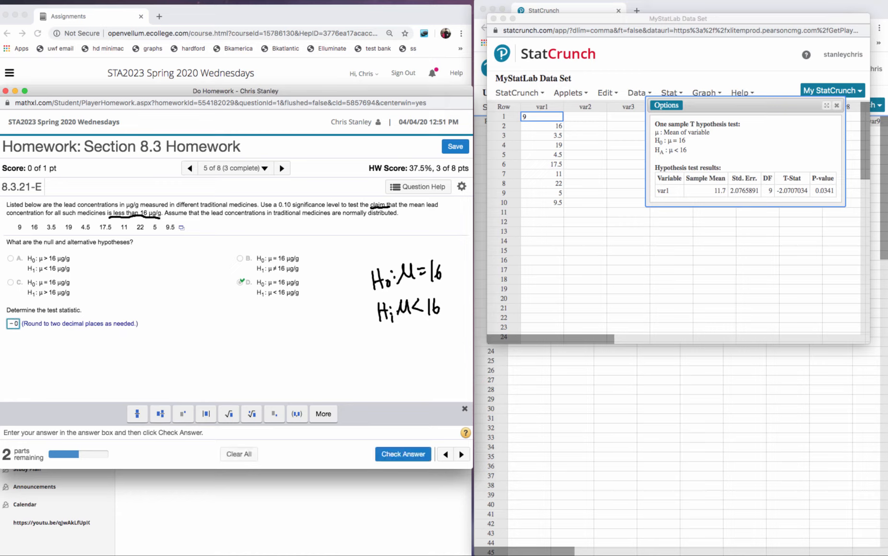
{"action": "type", "text": ".0"}
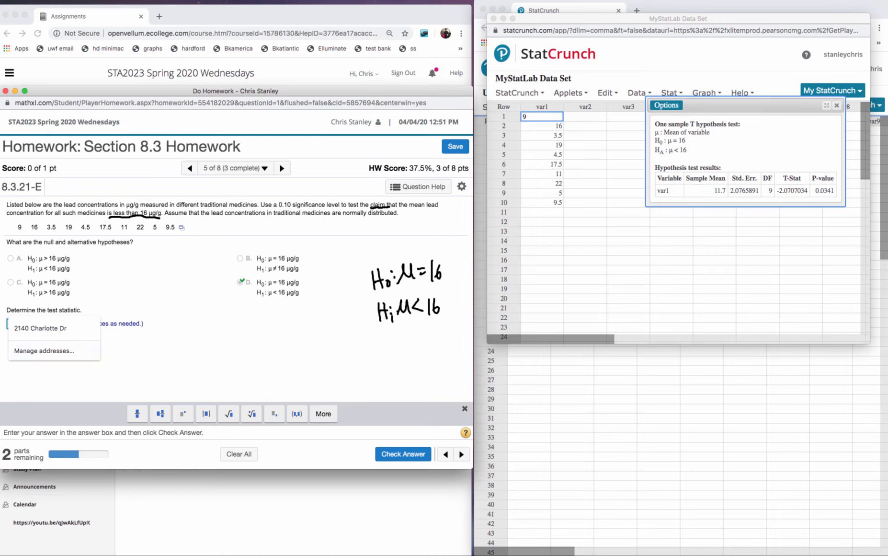
{"action": "left_click", "coordinate": [163, 331]}
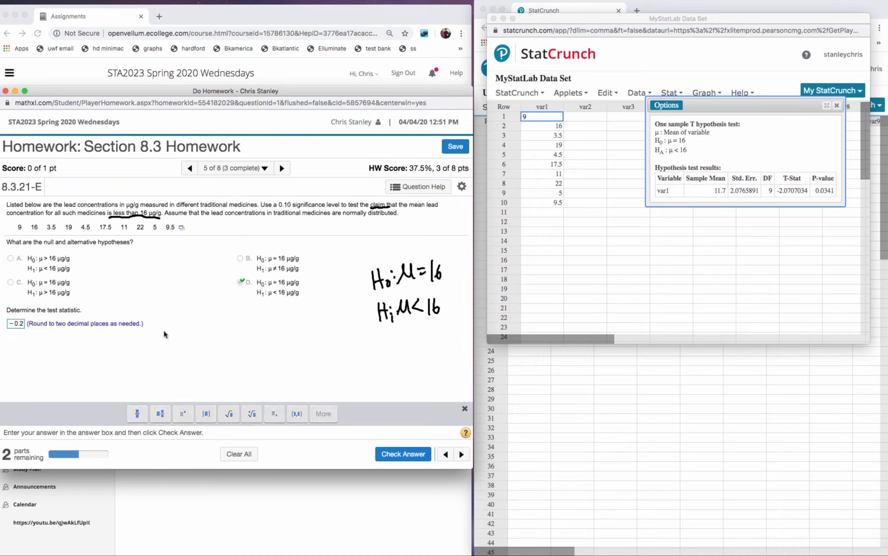
{"action": "left_click", "coordinate": [22, 323]}
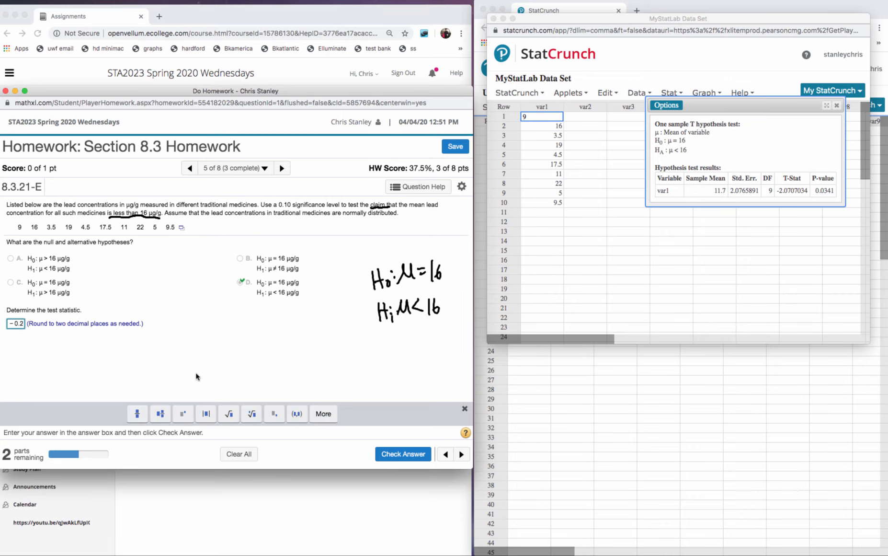
{"action": "type", "text": "07"}
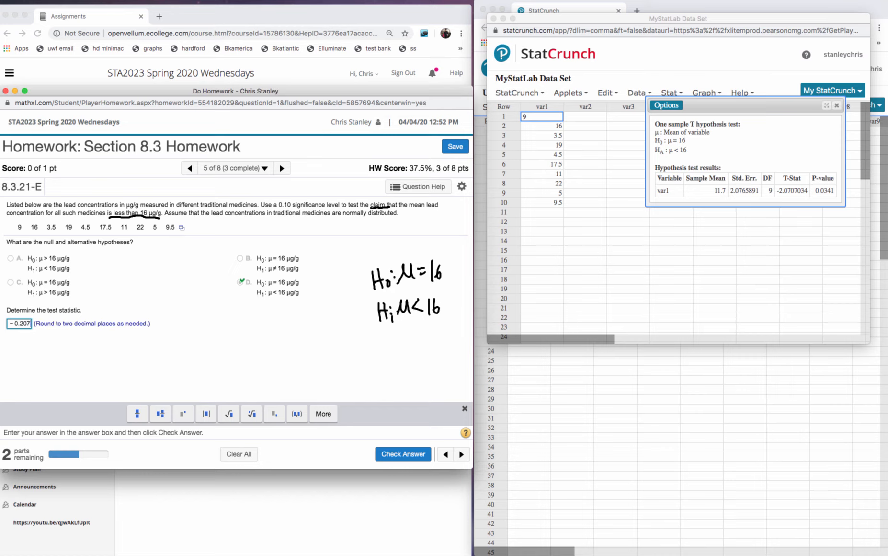
{"action": "key", "text": "BackSpace"}
{"action": "key", "text": "BackSpace"}
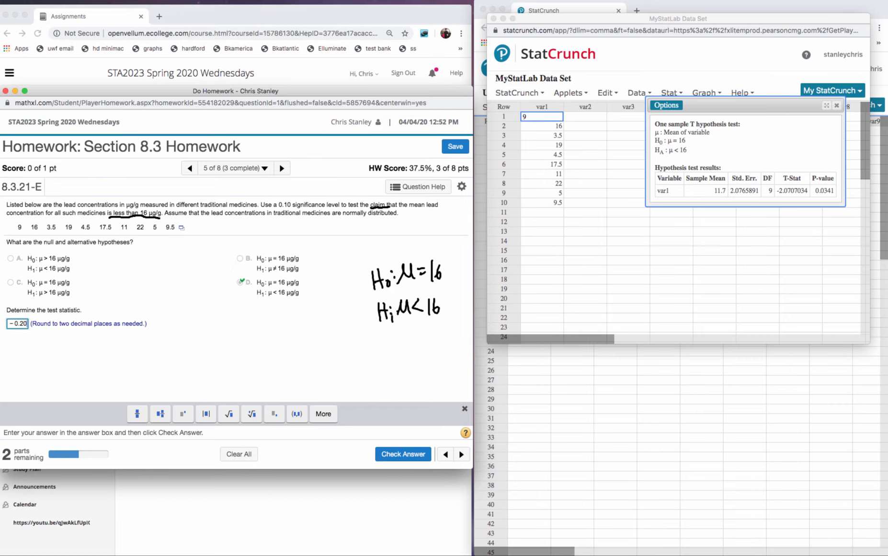
{"action": "type", "text": "1"}
{"action": "left_click", "coordinate": [403, 454]}
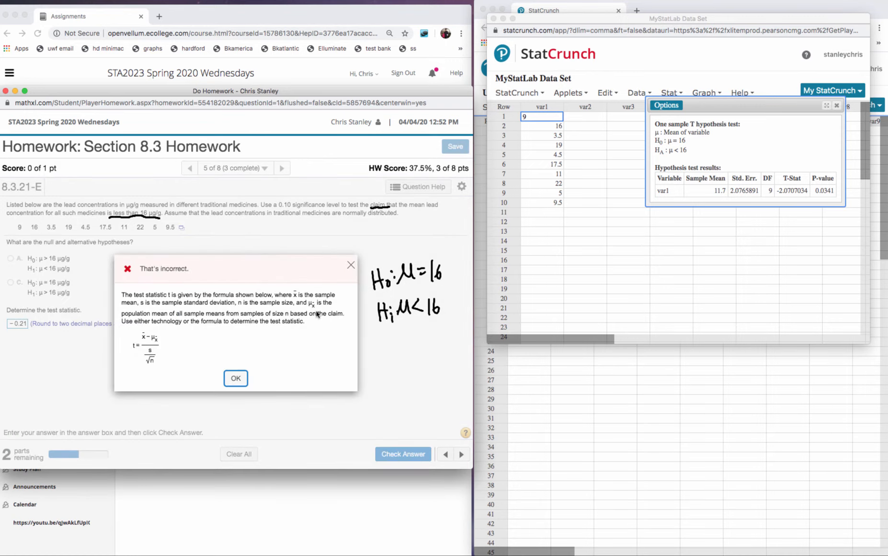
{"action": "left_click", "coordinate": [236, 378]}
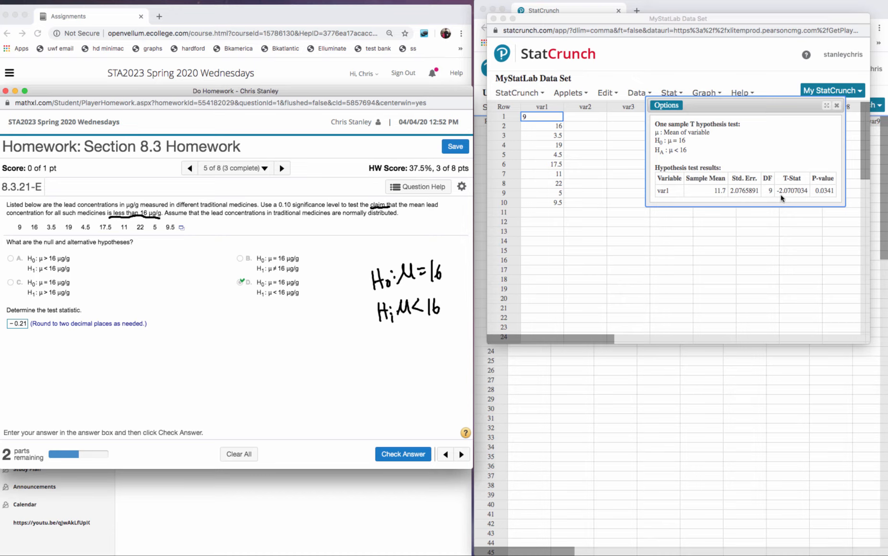
Step: Change the test statistic answer to −2.07, check it, and dismiss the feedback
{"action": "left_click", "coordinate": [26, 326]}
{"action": "key", "text": "BackSpace"}
{"action": "key", "text": "BackSpace"}
{"action": "key", "text": "BackSpace"}
{"action": "key", "text": "BackSpace"}
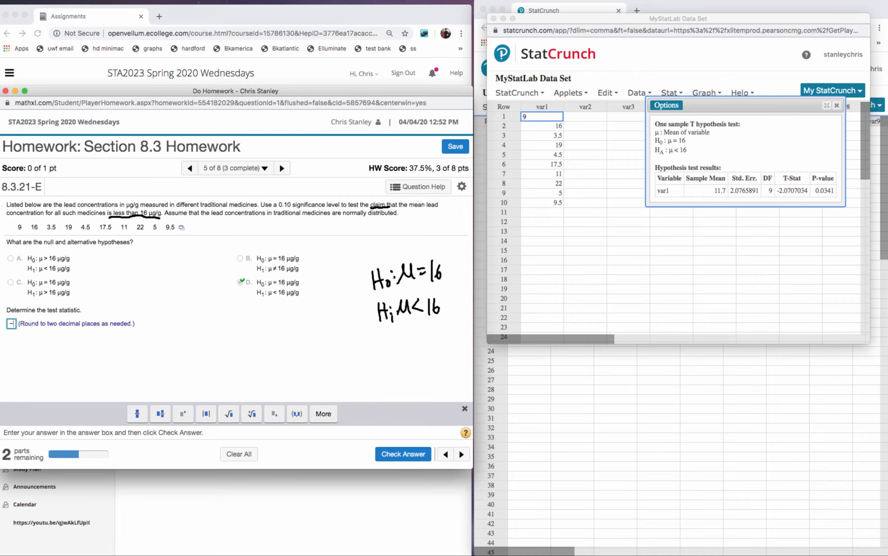
{"action": "type", "text": "2"}
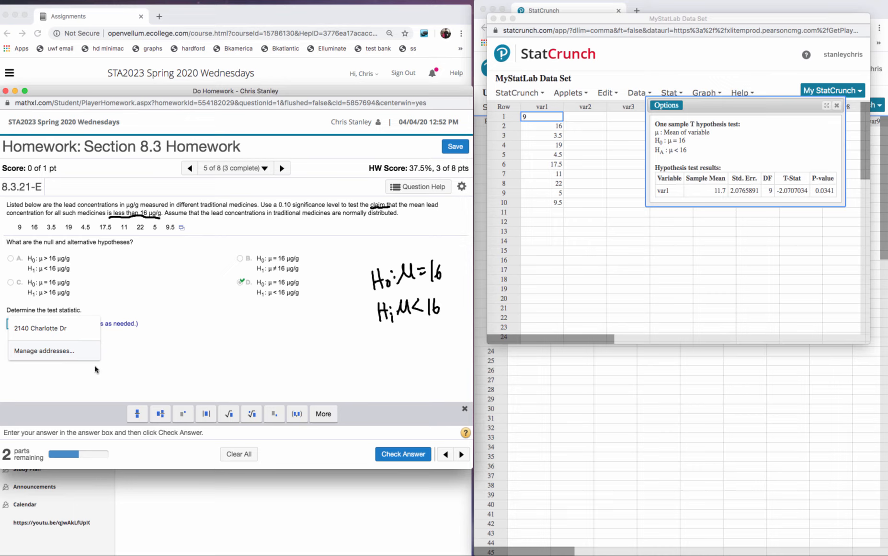
{"action": "type", "text": "-2"}
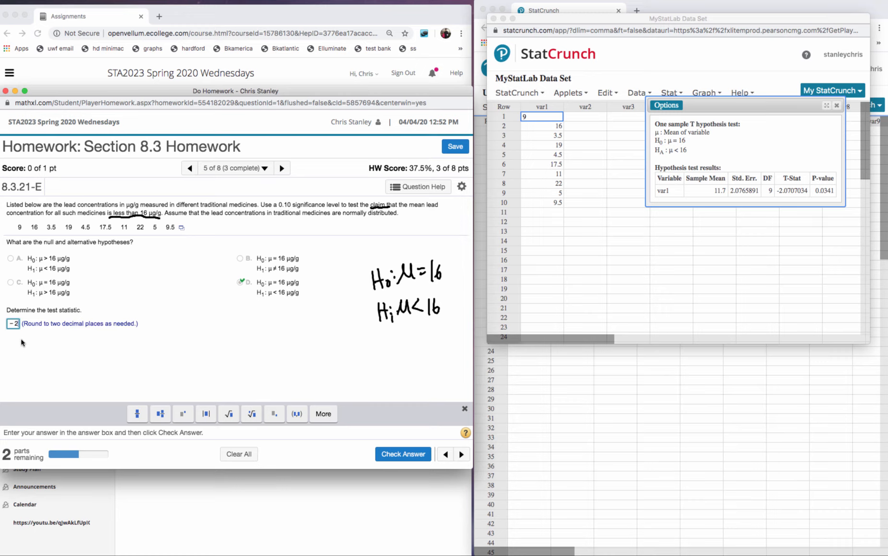
{"action": "type", "text": ".07"}
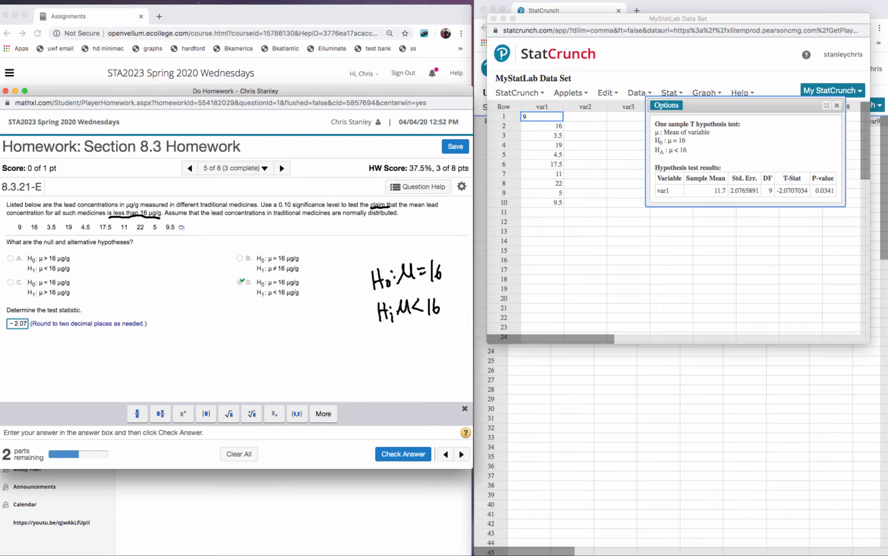
{"action": "left_click", "coordinate": [403, 454]}
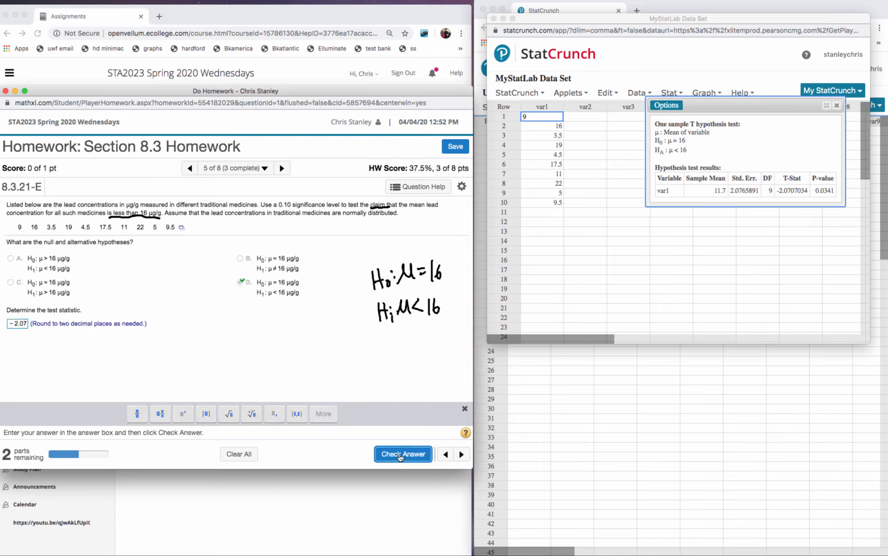
{"action": "left_click", "coordinate": [236, 335]}
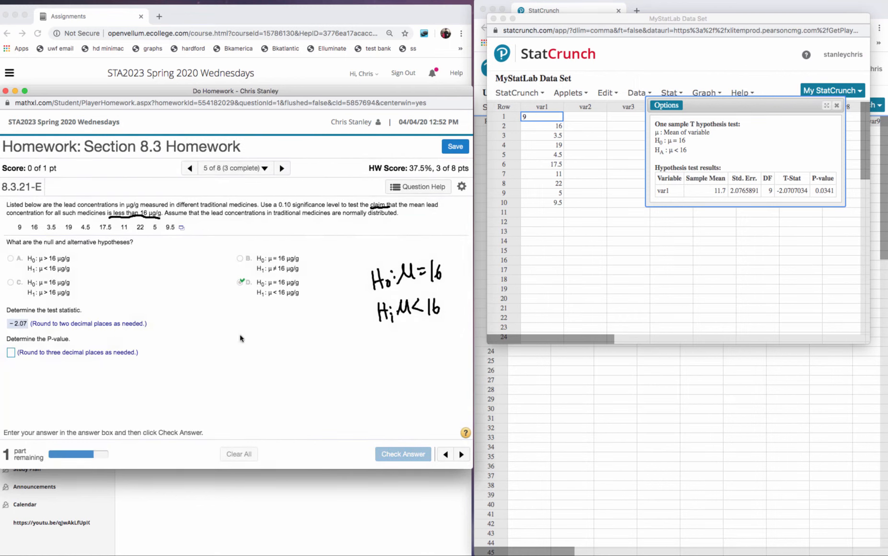
Step: Enter 0.034 as the P-value, check the answer, and dismiss the feedback
{"action": "left_click", "coordinate": [12, 352]}
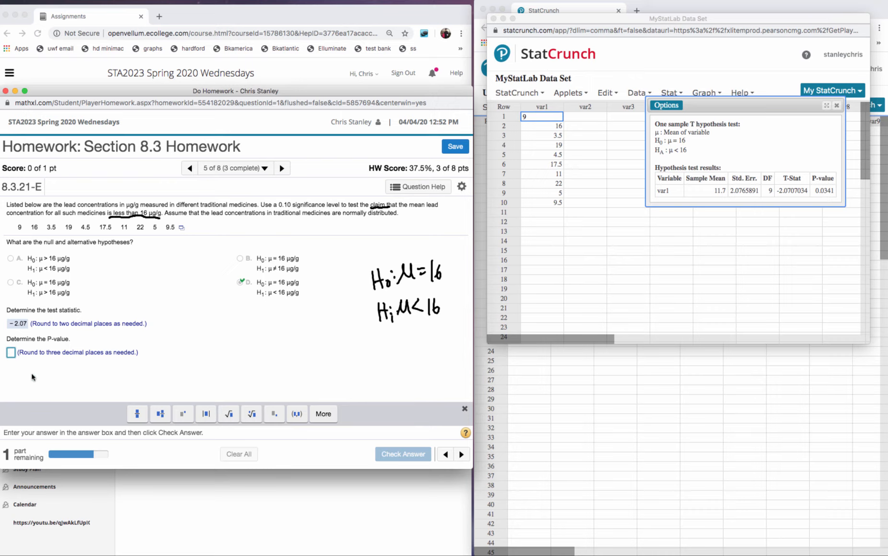
{"action": "type", "text": "0.0"}
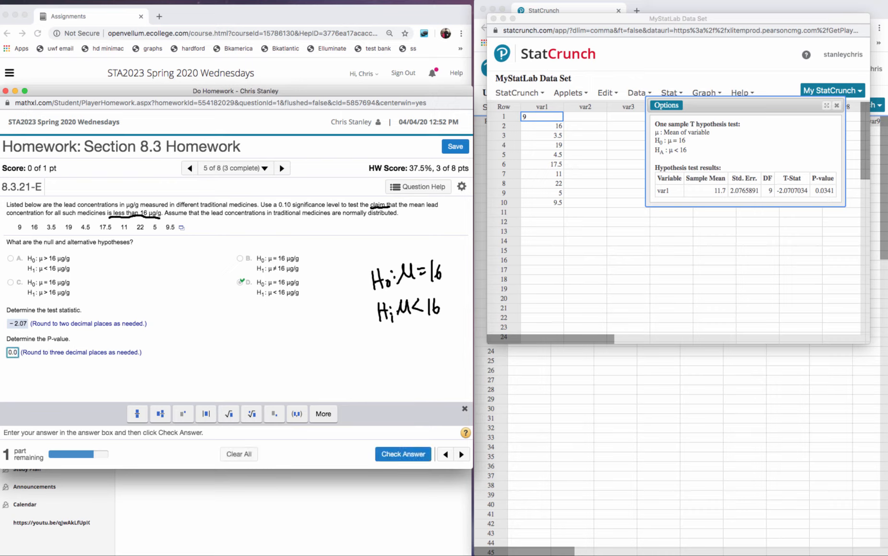
{"action": "type", "text": "3"}
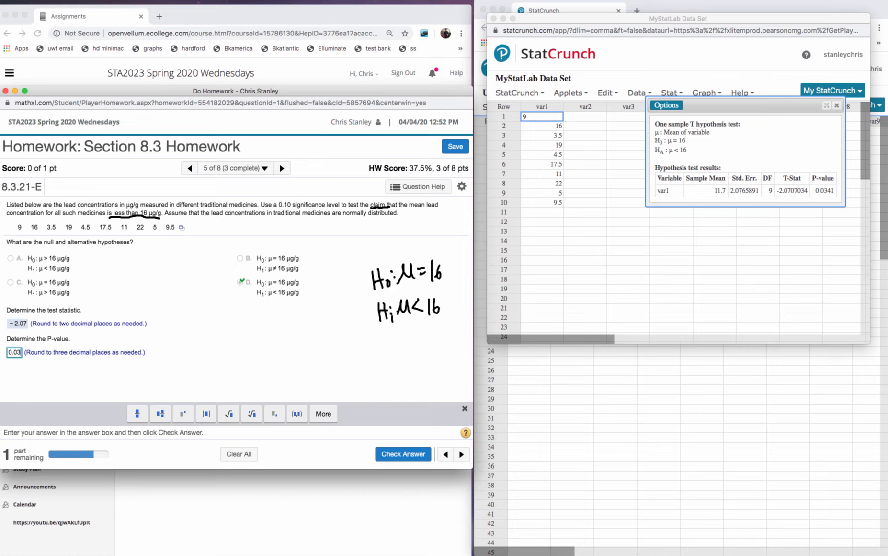
{"action": "type", "text": "4"}
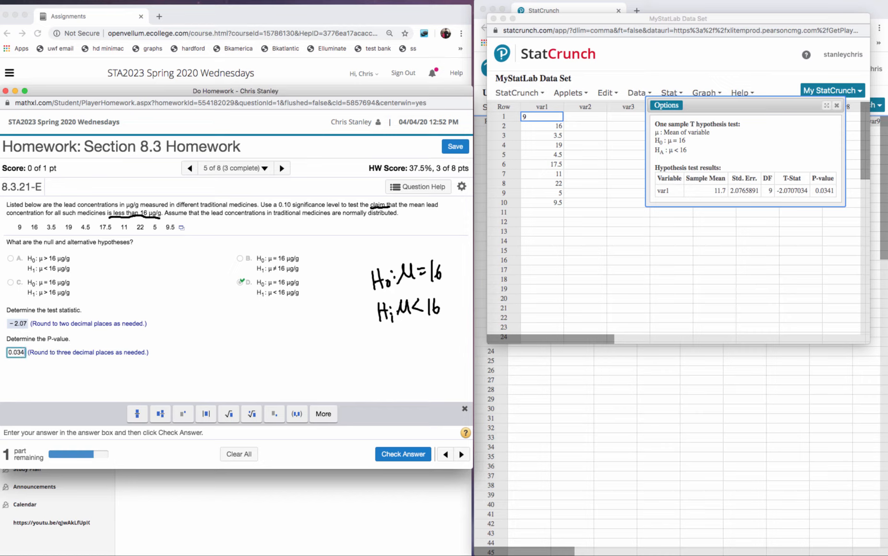
{"action": "left_click", "coordinate": [403, 453]}
{"action": "left_click", "coordinate": [236, 336]}
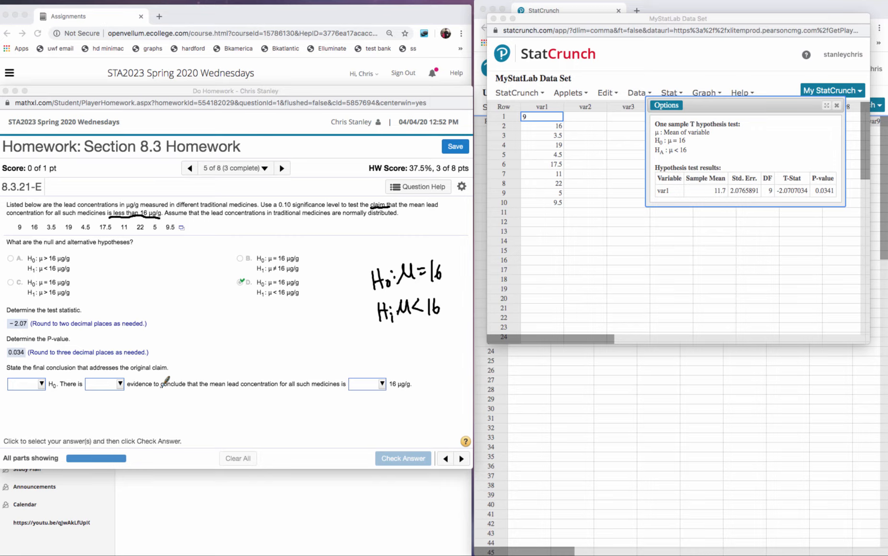
Step: Handwrite the comparison P 0.034 < α 0.1 with "reject H0", then cross out H0 and circle H1 in option D
{"action": "left_click", "coordinate": [195, 341]}
{"action": "mouse_move", "coordinate": [184, 331]}
{"action": "left_mouse_down"}
{"action": "mouse_move", "coordinate": [233, 341]}
{"action": "mouse_move", "coordinate": [267, 327]}
{"action": "mouse_move", "coordinate": [288, 341]}
{"action": "mouse_move", "coordinate": [277, 315]}
{"action": "mouse_move", "coordinate": [240, 334]}
{"action": "mouse_move", "coordinate": [257, 341]}
{"action": "mouse_move", "coordinate": [238, 363]}
{"action": "mouse_move", "coordinate": [246, 353]}
{"action": "mouse_move", "coordinate": [281, 359]}
{"action": "mouse_move", "coordinate": [321, 319]}
{"action": "mouse_move", "coordinate": [336, 318]}
{"action": "left_mouse_up"}
{"action": "left_click", "coordinate": [276, 340]}
{"action": "left_click_drag", "start_coordinate": [335, 312], "coordinate": [337, 328]}
{"action": "left_click_drag", "start_coordinate": [342, 318], "coordinate": [341, 317]}
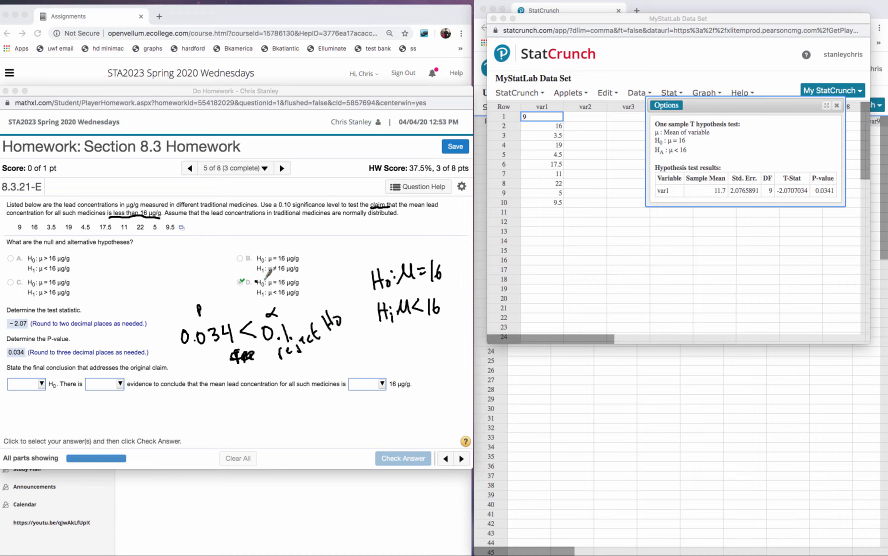
{"action": "mouse_move", "coordinate": [264, 280]}
{"action": "left_mouse_down"}
{"action": "mouse_move", "coordinate": [306, 286]}
{"action": "mouse_move", "coordinate": [280, 277]}
{"action": "mouse_move", "coordinate": [250, 290]}
{"action": "mouse_move", "coordinate": [306, 293]}
{"action": "mouse_move", "coordinate": [303, 278]}
{"action": "left_mouse_up"}
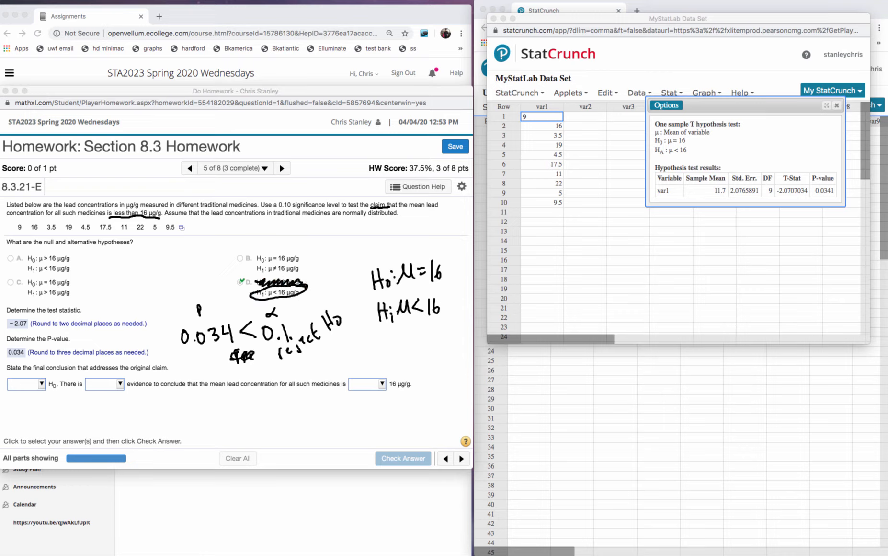
Step: Complete the conclusion with "Reject" H0, "sufficient" evidence and "less than" 16 µg/g, and check the answer
{"action": "left_click", "coordinate": [40, 387]}
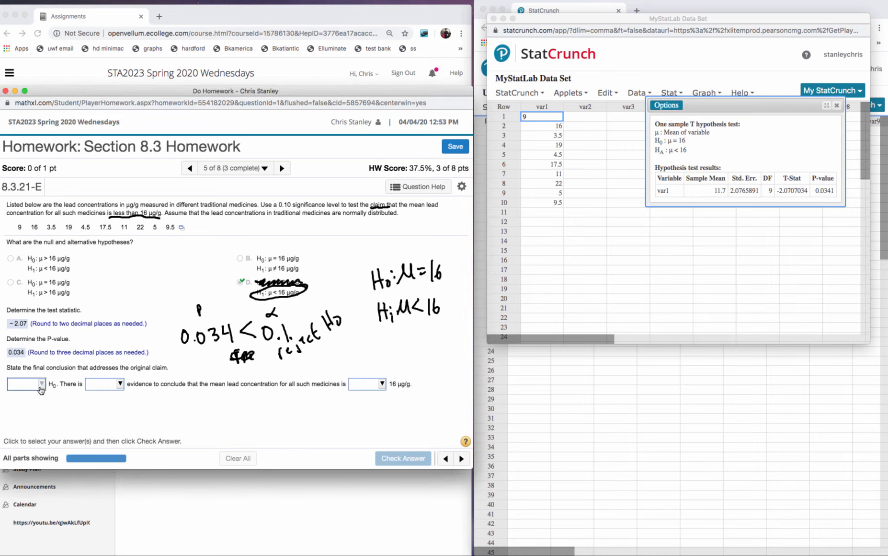
{"action": "left_click", "coordinate": [39, 407]}
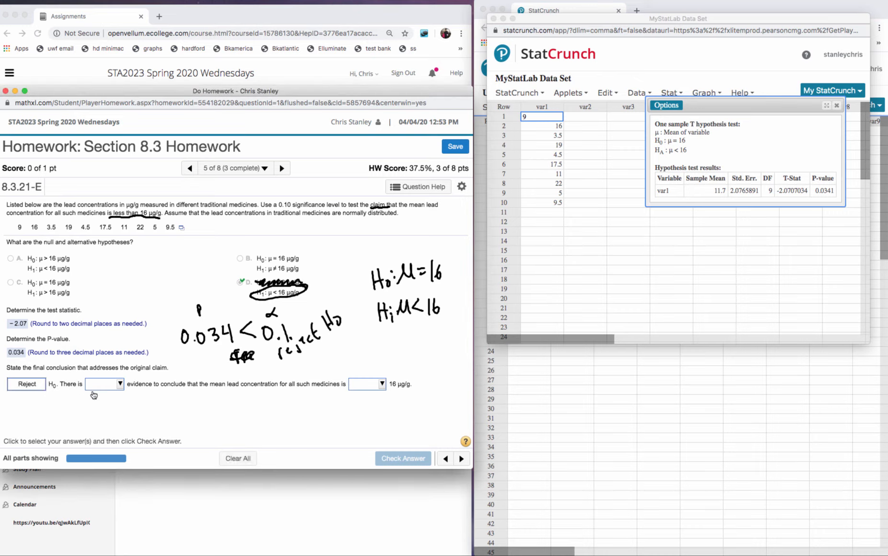
{"action": "left_click", "coordinate": [120, 386]}
{"action": "left_click", "coordinate": [115, 421]}
{"action": "left_click", "coordinate": [382, 384]}
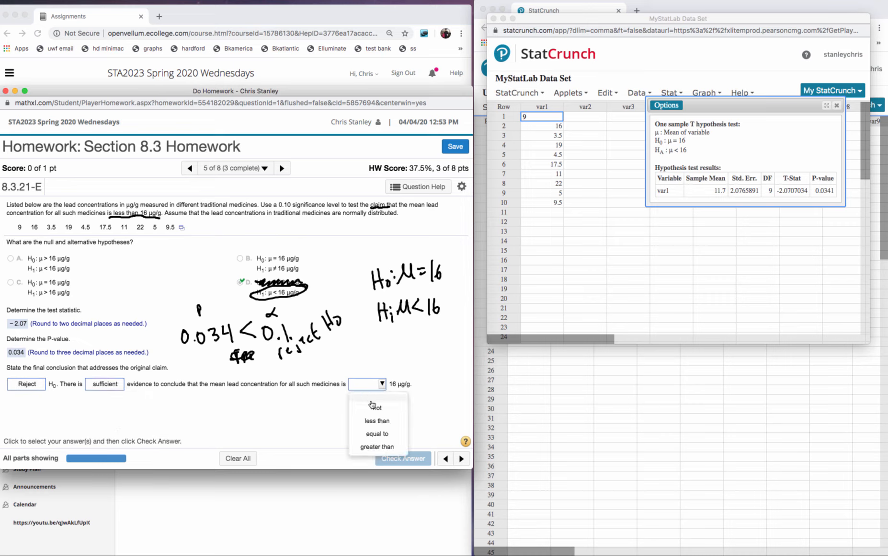
{"action": "left_click", "coordinate": [376, 420]}
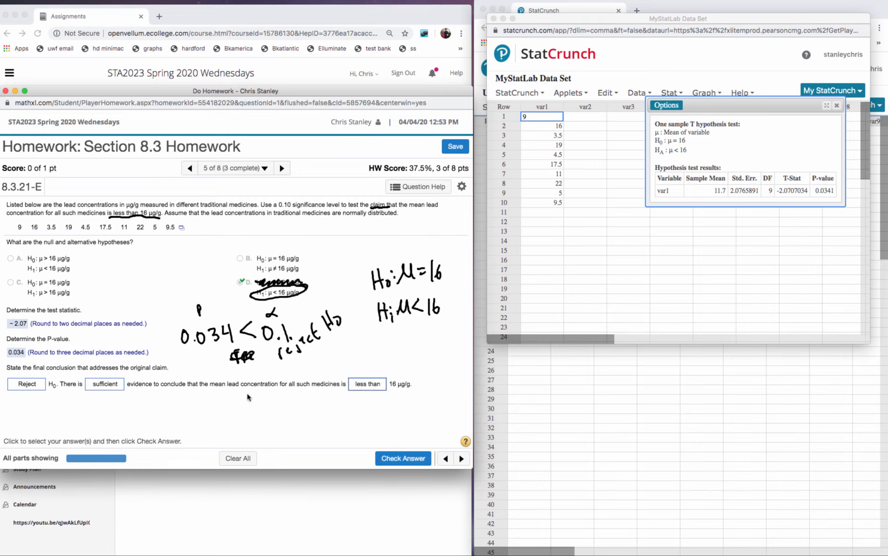
{"action": "left_click", "coordinate": [403, 458]}
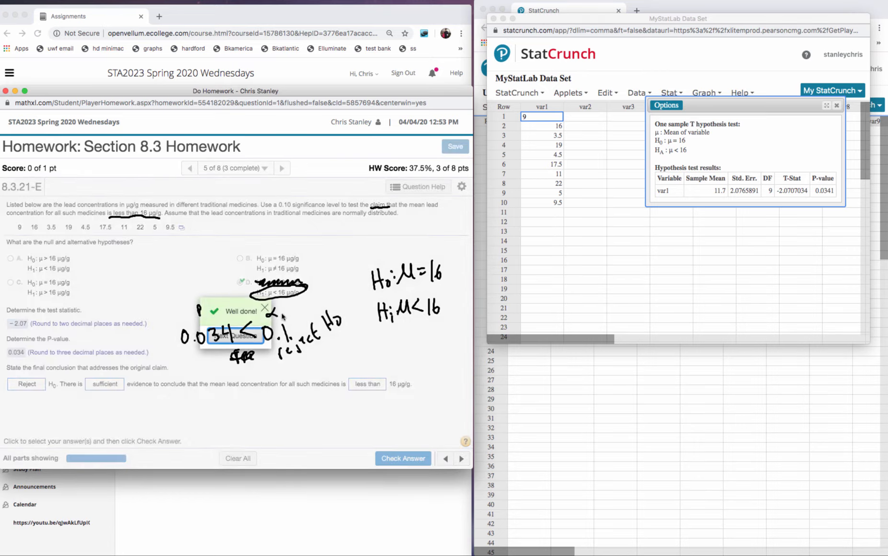
Step: Clear the handwritten annotations from the screen and continue to the next homework question
{"action": "left_click", "coordinate": [507, 272]}
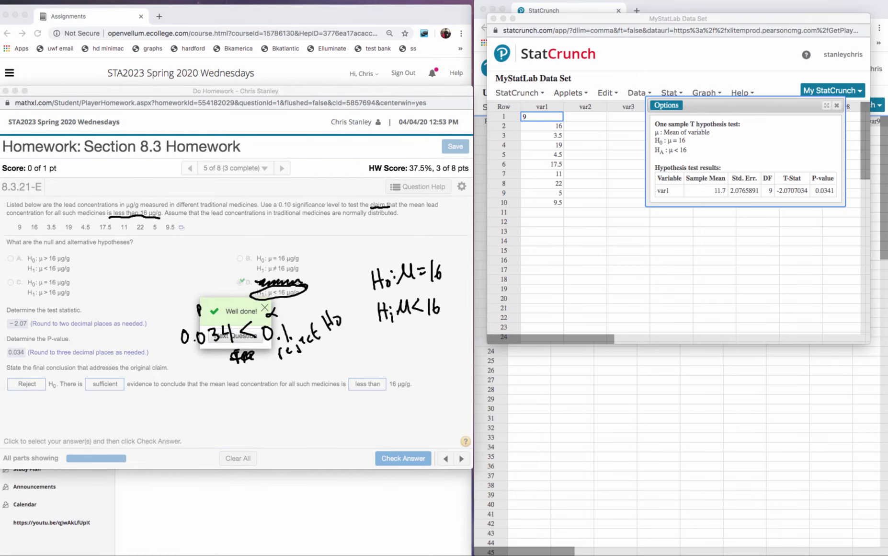
{"action": "left_click", "coordinate": [730, 271]}
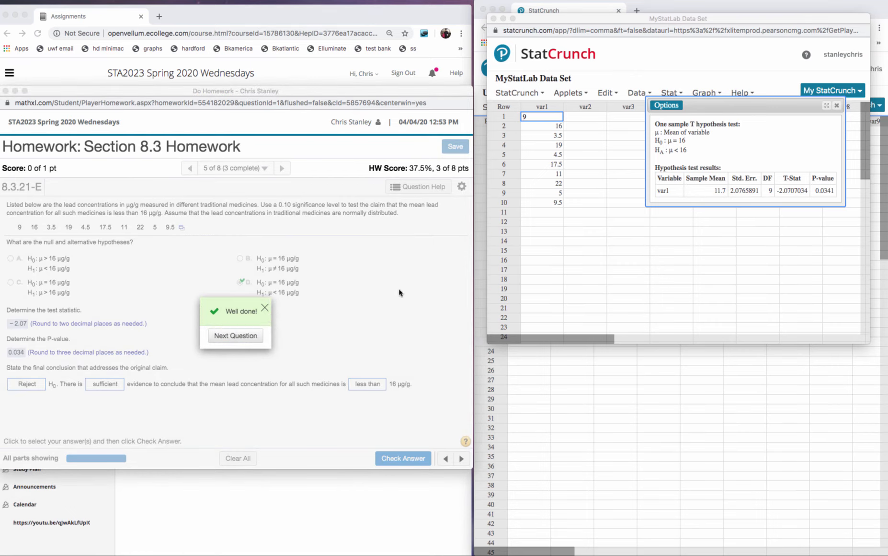
{"action": "left_click", "coordinate": [232, 338]}
{"action": "left_click", "coordinate": [235, 336]}
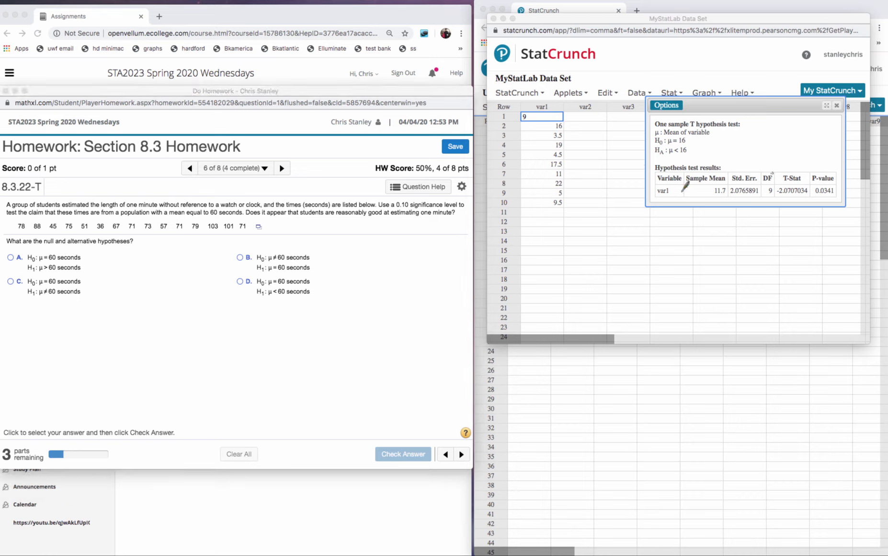
Step: Handwrite the hypotheses H0: μ = 60, labelled "Claim", and H1: μ ≠ 60 beside the answer options
{"action": "mouse_move", "coordinate": [354, 270]}
{"action": "left_mouse_down"}
{"action": "mouse_move", "coordinate": [358, 283]}
{"action": "mouse_move", "coordinate": [406, 261]}
{"action": "mouse_move", "coordinate": [379, 244]}
{"action": "mouse_move", "coordinate": [412, 253]}
{"action": "left_mouse_up"}
{"action": "mouse_move", "coordinate": [328, 268]}
{"action": "left_mouse_down"}
{"action": "mouse_move", "coordinate": [330, 287]}
{"action": "mouse_move", "coordinate": [344, 286]}
{"action": "mouse_move", "coordinate": [335, 317]}
{"action": "left_mouse_up"}
{"action": "mouse_move", "coordinate": [340, 310]}
{"action": "left_mouse_down"}
{"action": "mouse_move", "coordinate": [343, 321]}
{"action": "mouse_move", "coordinate": [365, 317]}
{"action": "mouse_move", "coordinate": [391, 294]}
{"action": "left_mouse_up"}
{"action": "left_click", "coordinate": [348, 297]}
{"action": "left_click", "coordinate": [349, 310]}
{"action": "left_click_drag", "start_coordinate": [381, 307], "coordinate": [396, 298]}
{"action": "left_click_drag", "start_coordinate": [407, 288], "coordinate": [408, 282]}
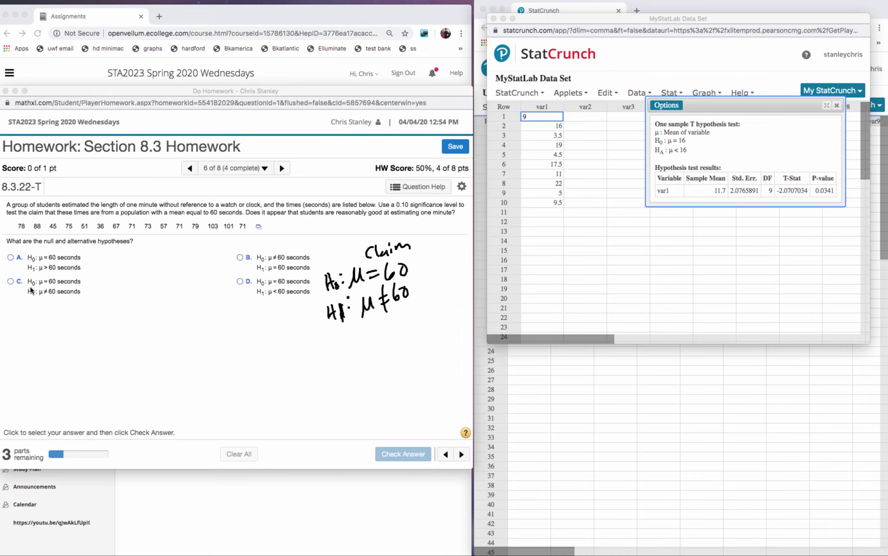
Step: Submit option C, H0: μ = 60 seconds and H1: μ ≠ 60 seconds, and dismiss the feedback
{"action": "left_click", "coordinate": [12, 282]}
{"action": "left_click", "coordinate": [403, 454]}
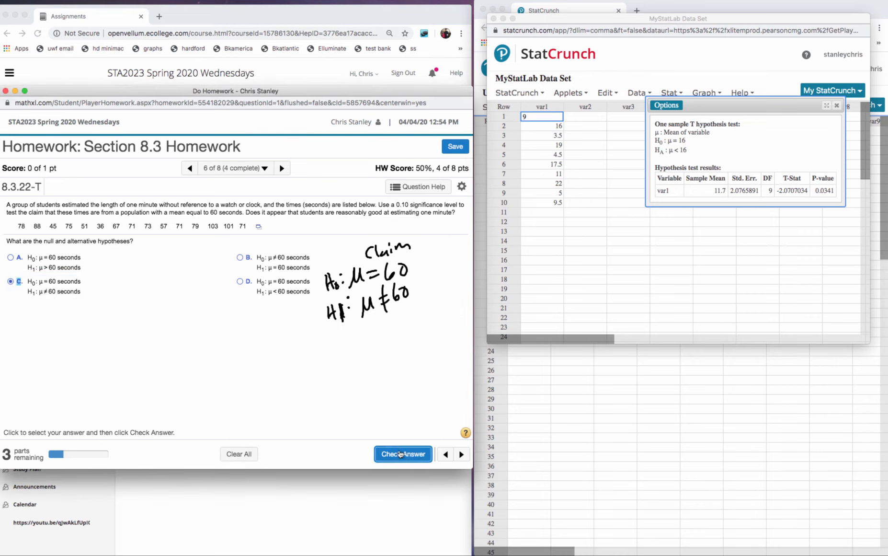
{"action": "left_click", "coordinate": [236, 336]}
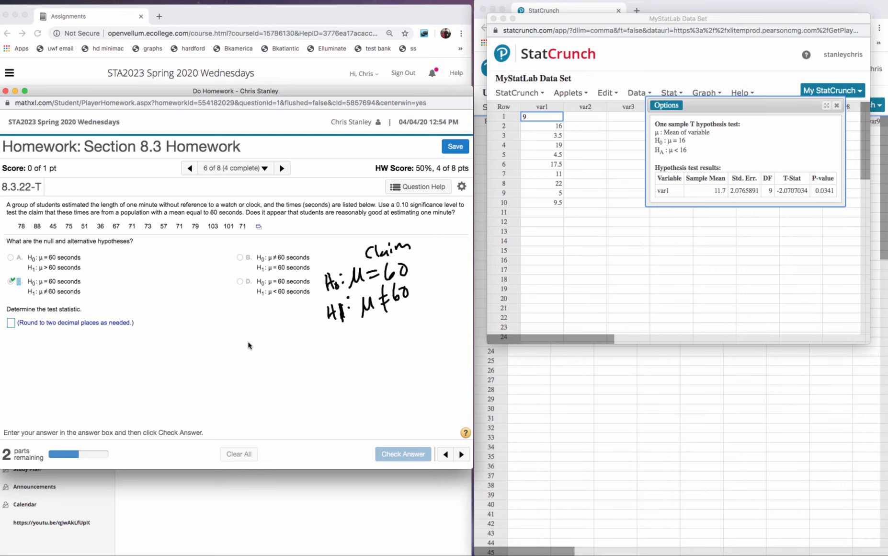
{"action": "left_click", "coordinate": [835, 109]}
{"action": "left_click", "coordinate": [836, 105]}
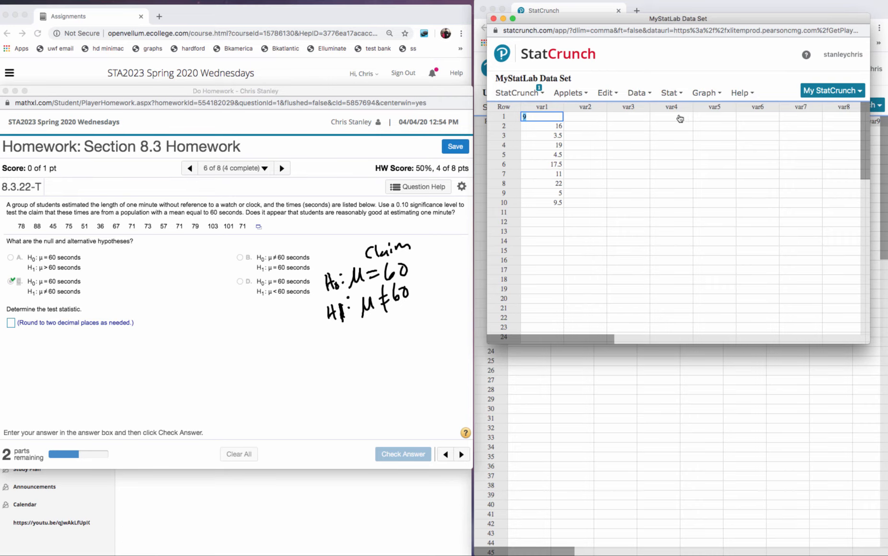
{"action": "left_click", "coordinate": [638, 93]}
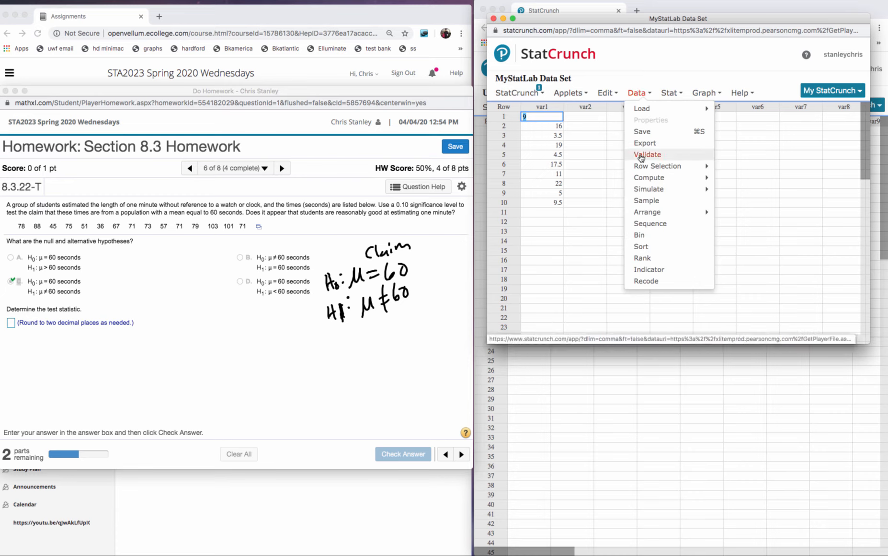
{"action": "left_click", "coordinate": [673, 93]}
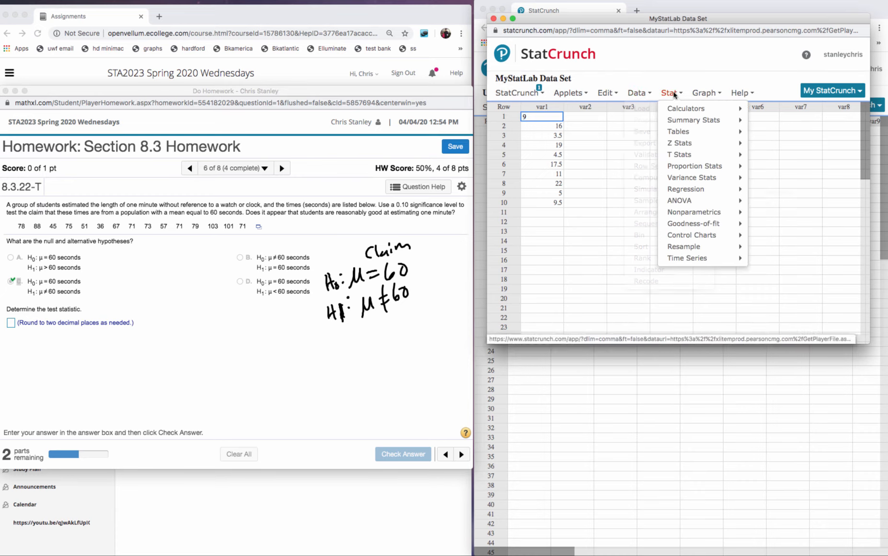
{"action": "mouse_move", "coordinate": [682, 158]}
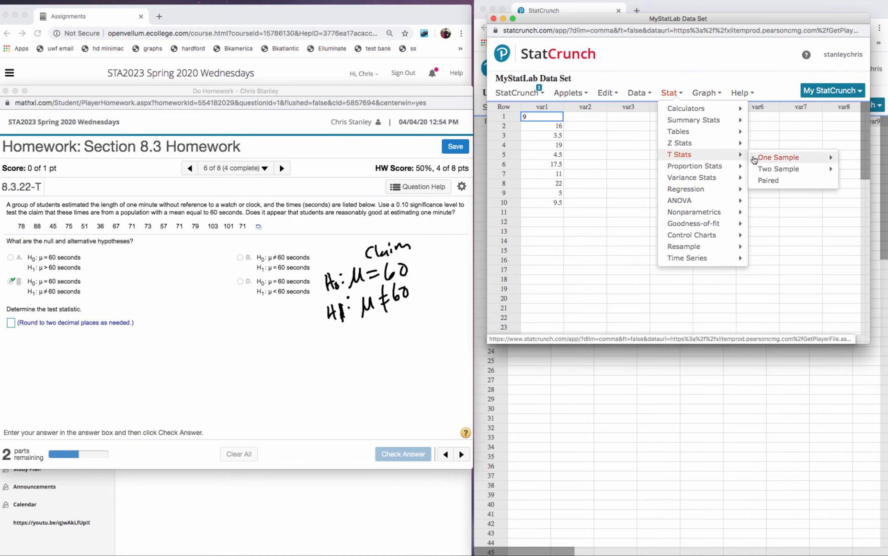
{"action": "mouse_move", "coordinate": [777, 159]}
{"action": "left_click", "coordinate": [721, 164]}
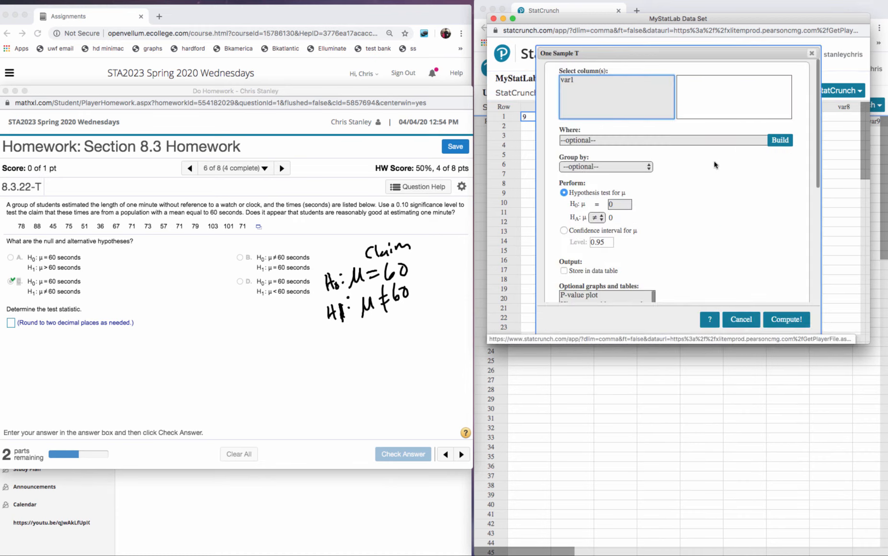
{"action": "left_click", "coordinate": [811, 53]}
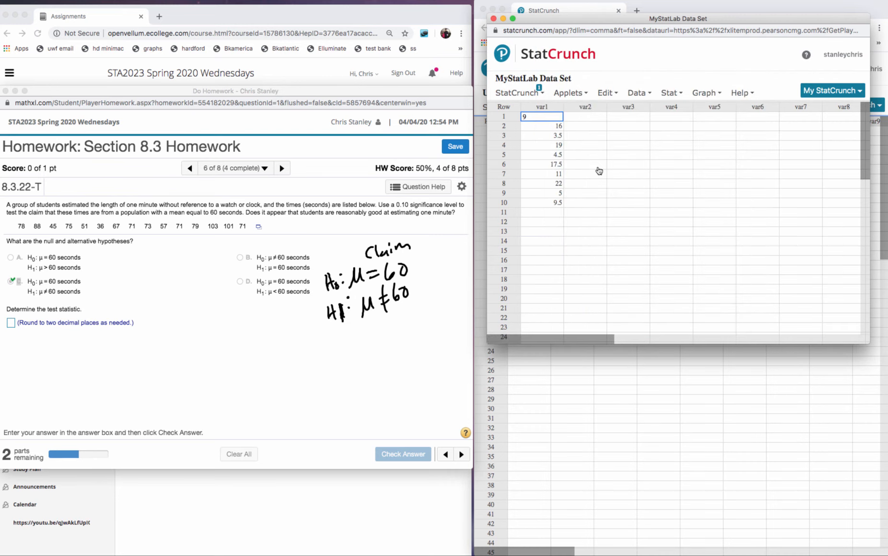
Step: Open the question's list of student time estimates as a new data set in StatCrunch
{"action": "left_click", "coordinate": [259, 228]}
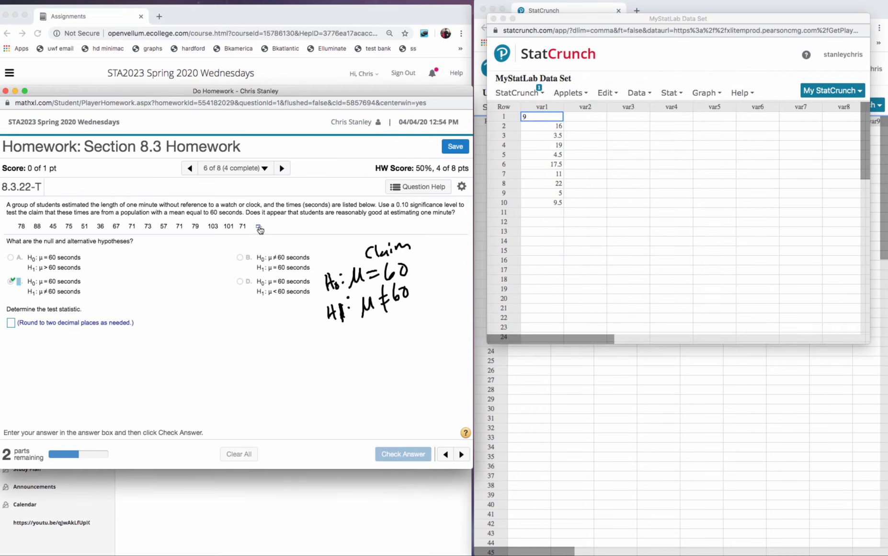
{"action": "left_click", "coordinate": [259, 227]}
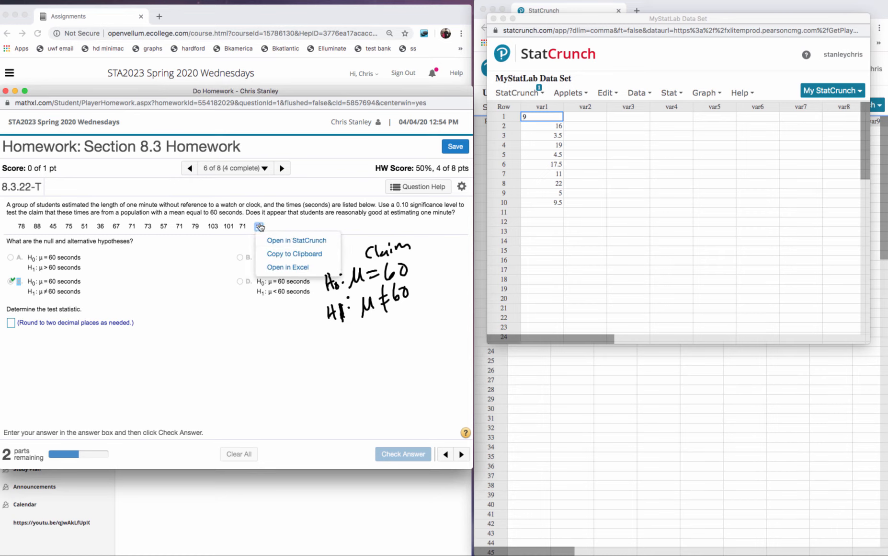
{"action": "left_click", "coordinate": [272, 241]}
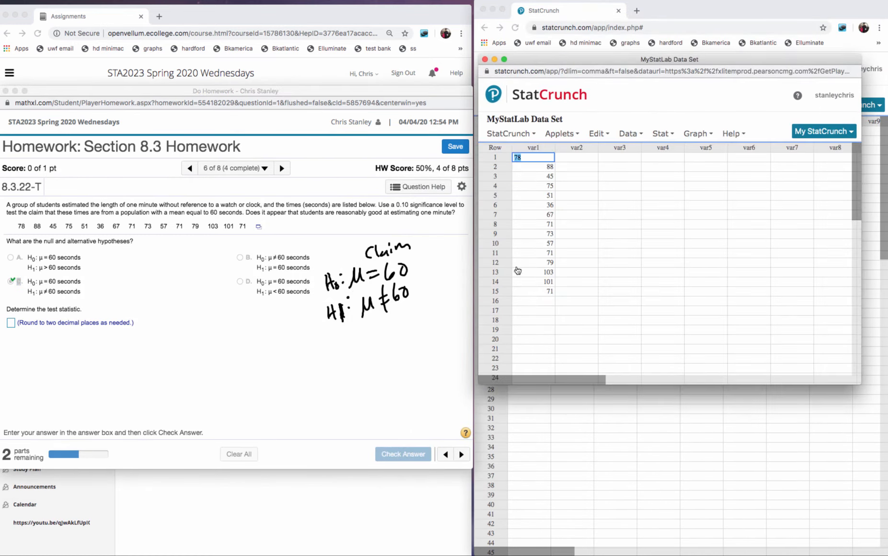
Step: Run a one-sample T hypothesis test with data on var1, using H0: μ = 60 and HA: μ ≠ 60
{"action": "left_click", "coordinate": [665, 139]}
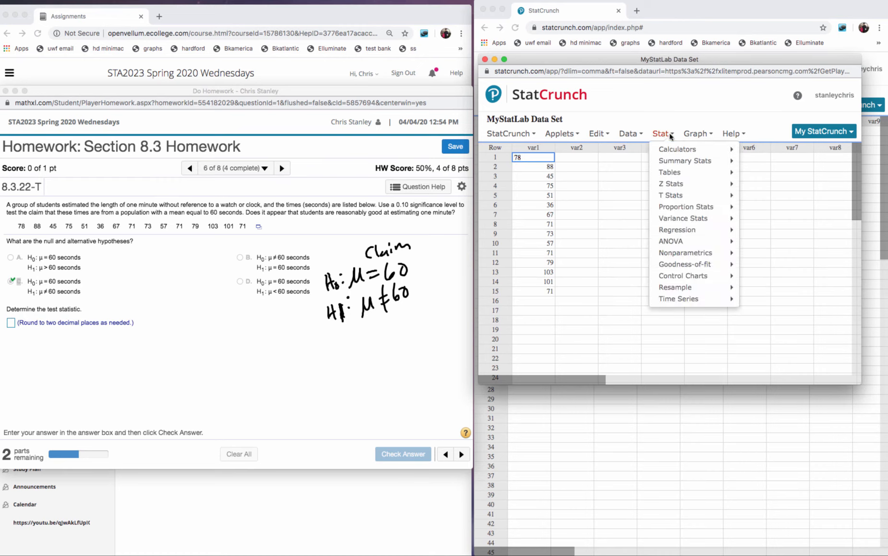
{"action": "mouse_move", "coordinate": [670, 200]}
{"action": "mouse_move", "coordinate": [765, 199]}
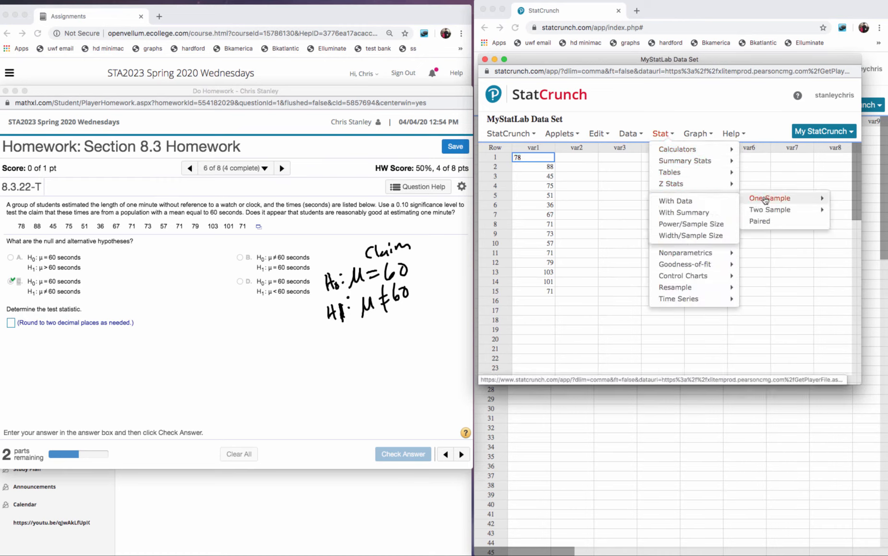
{"action": "left_click", "coordinate": [680, 202]}
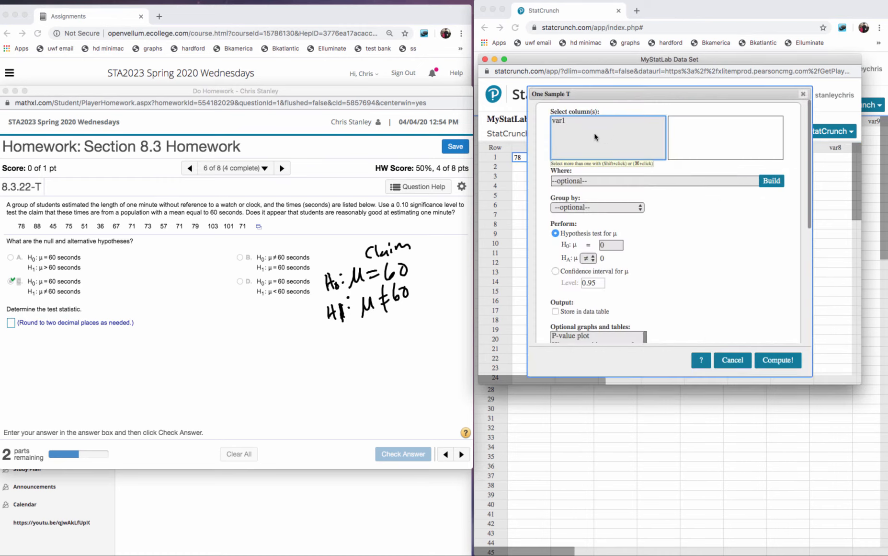
{"action": "left_click", "coordinate": [562, 122]}
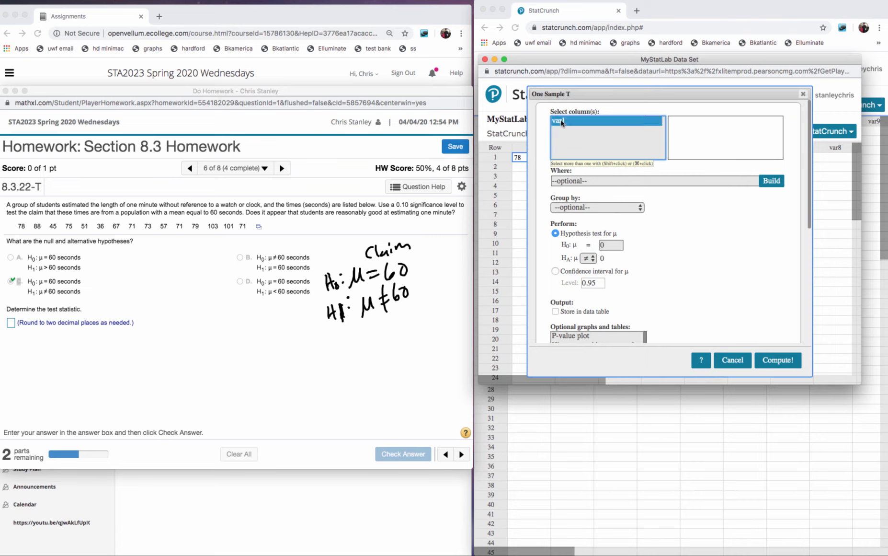
{"action": "left_click", "coordinate": [611, 245]}
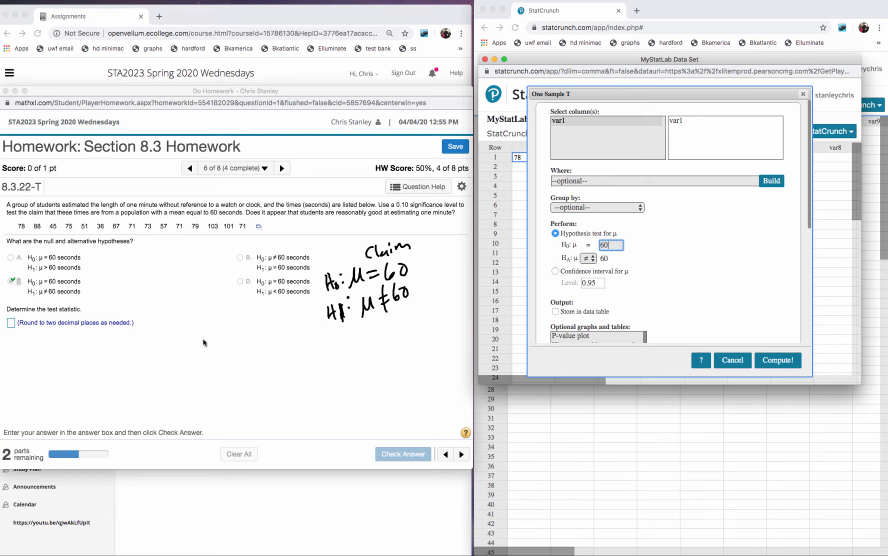
{"action": "left_click", "coordinate": [790, 360]}
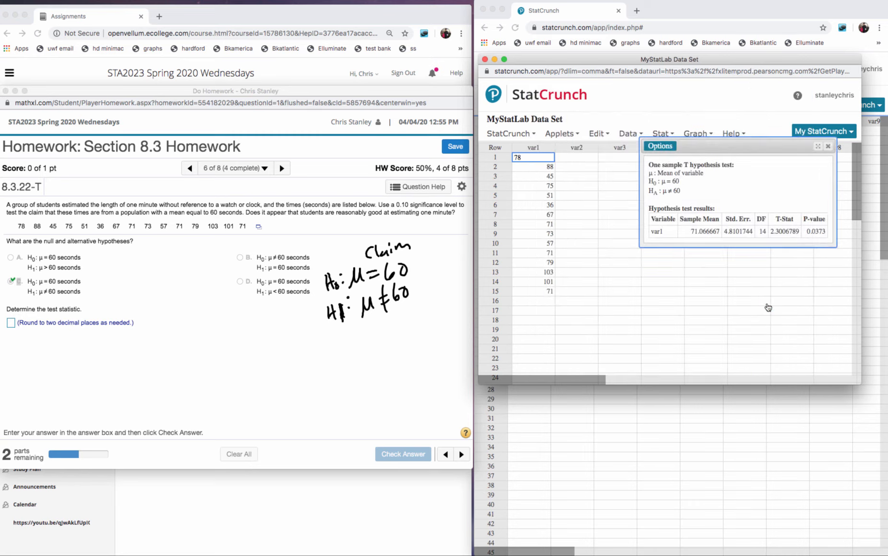
Step: Submit 2.3 as the test statistic and dismiss the feedback
{"action": "left_click", "coordinate": [13, 323]}
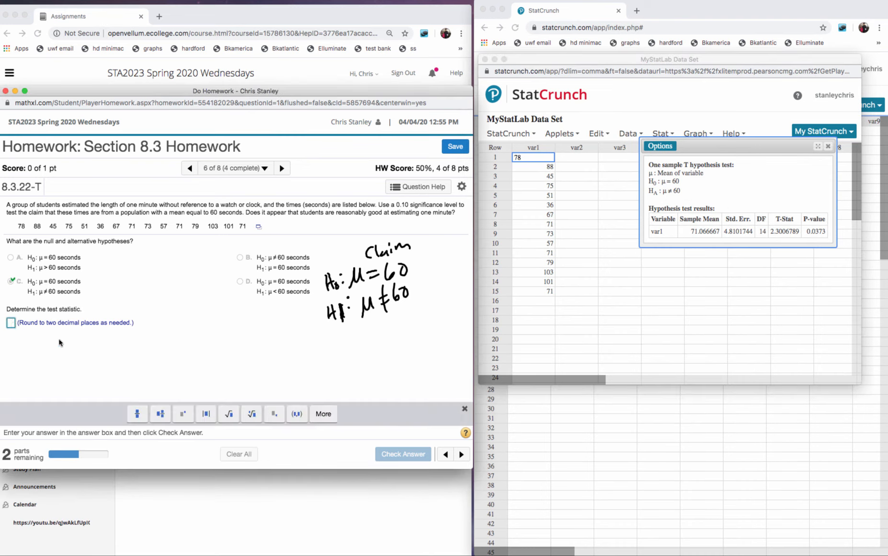
{"action": "type", "text": "2.3"}
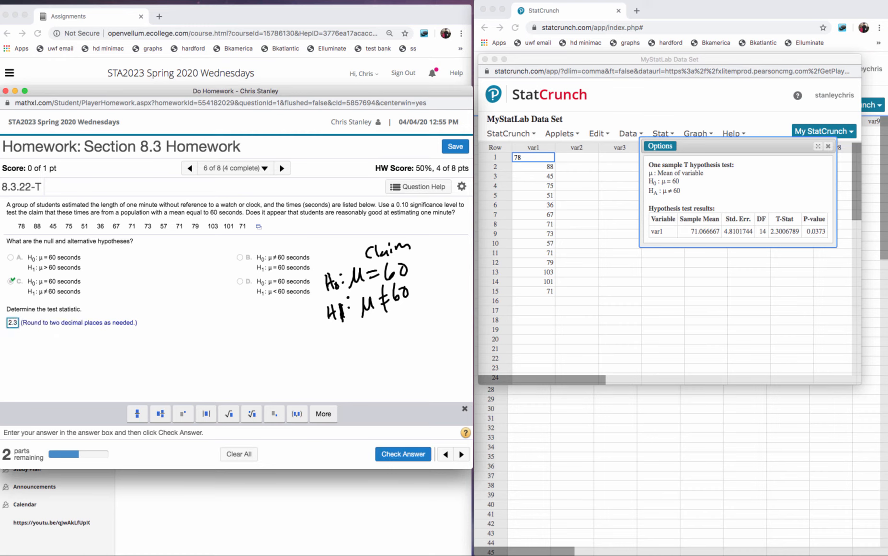
{"action": "left_click", "coordinate": [402, 454]}
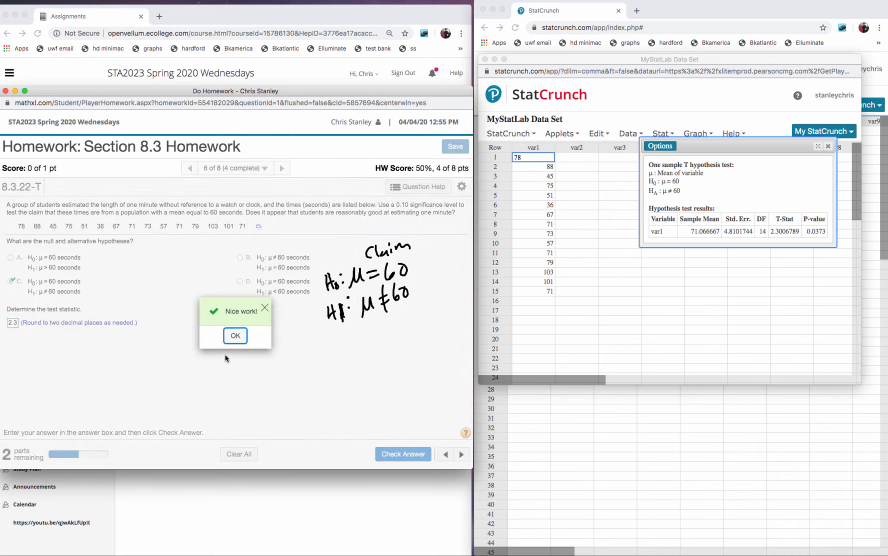
{"action": "left_click", "coordinate": [236, 337]}
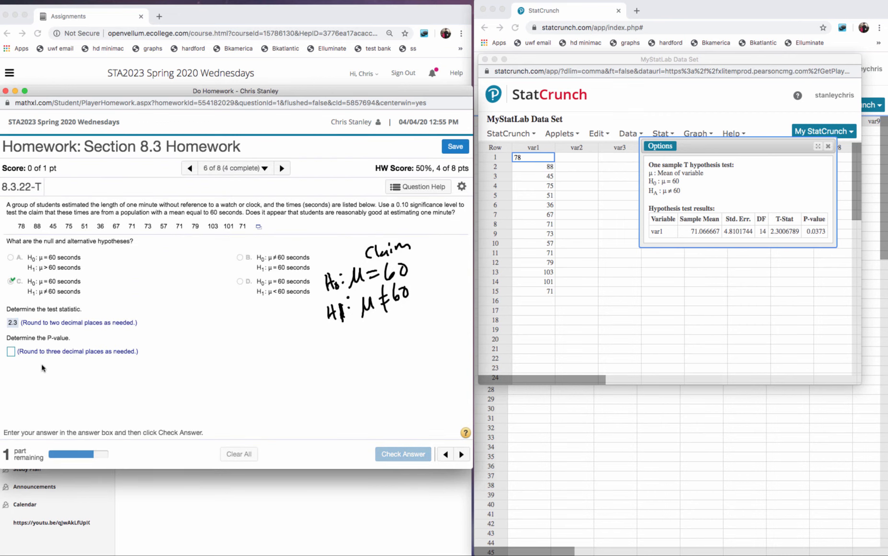
Step: Submit 0.037 as the P-value and dismiss the feedback
{"action": "left_click", "coordinate": [10, 352]}
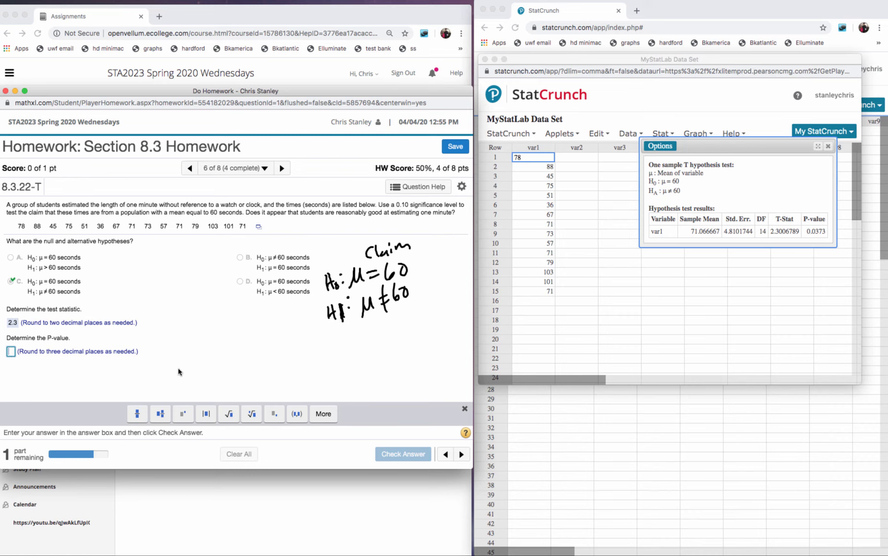
{"action": "type", "text": "0.03"}
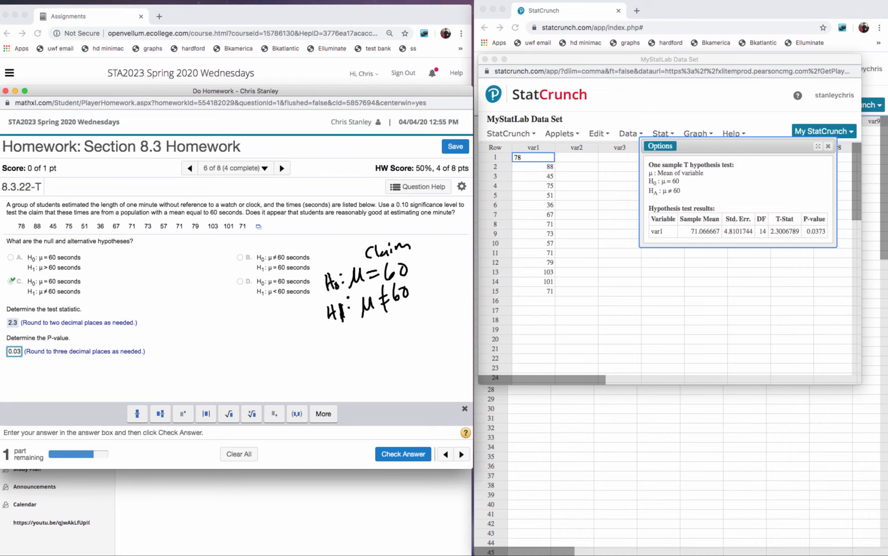
{"action": "type", "text": "7"}
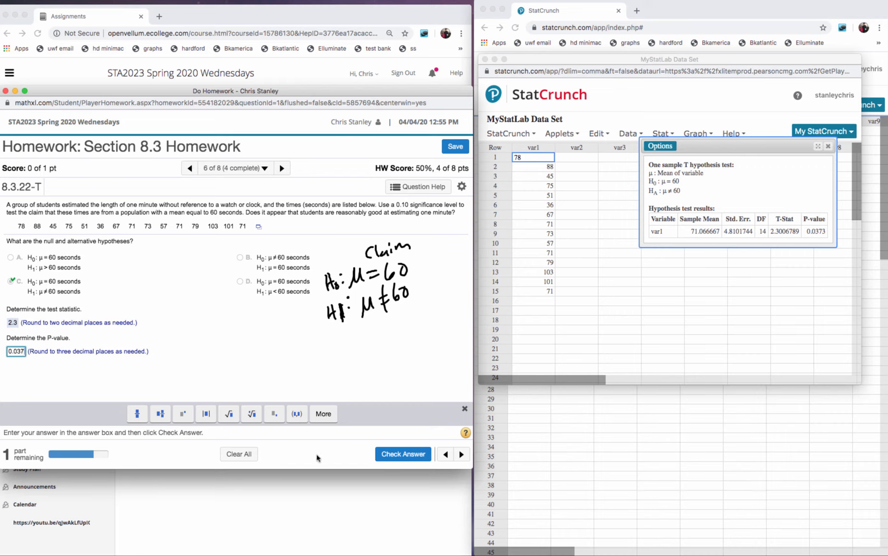
{"action": "left_click", "coordinate": [405, 456]}
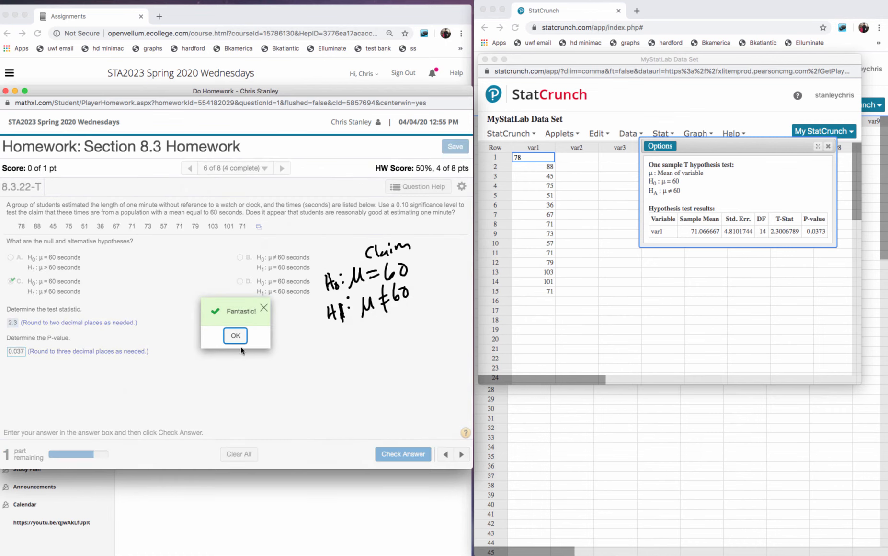
{"action": "left_click", "coordinate": [236, 336]}
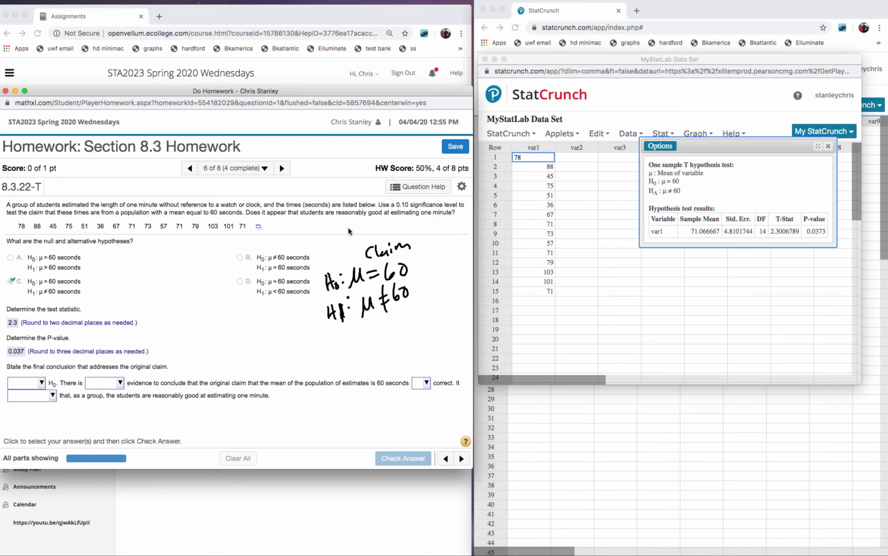
Step: Choose "Reject" for H0 in the conclusion, then cross out the handwritten H0 and circle H1: μ ≠ 60 with an arrow pointing at it
{"action": "left_click", "coordinate": [42, 382]}
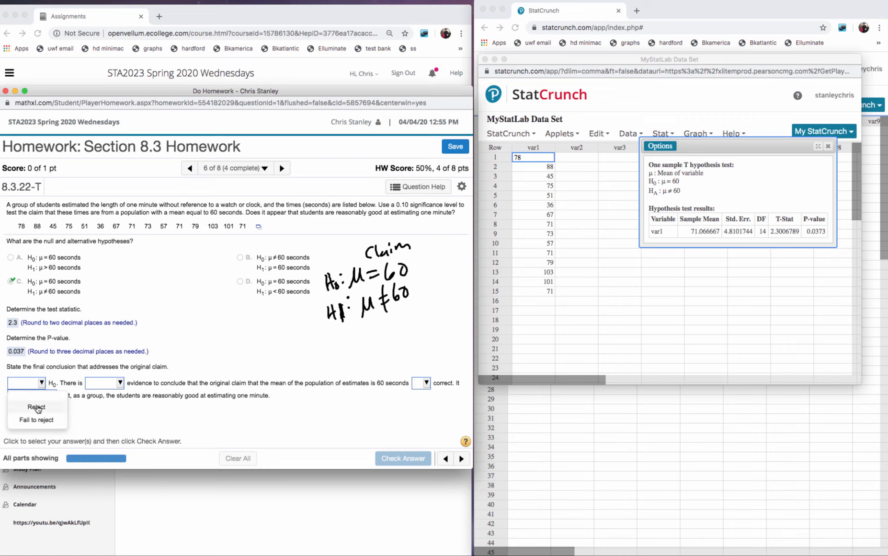
{"action": "left_click", "coordinate": [39, 407]}
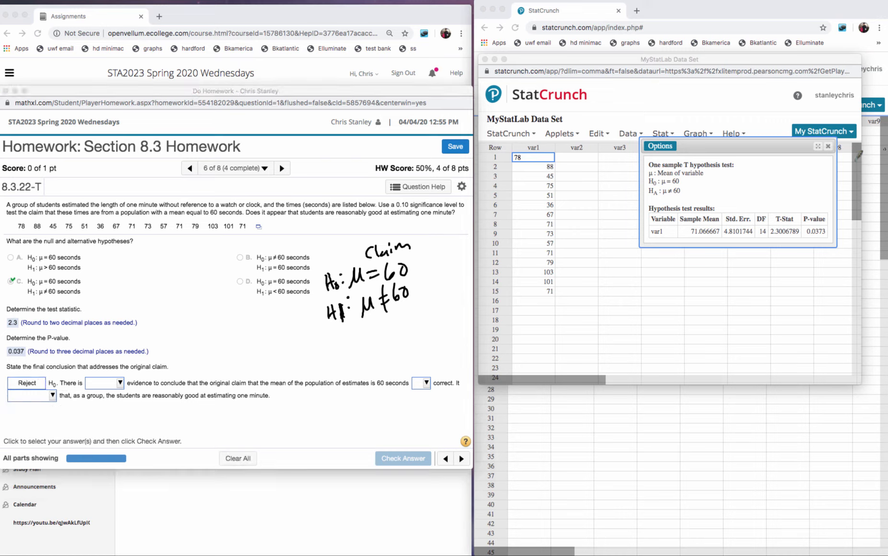
{"action": "mouse_move", "coordinate": [426, 256]}
{"action": "left_mouse_down"}
{"action": "mouse_move", "coordinate": [383, 273]}
{"action": "mouse_move", "coordinate": [328, 275]}
{"action": "mouse_move", "coordinate": [342, 273]}
{"action": "left_mouse_up"}
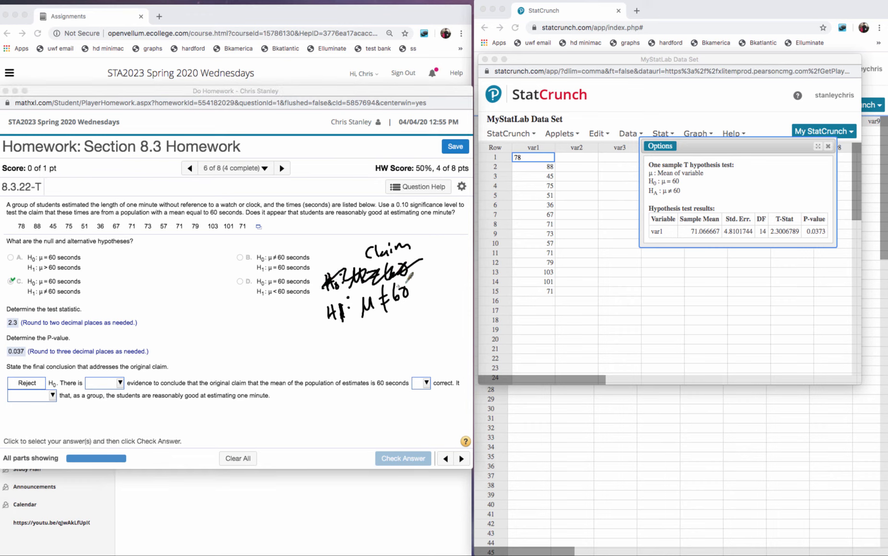
{"action": "mouse_move", "coordinate": [404, 272]}
{"action": "left_mouse_down"}
{"action": "mouse_move", "coordinate": [338, 297]}
{"action": "mouse_move", "coordinate": [427, 279]}
{"action": "mouse_move", "coordinate": [412, 271]}
{"action": "left_mouse_up"}
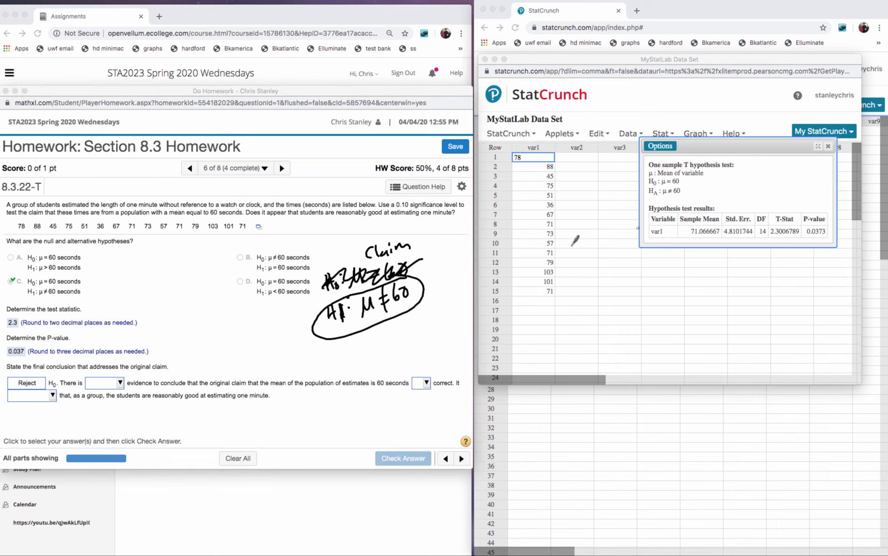
{"action": "left_click_drag", "start_coordinate": [405, 314], "coordinate": [418, 338]}
Step: Finish the conclusion with "sufficient" evidence, "is not" correct and "does not appear", and submit it to continue to the next question
{"action": "left_click", "coordinate": [124, 390]}
{"action": "left_click", "coordinate": [121, 387]}
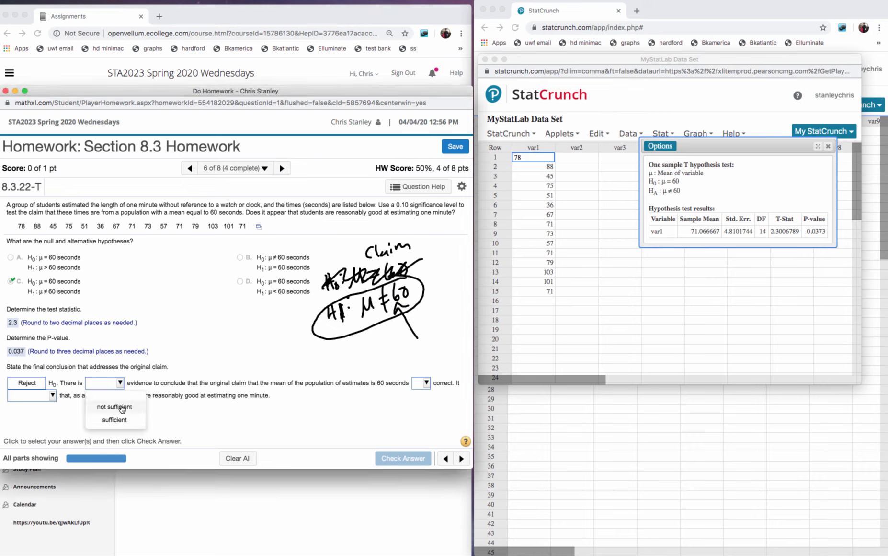
{"action": "left_click", "coordinate": [120, 421]}
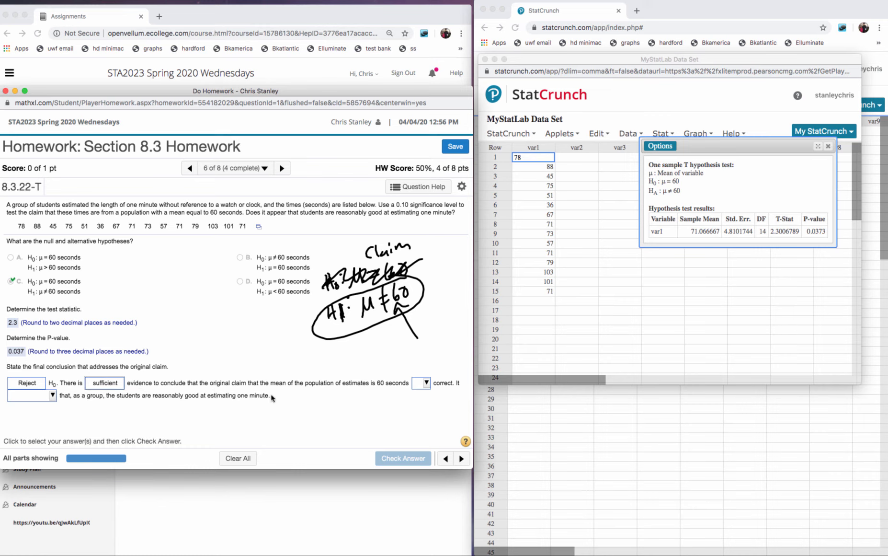
{"action": "left_click", "coordinate": [426, 383]}
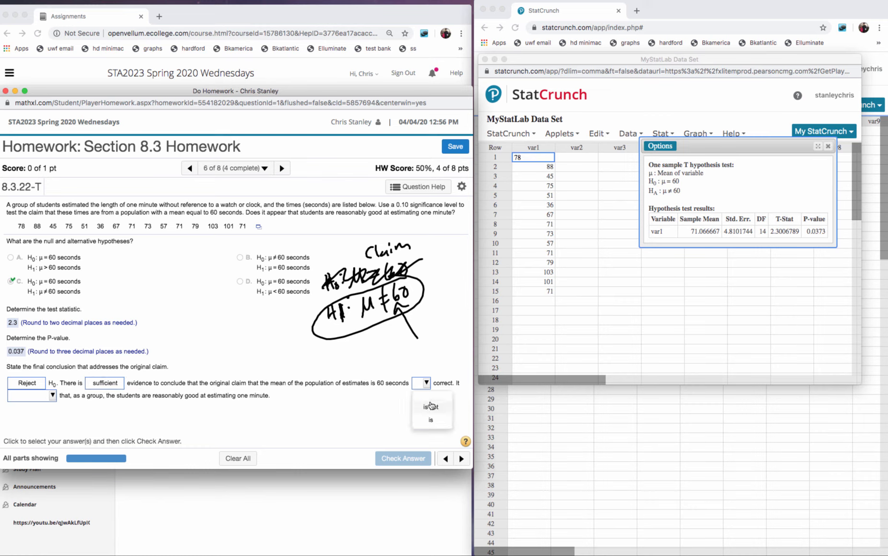
{"action": "left_click", "coordinate": [430, 406]}
{"action": "left_click", "coordinate": [50, 397]}
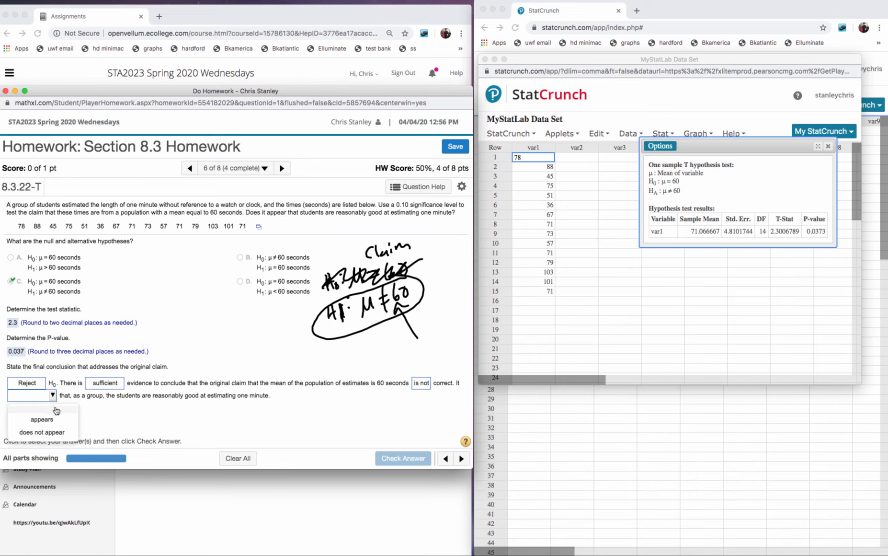
{"action": "left_click", "coordinate": [53, 432]}
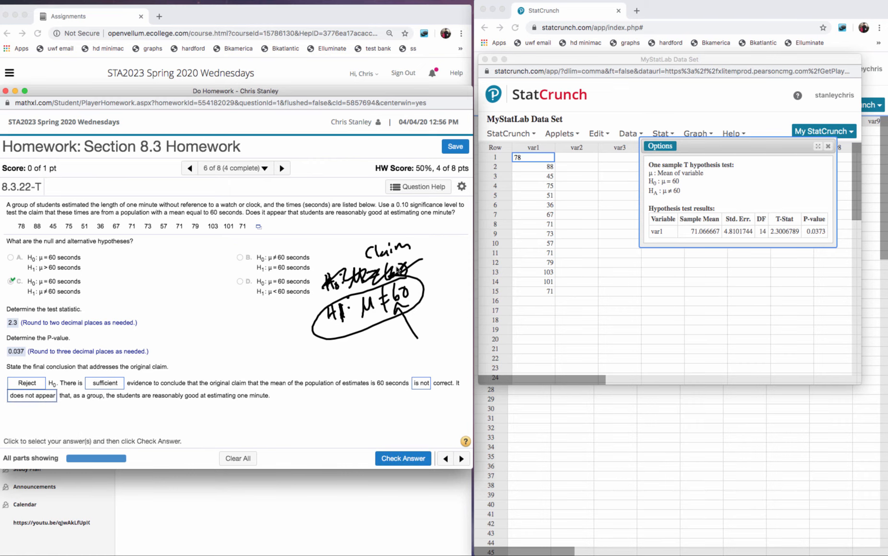
{"action": "left_click", "coordinate": [400, 458]}
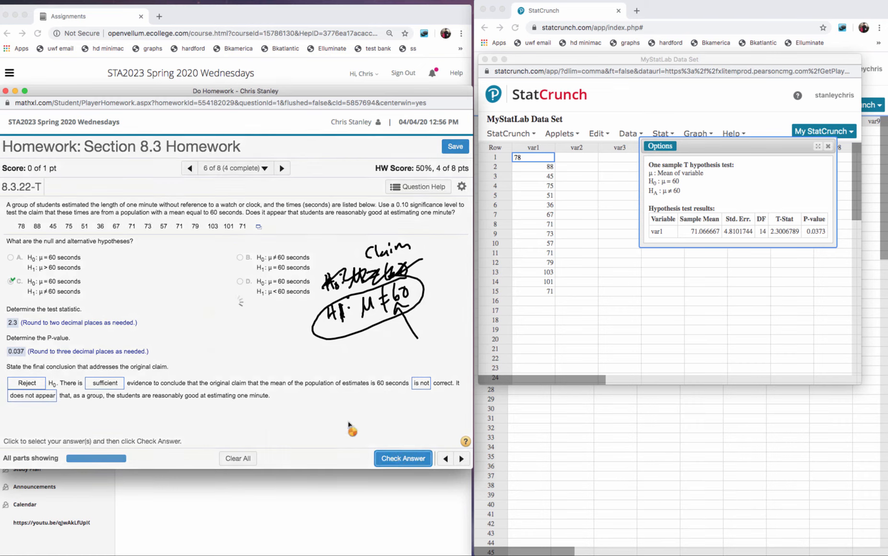
{"action": "left_click", "coordinate": [241, 337]}
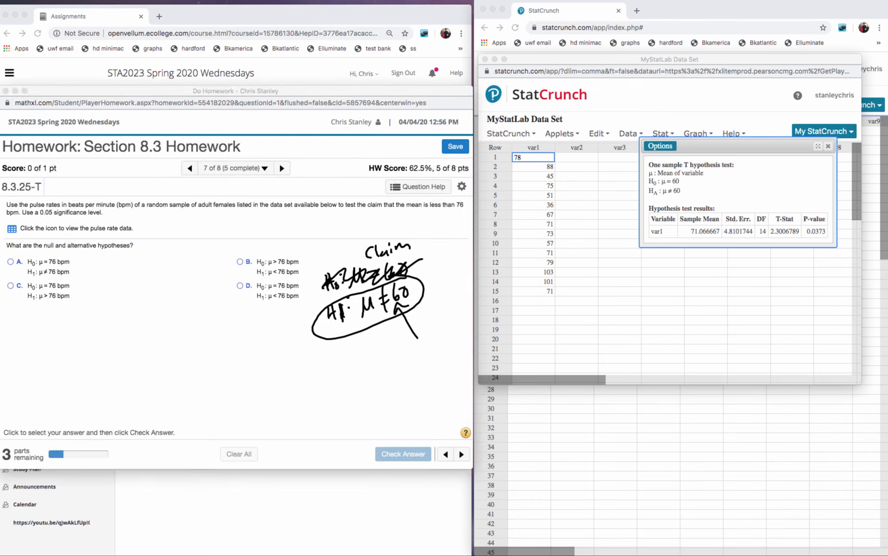
Step: Clear the handwritten notes and submit the hypotheses H0: μ = 76 bpm, H1: μ < 76 bpm, dismissing the feedback
{"action": "key", "text": "Escape"}
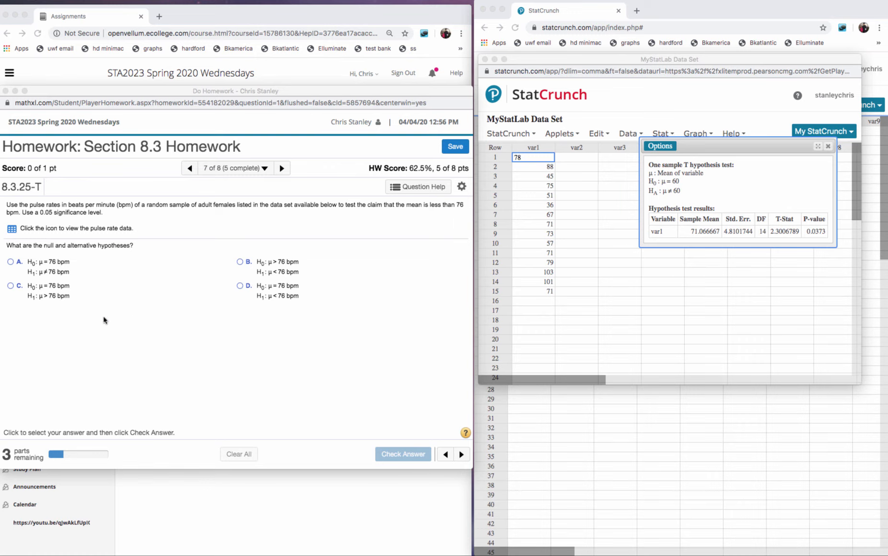
{"action": "left_click", "coordinate": [241, 288]}
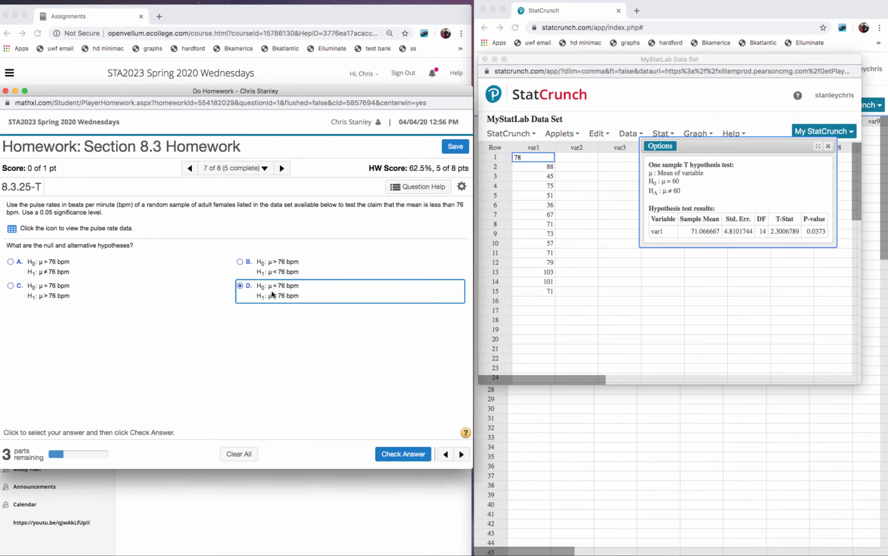
{"action": "left_click", "coordinate": [403, 454]}
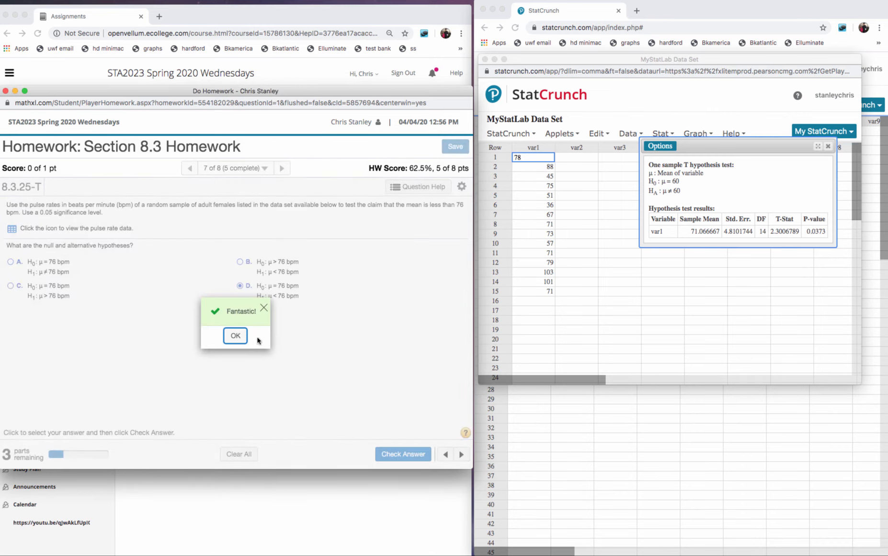
{"action": "left_click", "coordinate": [233, 336]}
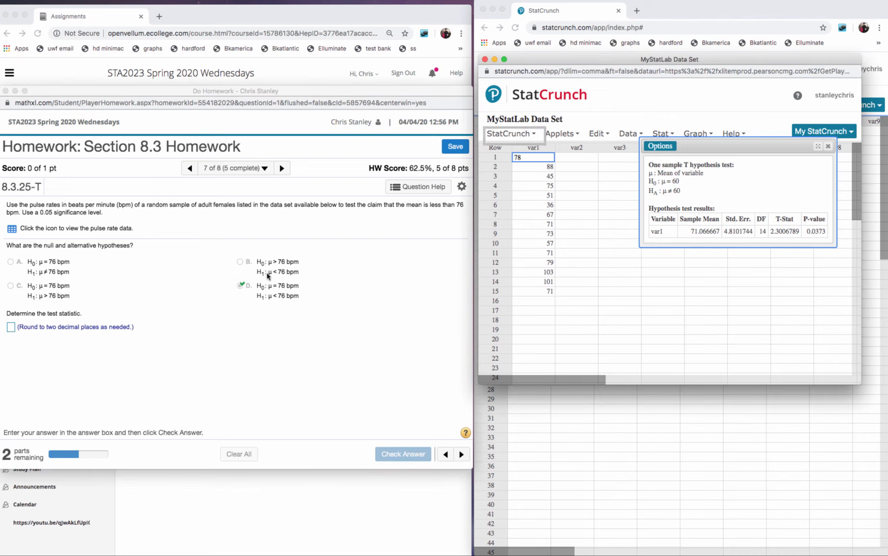
Step: Close the old T-test results, load the question's pulse rate data into StatCrunch and close the data table popup
{"action": "left_click", "coordinate": [828, 145]}
{"action": "left_click", "coordinate": [12, 229]}
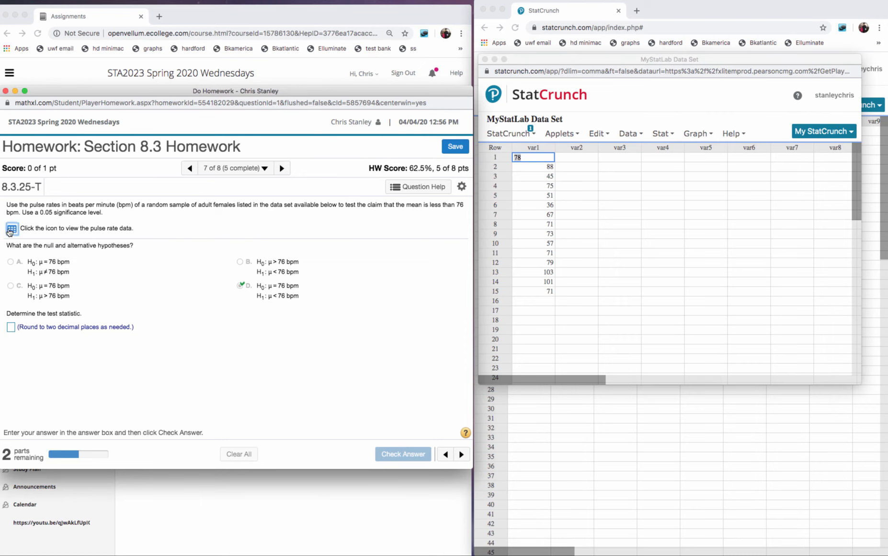
{"action": "left_click", "coordinate": [290, 233]}
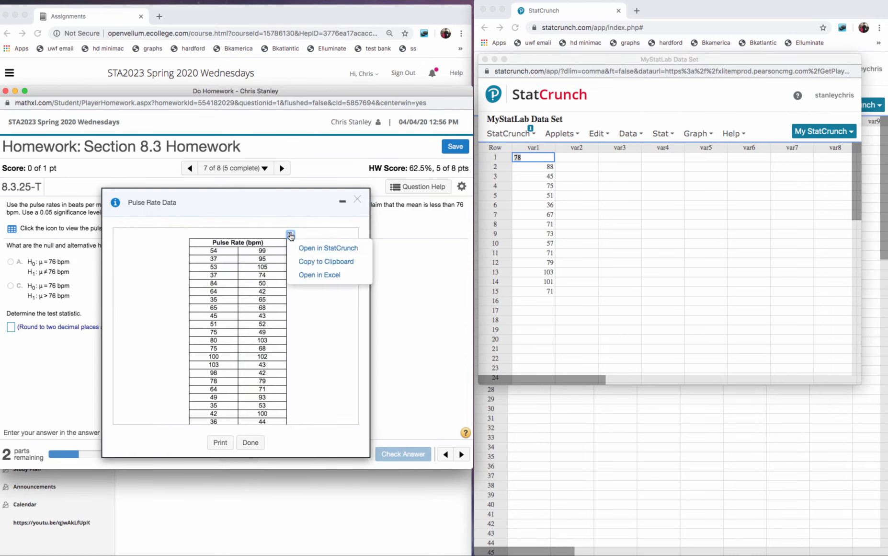
{"action": "left_click", "coordinate": [305, 248]}
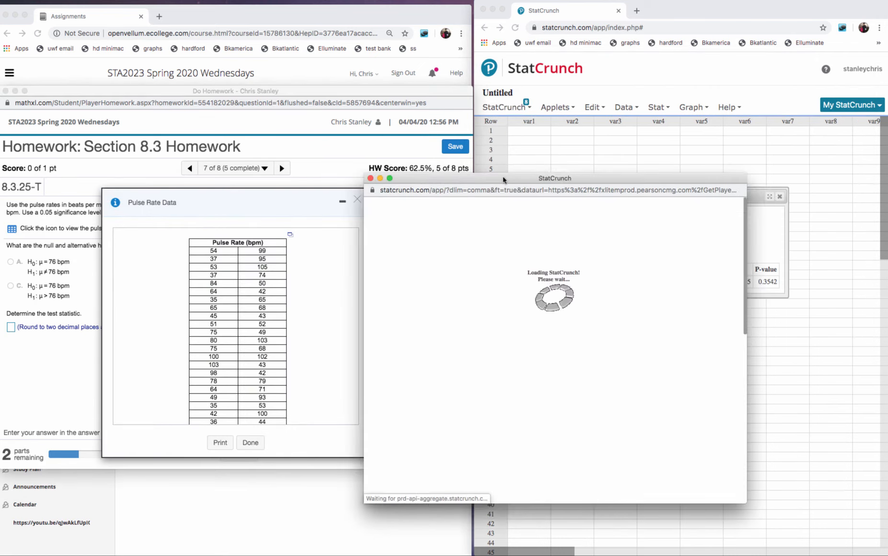
{"action": "left_click", "coordinate": [357, 199]}
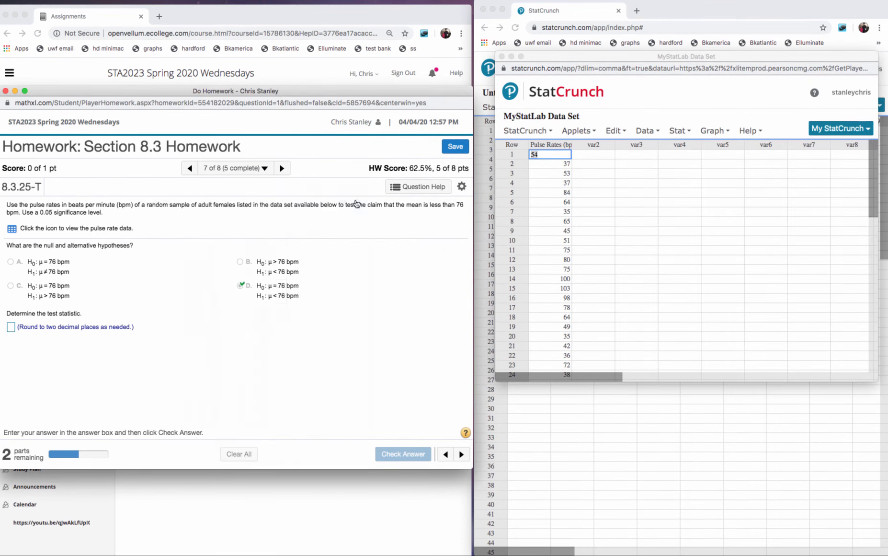
Step: Set up a one-sample T test with data on the Pulse Rates (bpm) column
{"action": "left_click", "coordinate": [679, 134]}
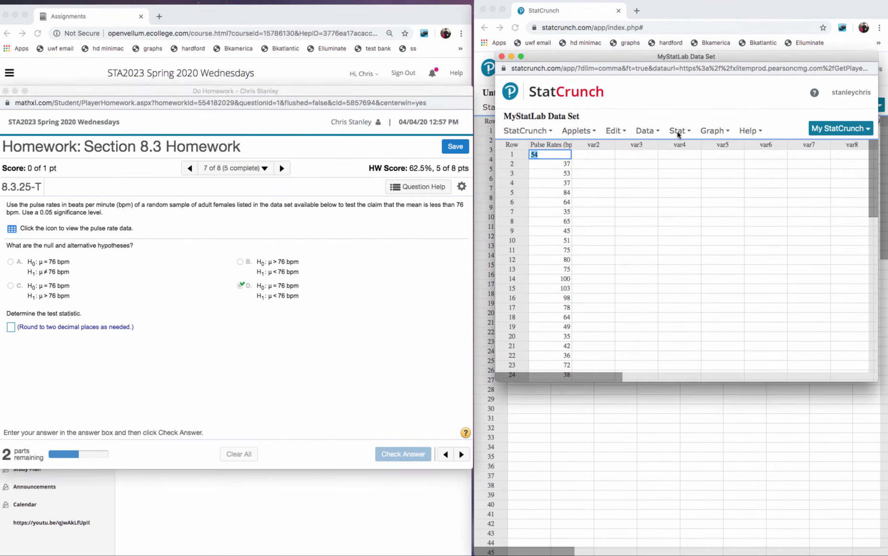
{"action": "left_click", "coordinate": [679, 135]}
{"action": "left_click", "coordinate": [679, 134]}
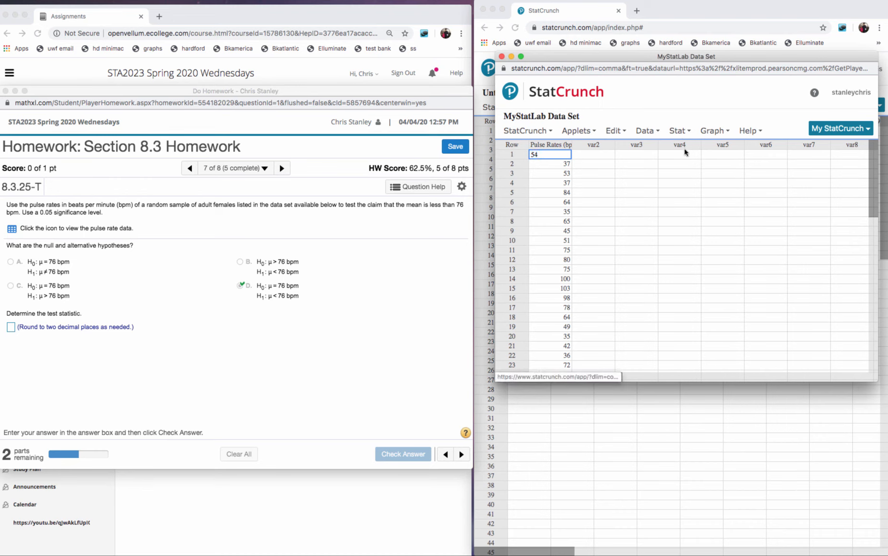
{"action": "left_click", "coordinate": [679, 132]}
{"action": "left_click", "coordinate": [679, 133]}
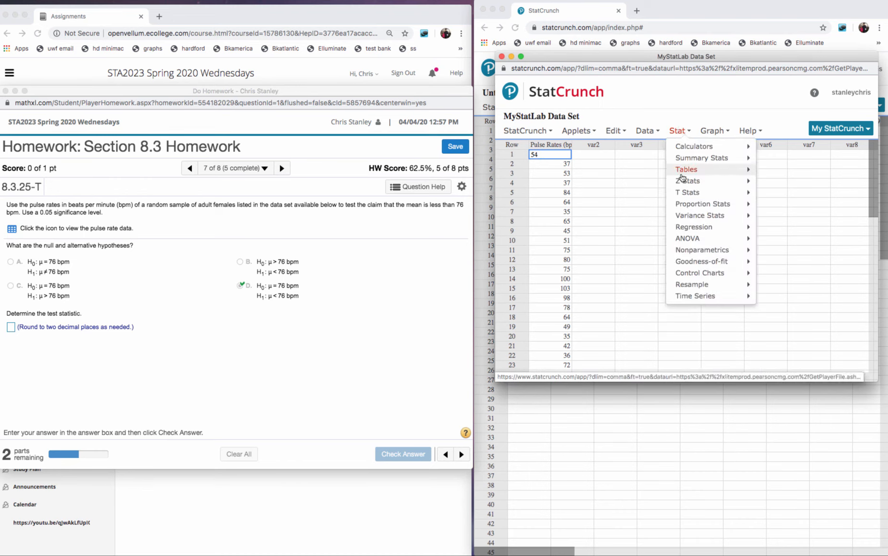
{"action": "mouse_move", "coordinate": [681, 197]}
{"action": "mouse_move", "coordinate": [779, 197]}
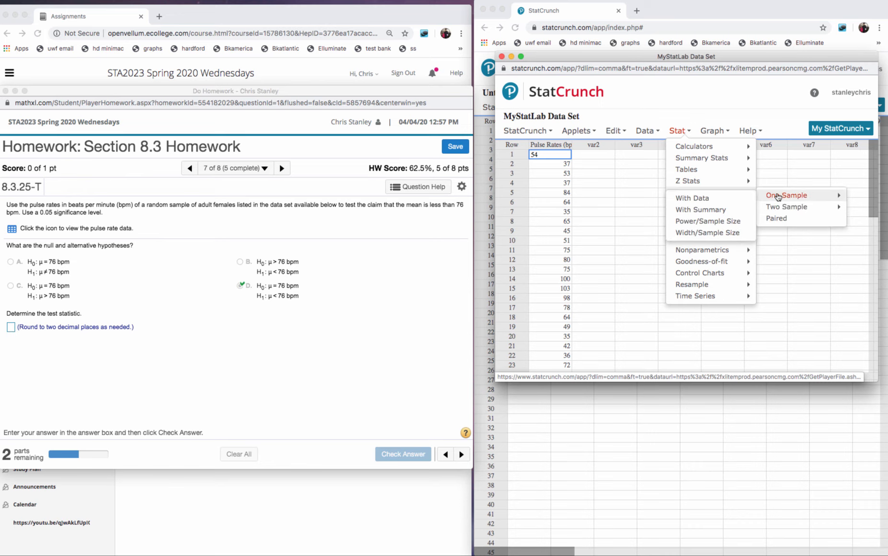
{"action": "left_click", "coordinate": [706, 198]}
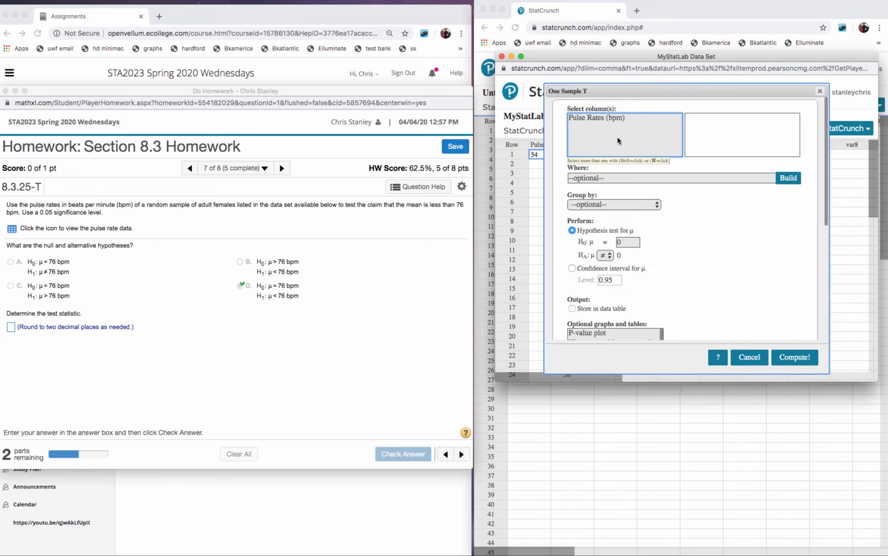
{"action": "left_click", "coordinate": [605, 119]}
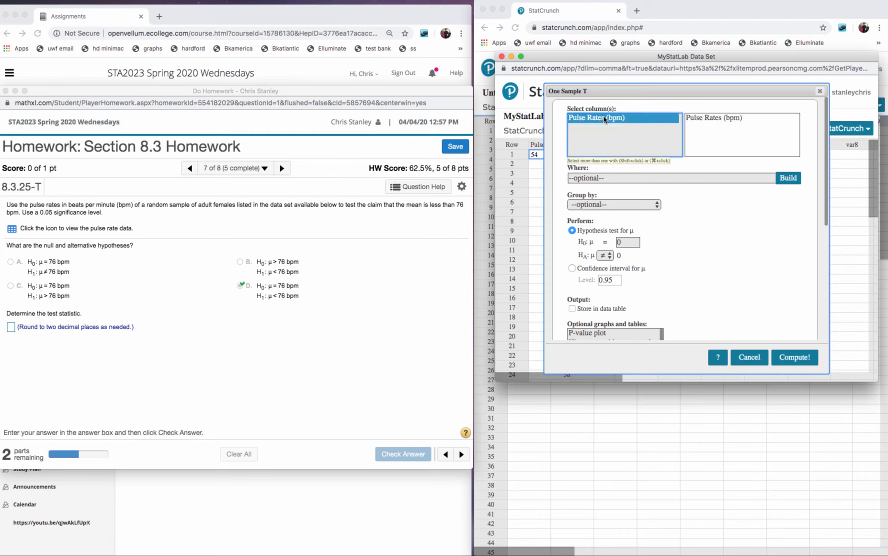
Step: Set the hypothesis test to H0: μ = 76 and HA: μ < 76, and compute the results
{"action": "double_click", "coordinate": [626, 242]}
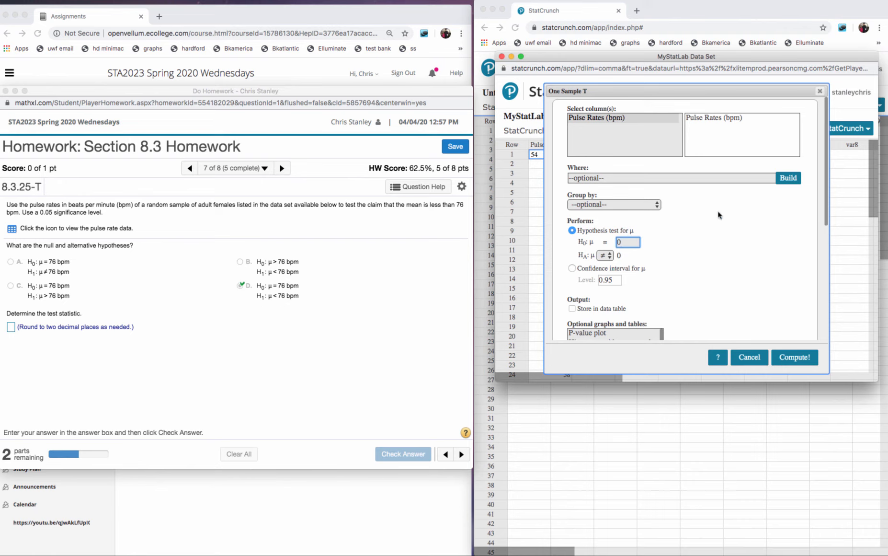
{"action": "key", "text": "BackSpace"}
{"action": "left_click", "coordinate": [606, 255]}
{"action": "scroll", "coordinate": [743, 292], "scroll_direction": "down", "scroll_amount": 3}
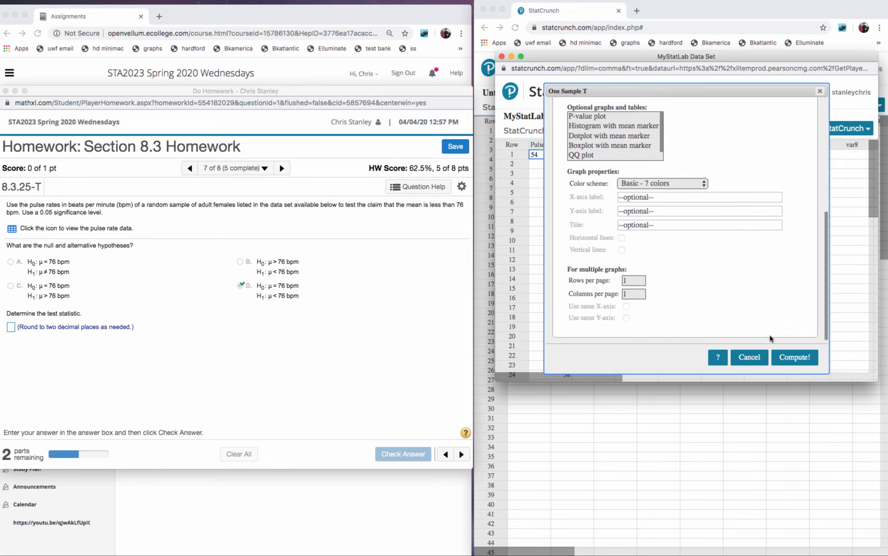
{"action": "left_click", "coordinate": [791, 356]}
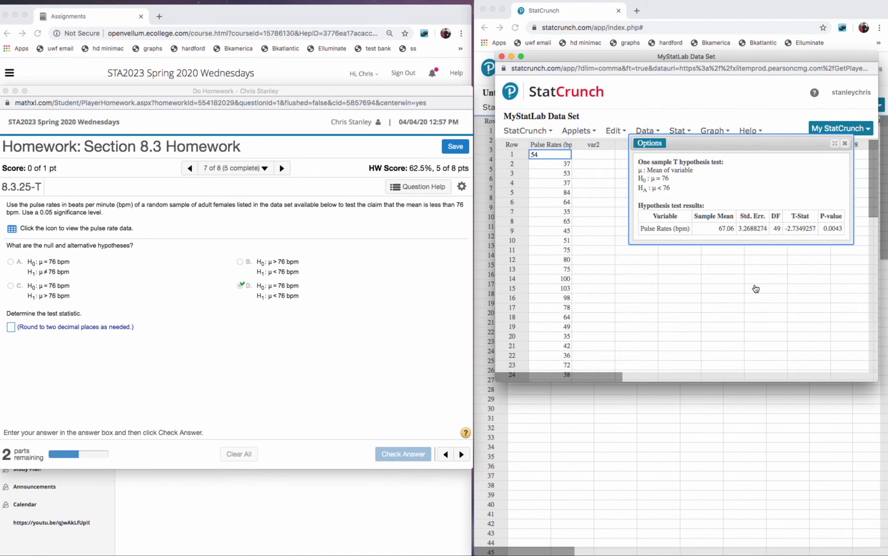
Step: Submit -2.73 as the test statistic and dismiss the feedback
{"action": "left_click", "coordinate": [11, 327]}
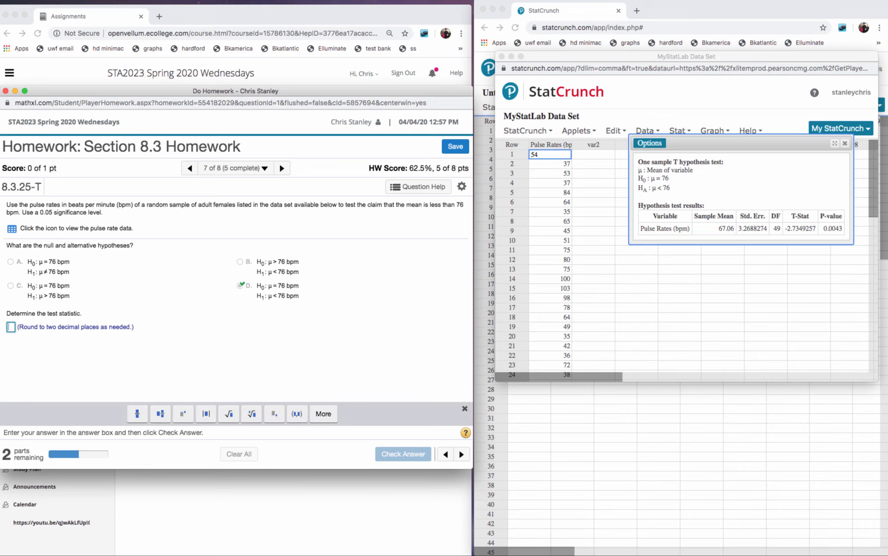
{"action": "type", "text": "-2.73"}
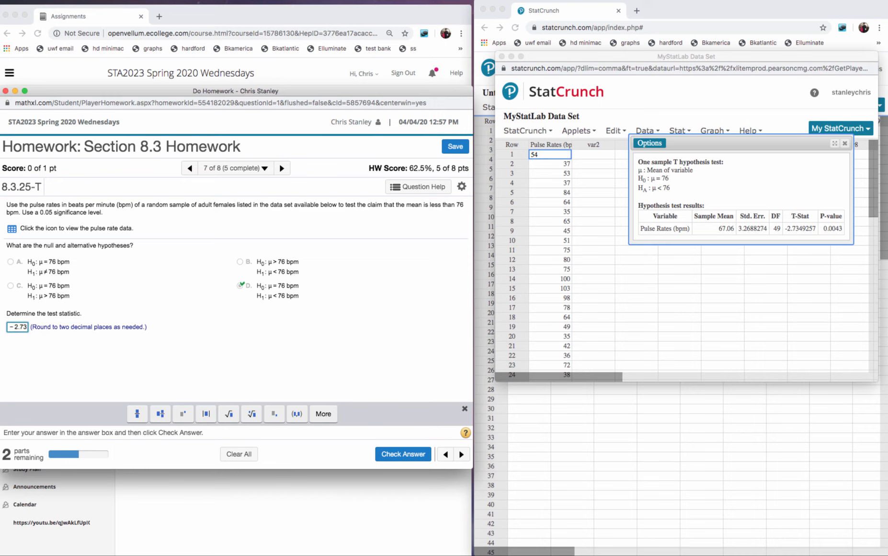
{"action": "left_click", "coordinate": [393, 454]}
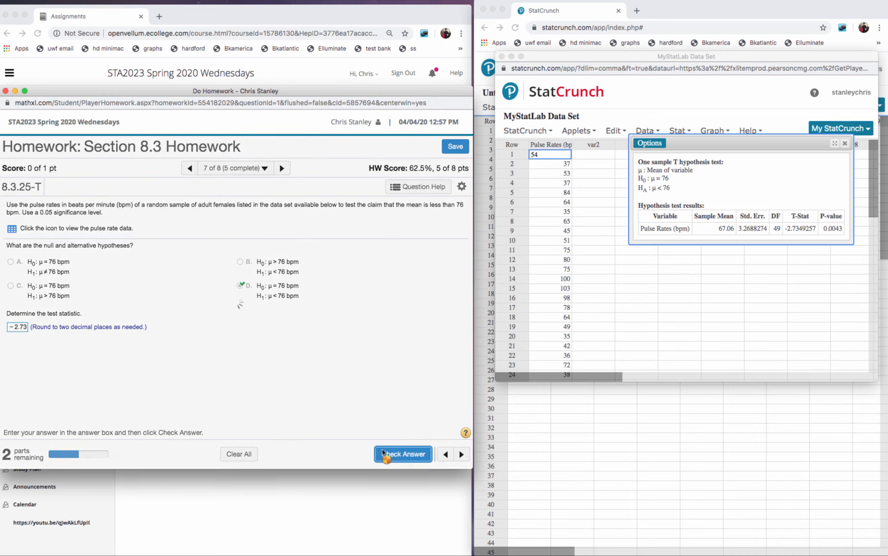
{"action": "left_click", "coordinate": [233, 336]}
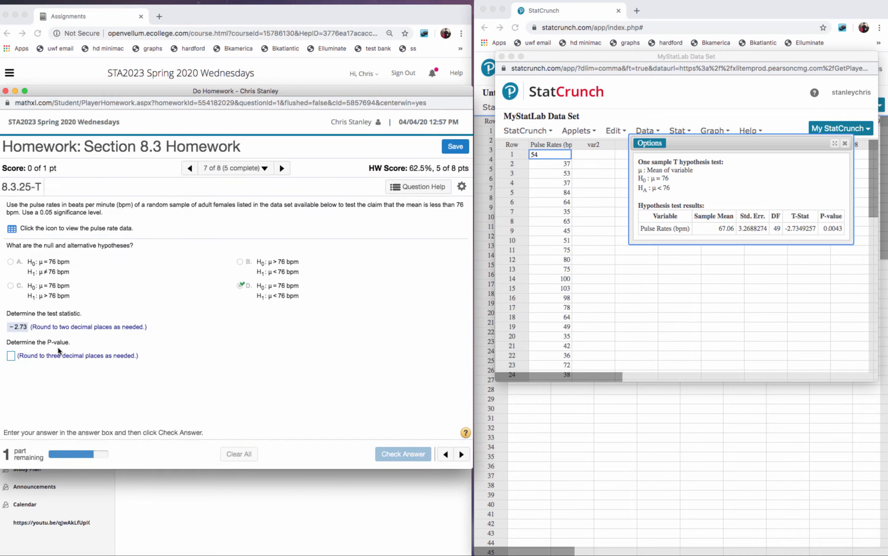
Step: Submit 0.004 as the P-value and dismiss the feedback
{"action": "left_click", "coordinate": [11, 355]}
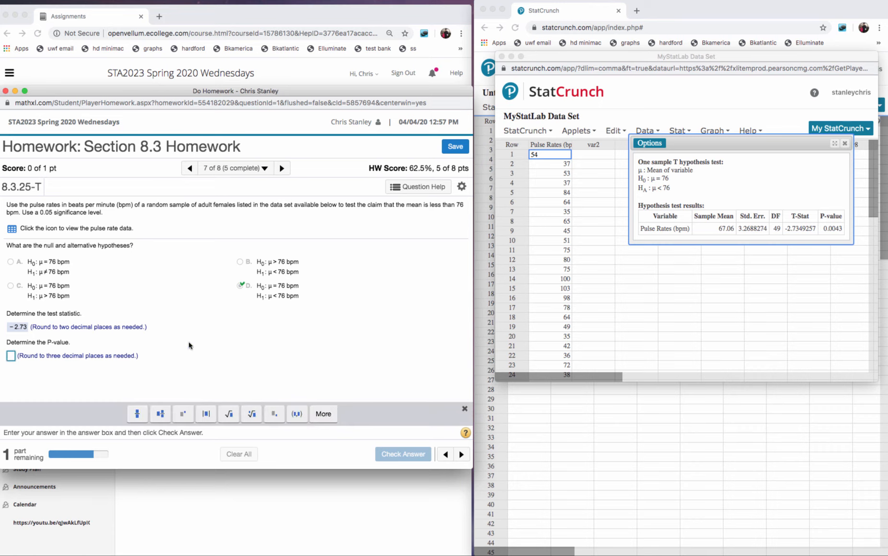
{"action": "type", "text": "0"}
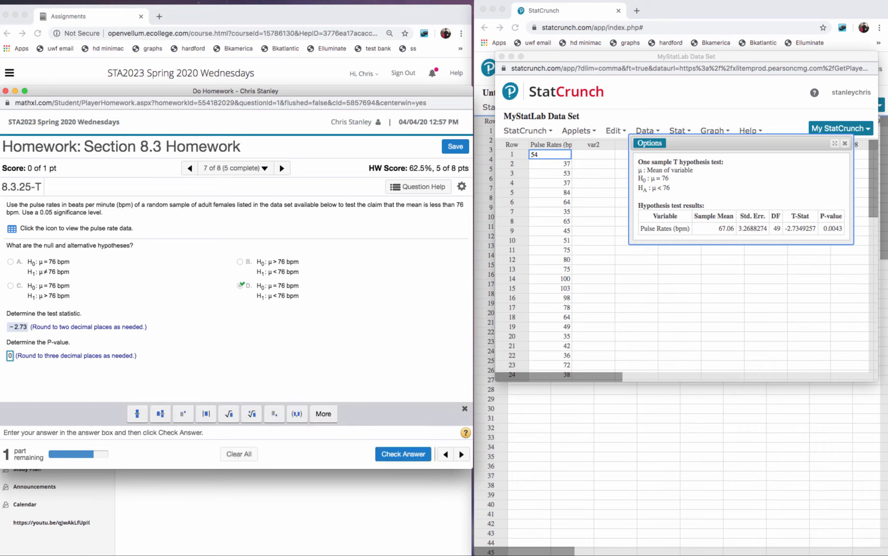
{"action": "type", "text": "..004"}
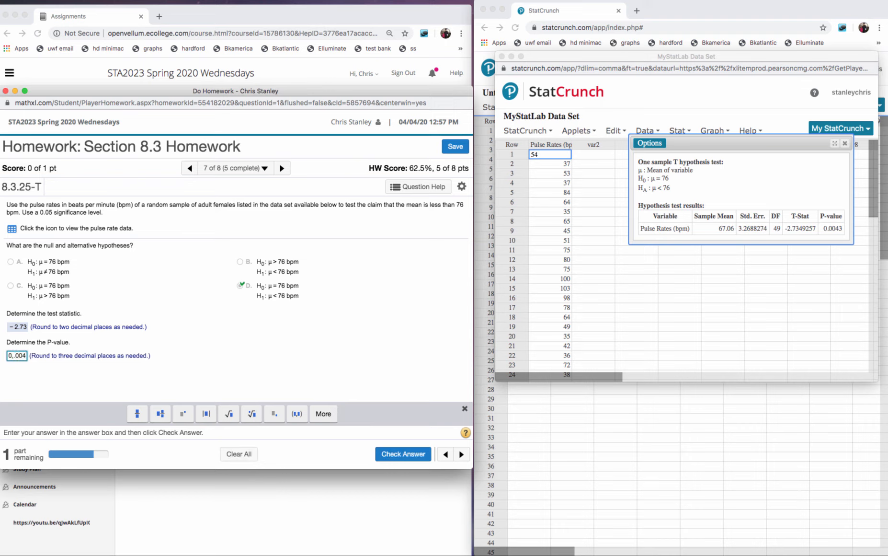
{"action": "left_click", "coordinate": [14, 355]}
{"action": "key", "text": "BackSpace"}
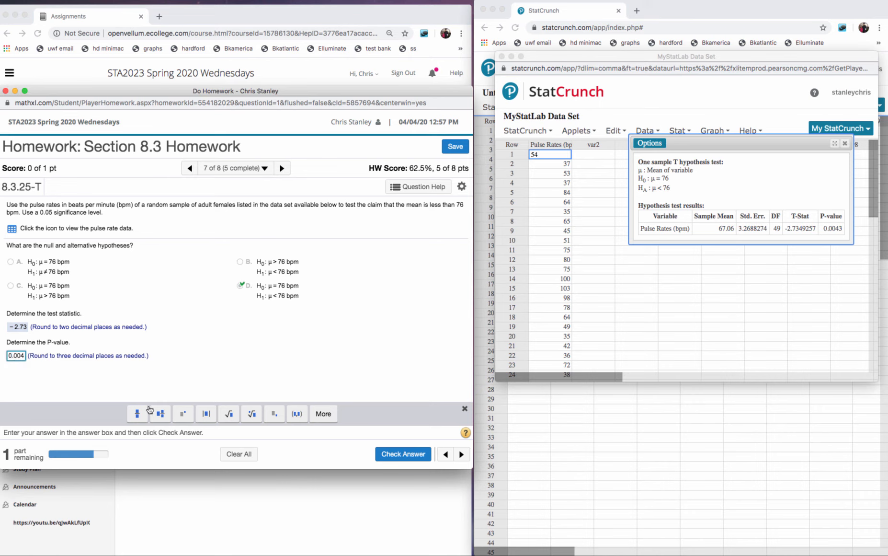
{"action": "left_click", "coordinate": [403, 453]}
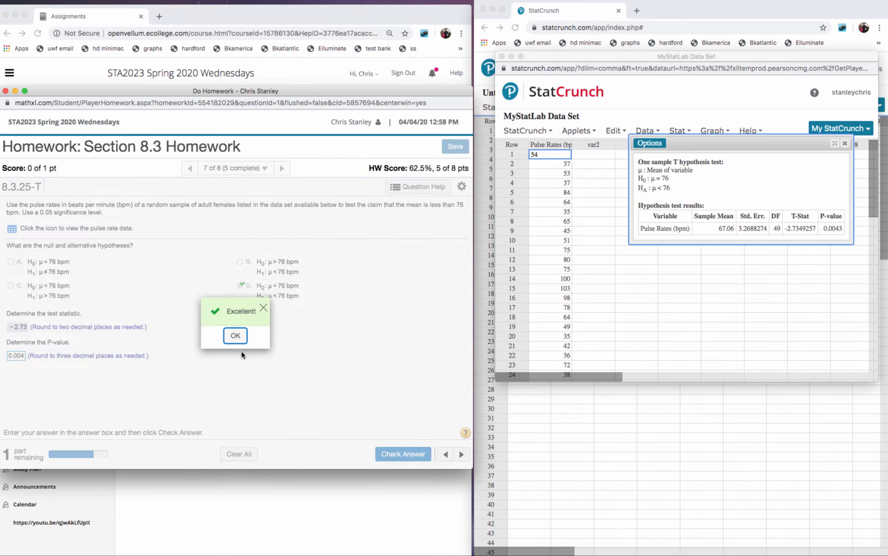
{"action": "left_click", "coordinate": [235, 336]}
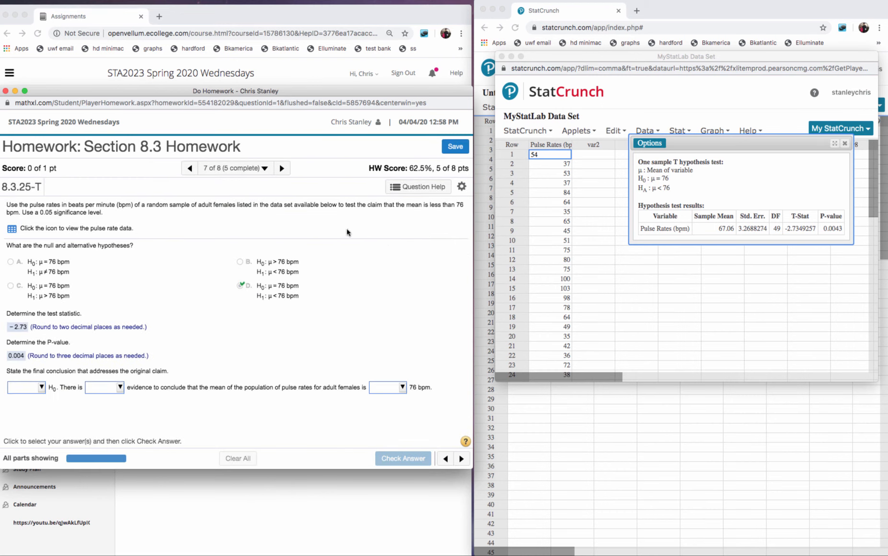
Step: Choose "Reject" for H0 in the conclusion, cross out H0 in option D and mark its H1: μ < 76 bpm with asterisks
{"action": "left_click", "coordinate": [40, 387]}
{"action": "left_click", "coordinate": [37, 424]}
{"action": "left_click", "coordinate": [586, 305]}
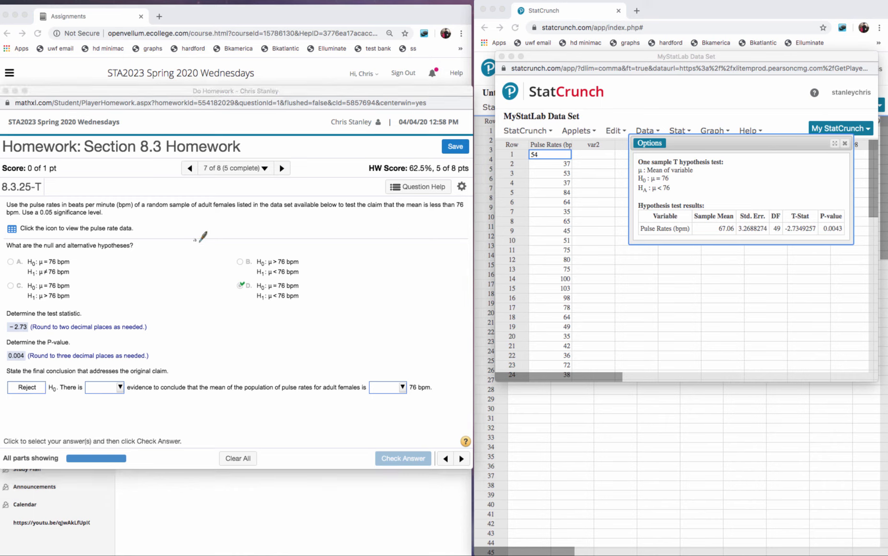
{"action": "mouse_move", "coordinate": [254, 286]}
{"action": "left_mouse_down"}
{"action": "mouse_move", "coordinate": [297, 284]}
{"action": "mouse_move", "coordinate": [306, 293]}
{"action": "mouse_move", "coordinate": [248, 297]}
{"action": "left_mouse_up"}
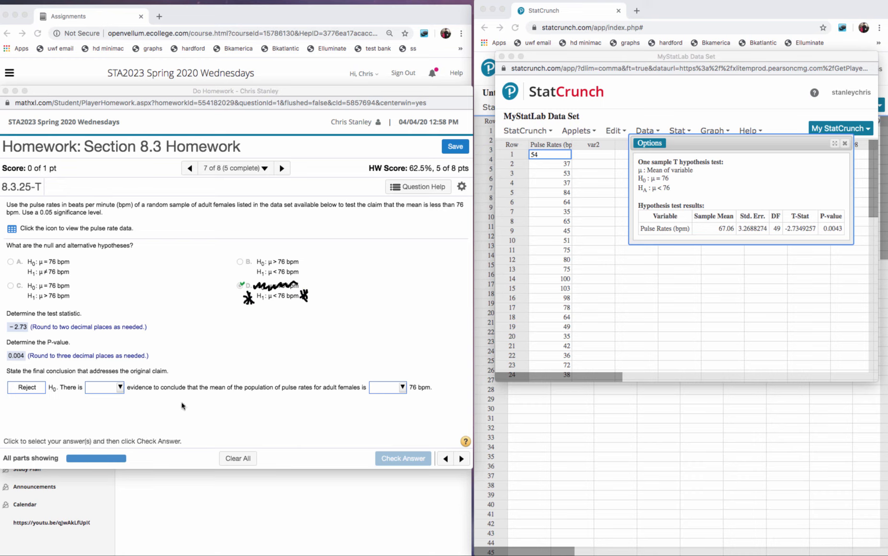
Step: Complete the conclusion with "sufficient" evidence and "less than" 76 bpm, and submit it to continue to the next question
{"action": "left_click", "coordinate": [122, 386]}
{"action": "left_click", "coordinate": [118, 389]}
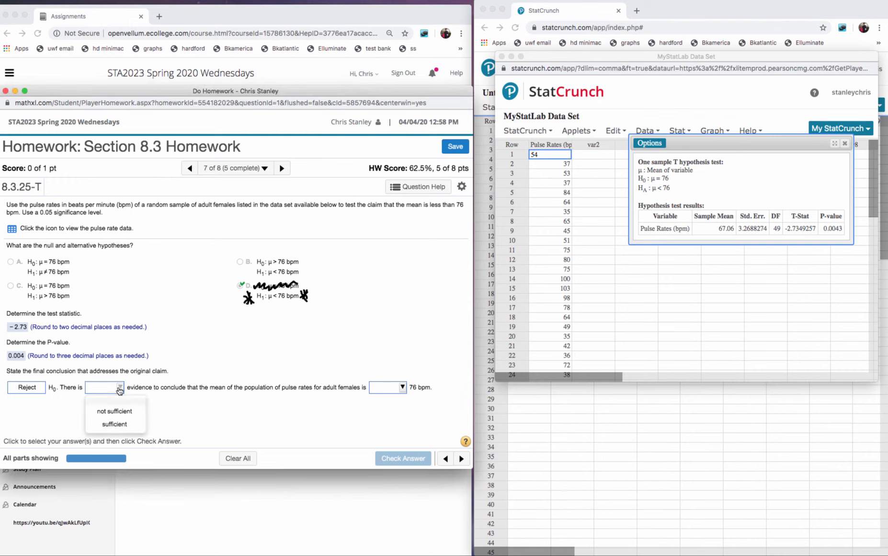
{"action": "left_click", "coordinate": [116, 424]}
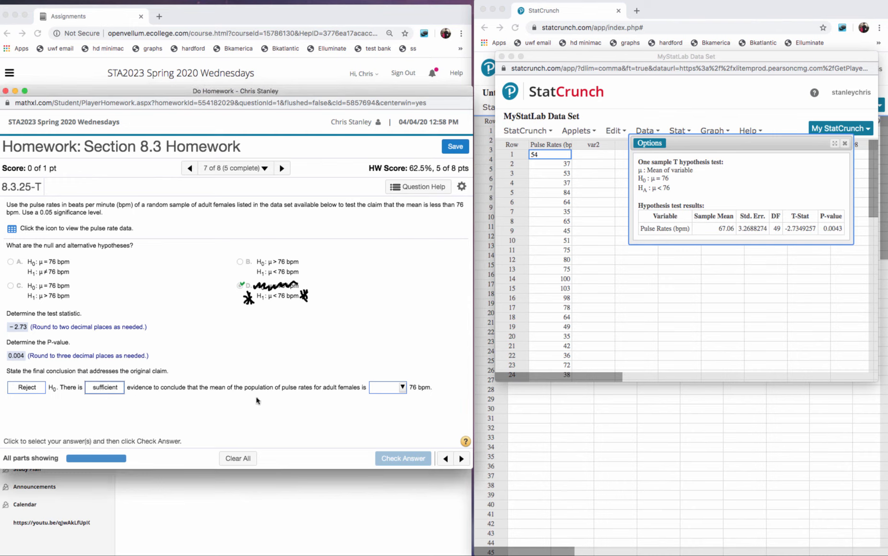
{"action": "left_click", "coordinate": [402, 393]}
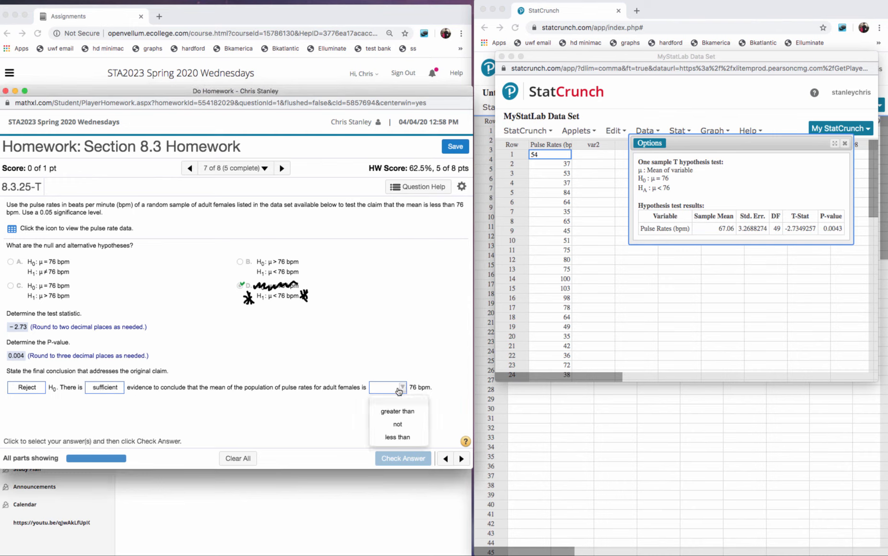
{"action": "left_click", "coordinate": [397, 436]}
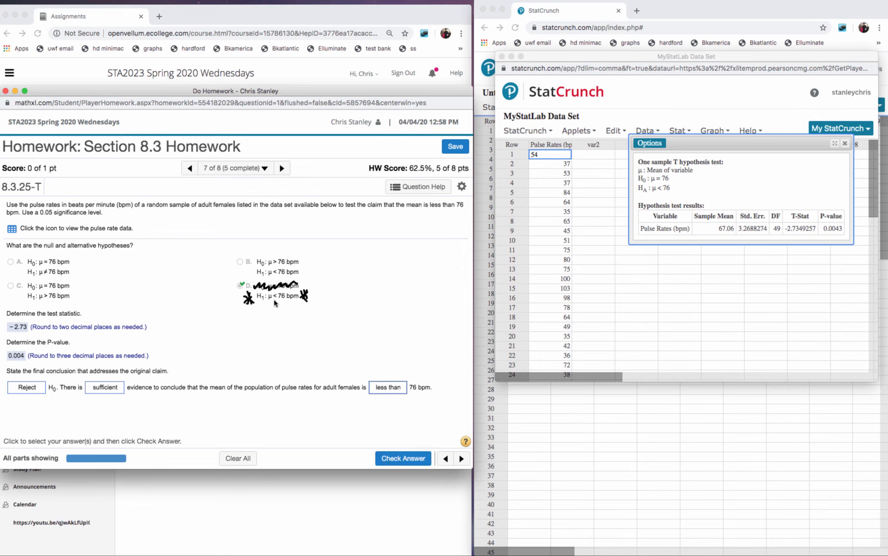
{"action": "left_click", "coordinate": [403, 458]}
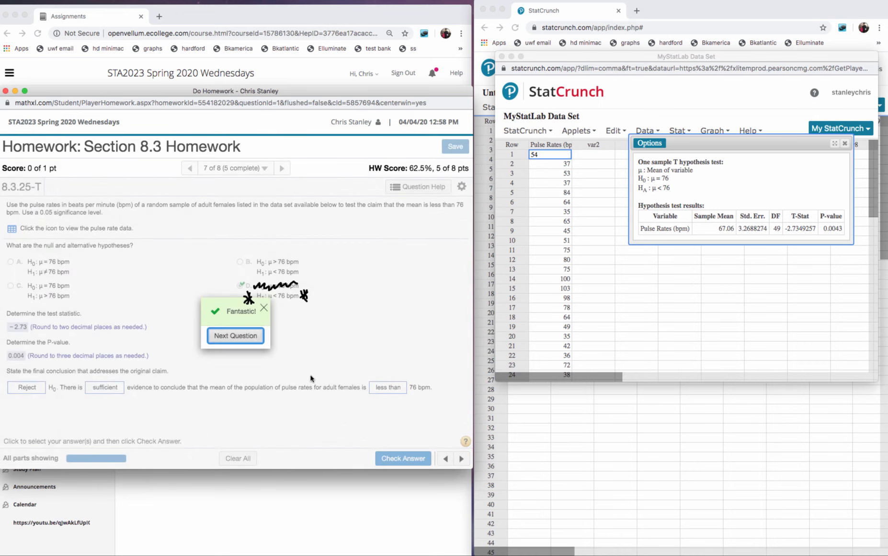
{"action": "left_click", "coordinate": [236, 335]}
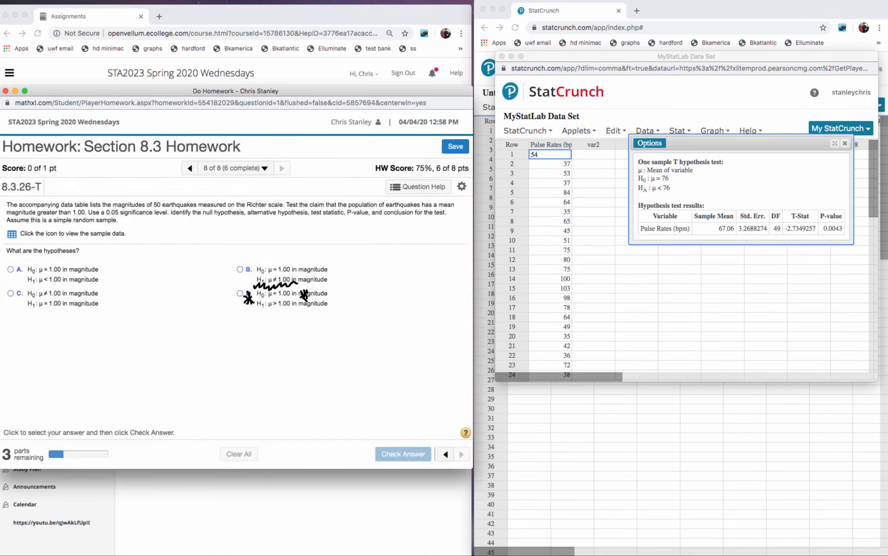
Step: Erase the old ink marks and handwrite H1: μ > 1 beside the hypothesis options
{"action": "left_click", "coordinate": [868, 166]}
{"action": "mouse_move", "coordinate": [274, 283]}
{"action": "left_mouse_down"}
{"action": "mouse_move", "coordinate": [261, 288]}
{"action": "mouse_move", "coordinate": [324, 303]}
{"action": "left_mouse_up"}
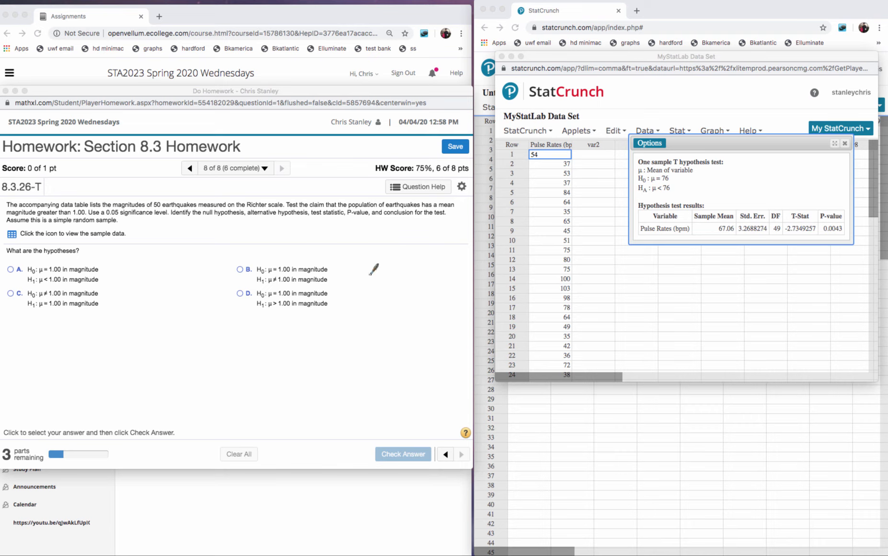
{"action": "left_click_drag", "start_coordinate": [376, 299], "coordinate": [382, 314]}
{"action": "mouse_move", "coordinate": [375, 305]}
{"action": "left_mouse_down"}
{"action": "mouse_move", "coordinate": [388, 315]}
{"action": "mouse_move", "coordinate": [414, 301]}
{"action": "mouse_move", "coordinate": [416, 314]}
{"action": "left_mouse_up"}
{"action": "left_click", "coordinate": [393, 301]}
{"action": "left_click", "coordinate": [396, 307]}
{"action": "mouse_move", "coordinate": [421, 298]}
{"action": "left_mouse_down"}
{"action": "mouse_move", "coordinate": [423, 314]}
{"action": "mouse_move", "coordinate": [441, 313]}
{"action": "left_mouse_up"}
Step: Handwrite H0: μ = 1 above the H1 note beside the hypothesis options
{"action": "mouse_move", "coordinate": [375, 268]}
{"action": "left_mouse_down"}
{"action": "mouse_move", "coordinate": [374, 284]}
{"action": "mouse_move", "coordinate": [382, 276]}
{"action": "left_mouse_up"}
{"action": "mouse_move", "coordinate": [382, 268]}
{"action": "left_mouse_down"}
{"action": "mouse_move", "coordinate": [382, 284]}
{"action": "mouse_move", "coordinate": [388, 278]}
{"action": "mouse_move", "coordinate": [405, 289]}
{"action": "mouse_move", "coordinate": [418, 269]}
{"action": "mouse_move", "coordinate": [420, 280]}
{"action": "left_mouse_up"}
{"action": "left_click", "coordinate": [396, 274]}
{"action": "left_click", "coordinate": [396, 283]}
{"action": "left_click_drag", "start_coordinate": [426, 275], "coordinate": [434, 275]}
{"action": "left_click_drag", "start_coordinate": [426, 280], "coordinate": [438, 285]}
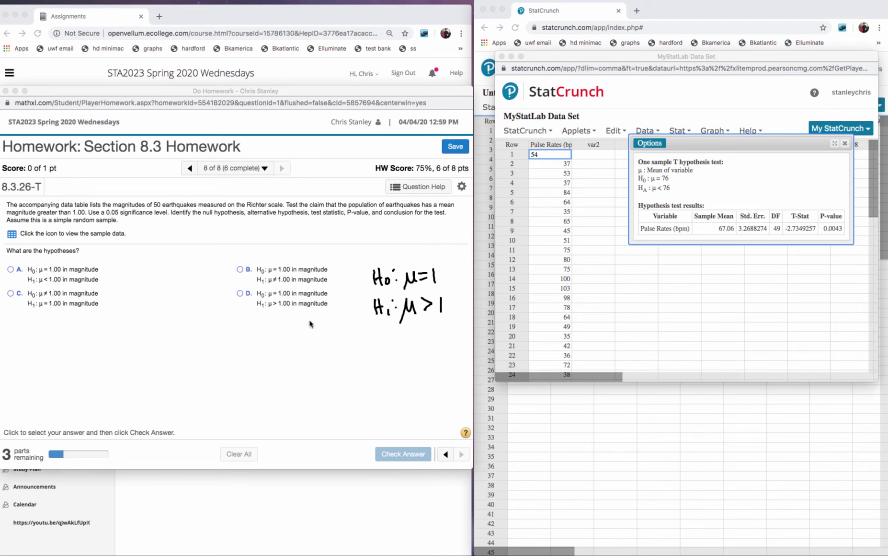
Step: Submit option D, H0: μ = 1.00 and H1: μ > 1.00 in magnitude, and dismiss the feedback
{"action": "left_click", "coordinate": [248, 293]}
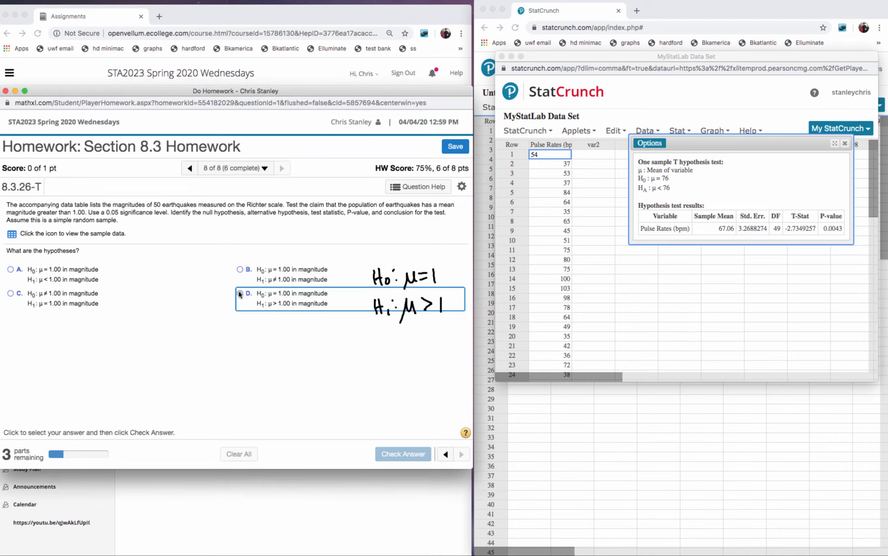
{"action": "left_click", "coordinate": [402, 454]}
{"action": "left_click", "coordinate": [246, 340]}
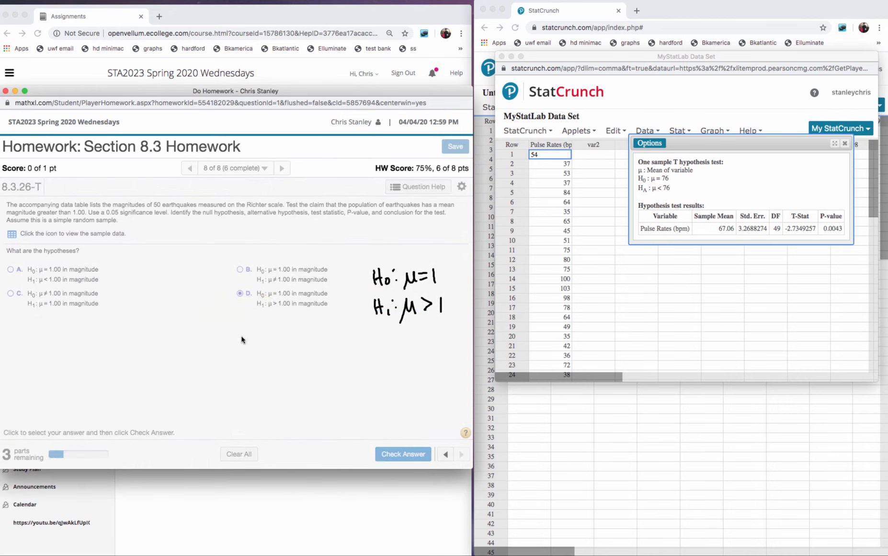
Step: Open the 50 earthquake magnitudes from the sample data in StatCrunch and make the data window taller
{"action": "left_click", "coordinate": [10, 238]}
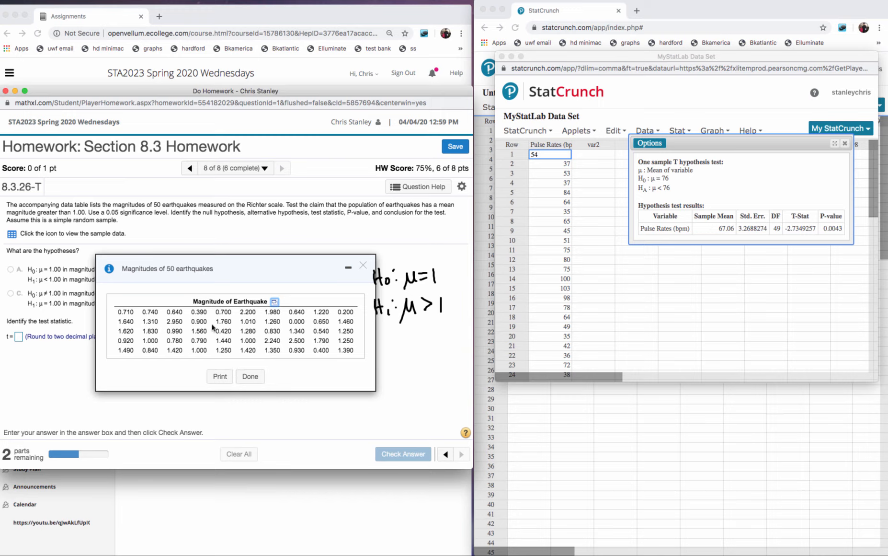
{"action": "left_click", "coordinate": [274, 302]}
{"action": "left_click", "coordinate": [290, 317]}
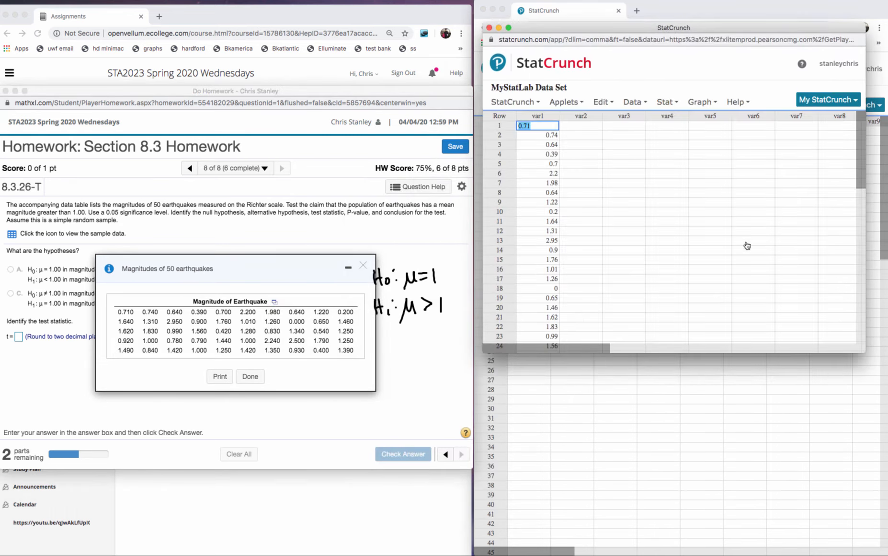
{"action": "left_click_drag", "start_coordinate": [657, 353], "coordinate": [658, 479]}
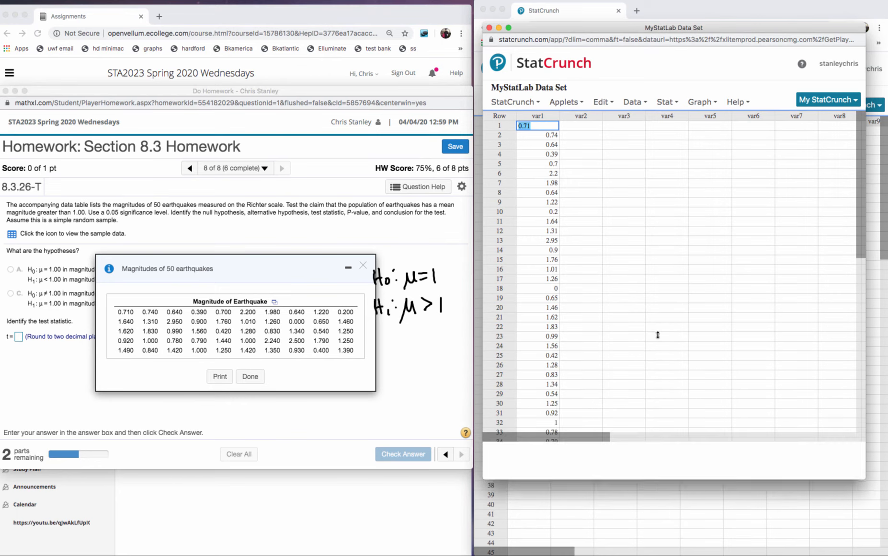
Step: Start a one-sample T test with data on the var1 column and shift its dialog clear of the data
{"action": "left_click", "coordinate": [653, 102]}
{"action": "left_click", "coordinate": [667, 107]}
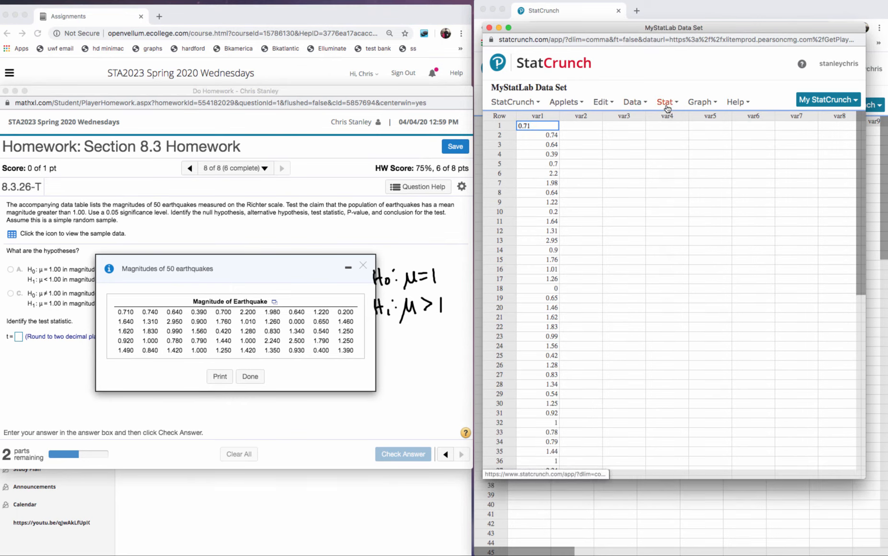
{"action": "left_click", "coordinate": [667, 102]}
{"action": "left_click", "coordinate": [667, 103]}
{"action": "left_click", "coordinate": [667, 102]}
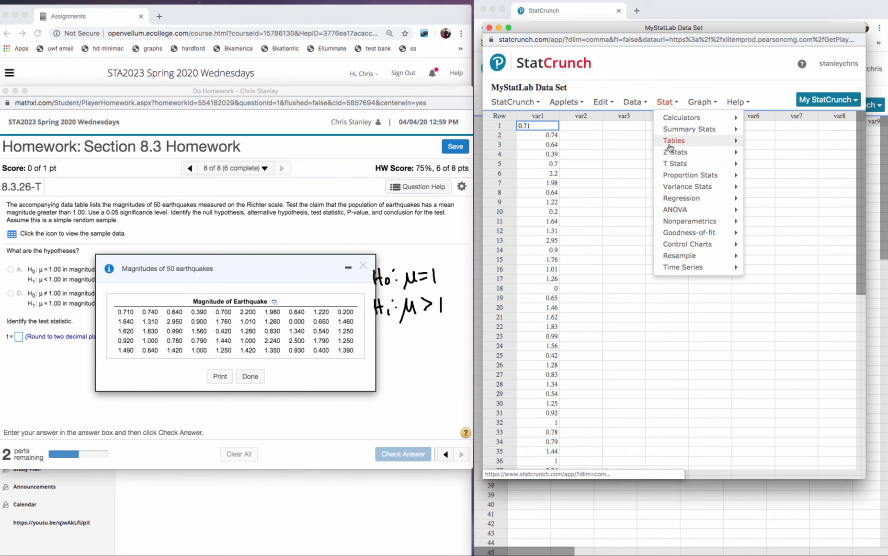
{"action": "mouse_move", "coordinate": [674, 163]}
{"action": "mouse_move", "coordinate": [774, 166]}
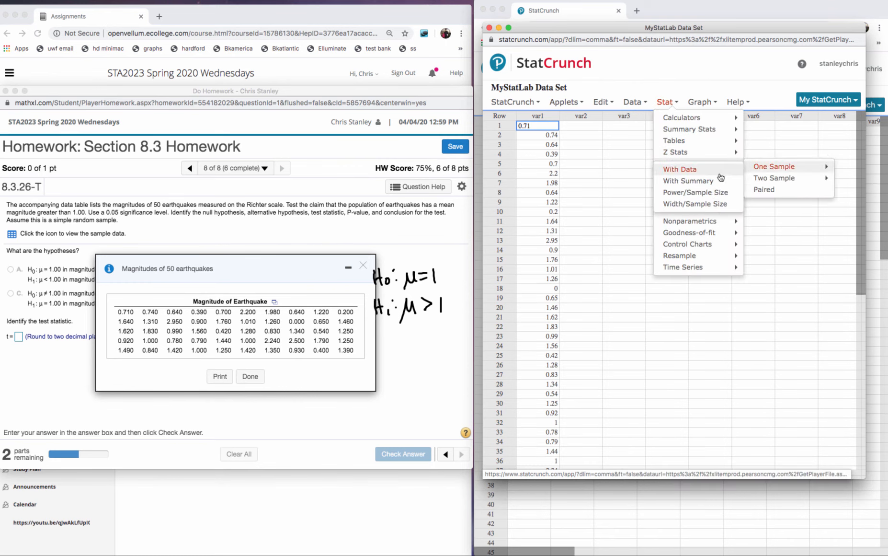
{"action": "left_click", "coordinate": [697, 170]}
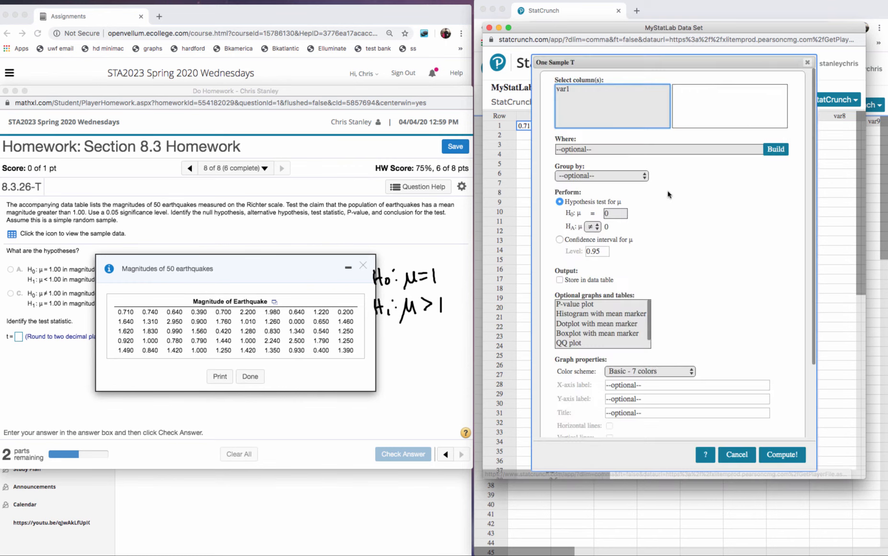
{"action": "left_click", "coordinate": [562, 90]}
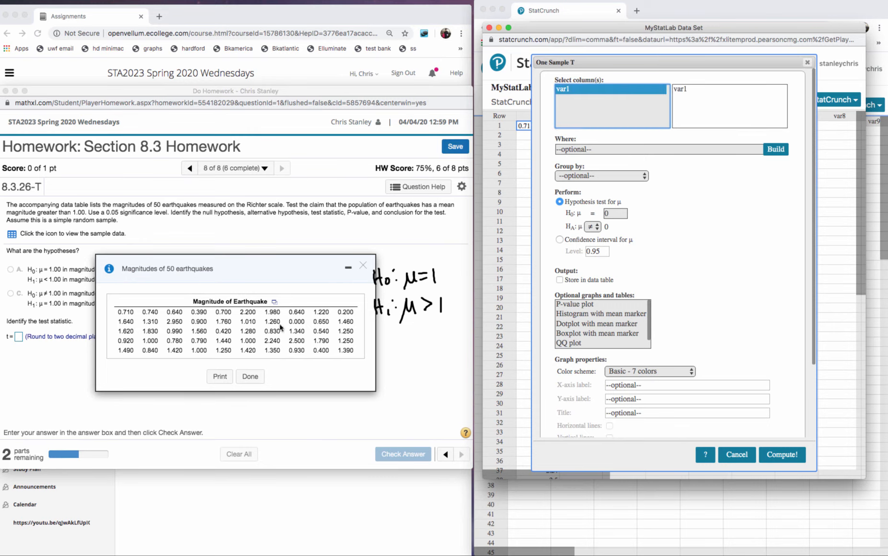
{"action": "left_click_drag", "start_coordinate": [627, 63], "coordinate": [657, 61]}
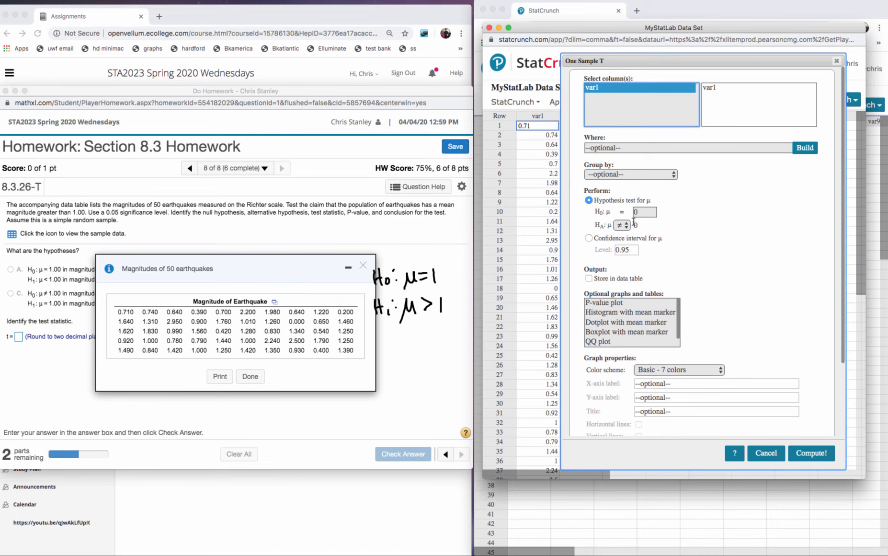
Step: Set the null mean to 1 with a greater-than (>) alternative and compute the T test
{"action": "left_click", "coordinate": [642, 212]}
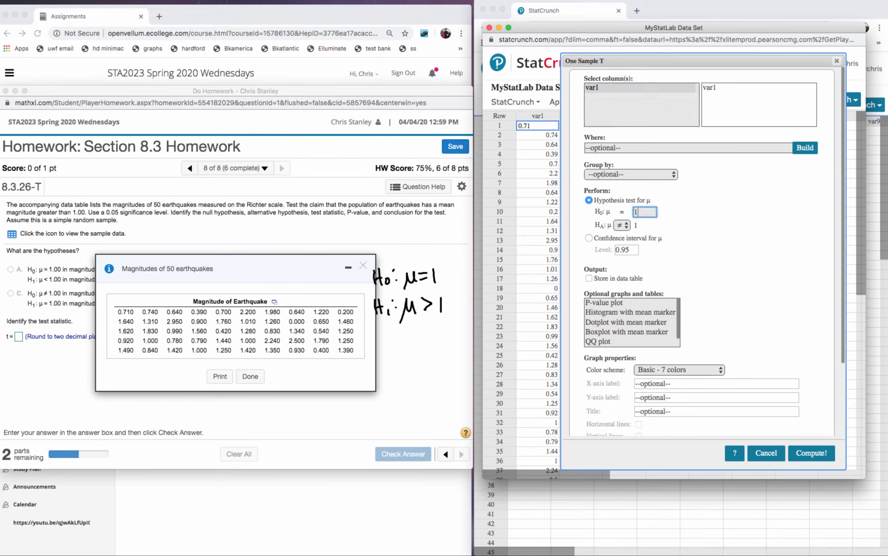
{"action": "scroll", "coordinate": [642, 212], "scroll_direction": "down", "scroll_amount": 4}
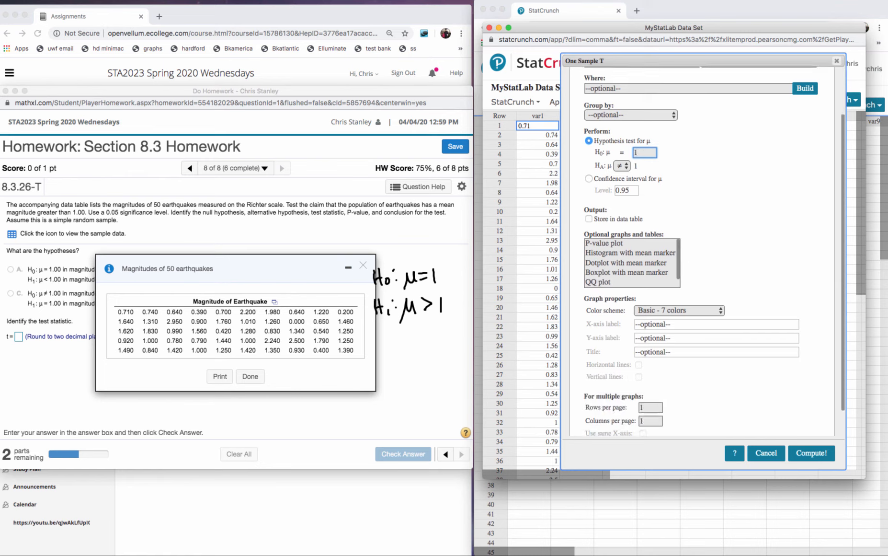
{"action": "left_click", "coordinate": [624, 136]}
{"action": "left_click", "coordinate": [625, 157]}
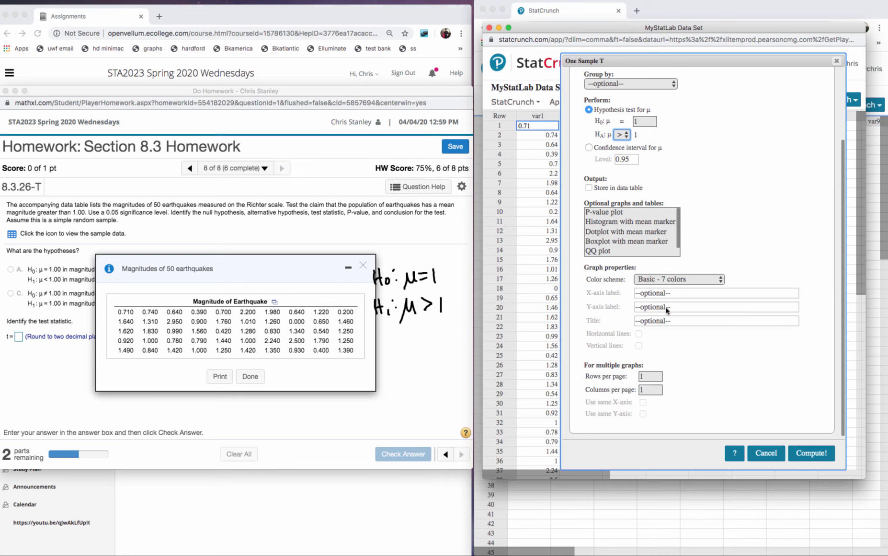
{"action": "left_click", "coordinate": [811, 453]}
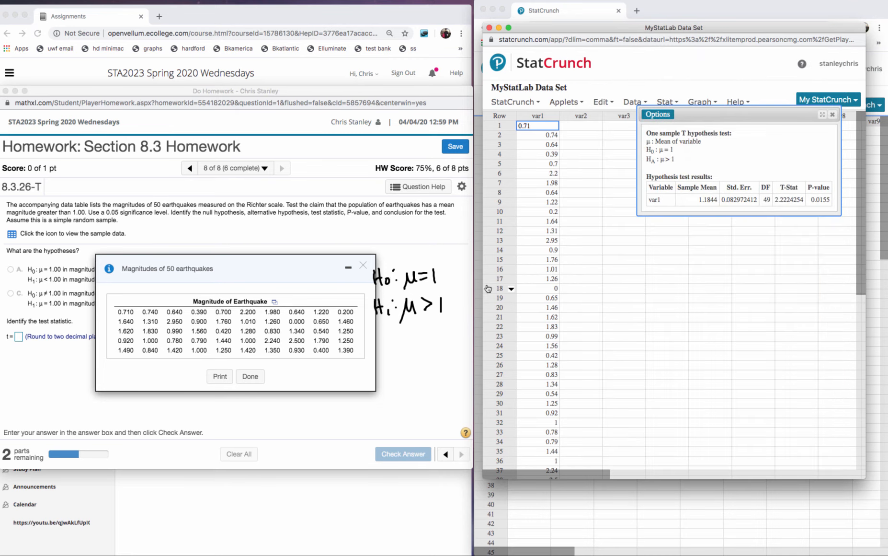
Step: Close the sample data table, submit 2.22 as the test statistic and dismiss the feedback
{"action": "left_click", "coordinate": [364, 265]}
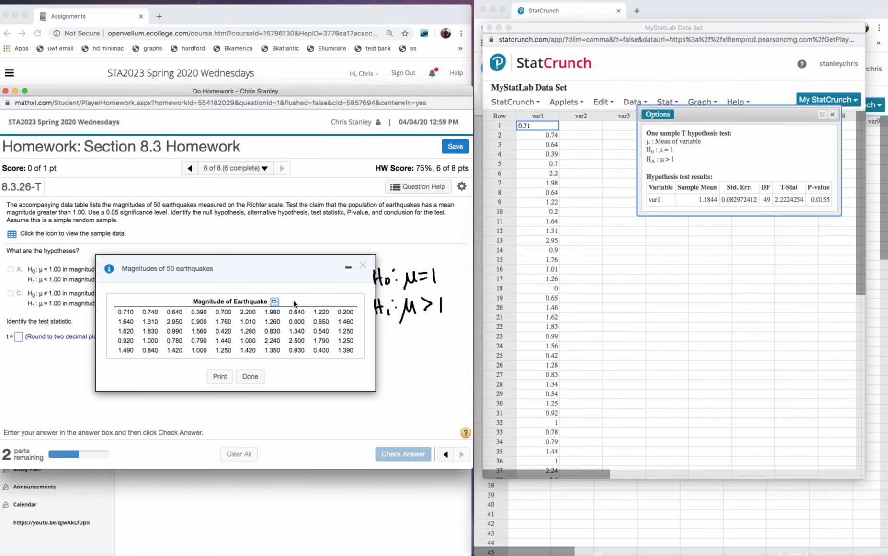
{"action": "left_click", "coordinate": [365, 265]}
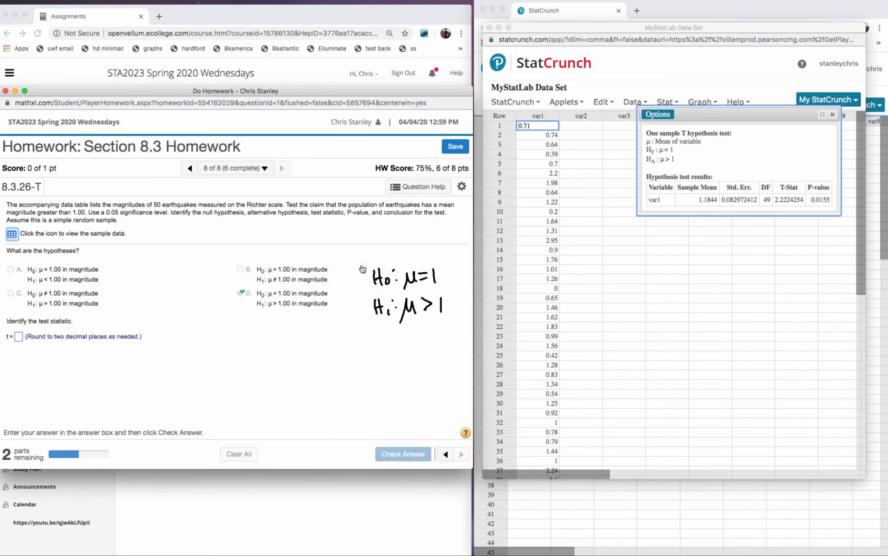
{"action": "left_click", "coordinate": [18, 337]}
{"action": "type", "text": "2.22"}
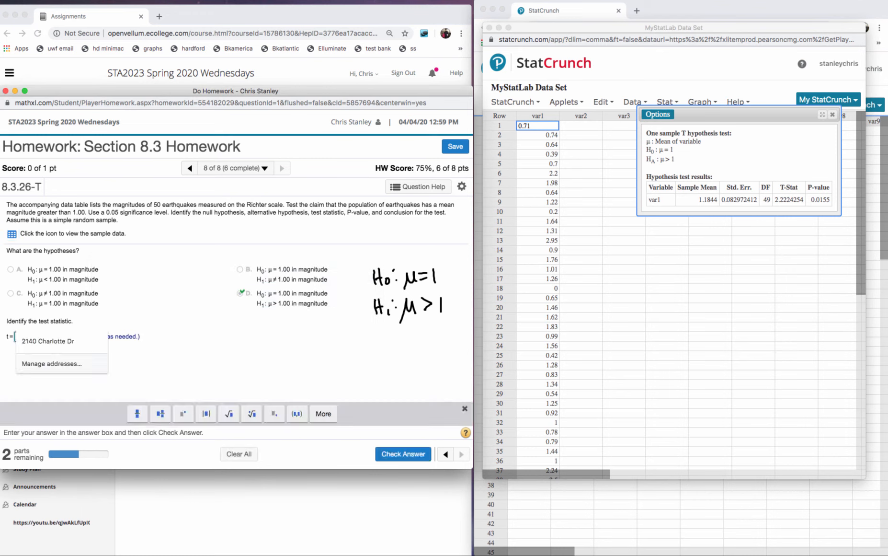
{"action": "left_click", "coordinate": [218, 369]}
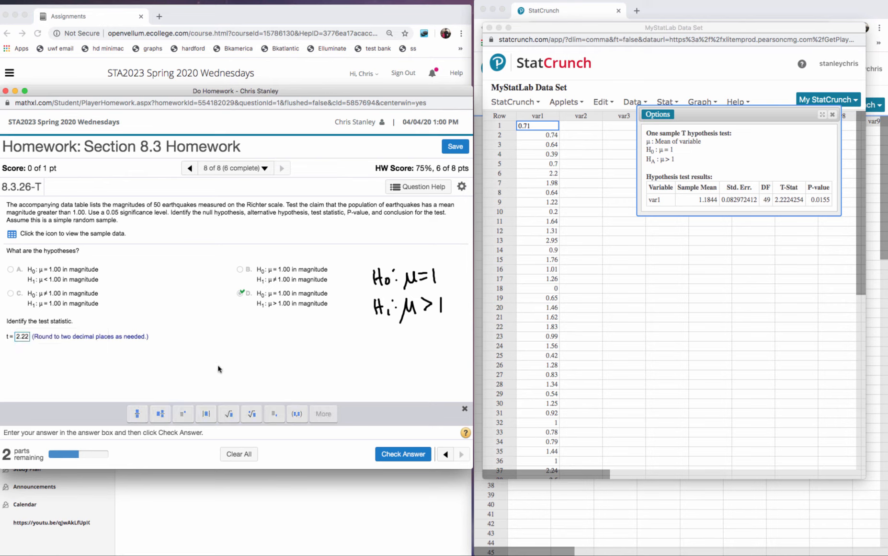
{"action": "left_click", "coordinate": [401, 453]}
{"action": "left_click", "coordinate": [235, 336]}
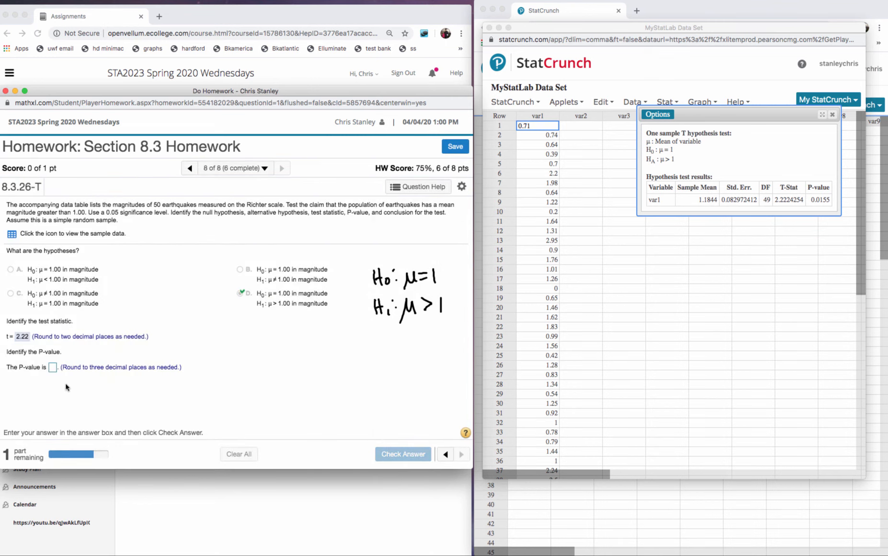
Step: Submit 0.016 as the P-value and dismiss the feedback
{"action": "left_click", "coordinate": [52, 367]}
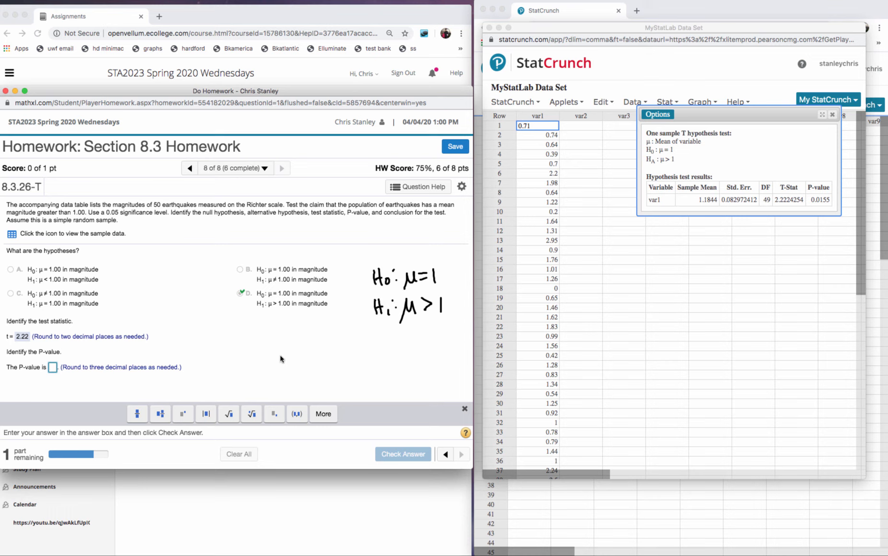
{"action": "type", "text": "0"}
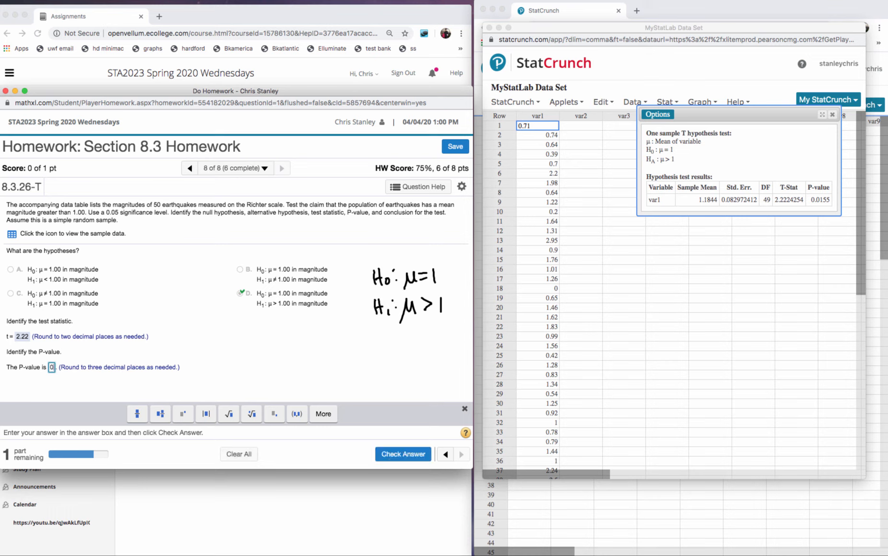
{"action": "type", "text": "."}
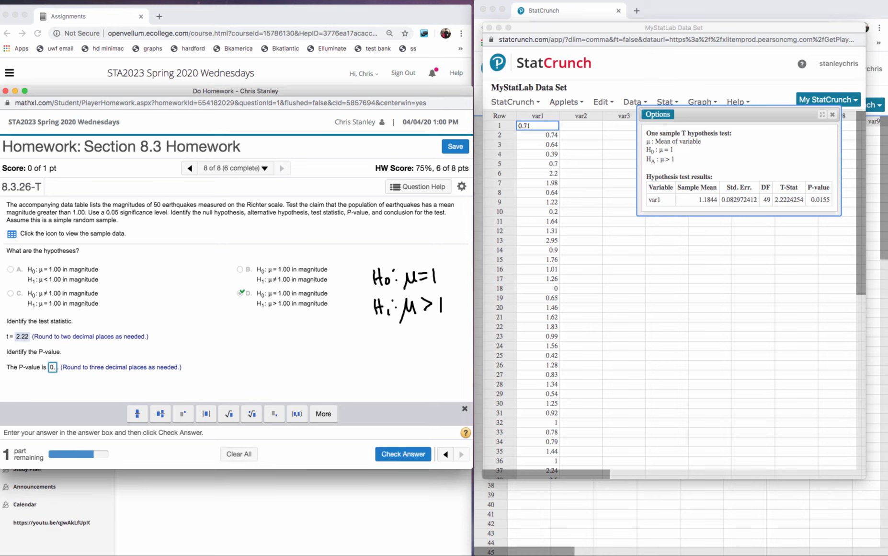
{"action": "type", "text": "0"}
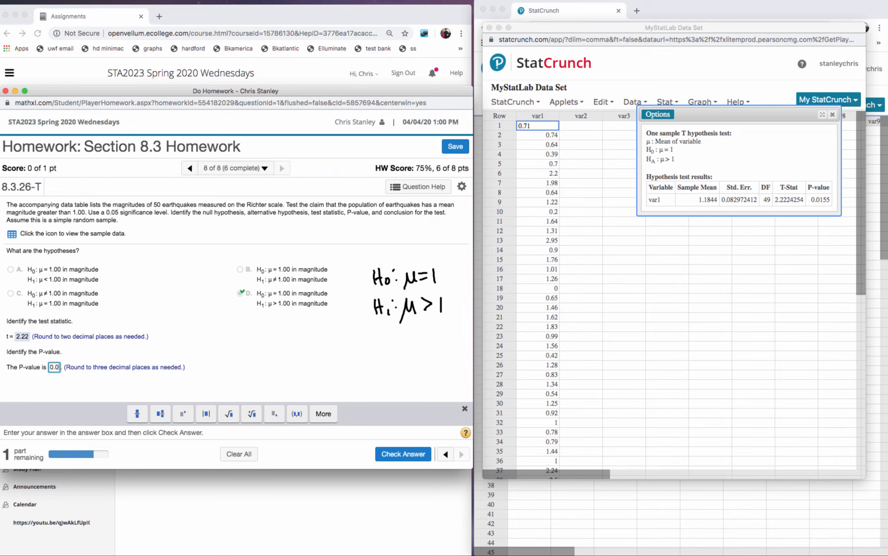
{"action": "type", "text": "1"}
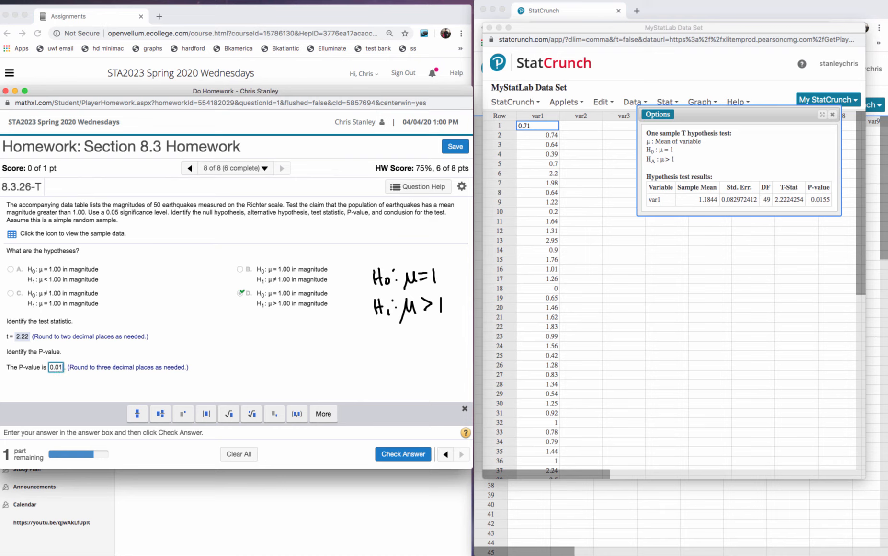
{"action": "type", "text": "6"}
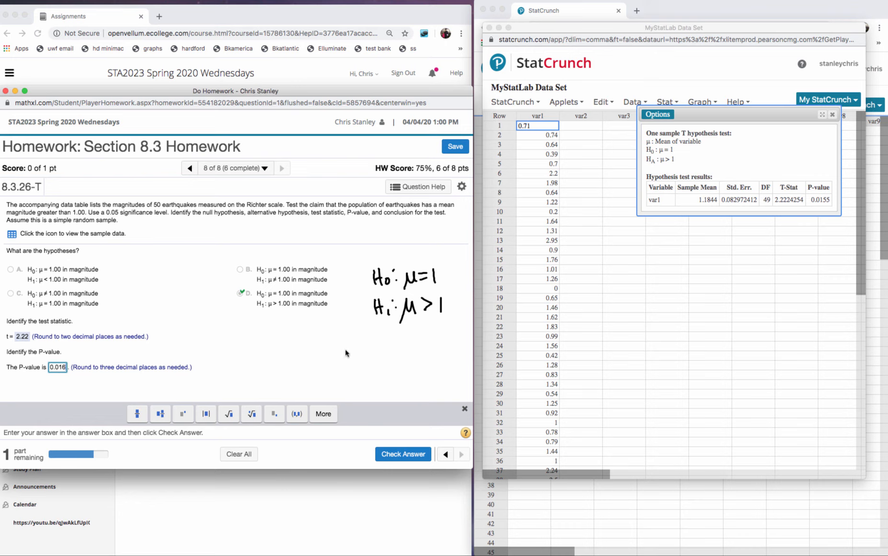
{"action": "left_click", "coordinate": [403, 454]}
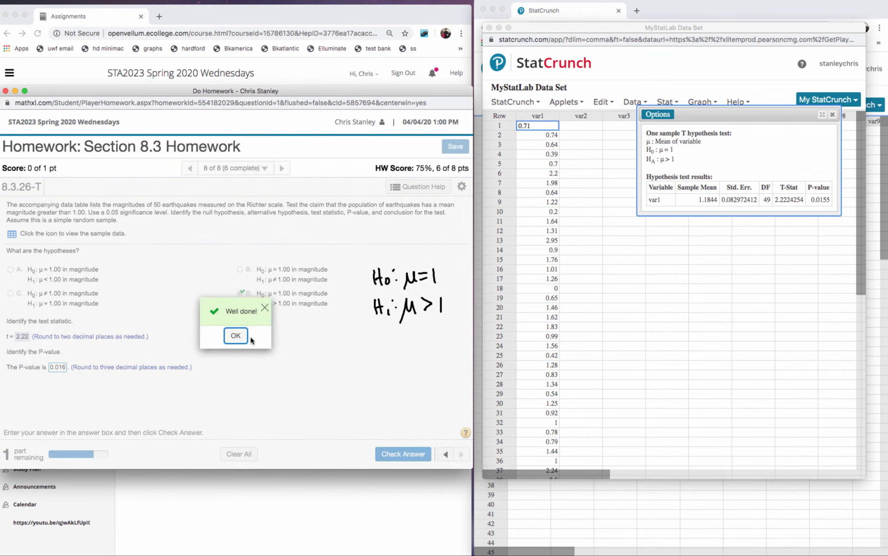
{"action": "left_click", "coordinate": [235, 336]}
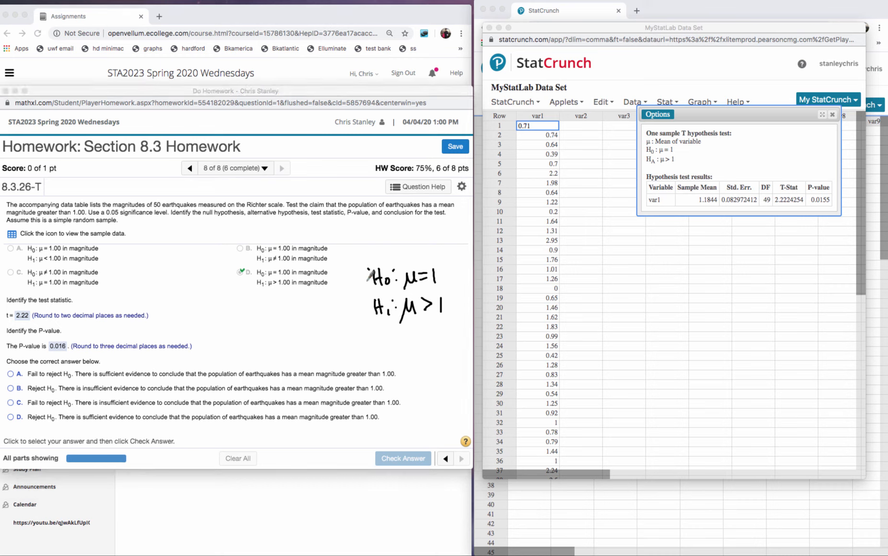
Step: Cross out the handwritten H0, circle H1: μ > 1, and submit conclusion D, rejecting H0 with sufficient evidence of a mean magnitude greater than 1.00
{"action": "mouse_move", "coordinate": [371, 274]}
{"action": "left_mouse_down"}
{"action": "mouse_move", "coordinate": [432, 286]}
{"action": "mouse_move", "coordinate": [360, 315]}
{"action": "mouse_move", "coordinate": [454, 293]}
{"action": "mouse_move", "coordinate": [429, 282]}
{"action": "left_mouse_up"}
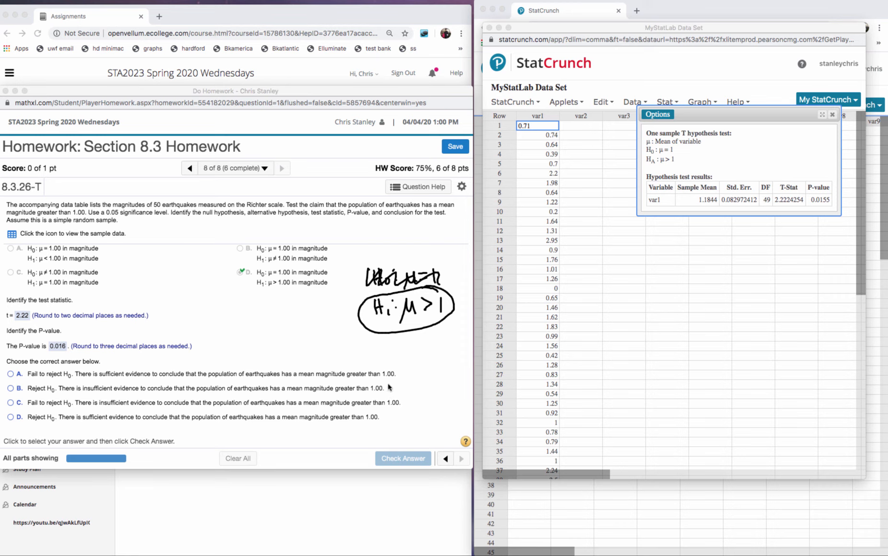
{"action": "left_click", "coordinate": [11, 389]}
{"action": "left_click", "coordinate": [10, 388]}
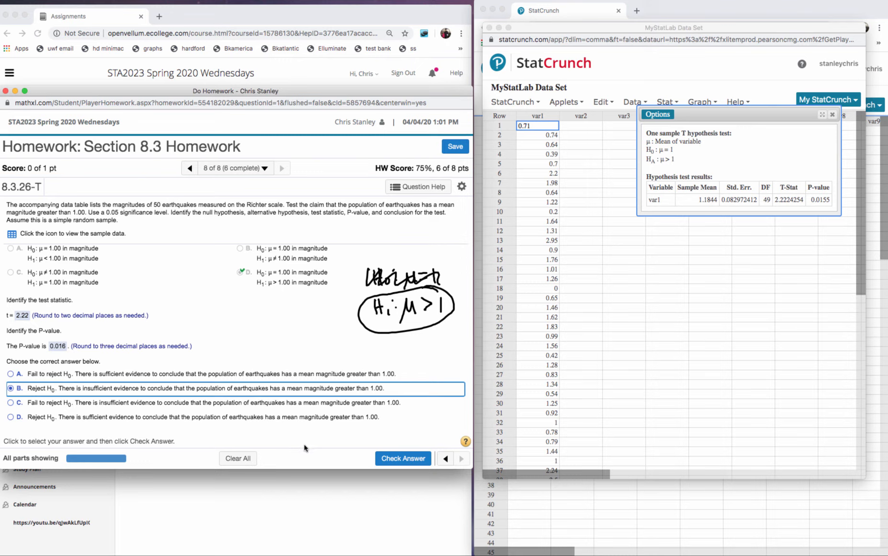
{"action": "left_click", "coordinate": [10, 417]}
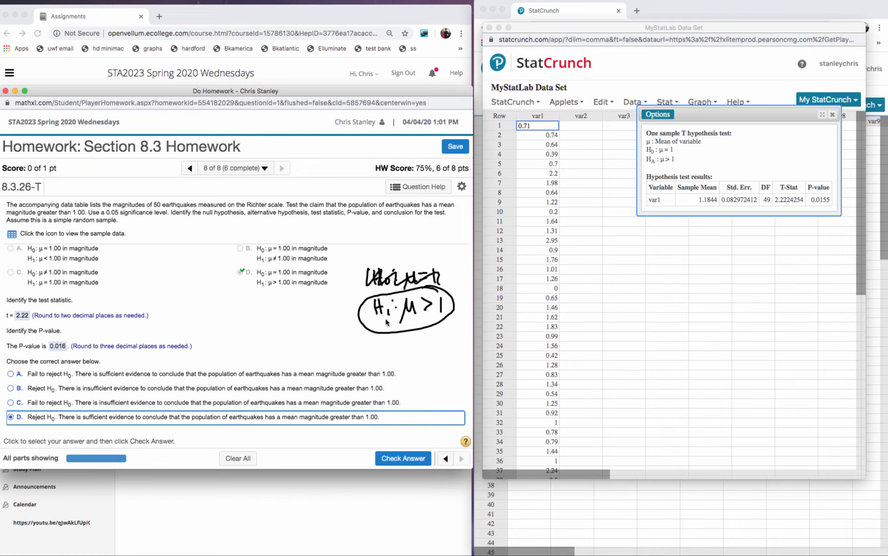
{"action": "left_click", "coordinate": [385, 458]}
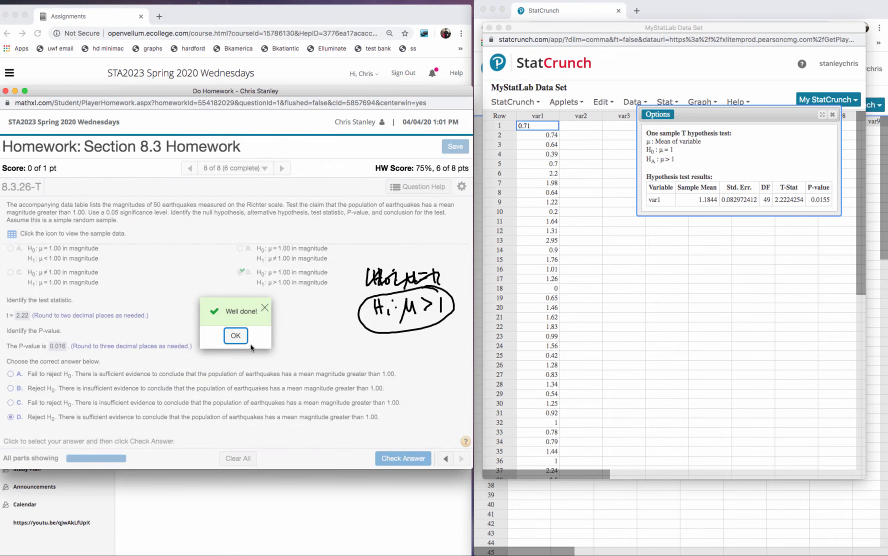
{"action": "left_click", "coordinate": [244, 338]}
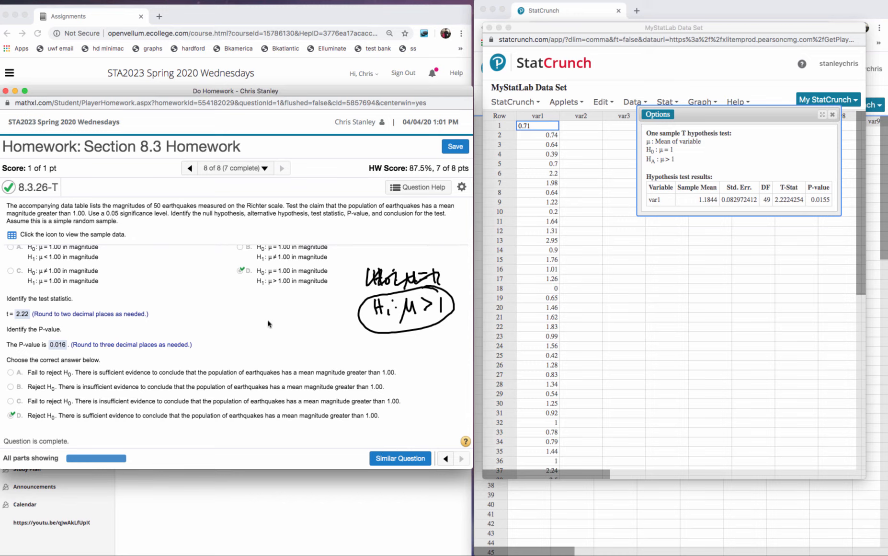
Step: Close the Section 8.3 homework window and confirm leaving the site
{"action": "left_click", "coordinate": [5, 91]}
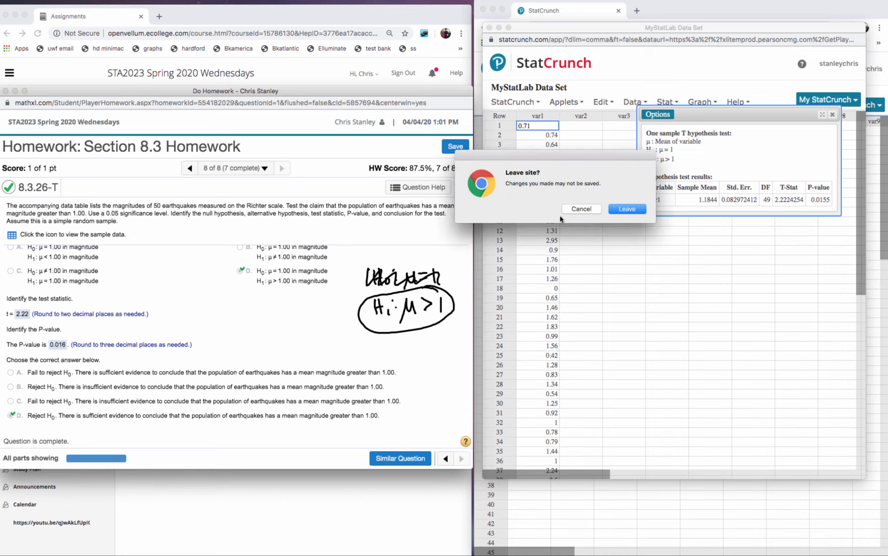
{"action": "left_click", "coordinate": [628, 209]}
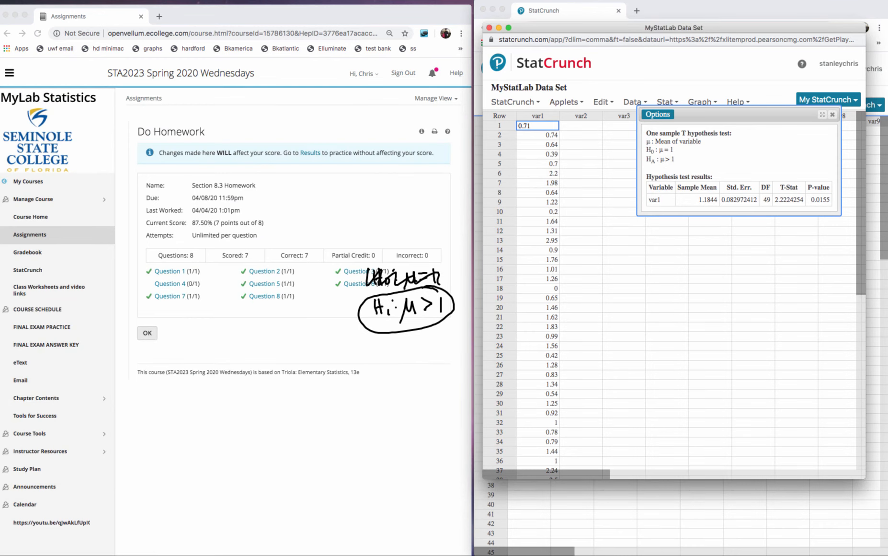
Step: Erase the handwritten hypotheses and bring the untitled StatCrunch window to the front
{"action": "mouse_move", "coordinate": [460, 273]}
{"action": "left_mouse_down"}
{"action": "mouse_move", "coordinate": [446, 304]}
{"action": "mouse_move", "coordinate": [372, 298]}
{"action": "mouse_move", "coordinate": [363, 324]}
{"action": "left_mouse_up"}
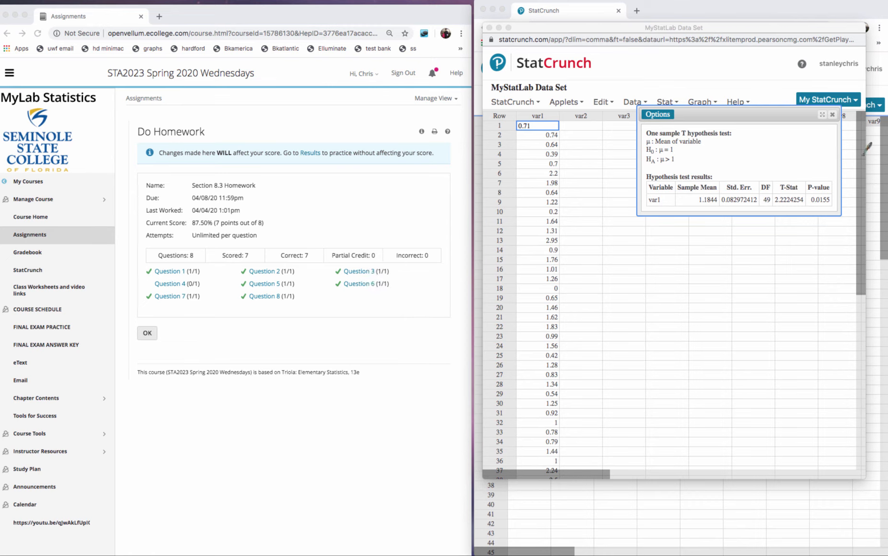
{"action": "left_click", "coordinate": [859, 10]}
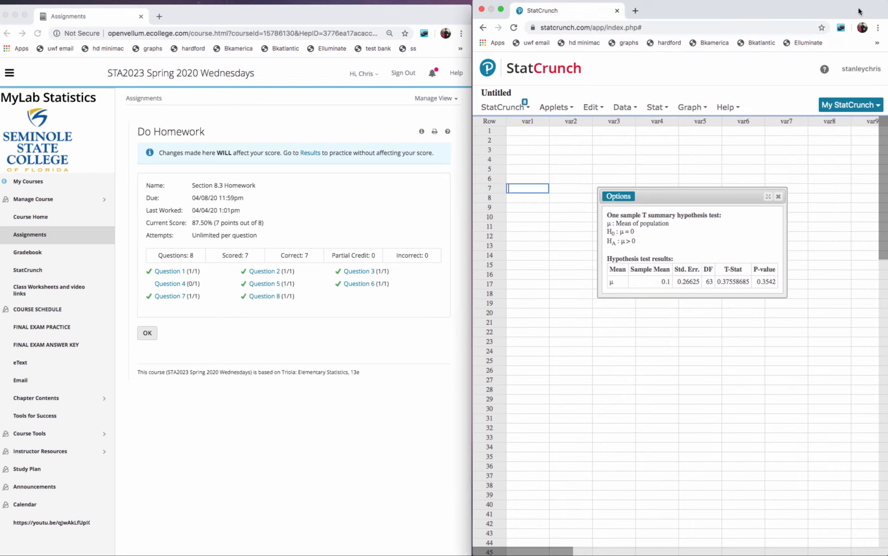